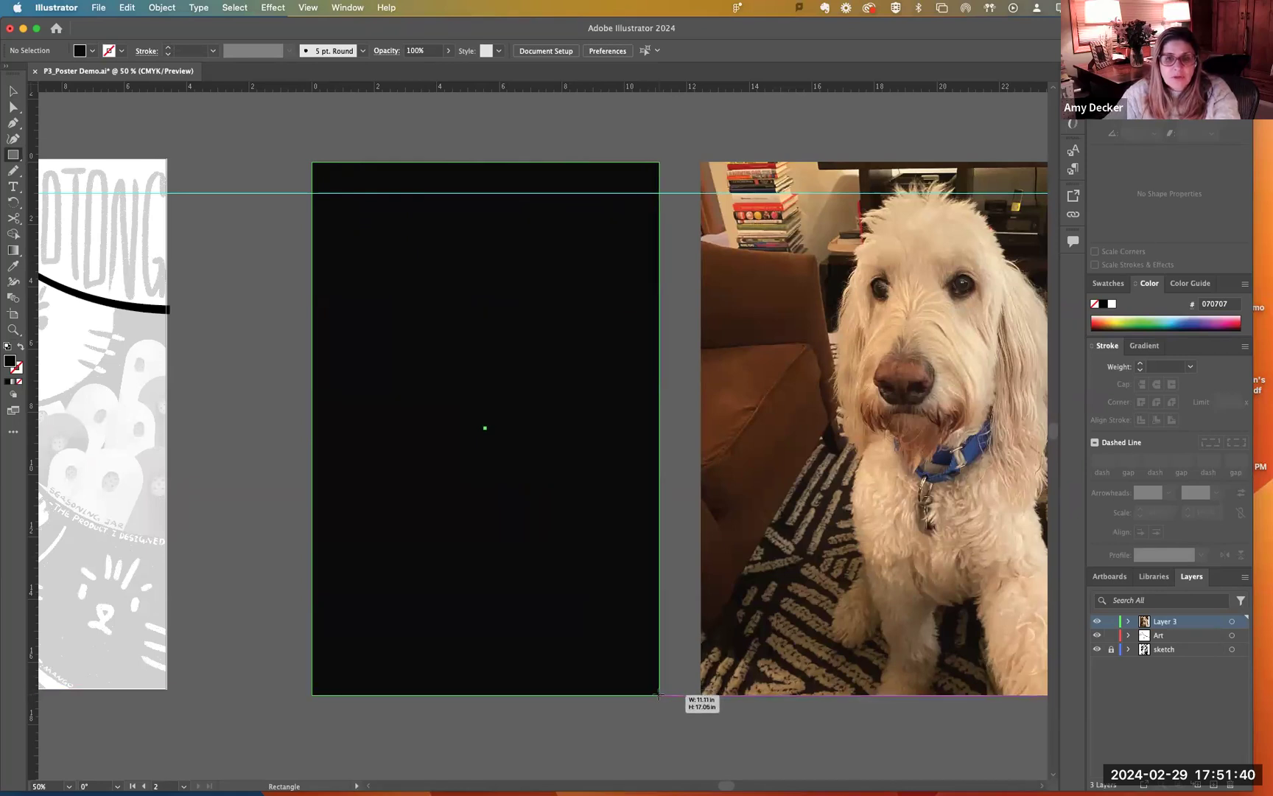
Fill the new background rectangle with orange E76A24 and resize it to fit the 11 × 17 in artboard
click(1105, 317)
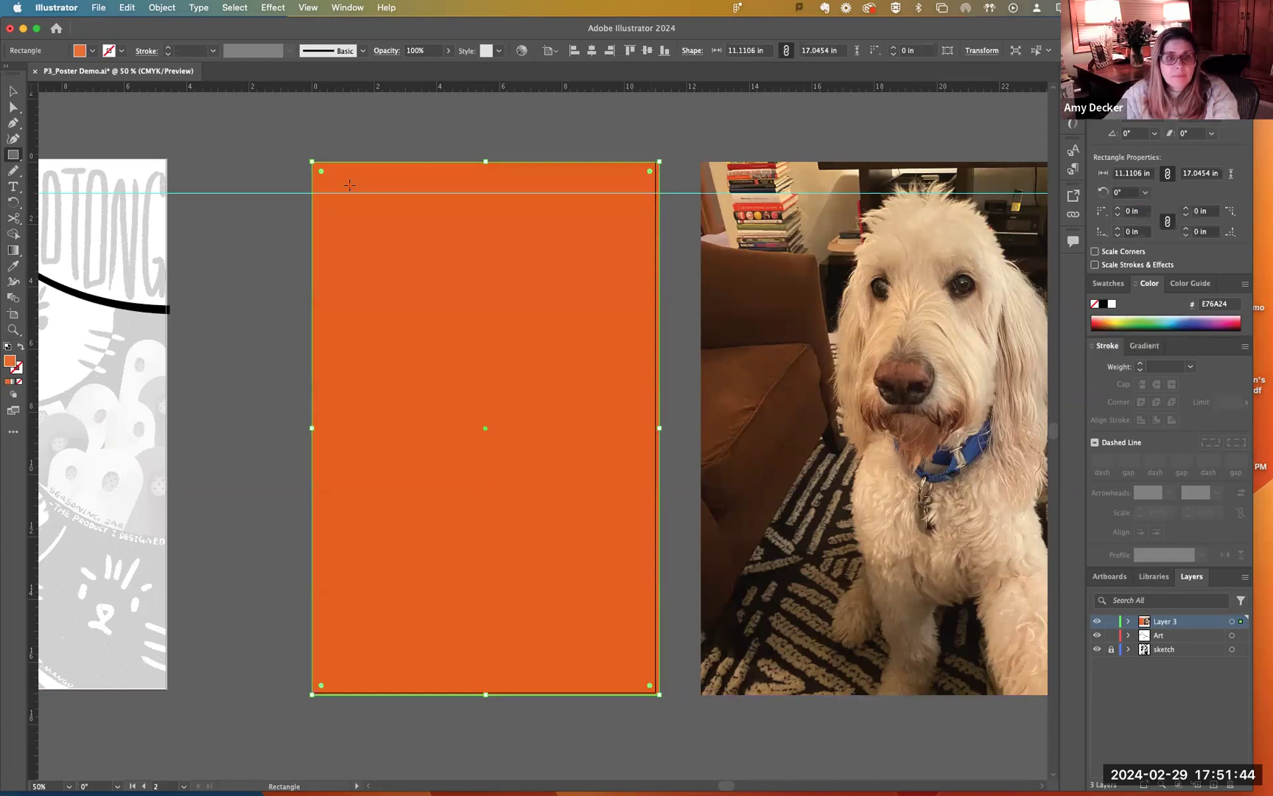
click(17, 91)
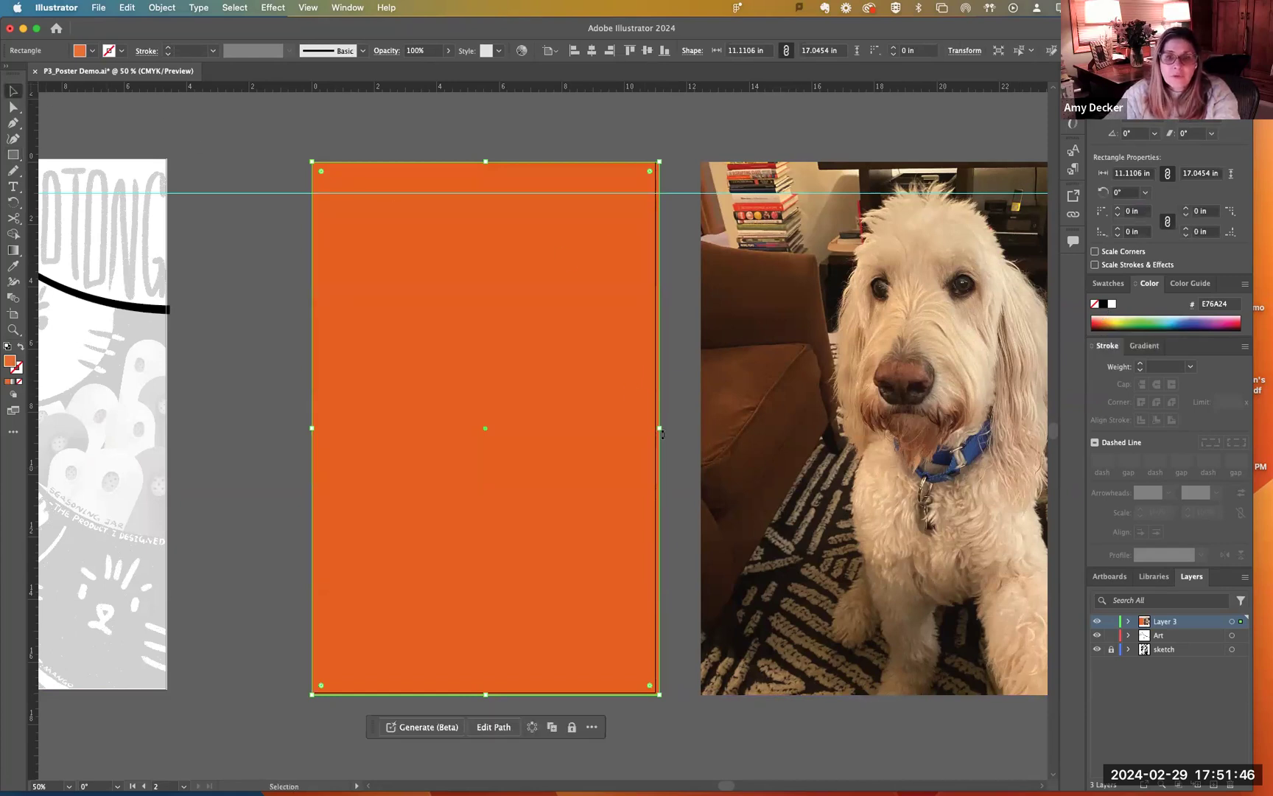
drag(660, 428, 653, 429)
drag(483, 691, 484, 691)
click(263, 361)
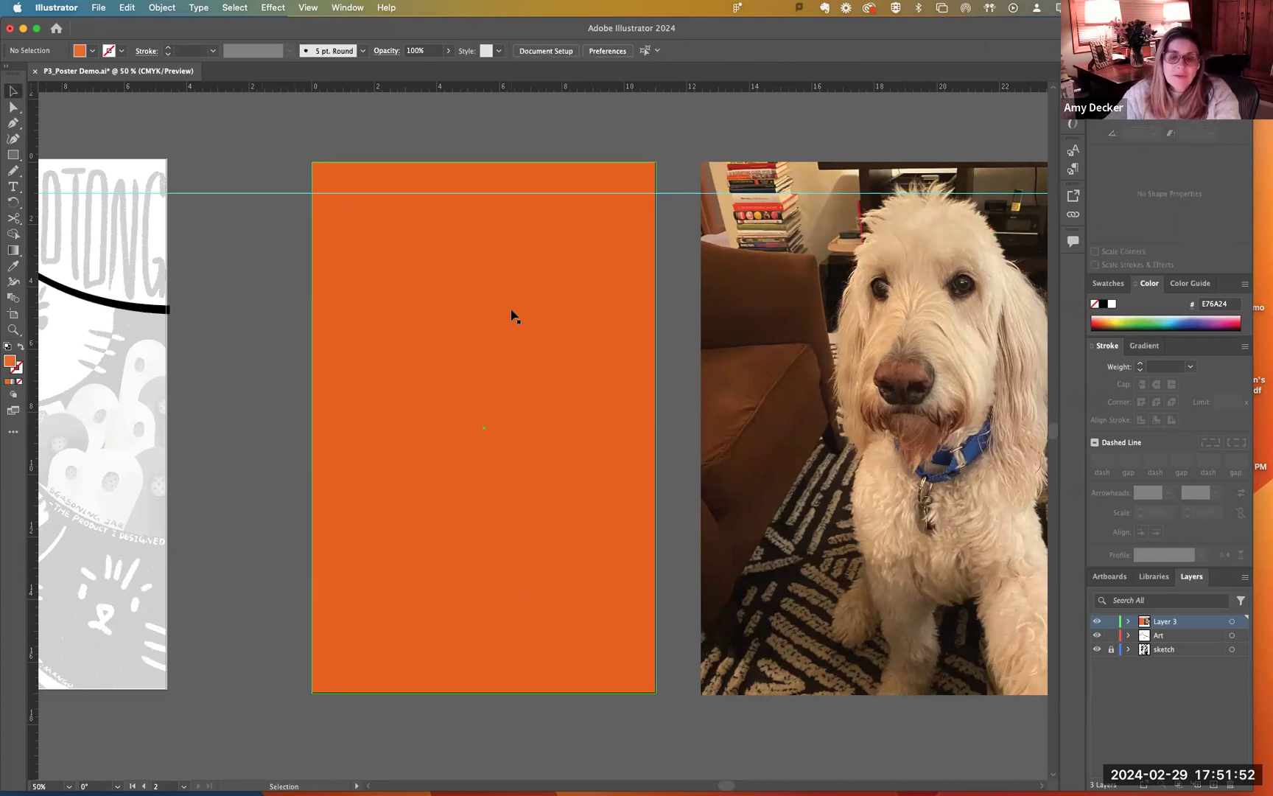
Draw a rectangle about 9.23 × 15.44 in inside the orange background, leaving an even margin around it
click(14, 155)
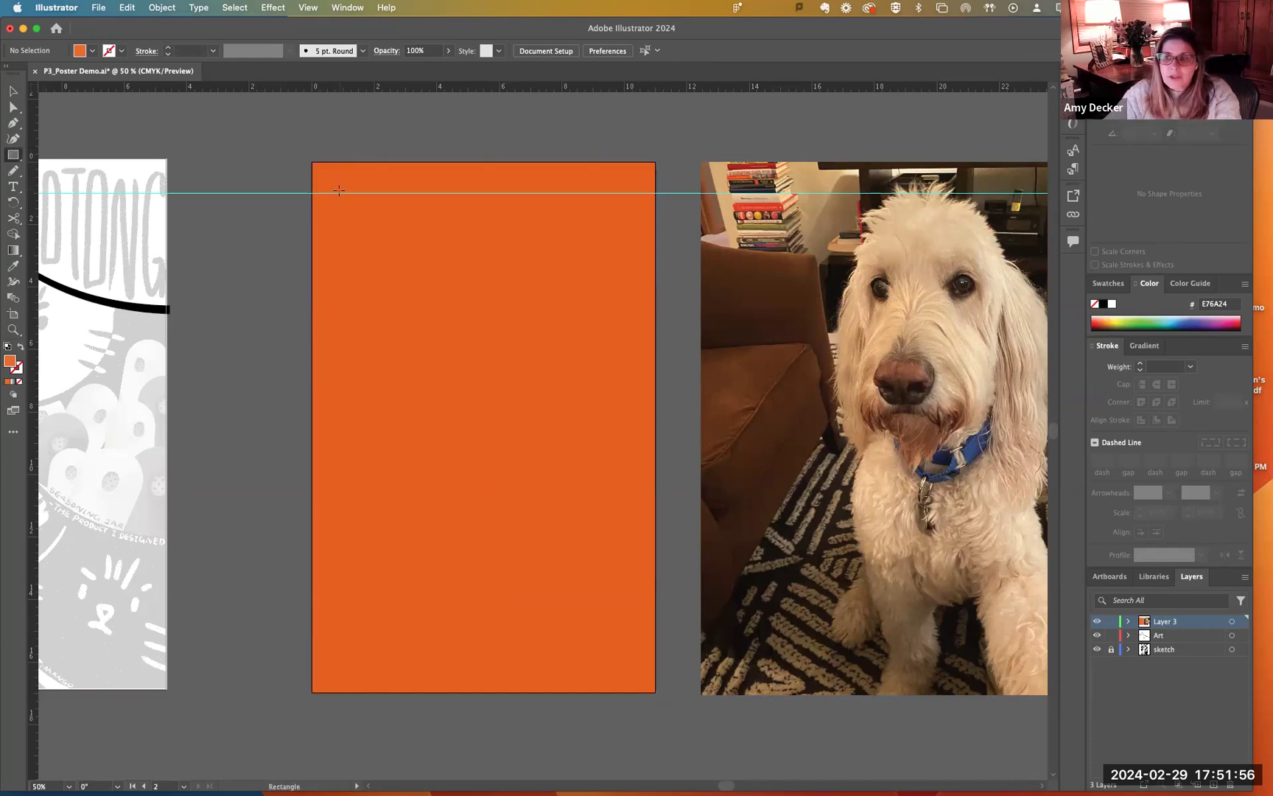
drag(341, 188, 633, 666)
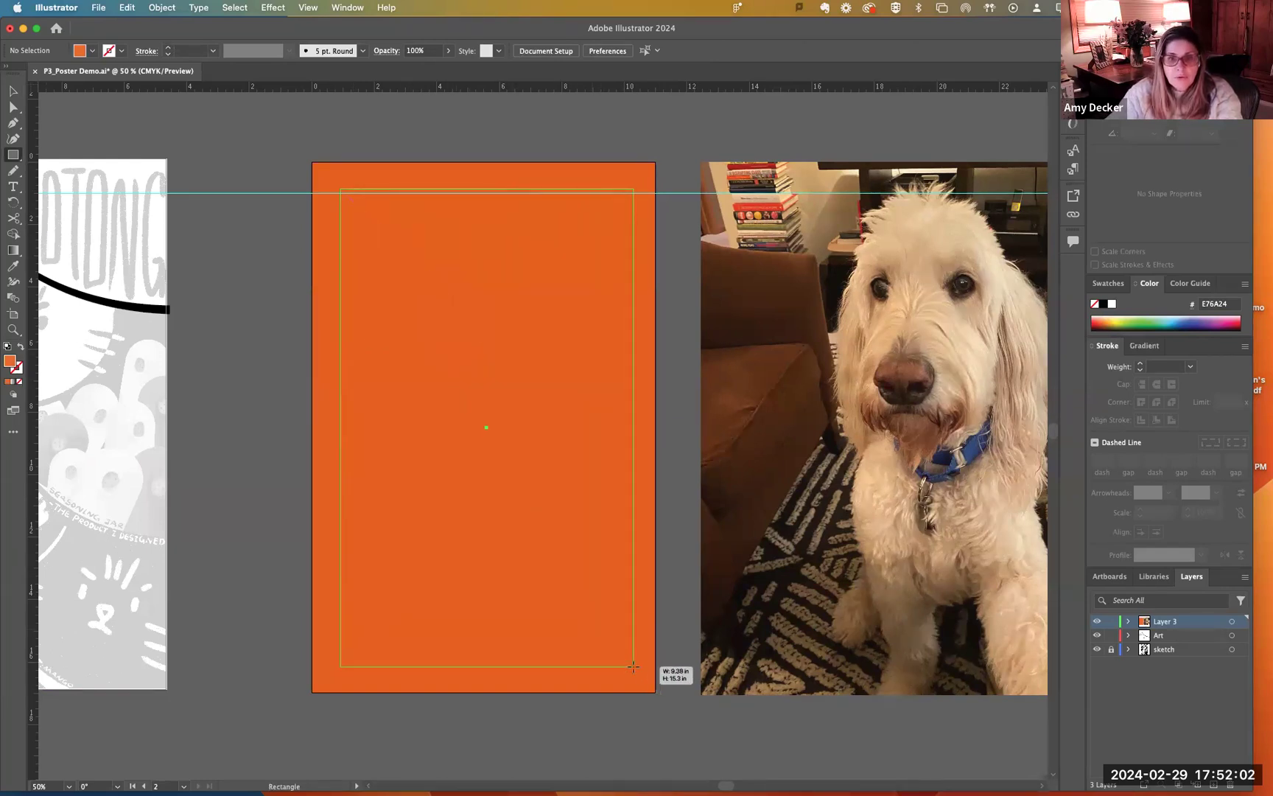
drag(634, 667, 629, 671)
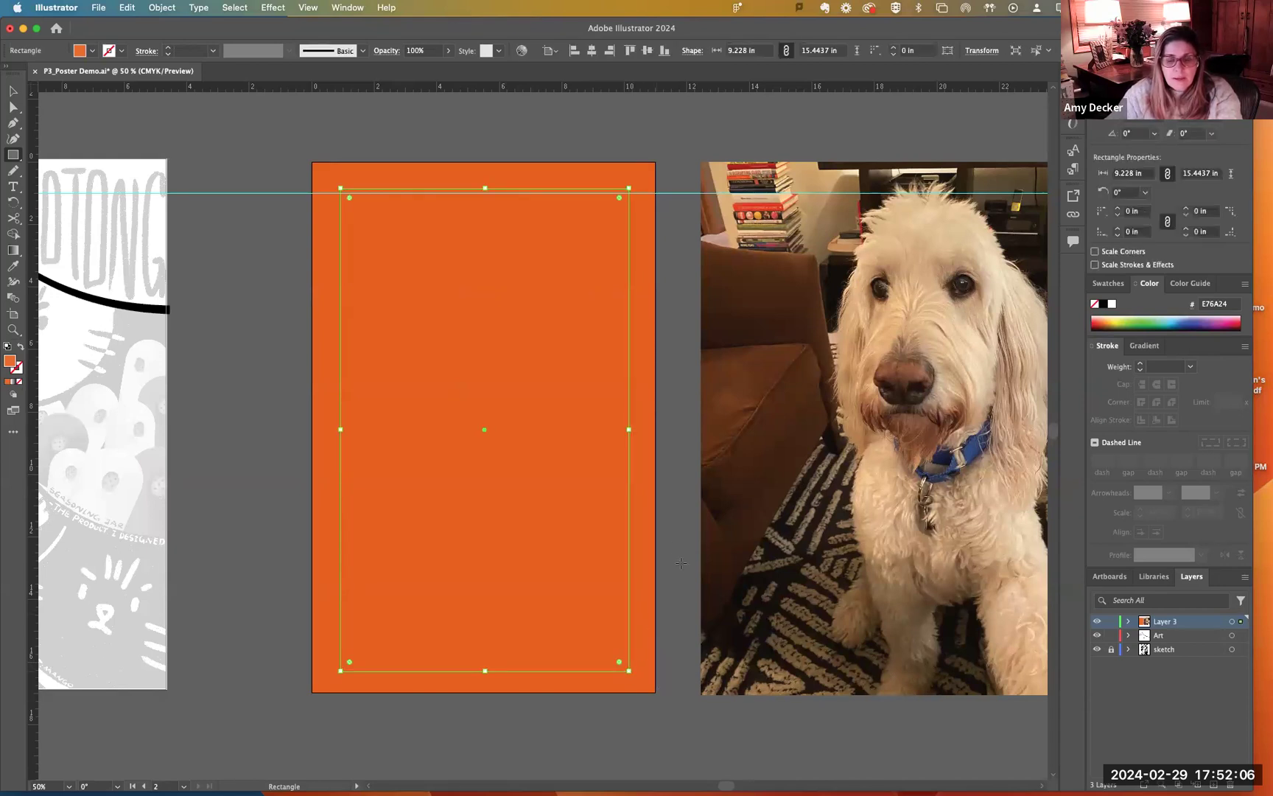
Give the inner rectangle the default white fill and black stroke, and set its stroke weight to 9 pt
click(7, 346)
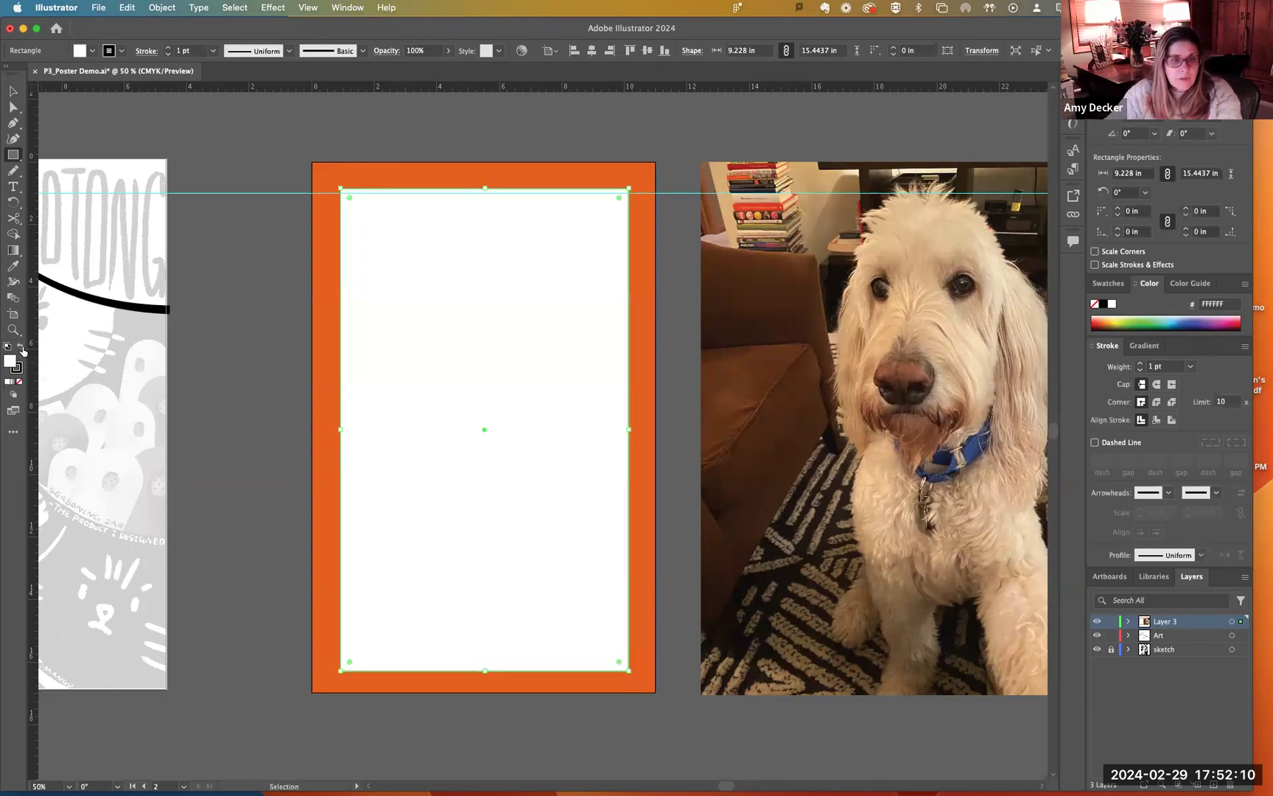
double_click(18, 369)
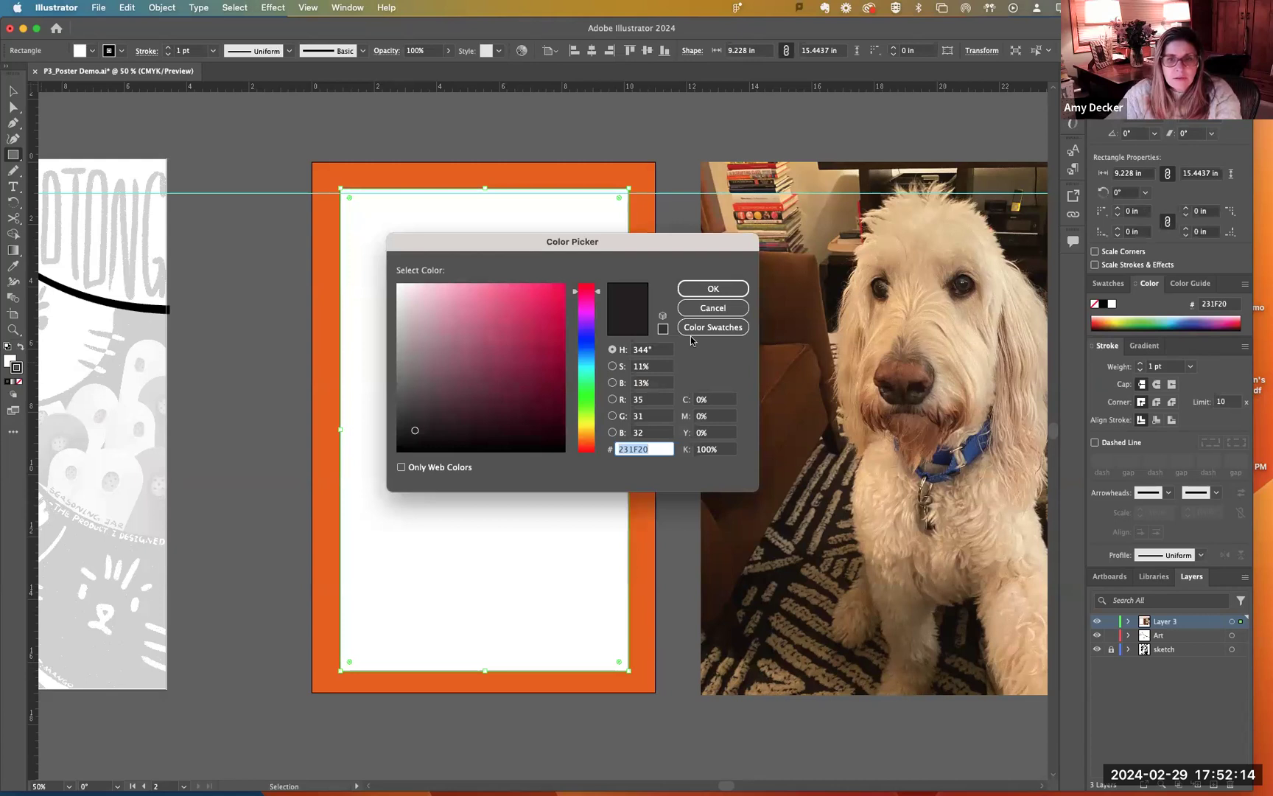
click(711, 288)
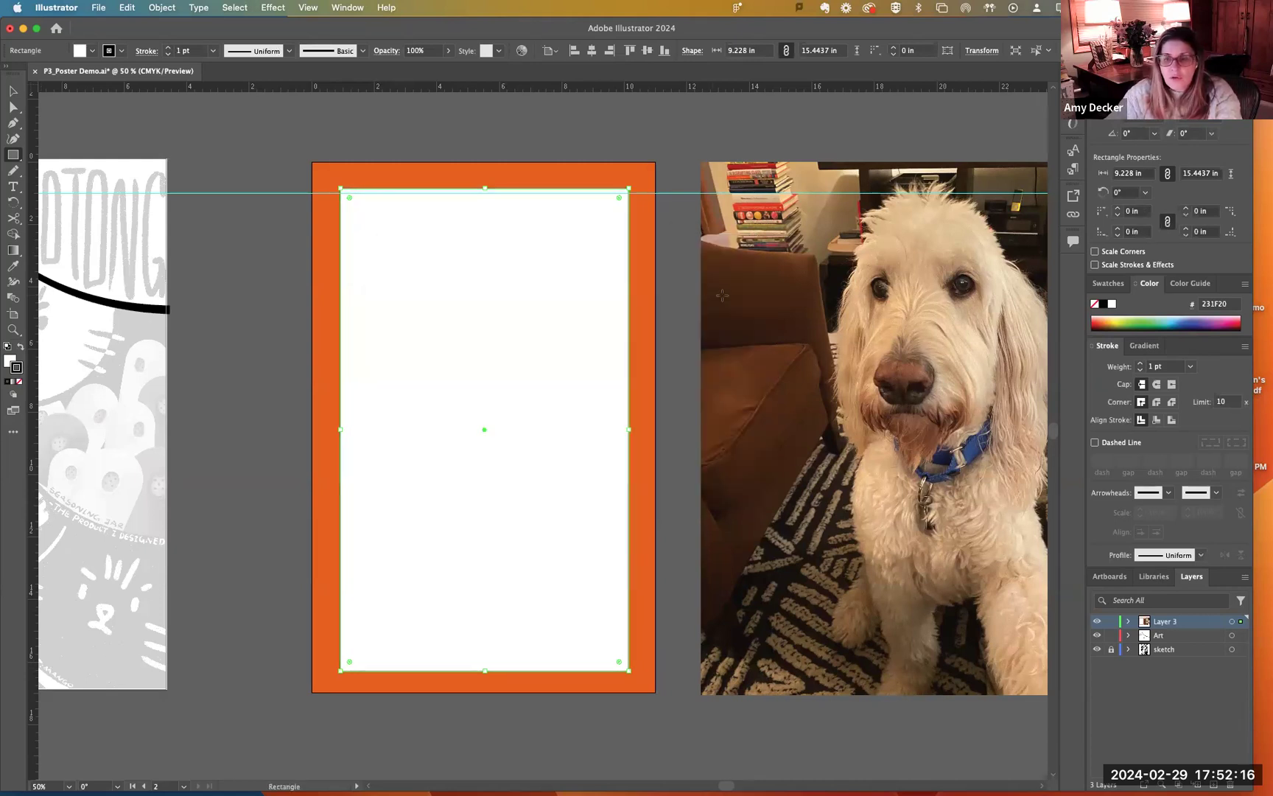
click(1140, 363)
click(1141, 364)
click(1140, 363)
click(1140, 364)
click(1140, 363)
click(1140, 363)
click(1140, 364)
click(1141, 364)
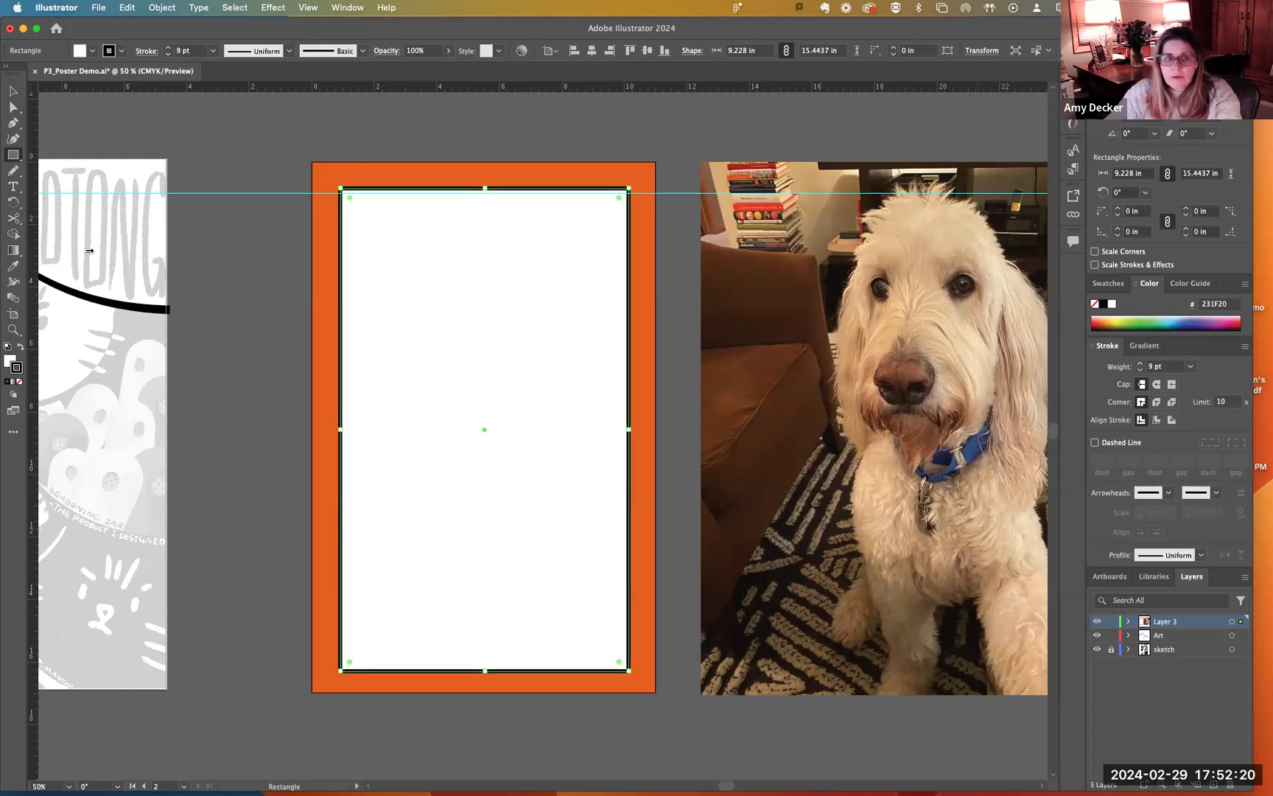
Turn the inner rectangle into a white outline with no fill and round its corners to about 0.68 in
click(20, 349)
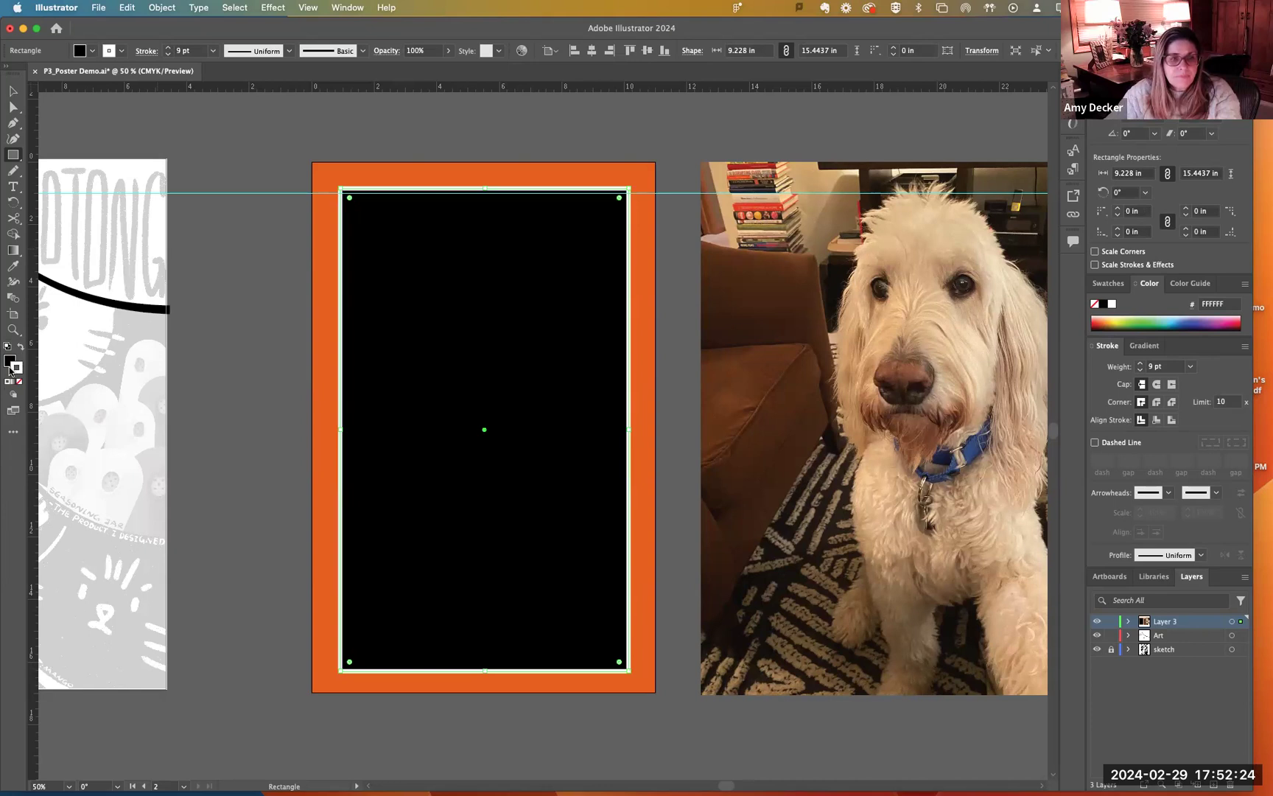
click(9, 360)
click(20, 381)
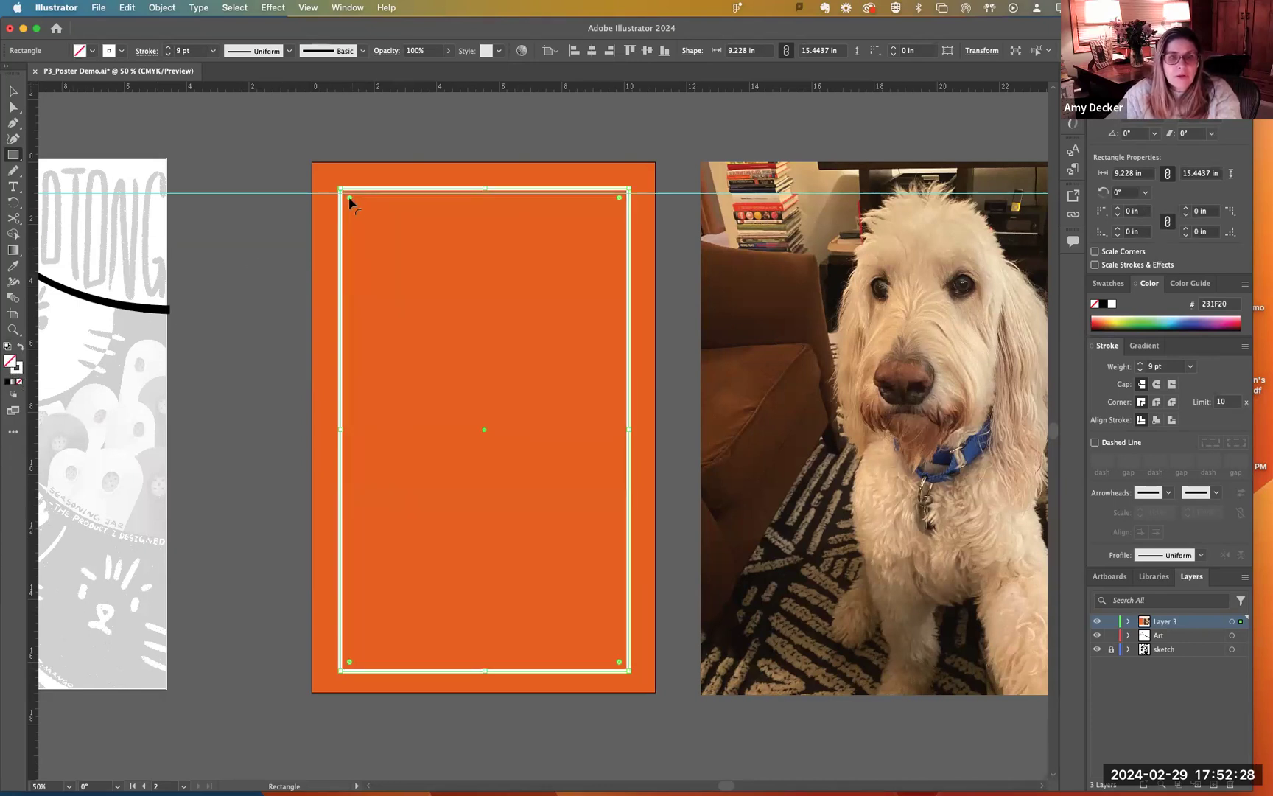
drag(349, 199, 364, 211)
key(v)
click(267, 218)
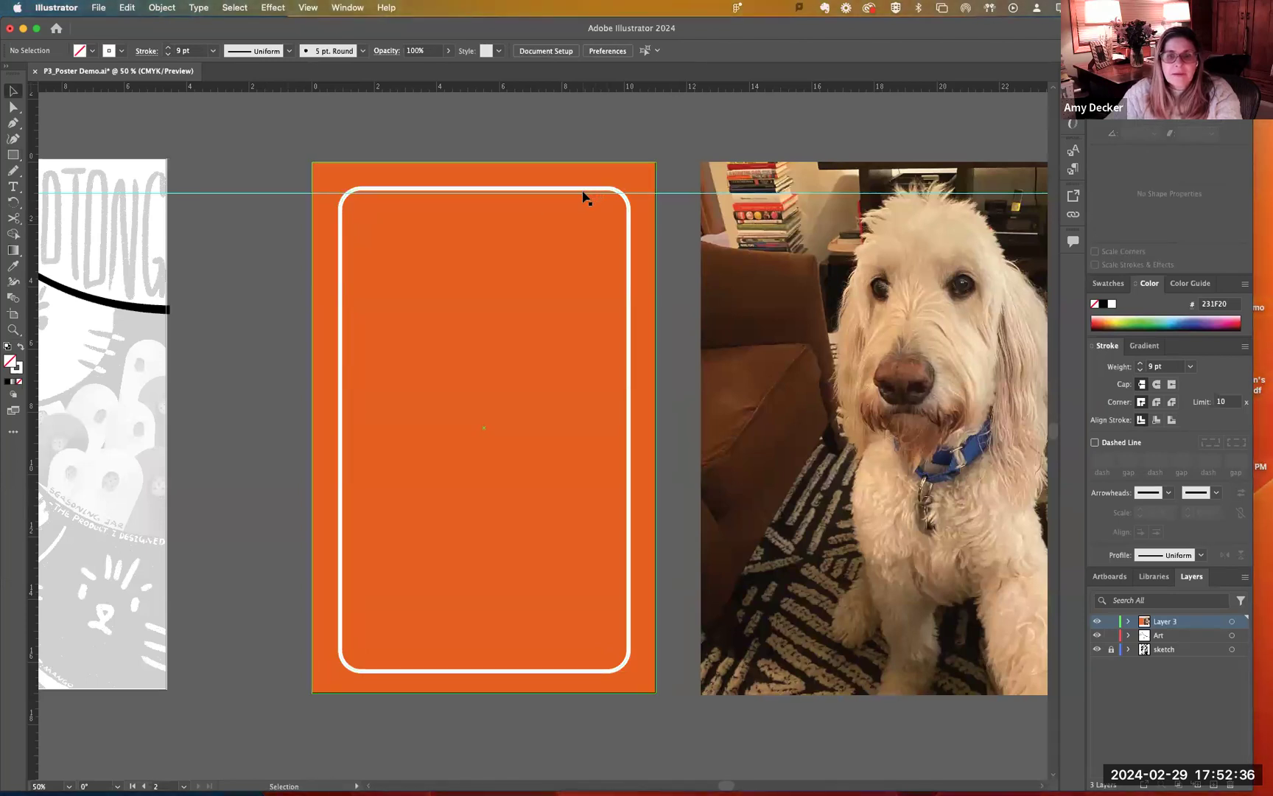
click(456, 193)
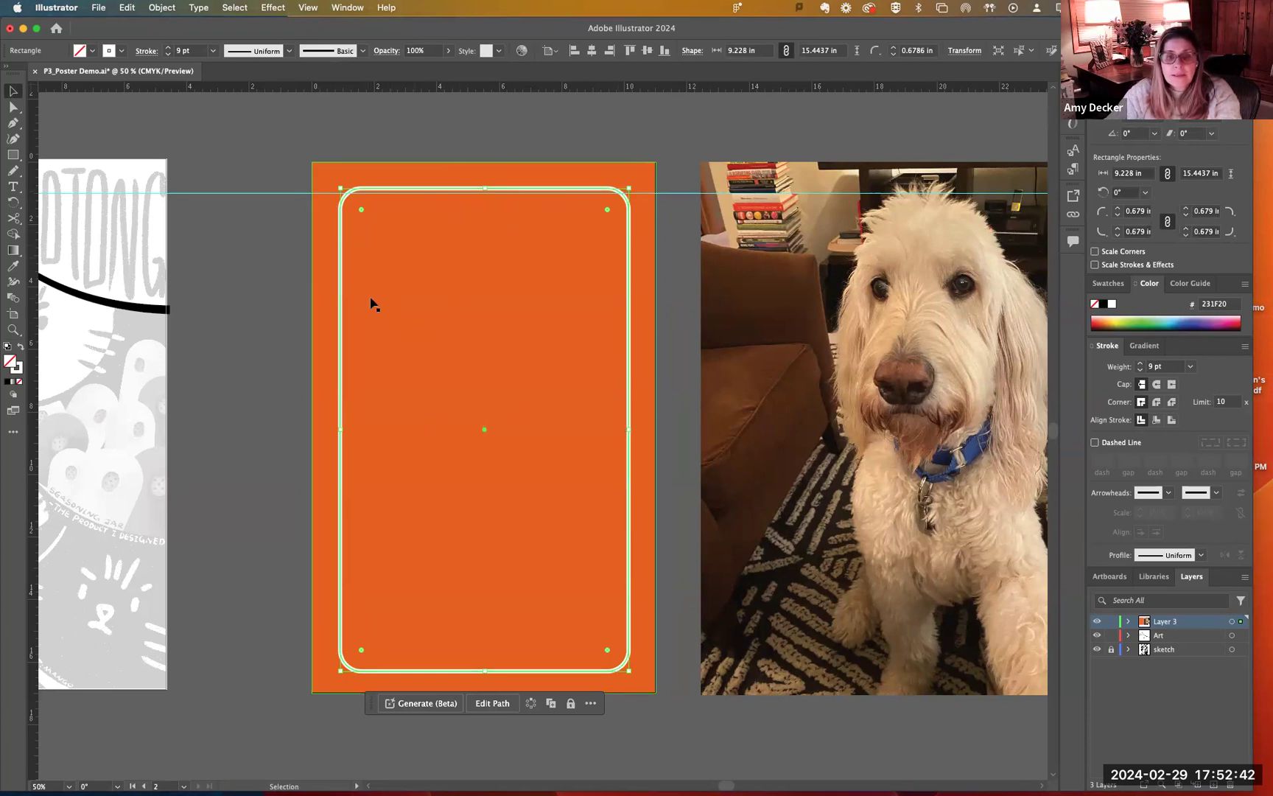
key(a)
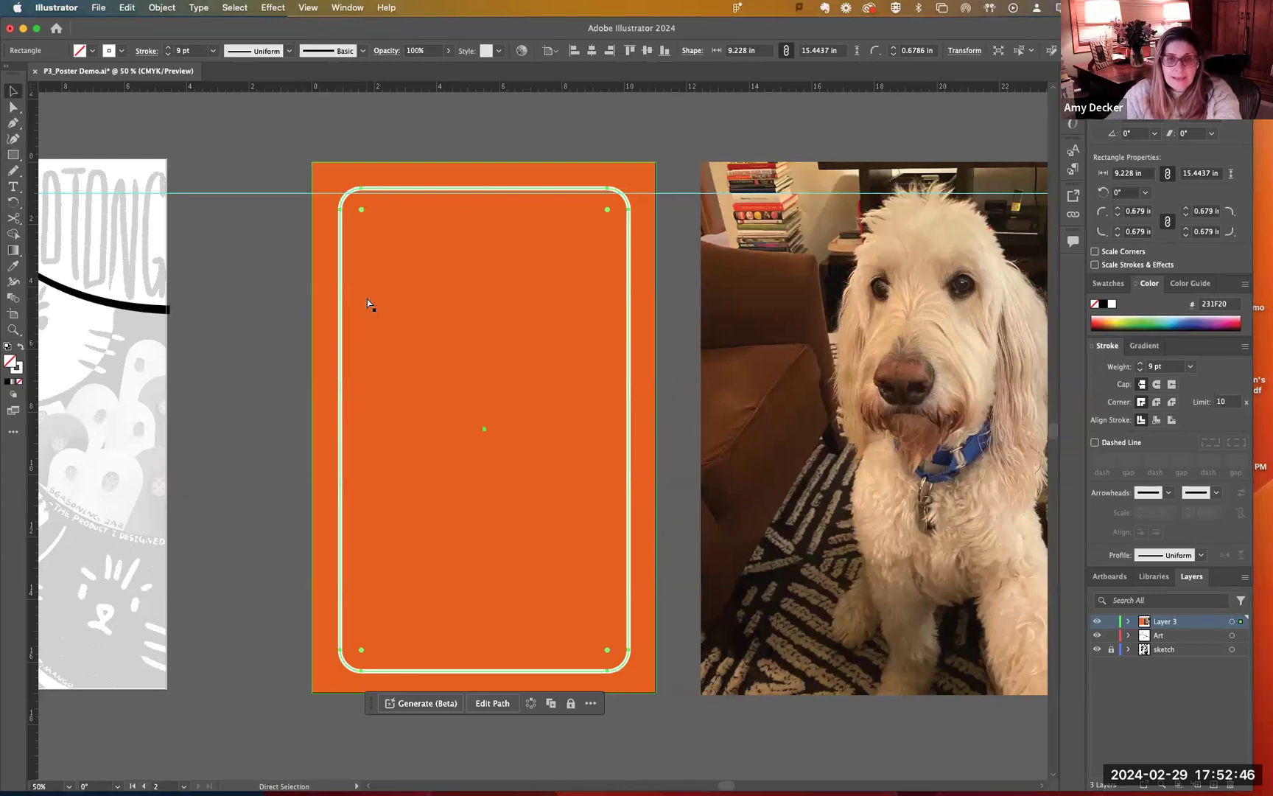
key(super+v)
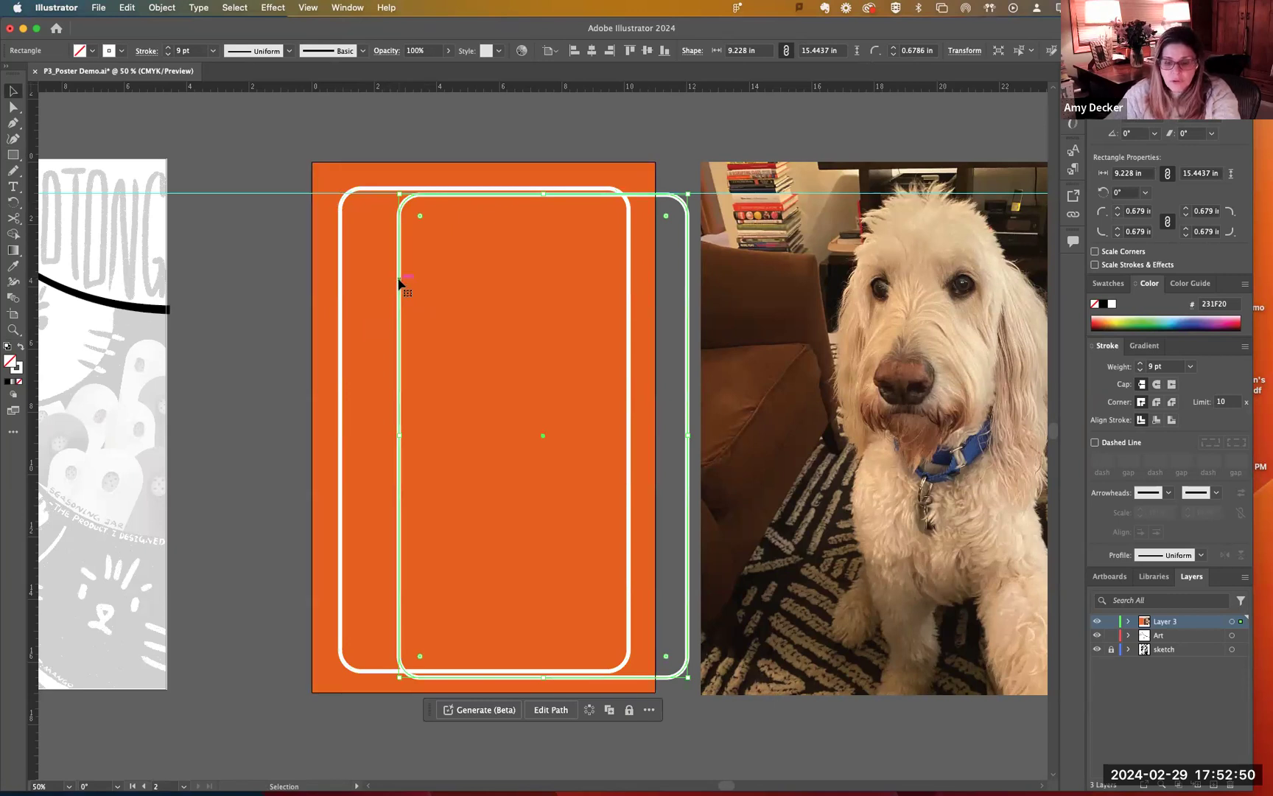
drag(398, 284, 341, 265)
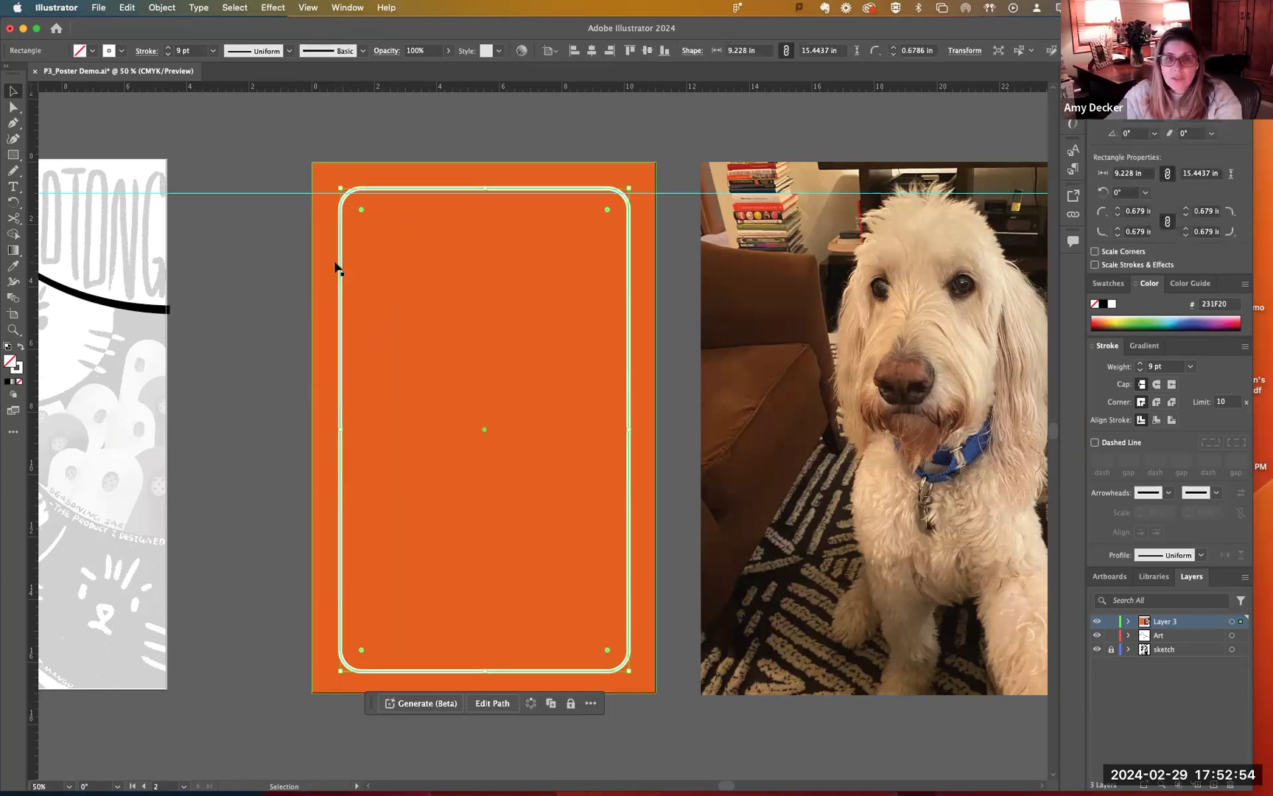
Center-align the rounded frame and orange background horizontally and vertically, and move them back over the artboard
shift+click(520, 261)
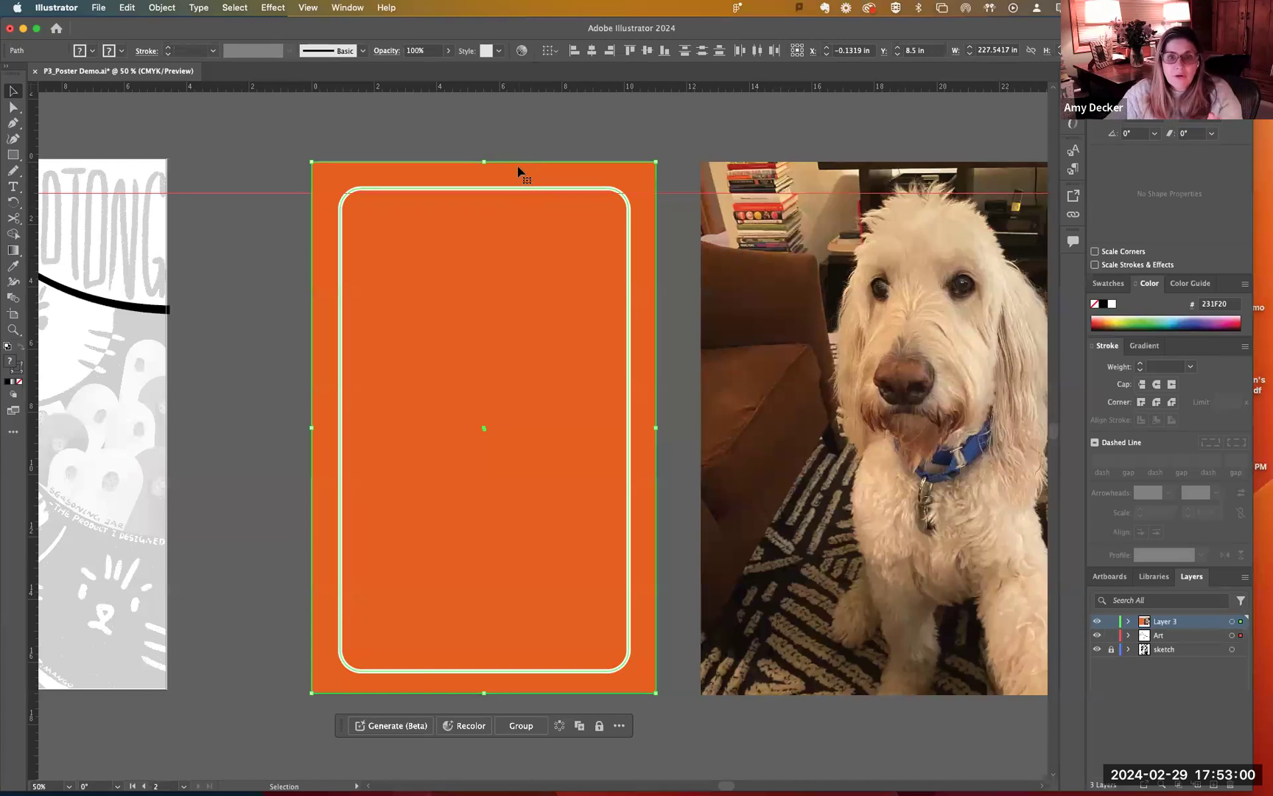
click(591, 51)
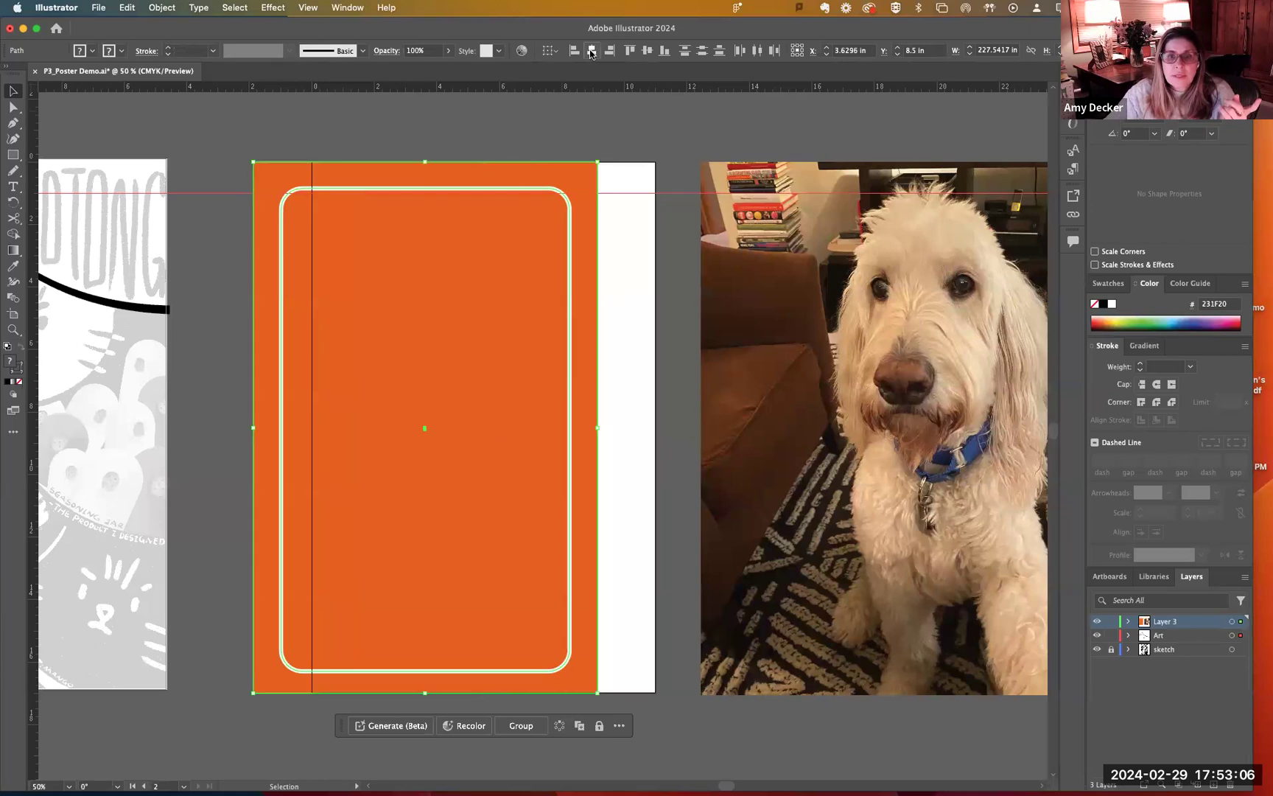
click(646, 51)
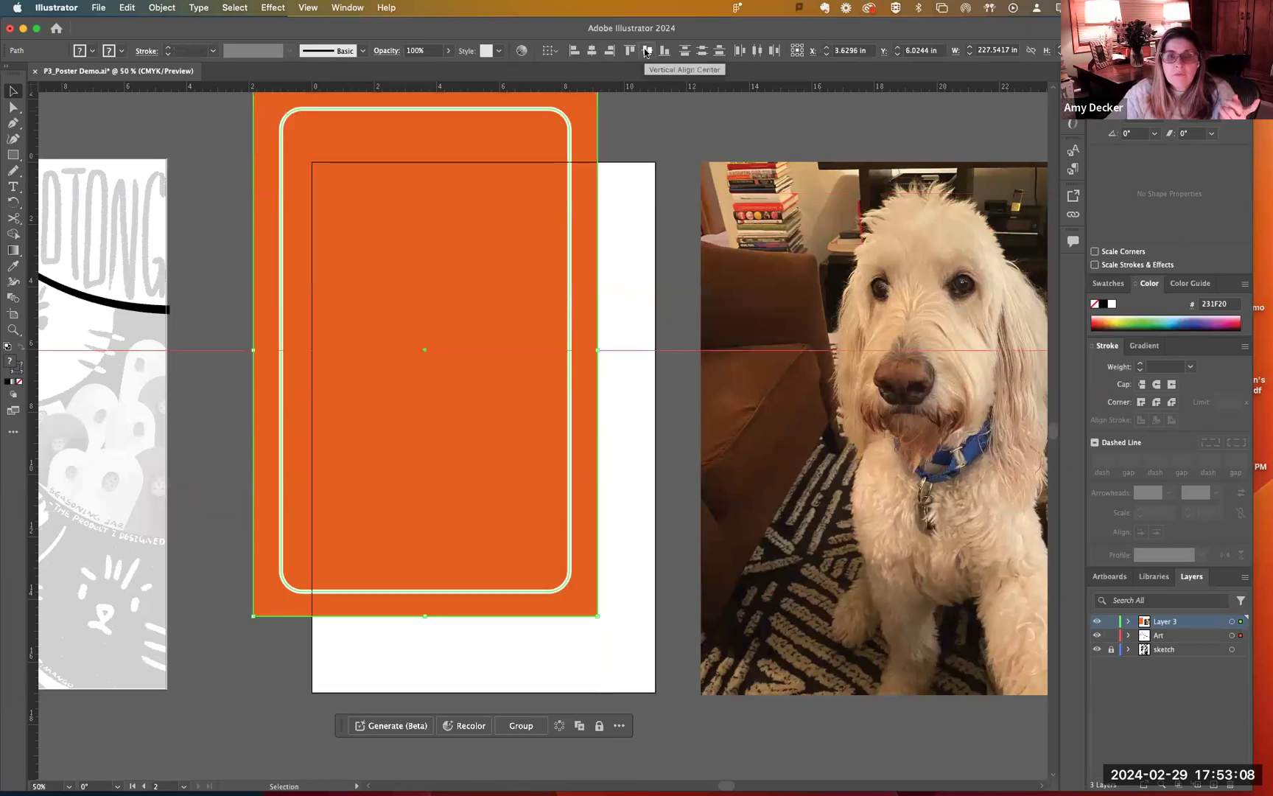
drag(464, 175, 512, 232)
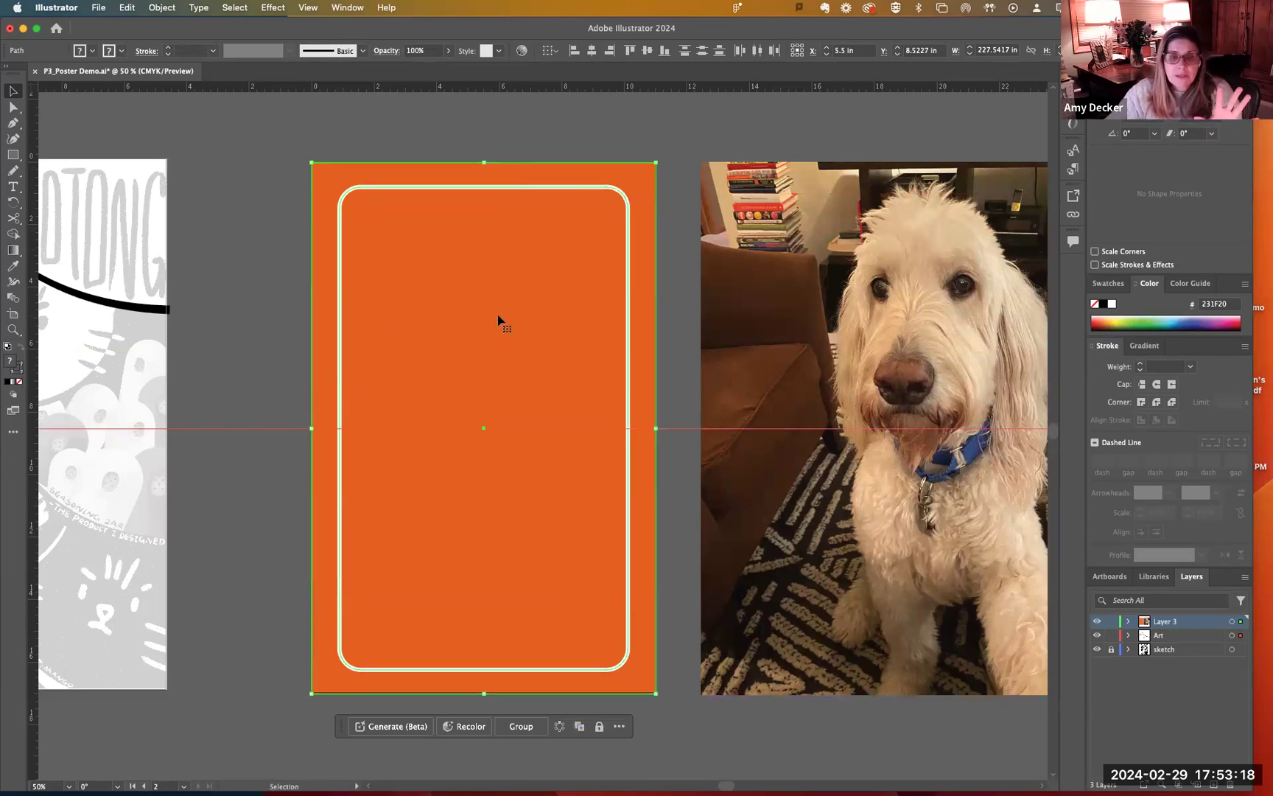
Select only the rounded frame and change its stroke color to teal 00ADBF
click(287, 270)
click(337, 259)
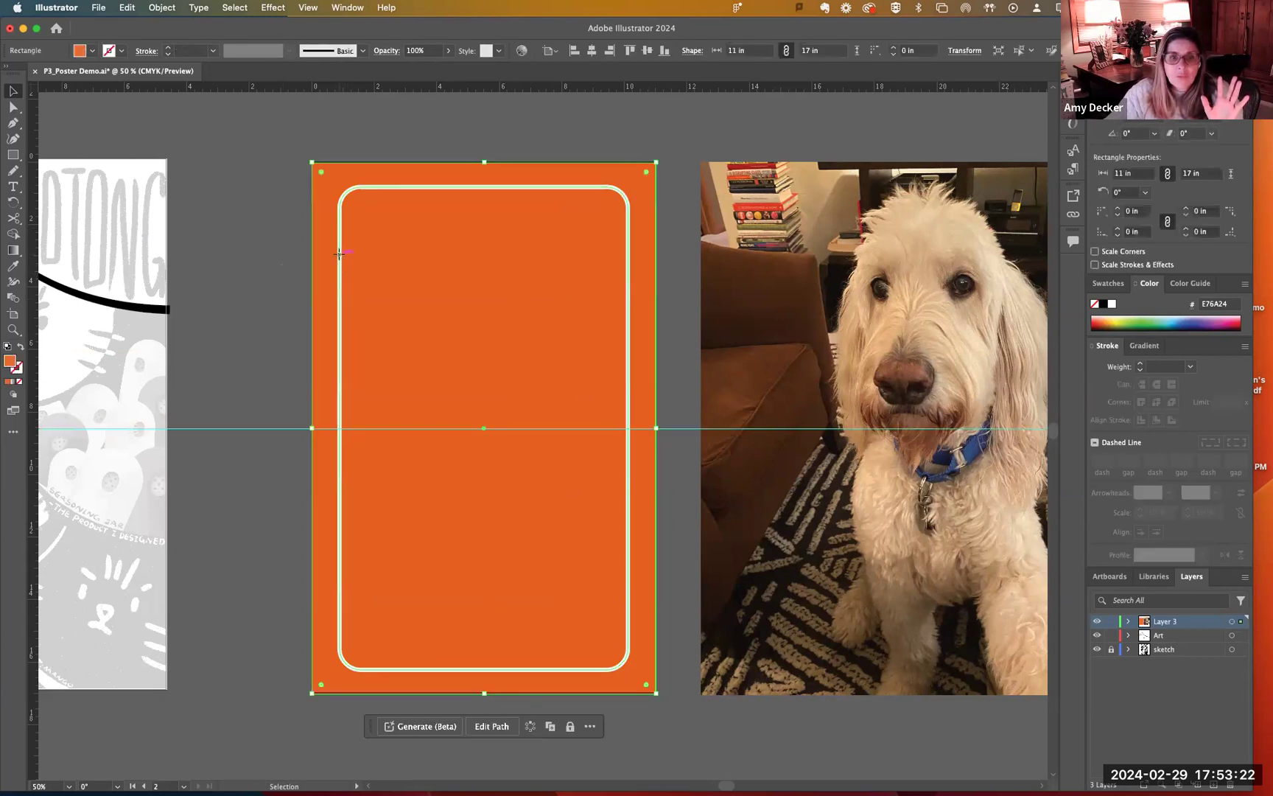
click(335, 261)
key(a)
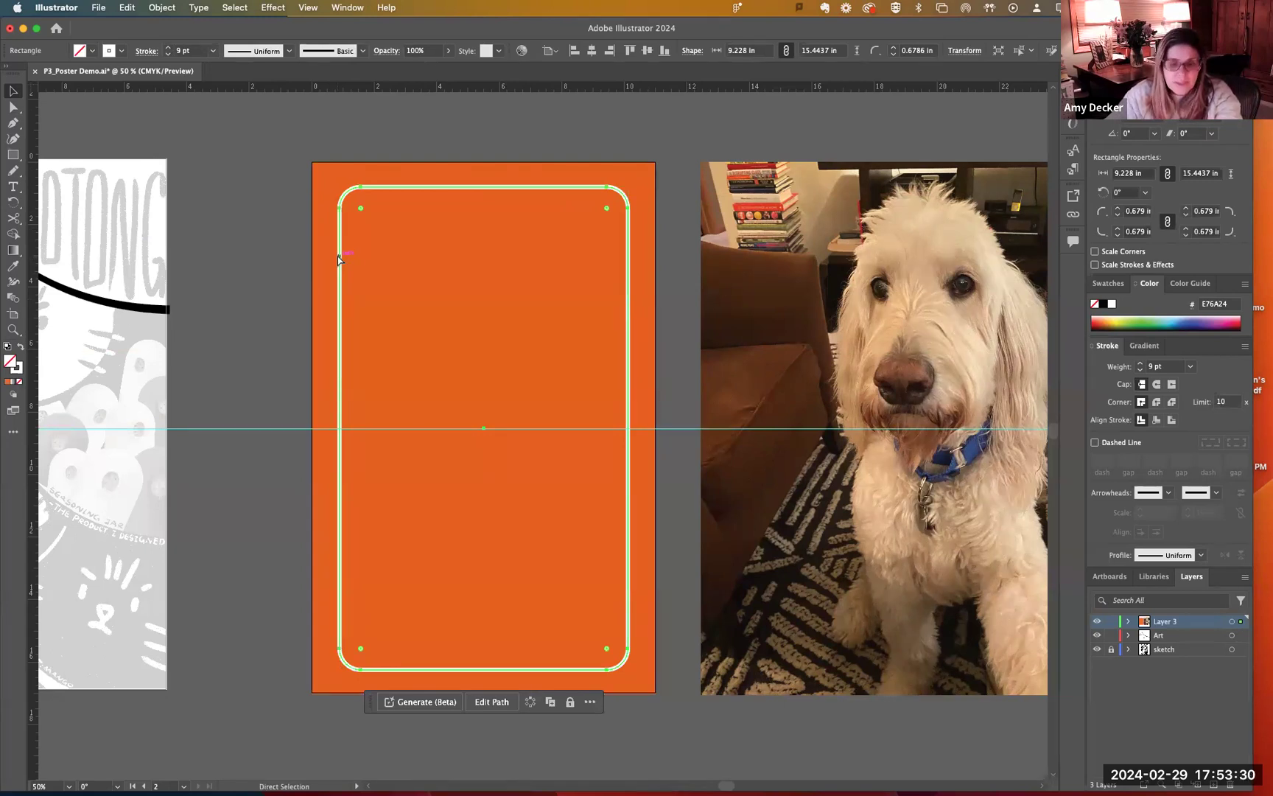
key(v)
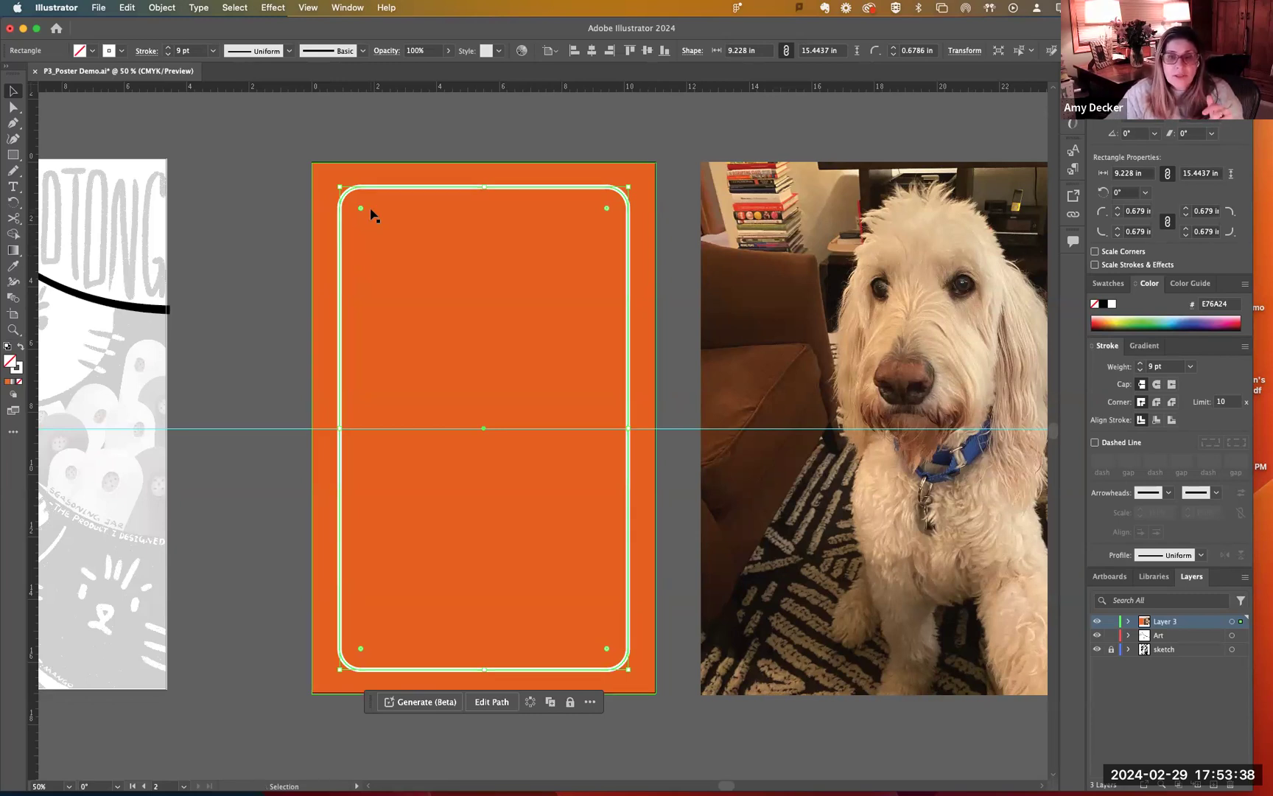
click(18, 368)
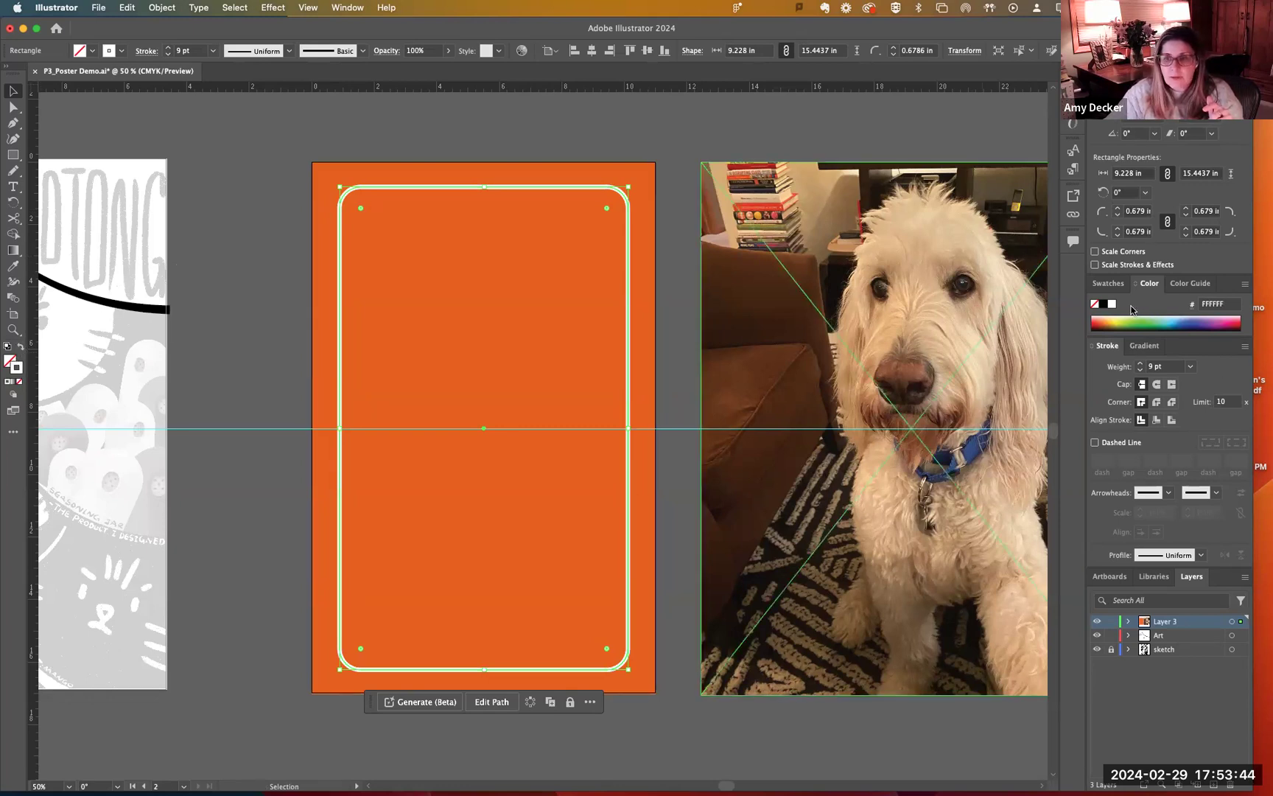
click(1172, 318)
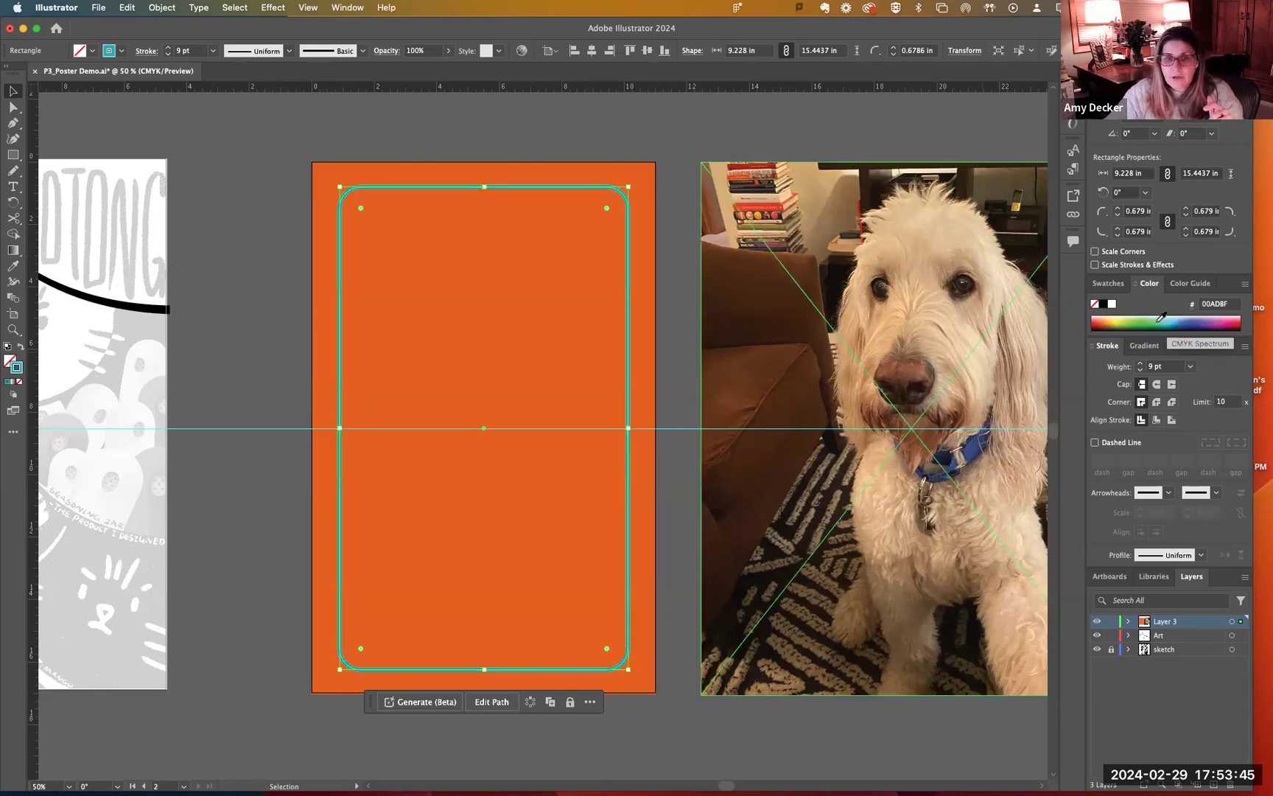
click(230, 174)
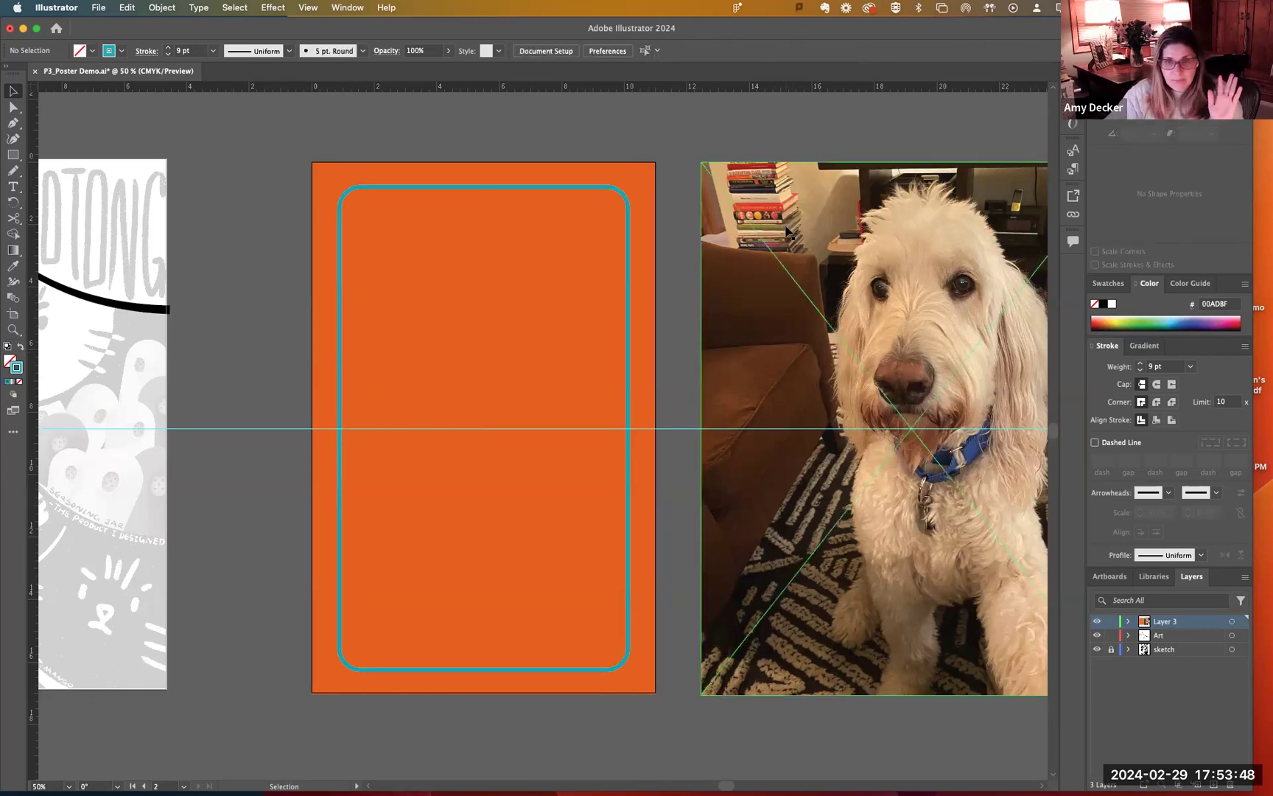
Bring the dog photo to the front and move it over the orange poster
drag(840, 213, 763, 209)
drag(653, 152, 653, 153)
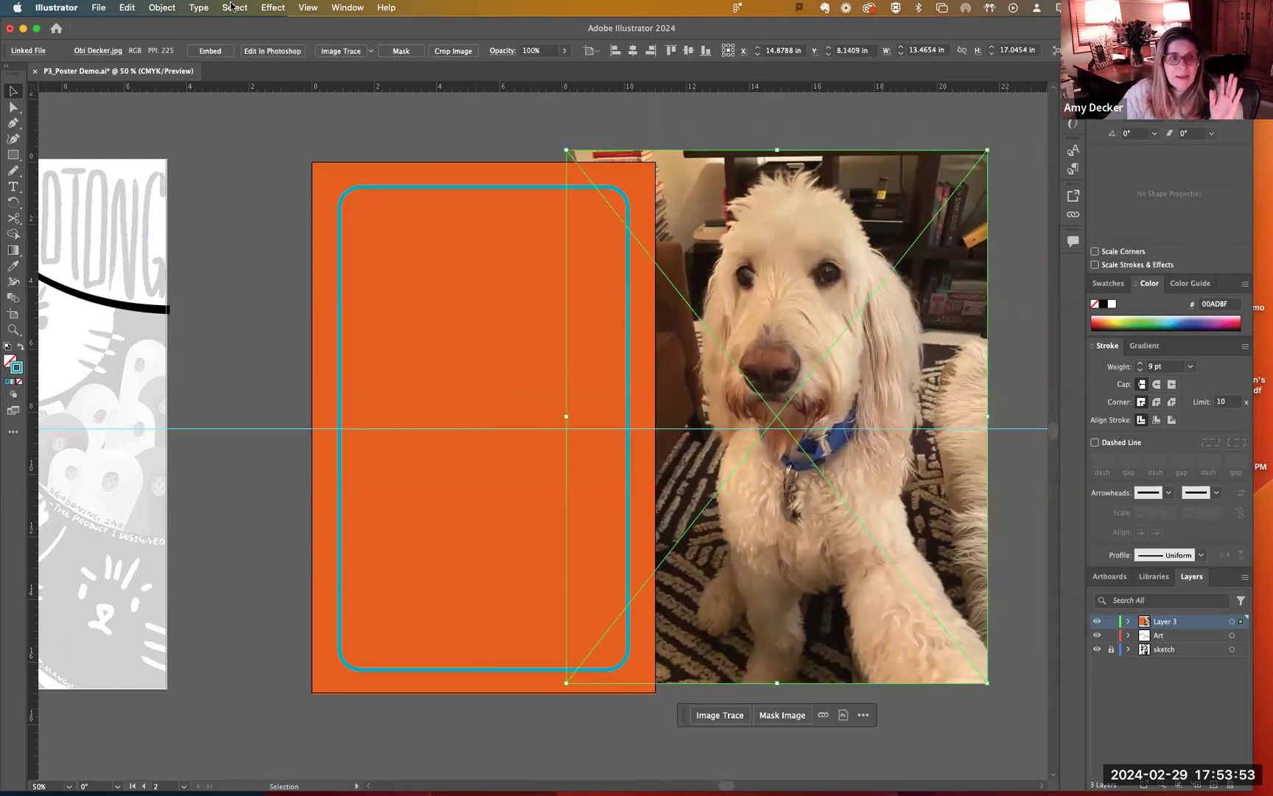
click(165, 8)
mouse_move(243, 42)
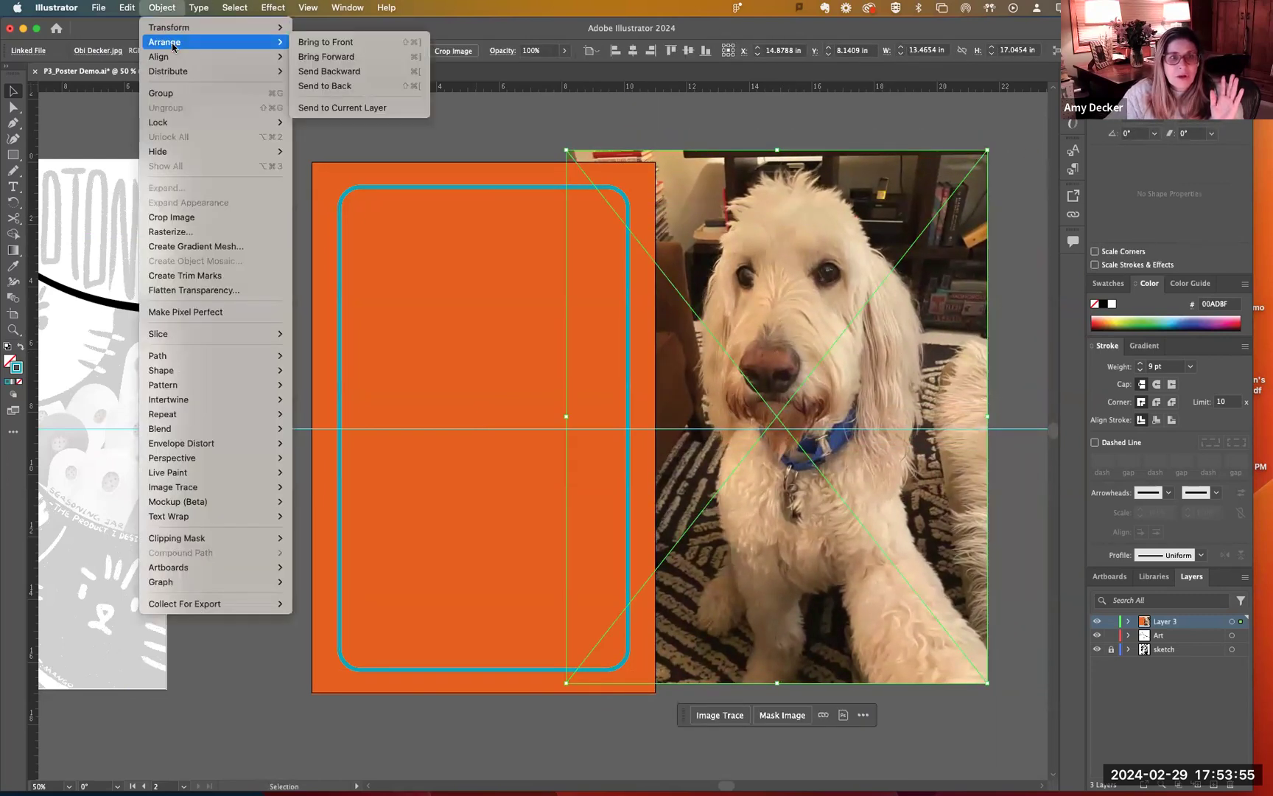
click(325, 49)
drag(794, 281, 597, 285)
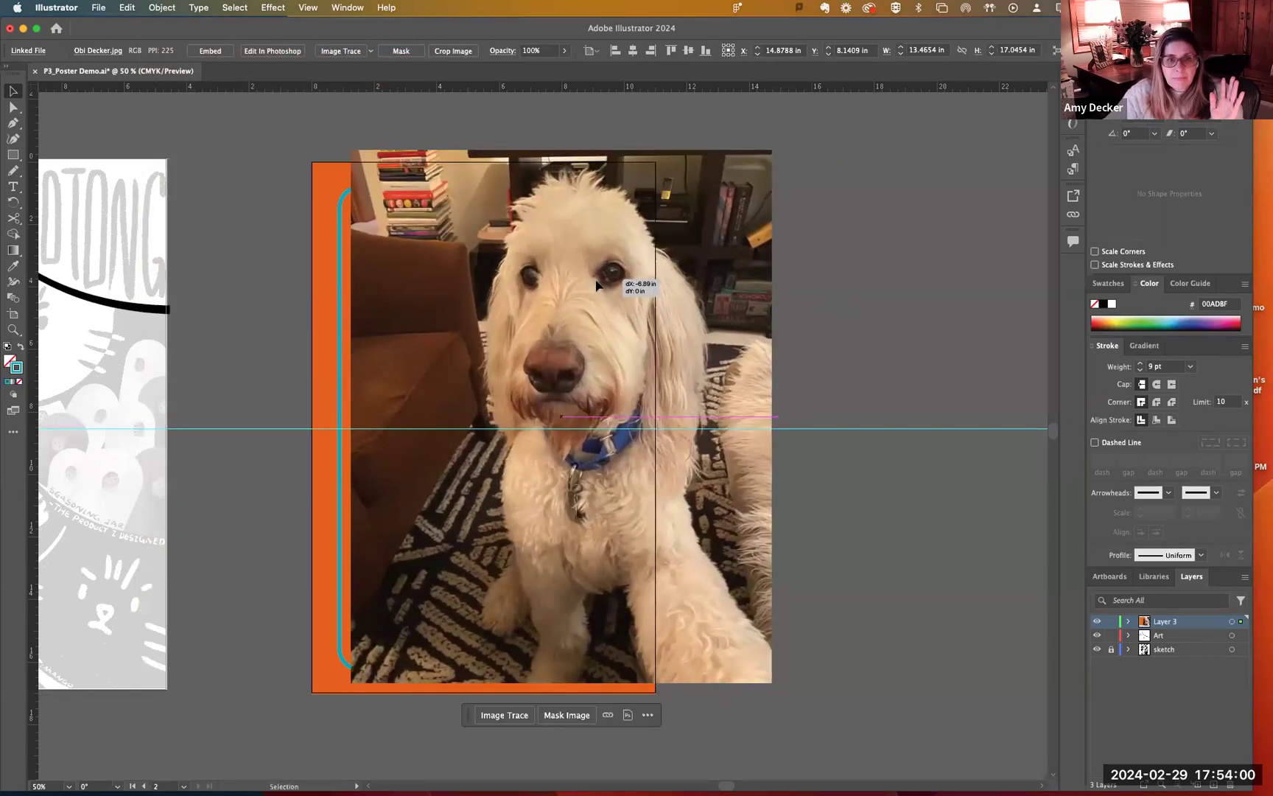
Bring the teal rounded frame to the front, above the dog photo
click(341, 276)
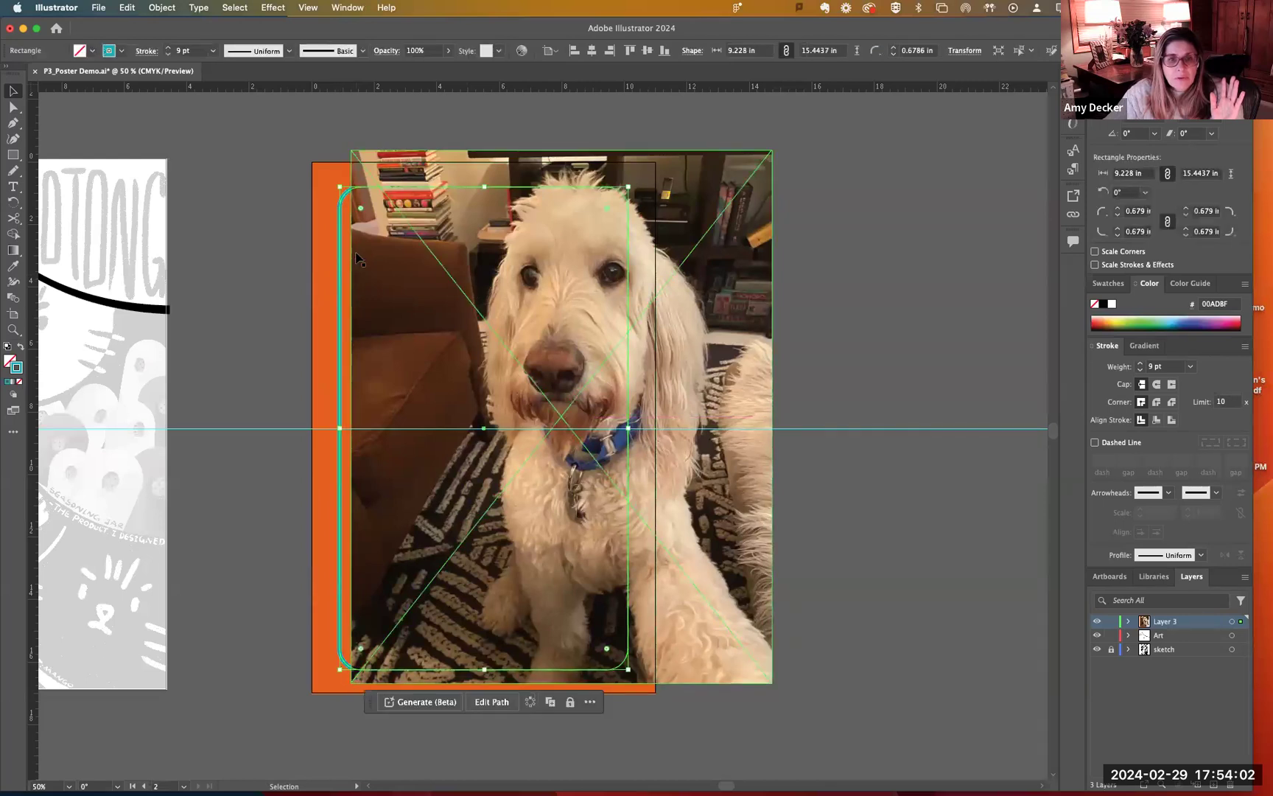
click(168, 8)
mouse_move(183, 49)
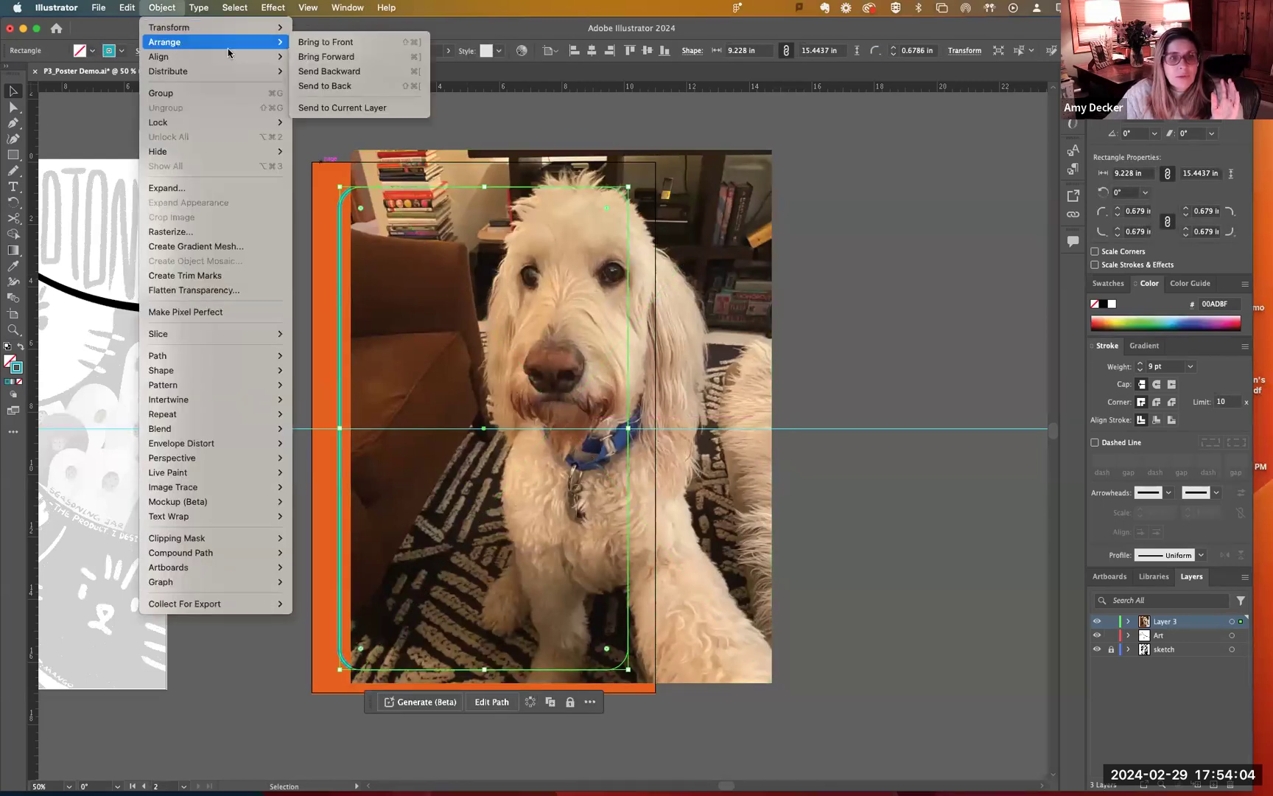
click(331, 42)
Position the dog photo so the dog sits within the teal frame, and select the photo and frame together
drag(739, 240, 638, 250)
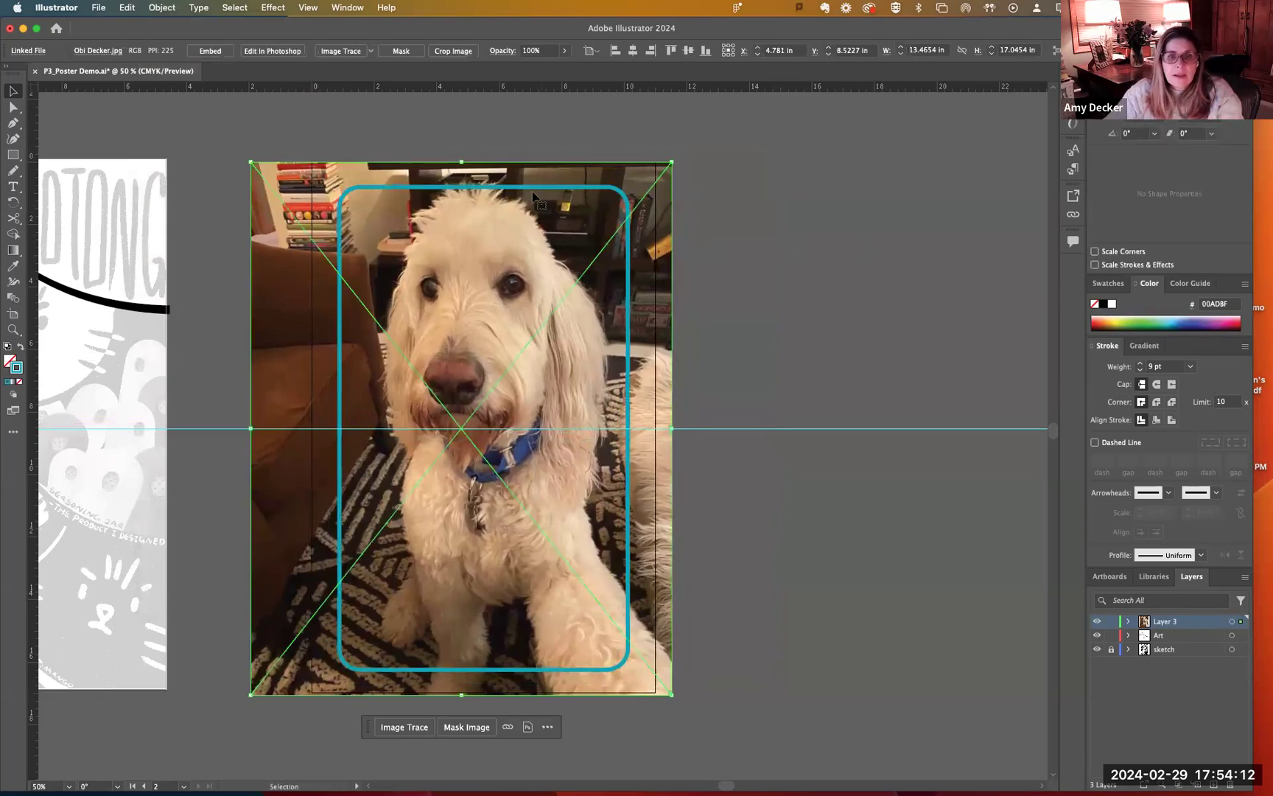
drag(657, 239, 651, 252)
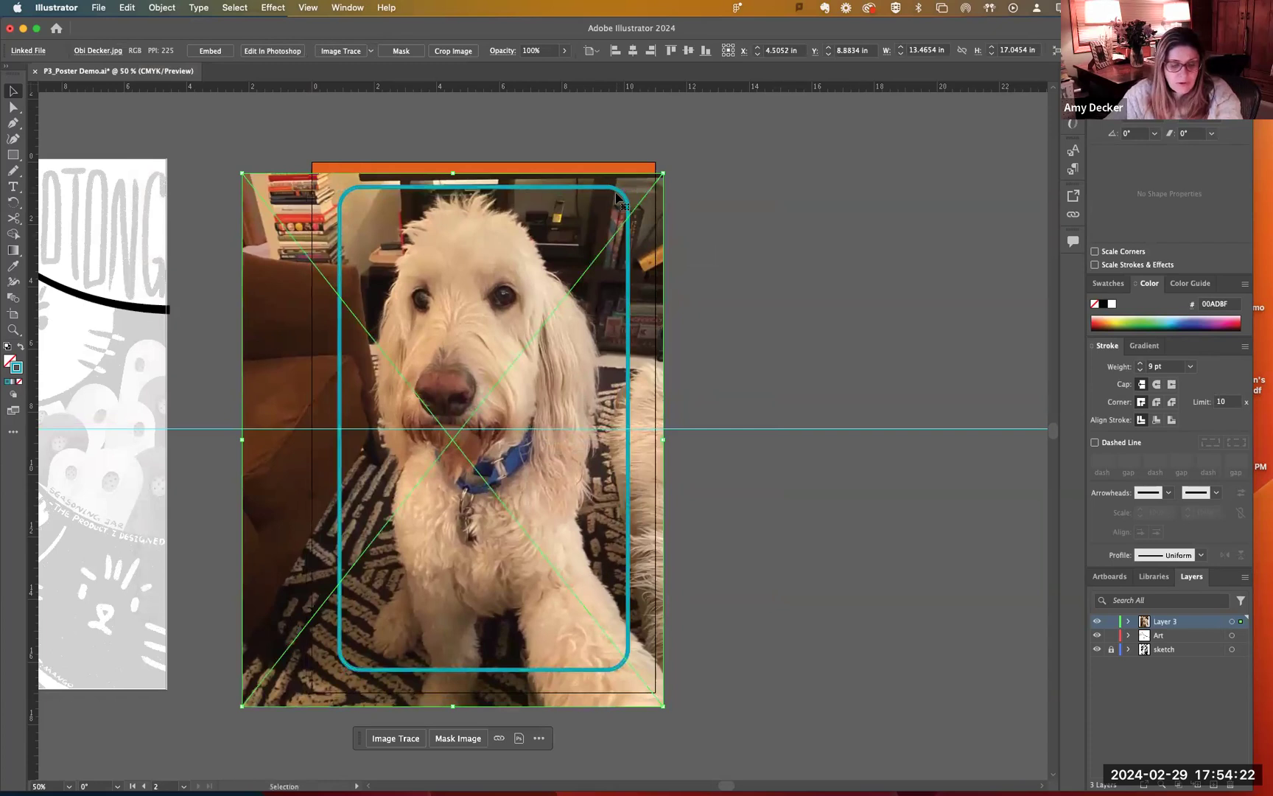
shift+click(593, 191)
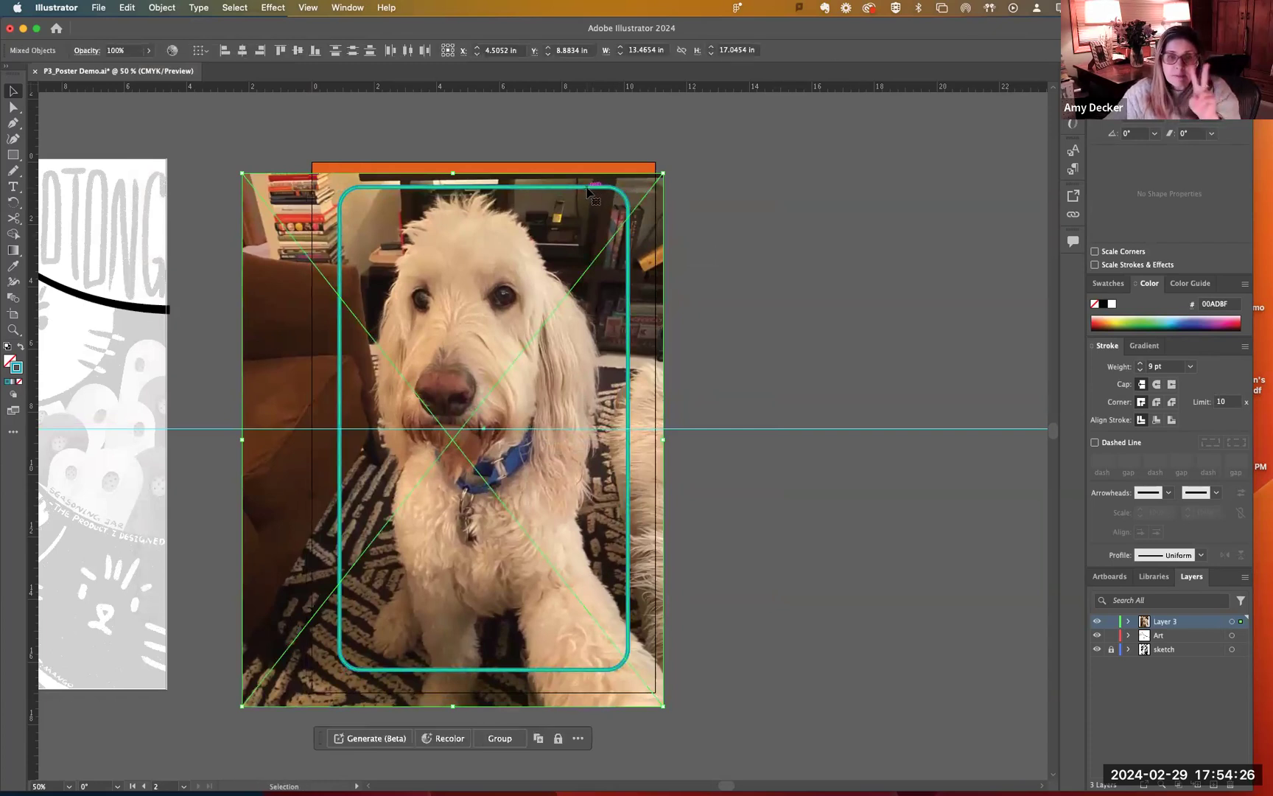
Make a clipping mask from the selected dog photo and rounded frame so the frame crops the photo, and deselect it
click(160, 8)
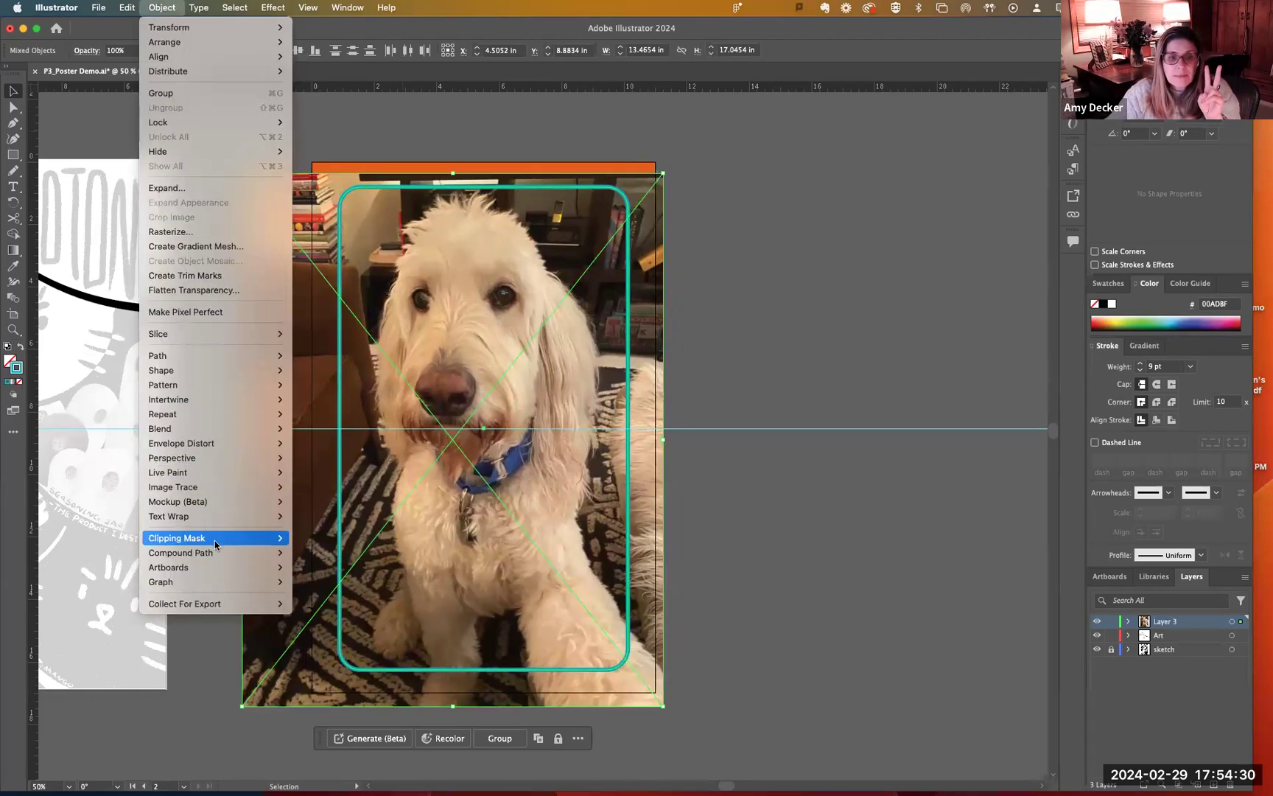
mouse_move(216, 546)
click(307, 540)
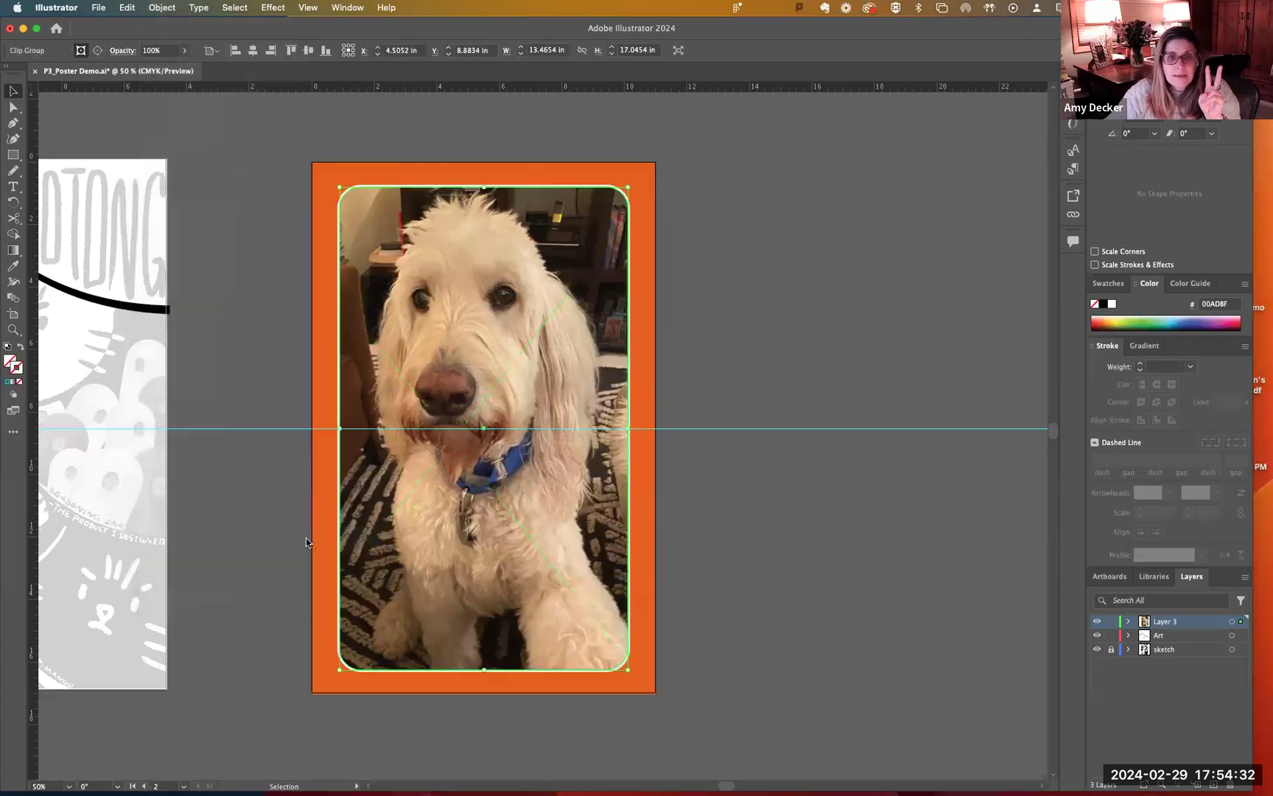
click(782, 262)
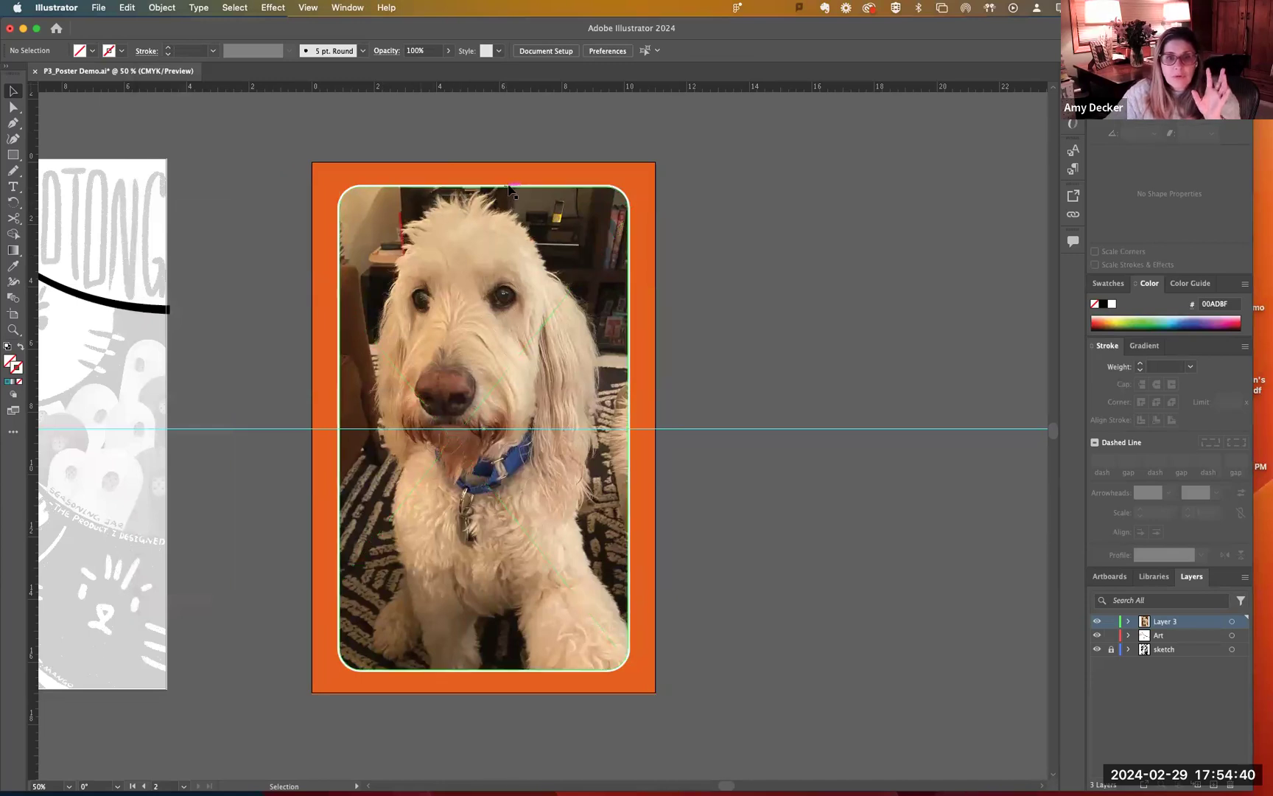
Select the clipped dog photo on the orange poster and lock it
click(162, 8)
click(380, 184)
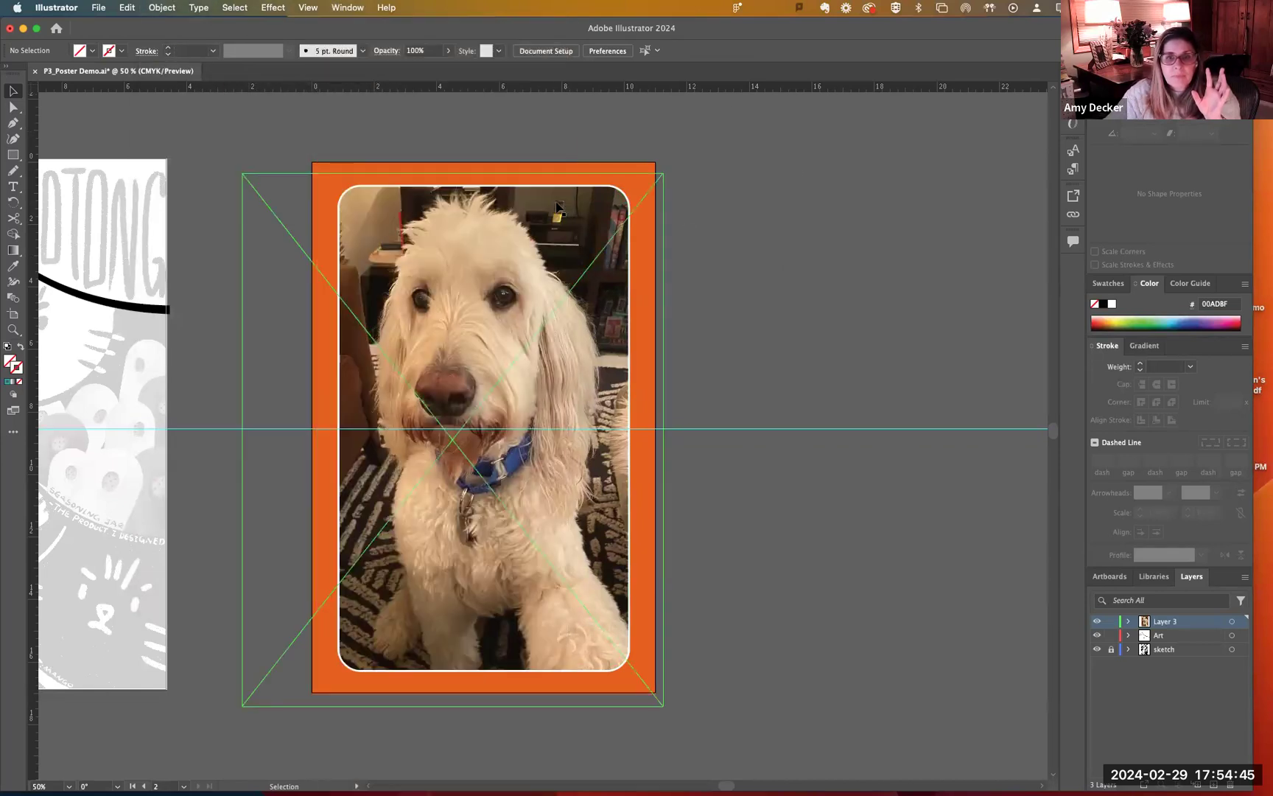
click(168, 9)
mouse_move(202, 124)
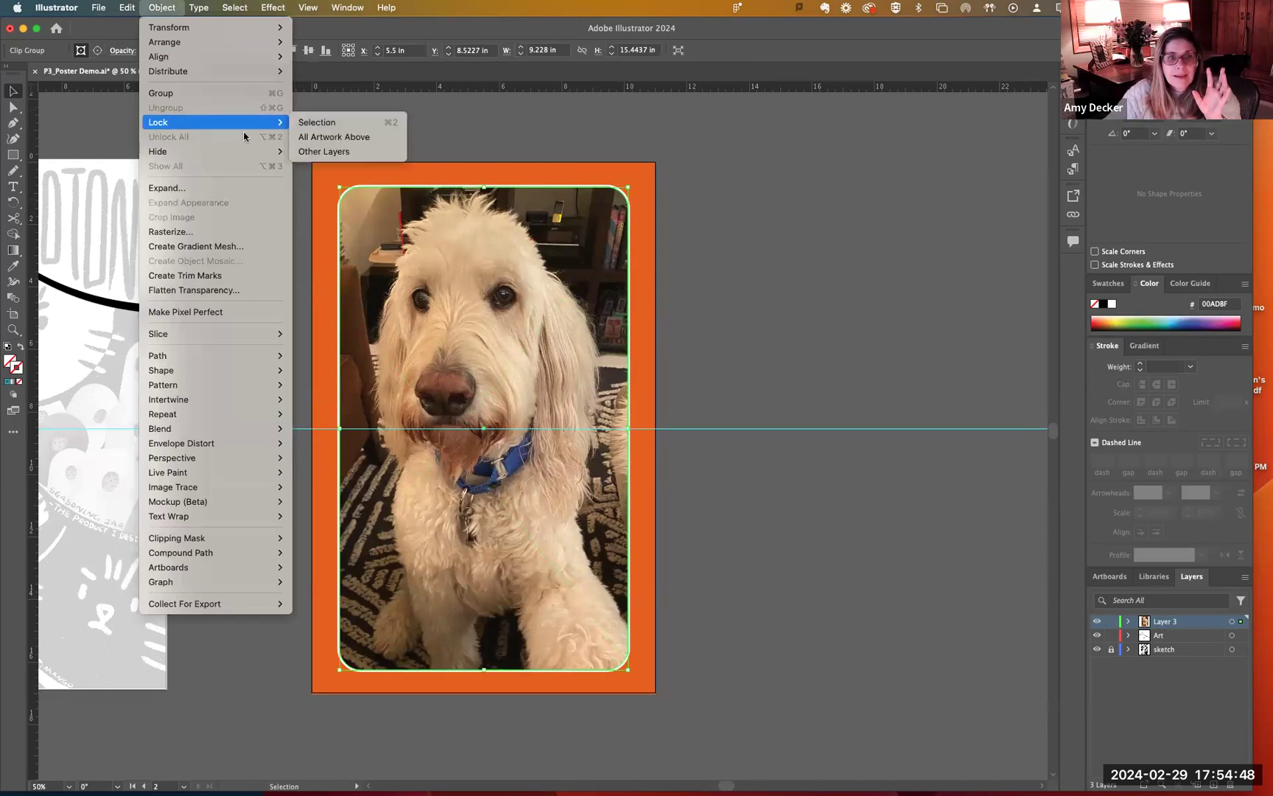
click(330, 123)
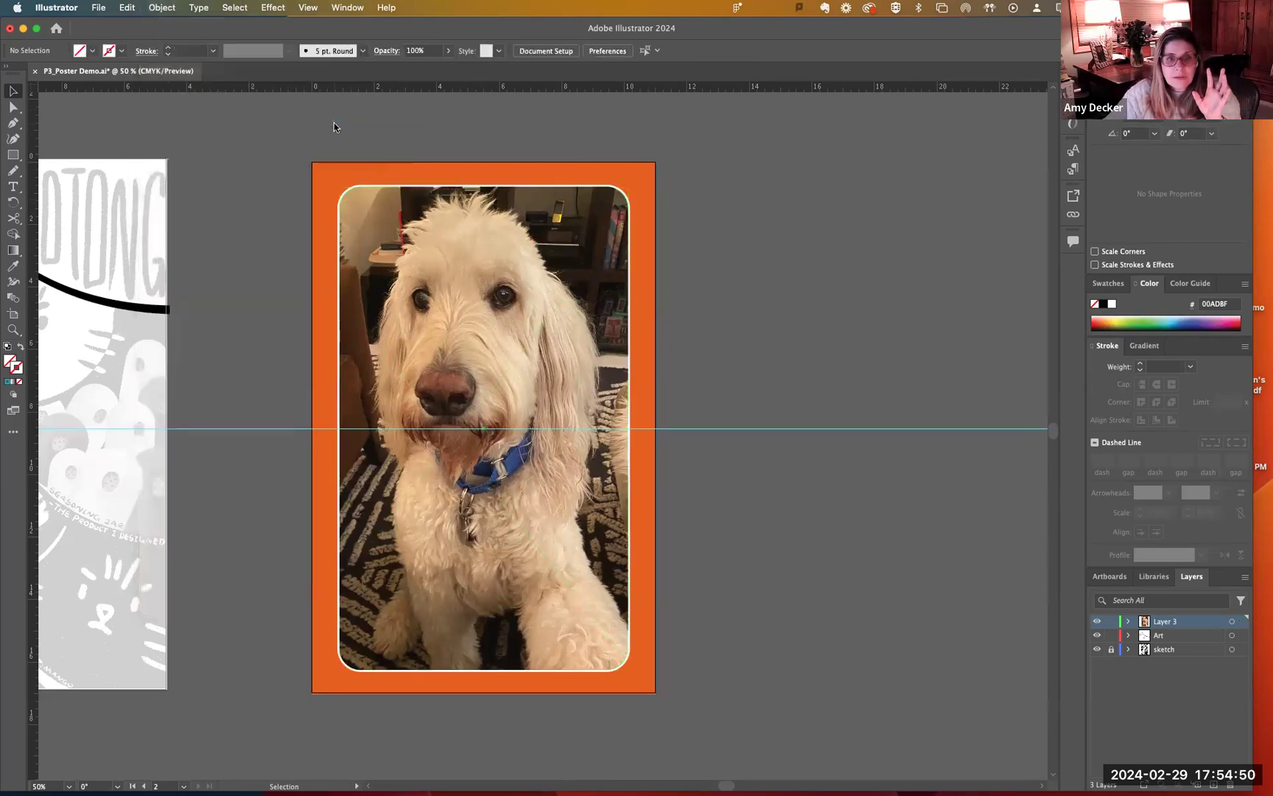
Select the white rounded frame, bring it to the front above the clipped photo, and deselect it
click(433, 188)
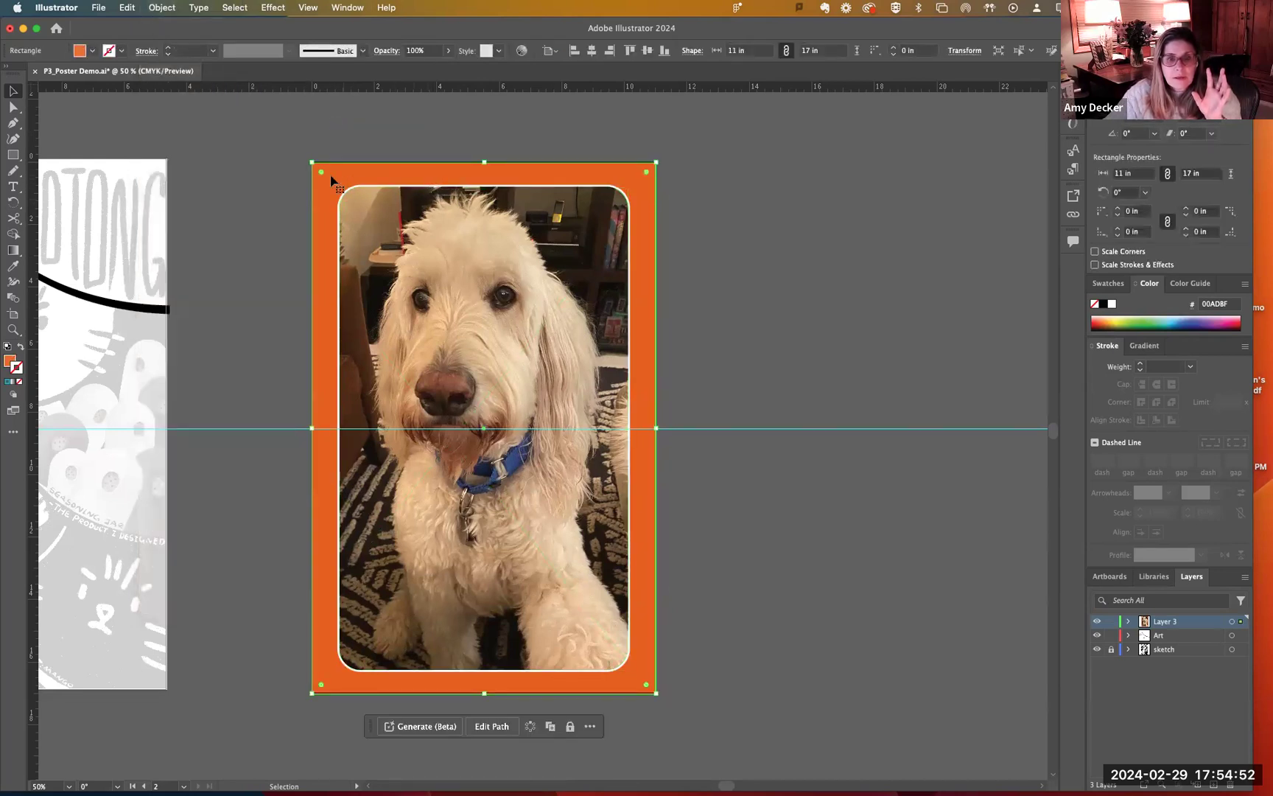
click(253, 161)
click(344, 194)
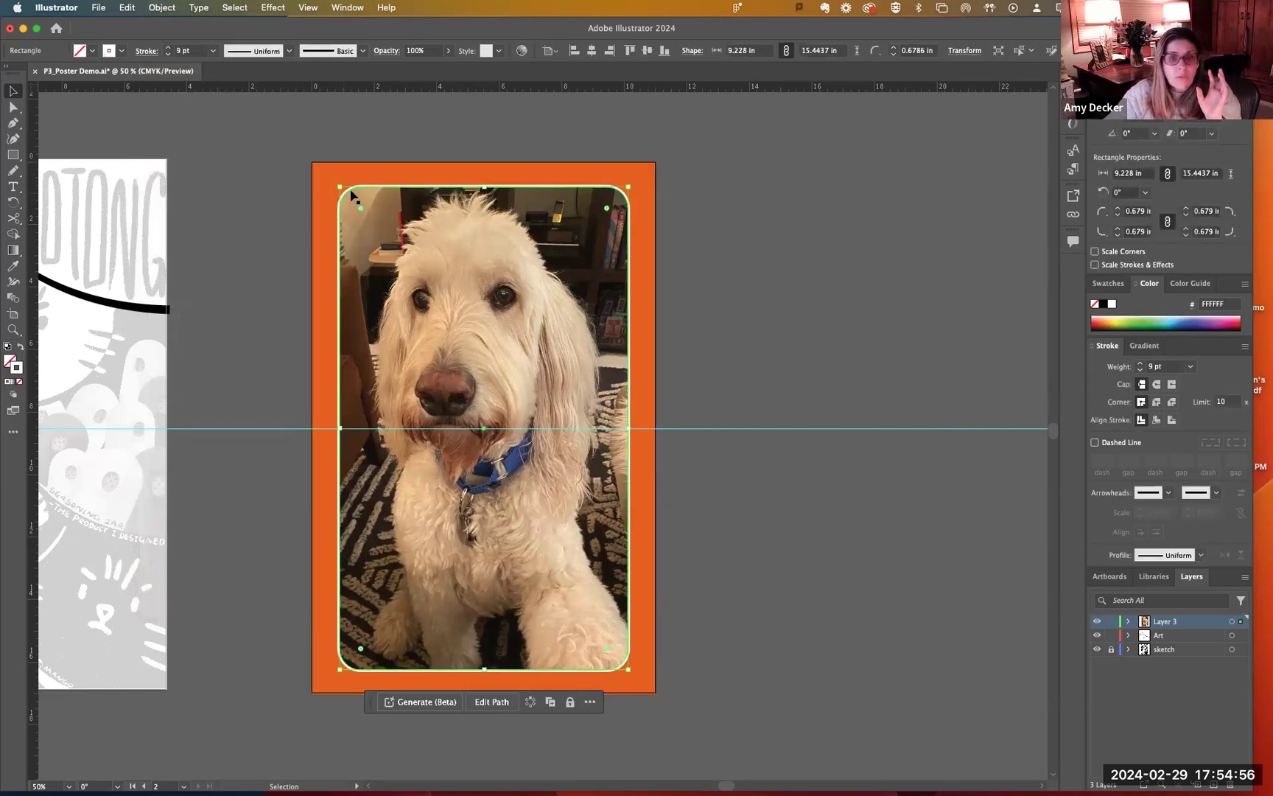
mouse_move(192, 42)
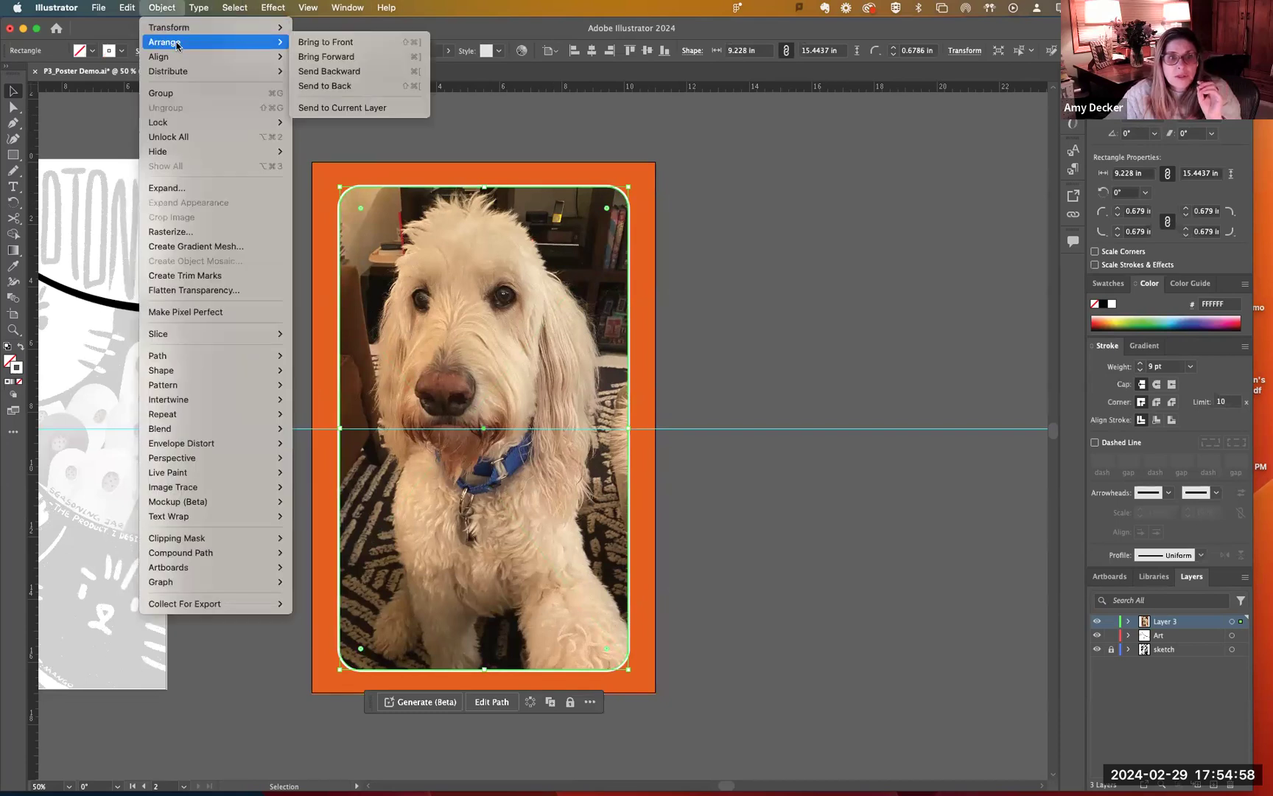
click(340, 44)
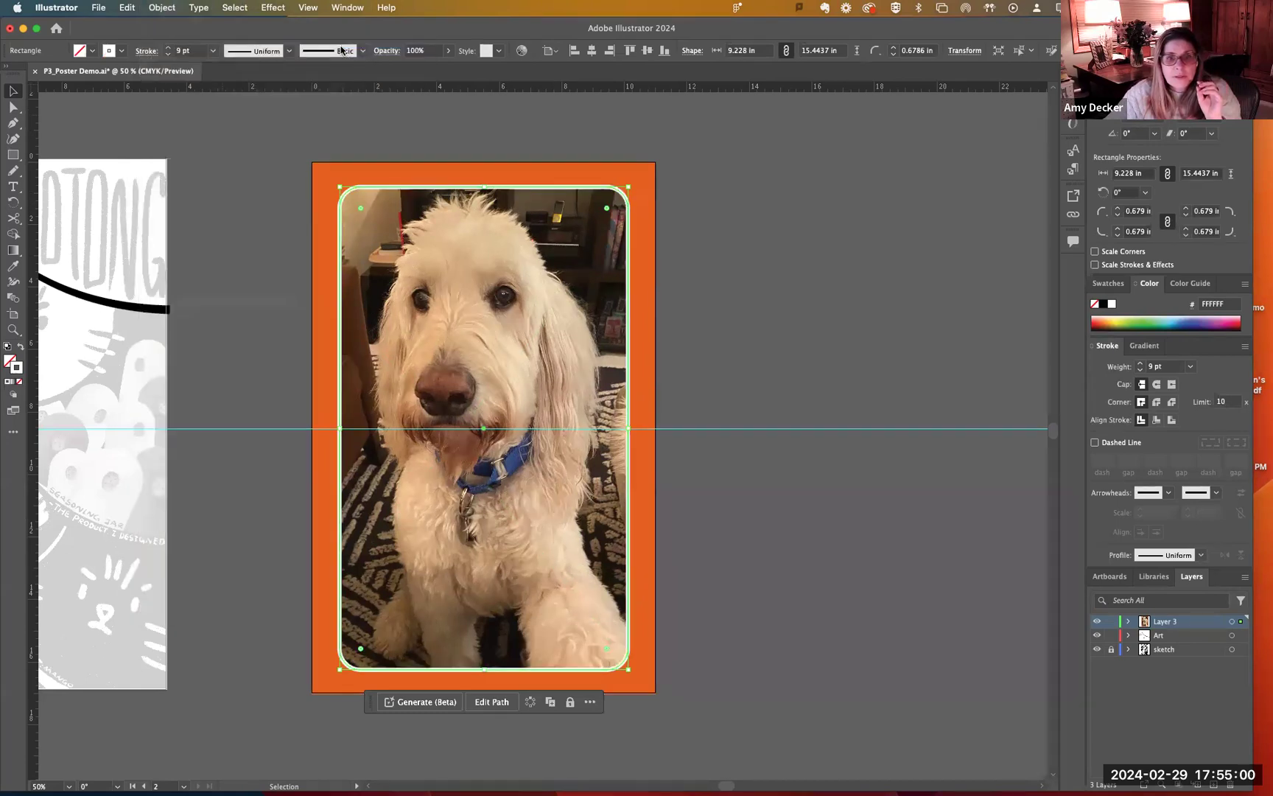
click(880, 268)
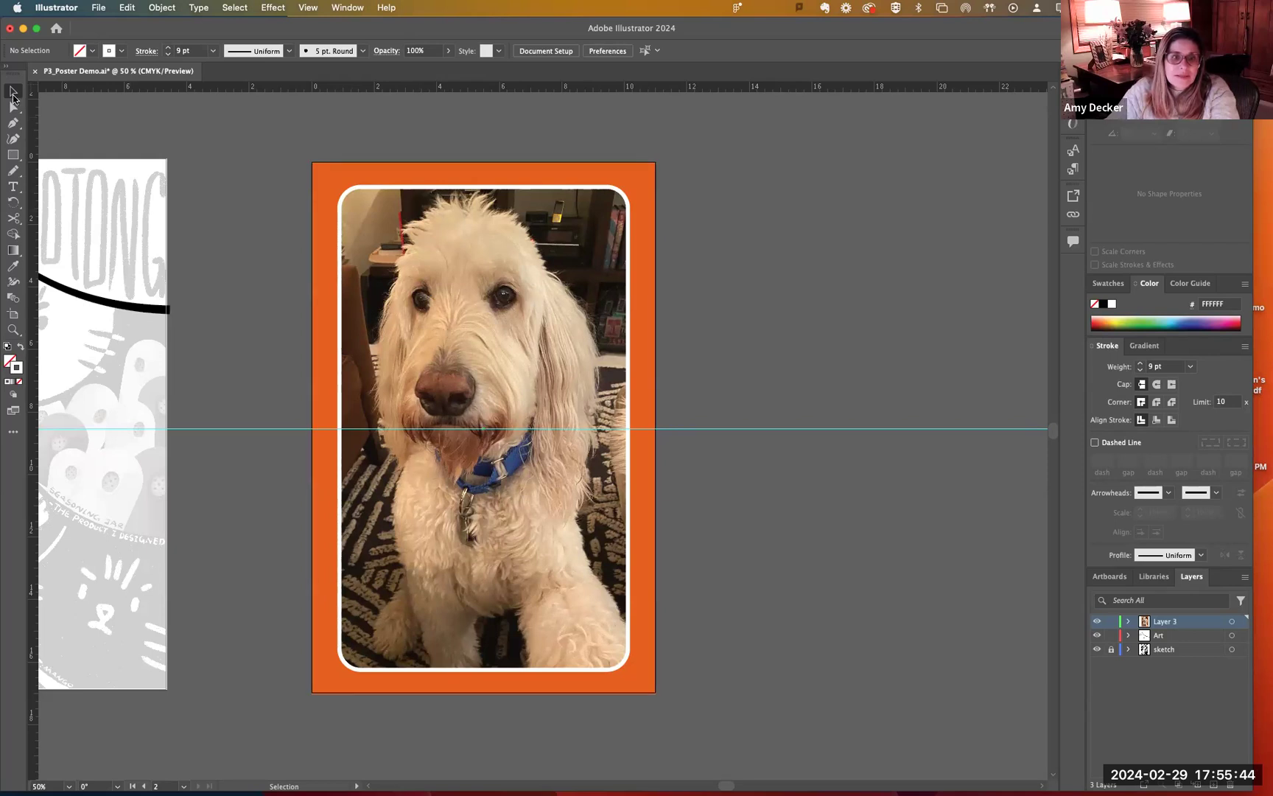
Unlock all objects and move the clipped dog photo off the poster onto the empty canvas beside it
click(501, 267)
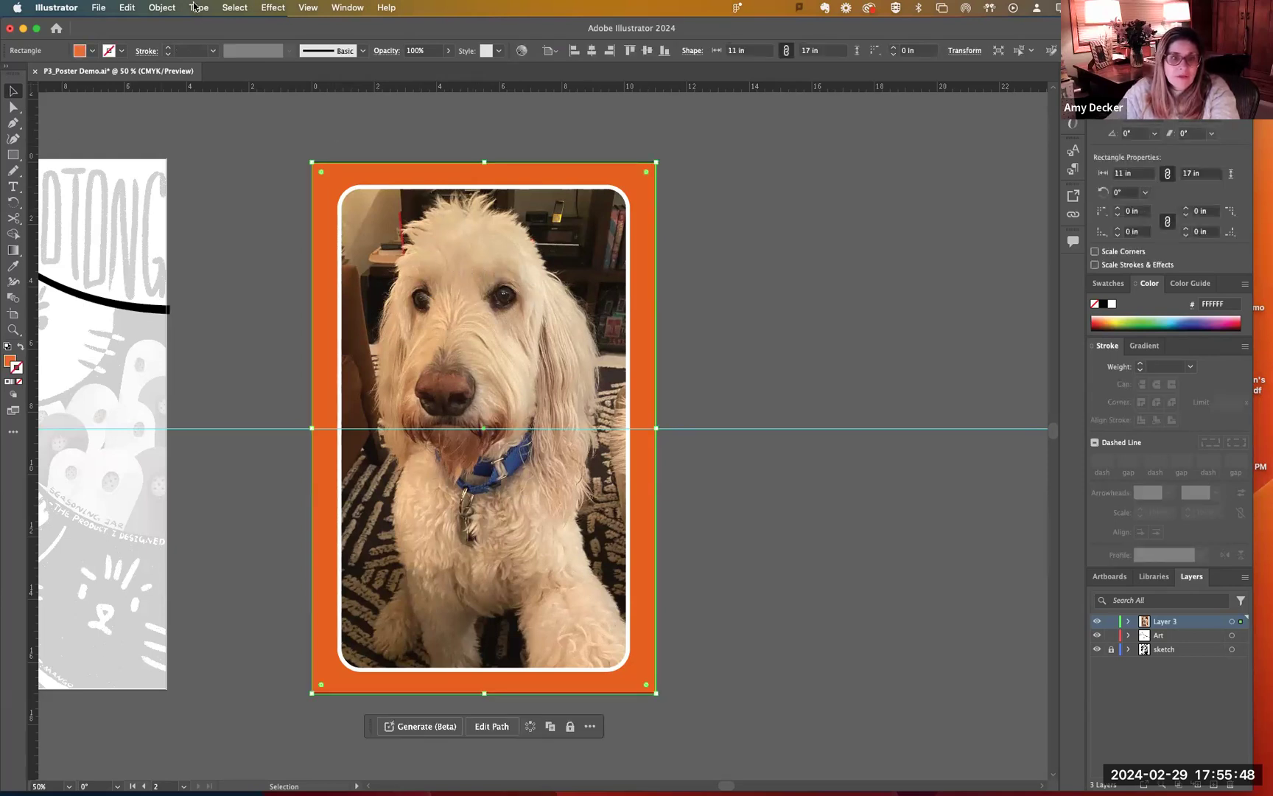
click(156, 7)
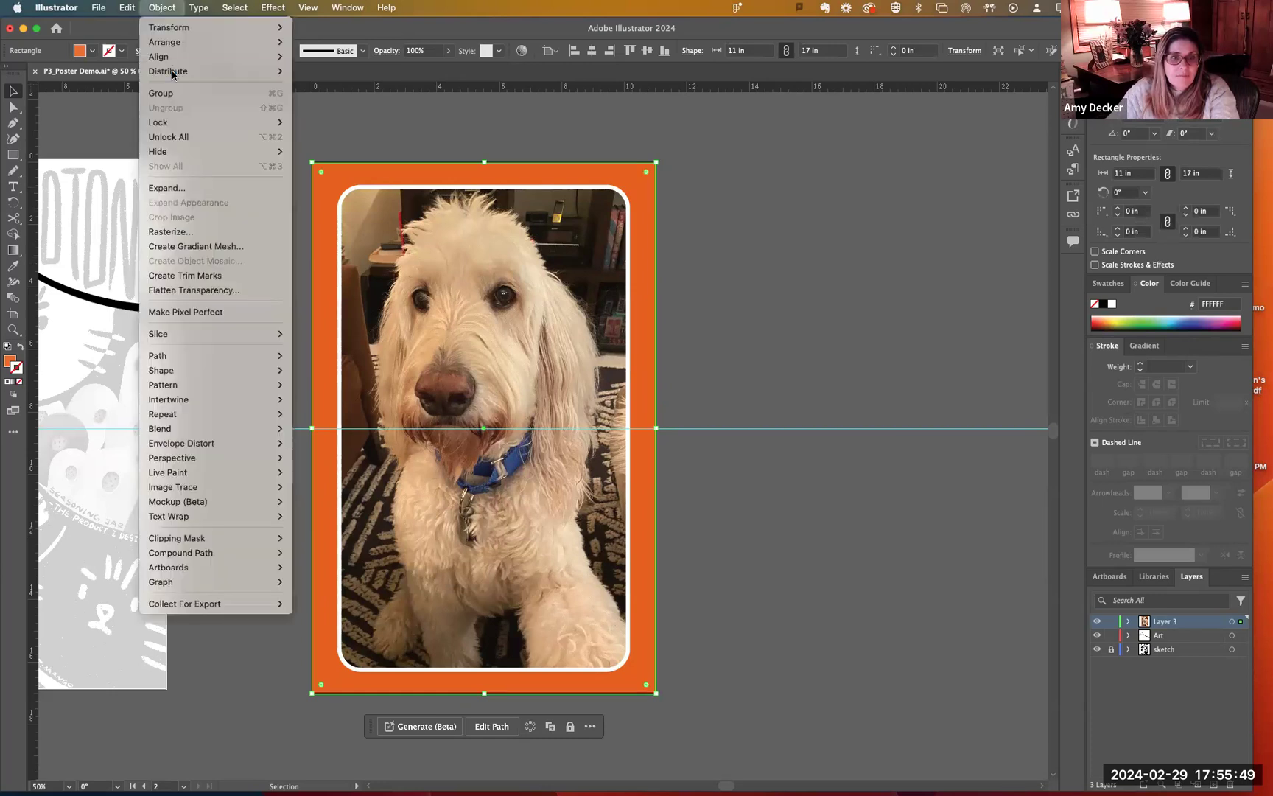
click(176, 131)
click(922, 328)
drag(541, 315, 910, 300)
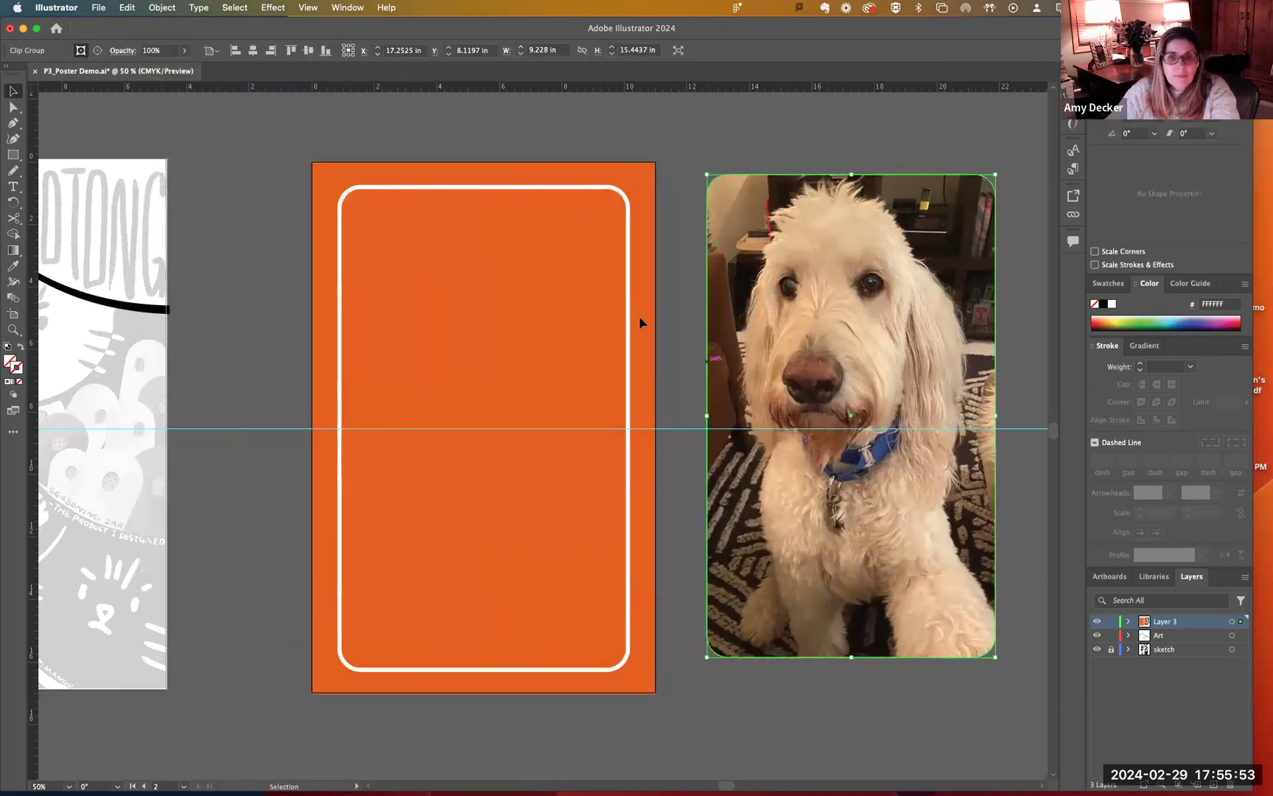
click(715, 121)
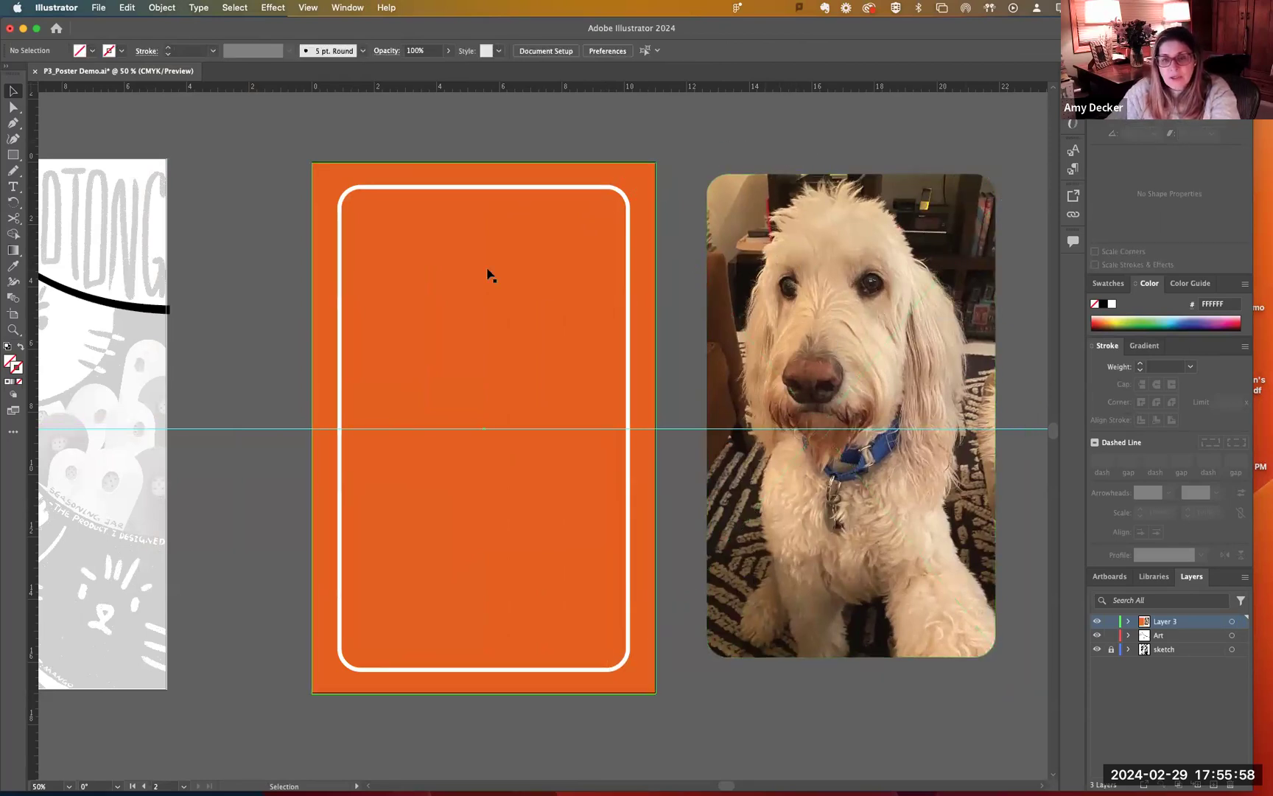
Round the corners of the dog photo's clipping shape to 4.614 in, making it a pill shape
key(space)
drag(867, 328, 424, 348)
drag(427, 342, 558, 346)
click(727, 302)
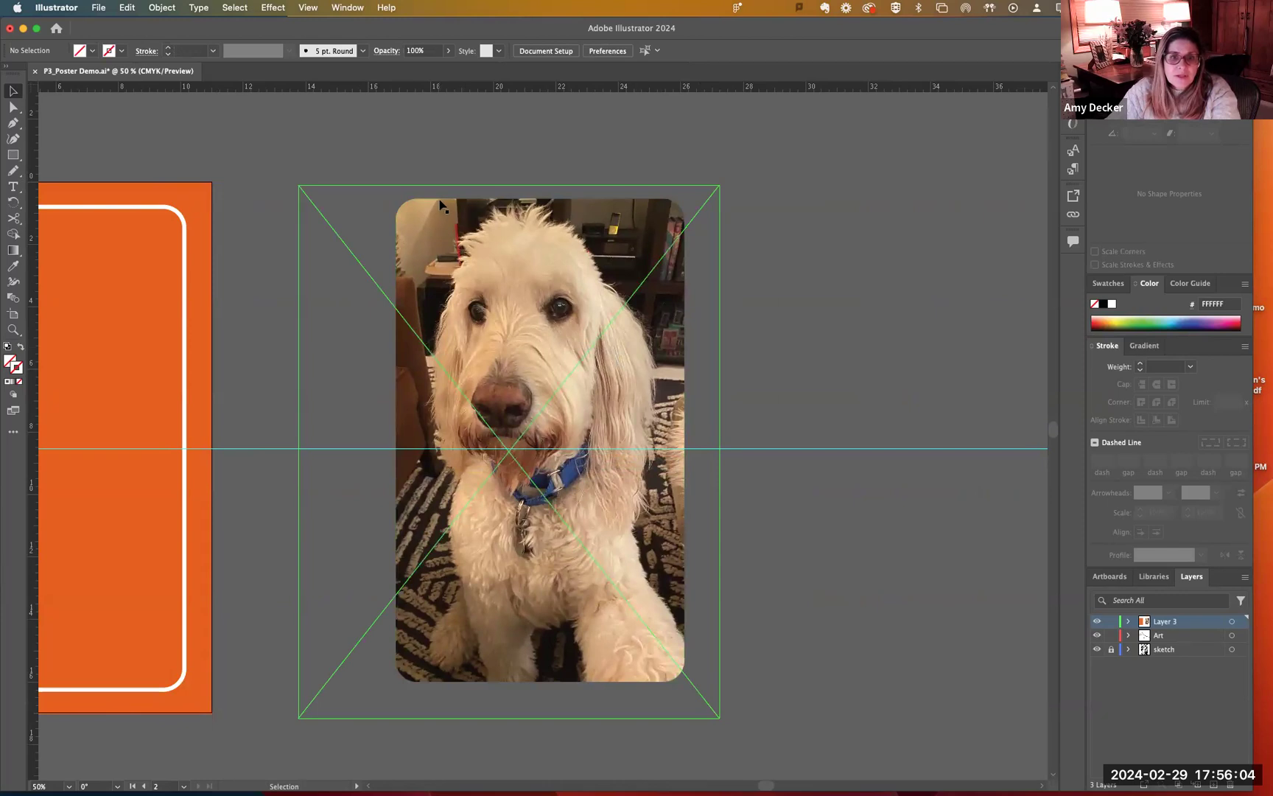
click(395, 219)
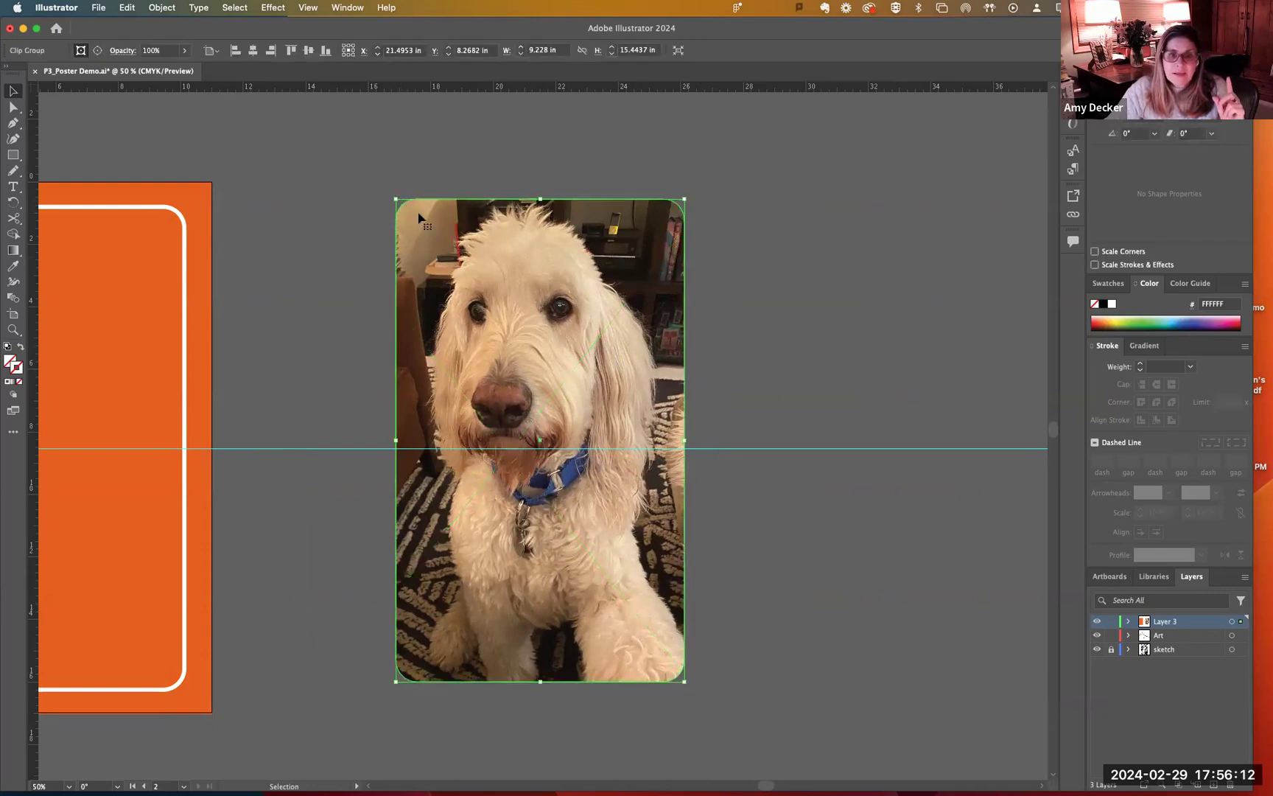
drag(396, 199, 446, 231)
key(super+z)
click(13, 108)
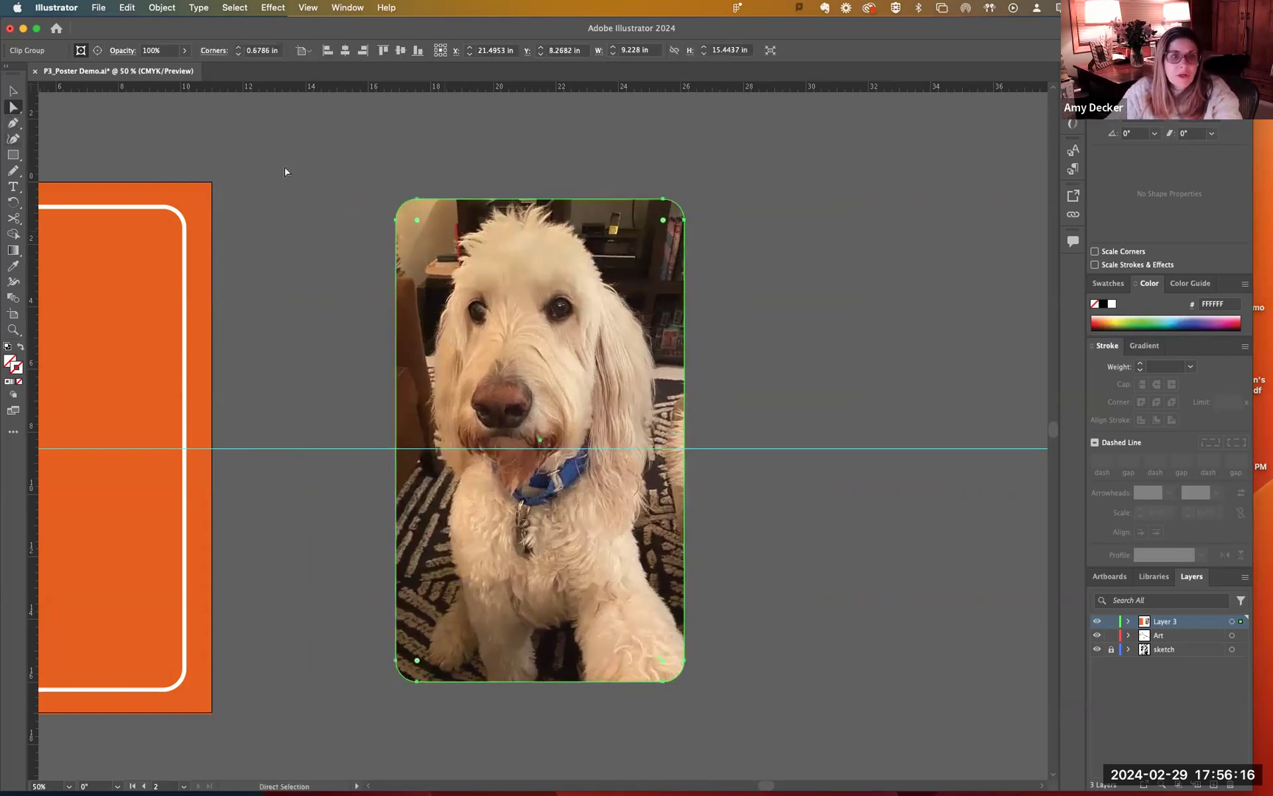
drag(416, 223, 657, 341)
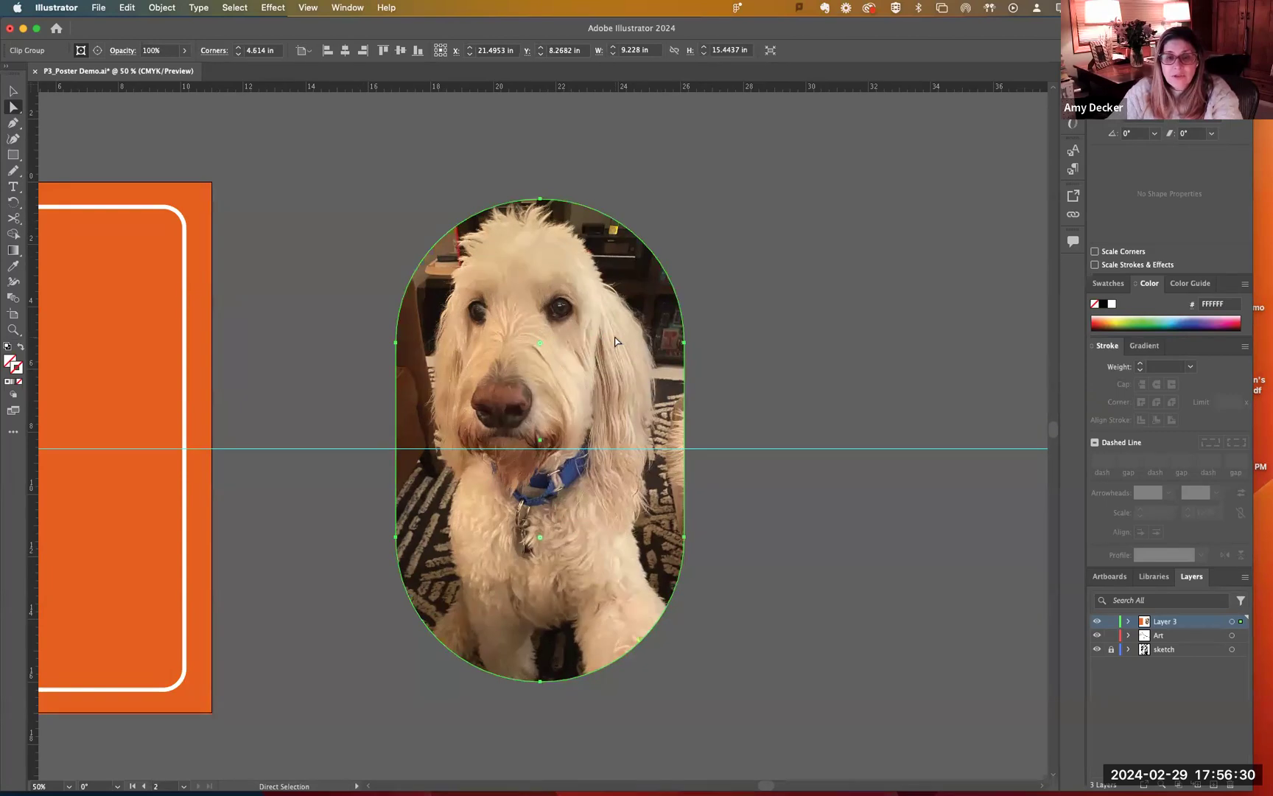
click(11, 90)
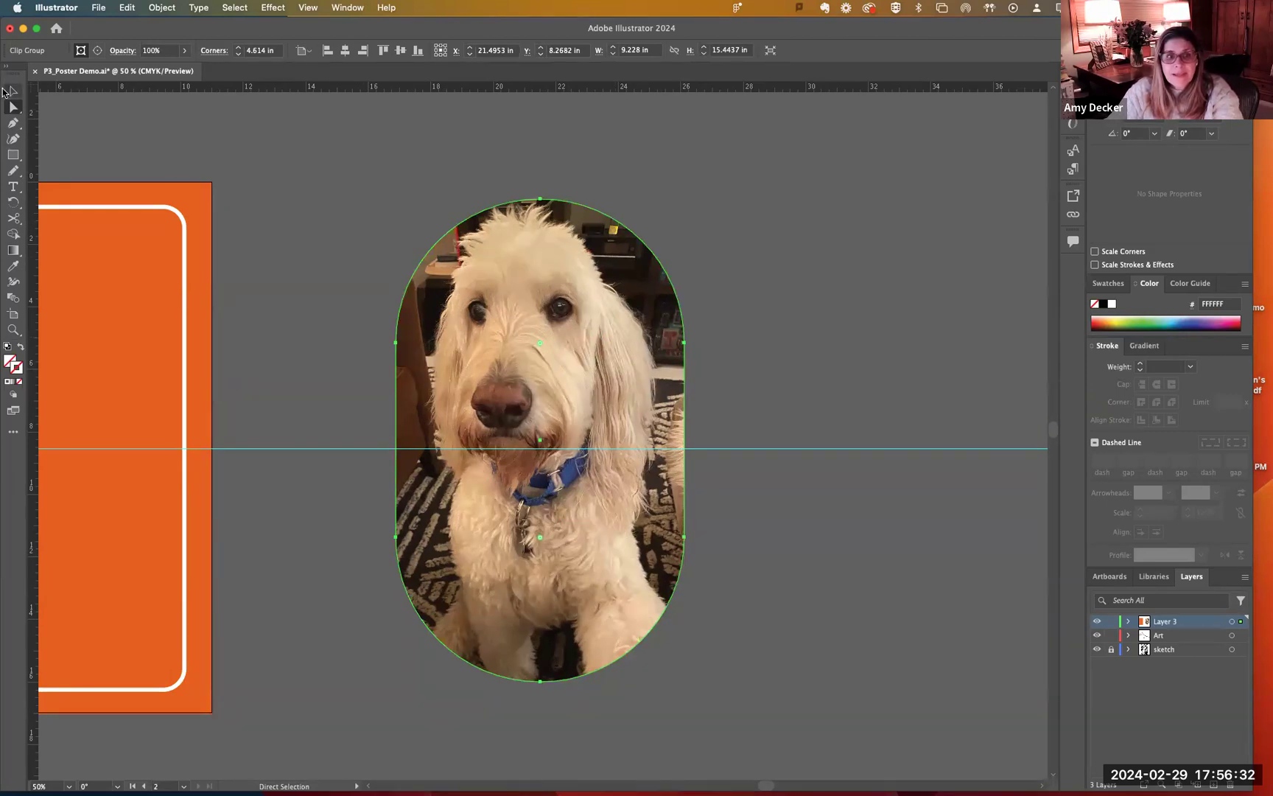
click(897, 431)
Select the pill-shaped clipped photo and release its clipping mask
click(420, 424)
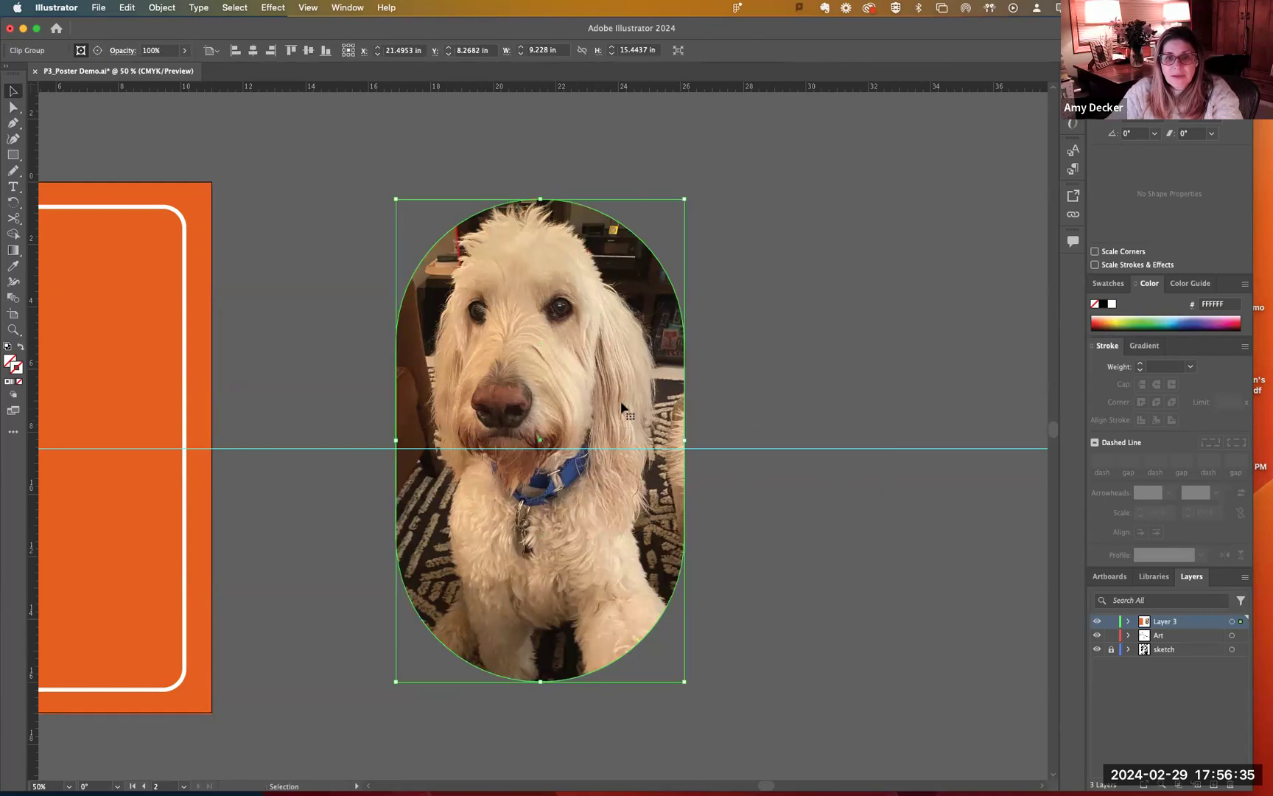
click(801, 197)
click(431, 389)
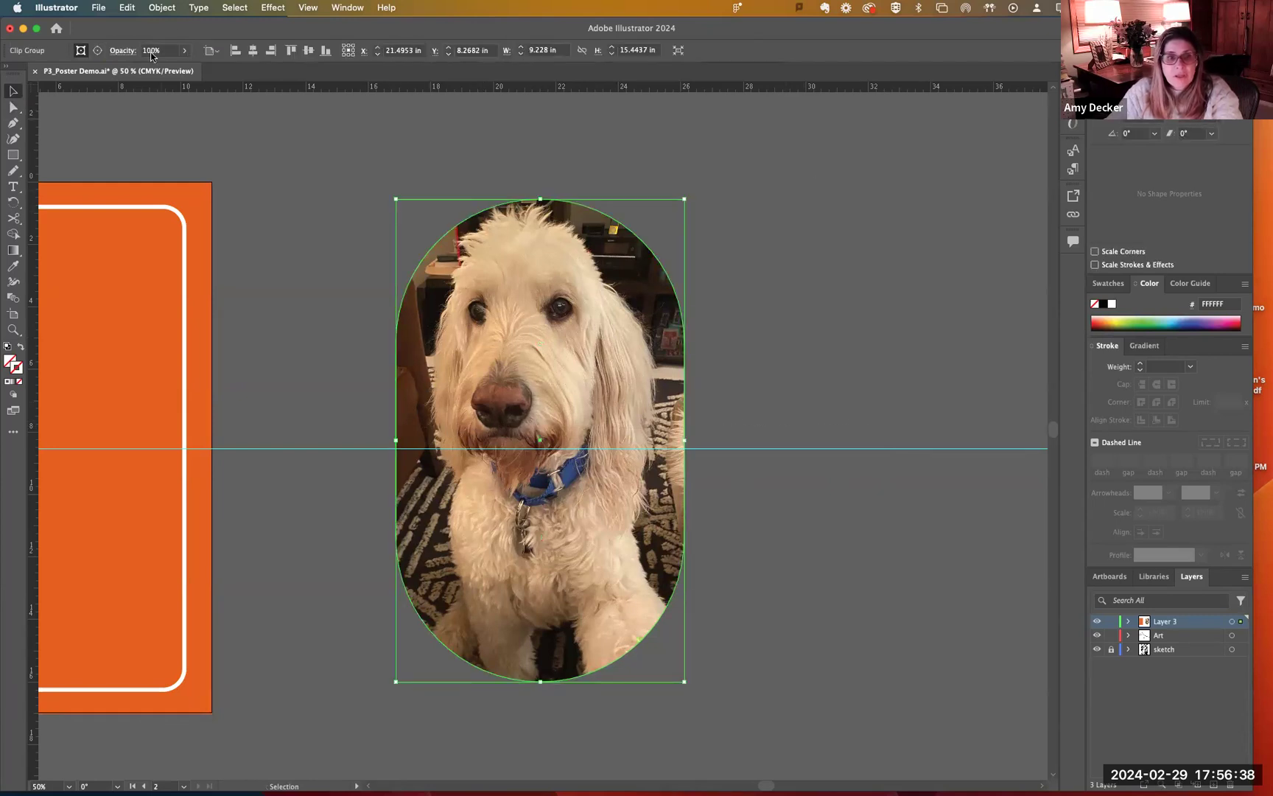
click(161, 7)
mouse_move(181, 538)
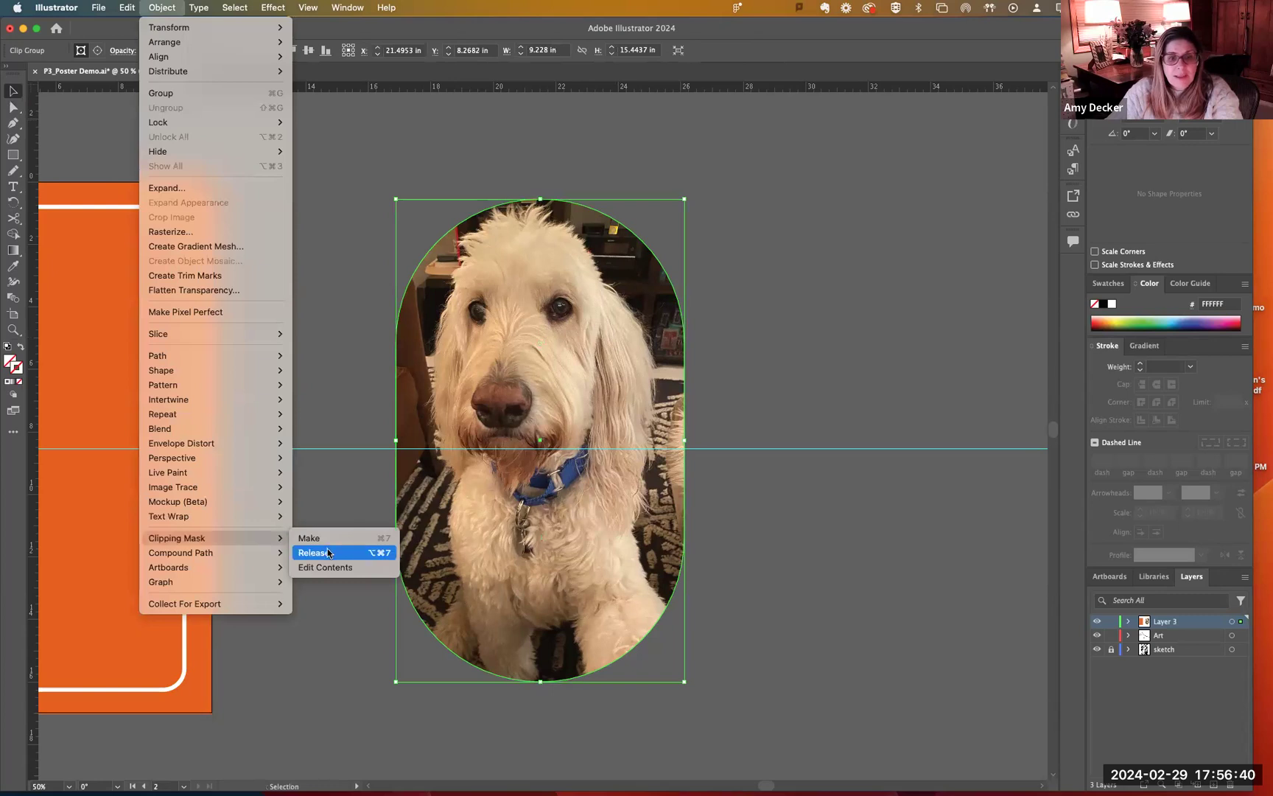
click(331, 553)
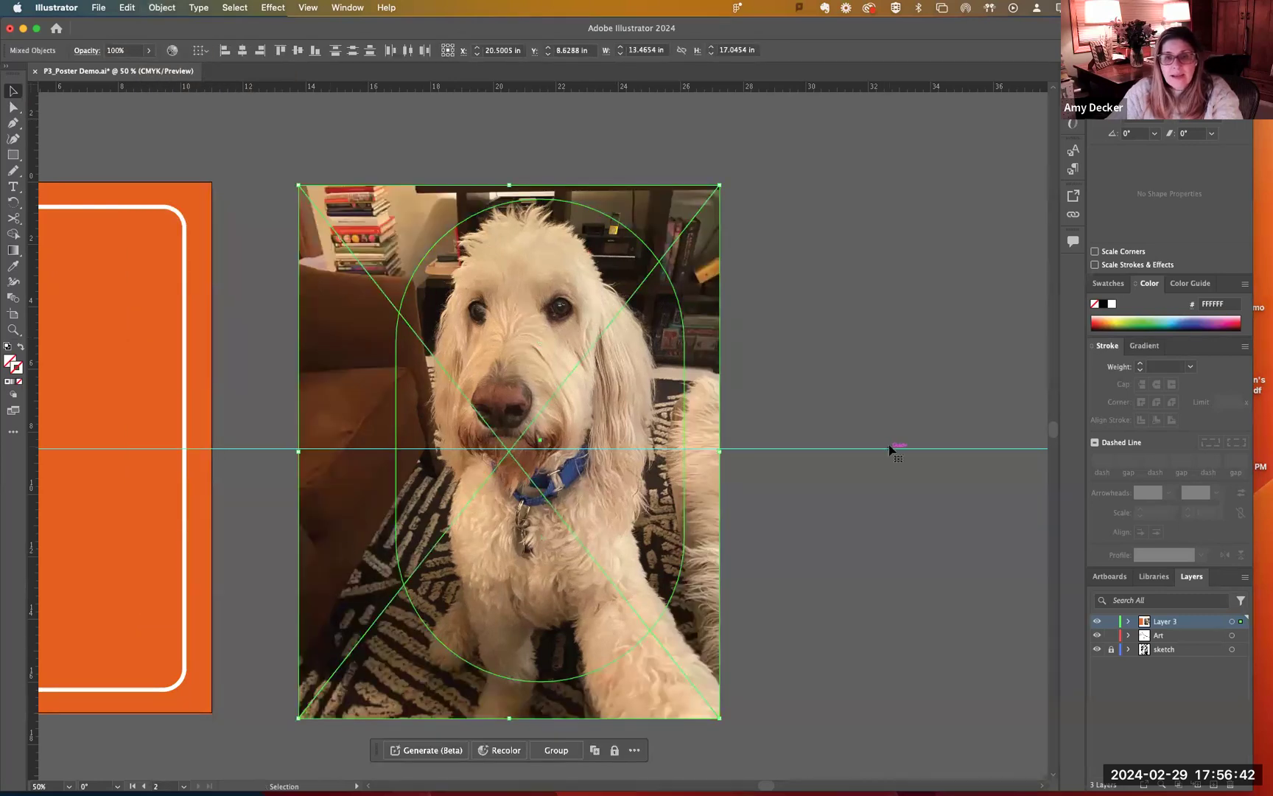
Separate the released objects by moving the dog photo away from the poster and the pill-shaped path toward it
click(675, 384)
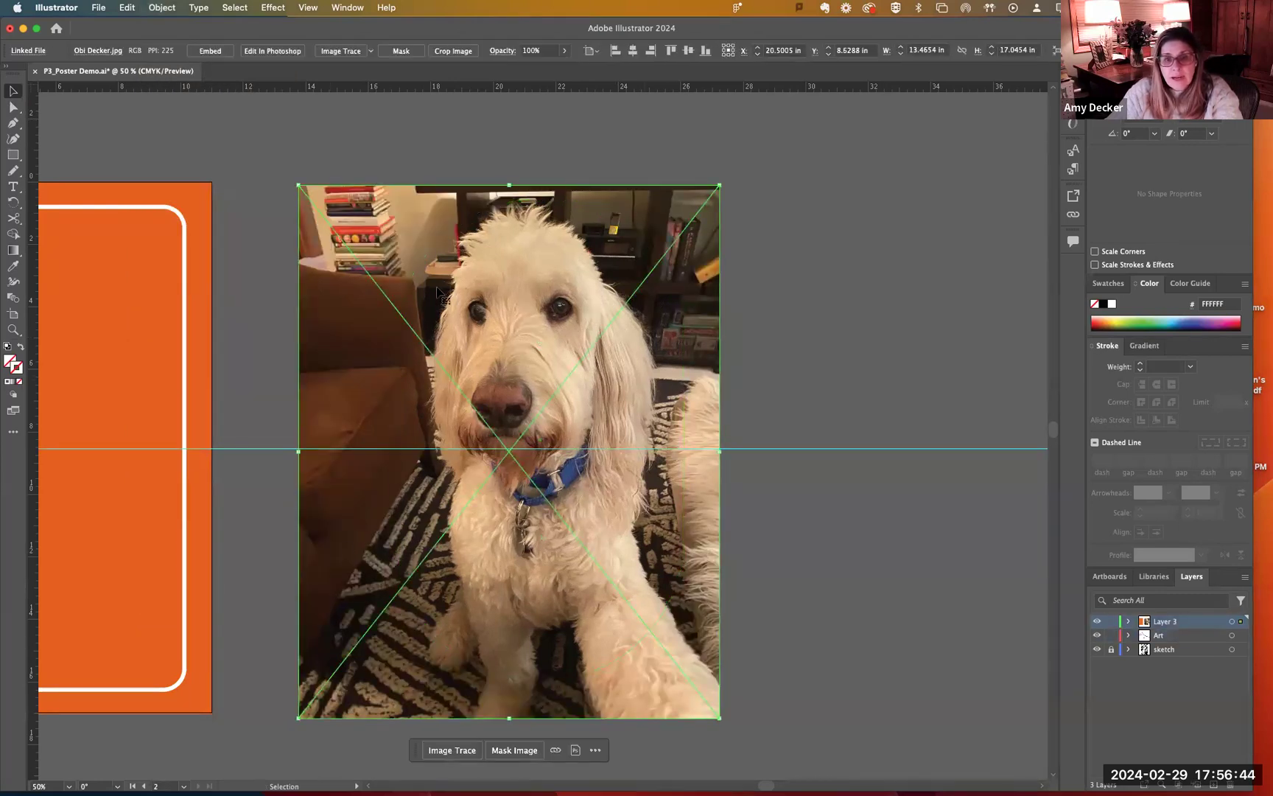
drag(340, 264, 688, 259)
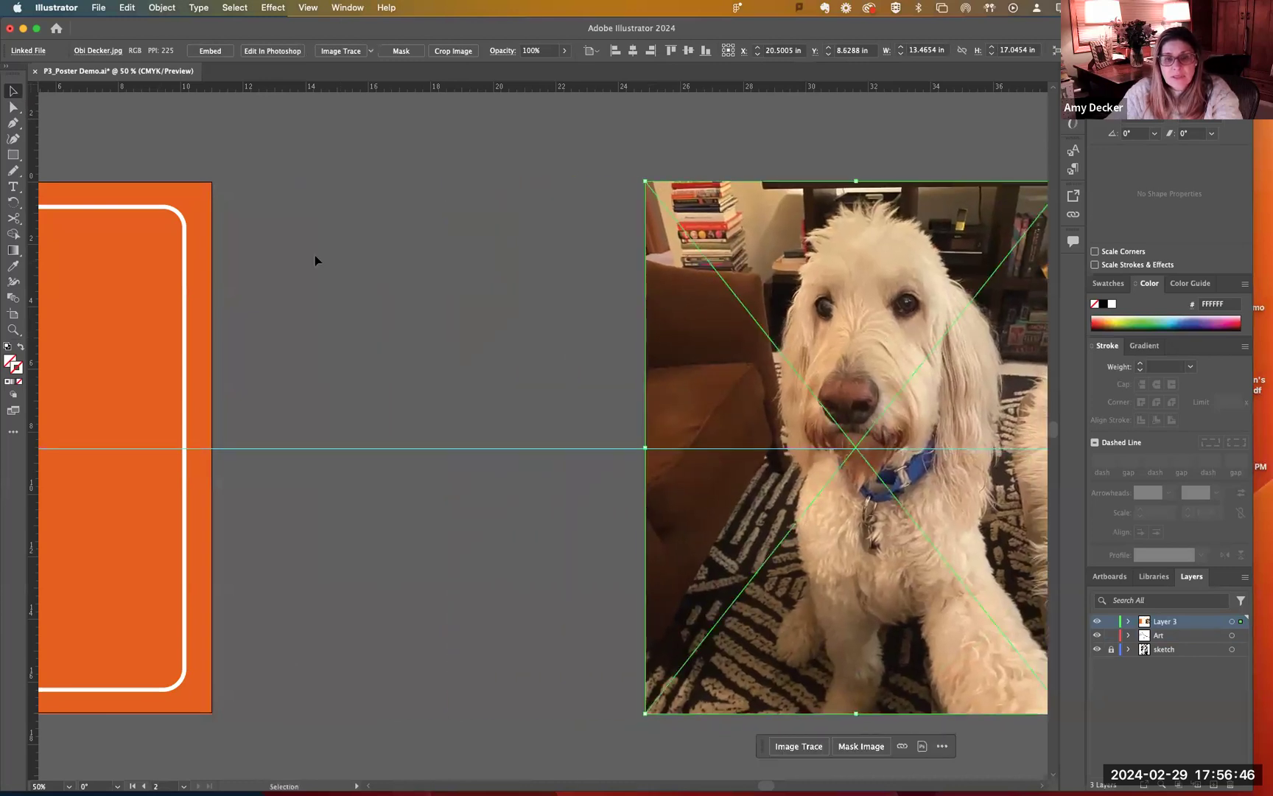
click(625, 472)
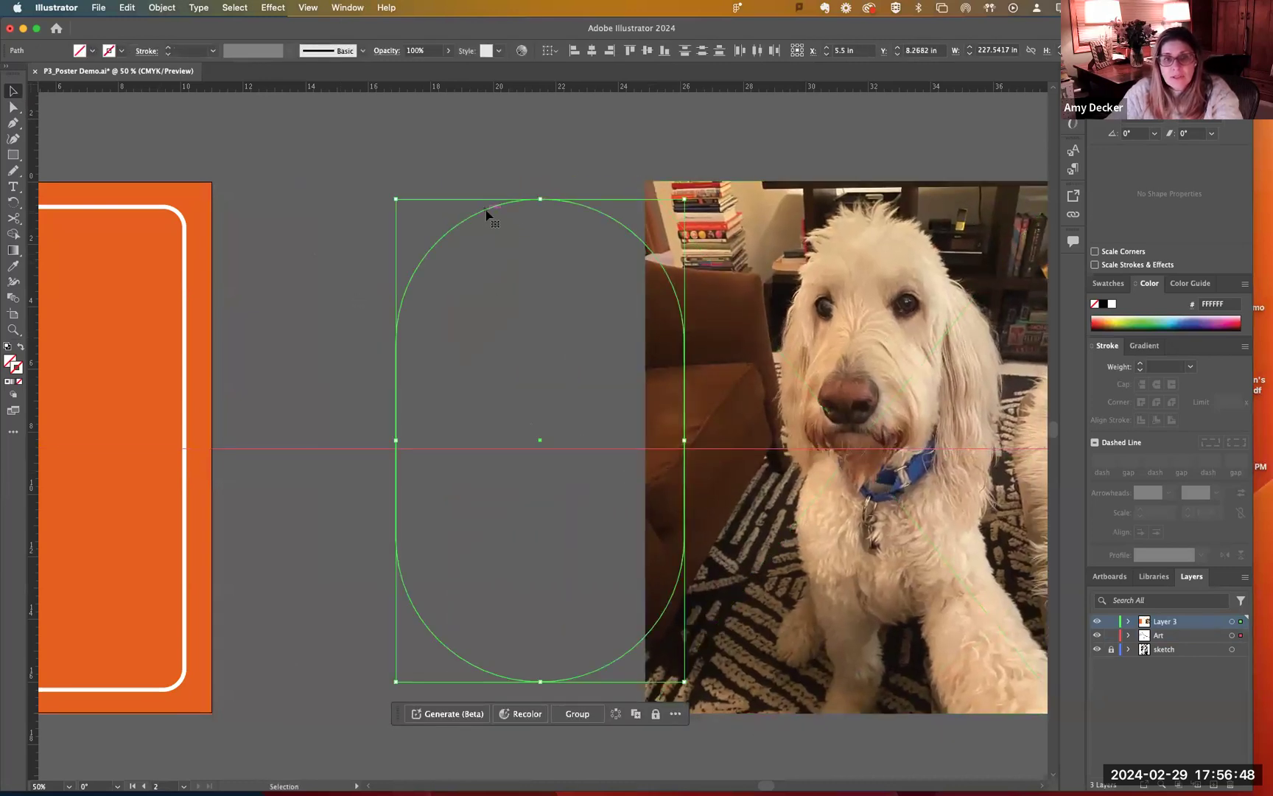
drag(476, 207, 415, 197)
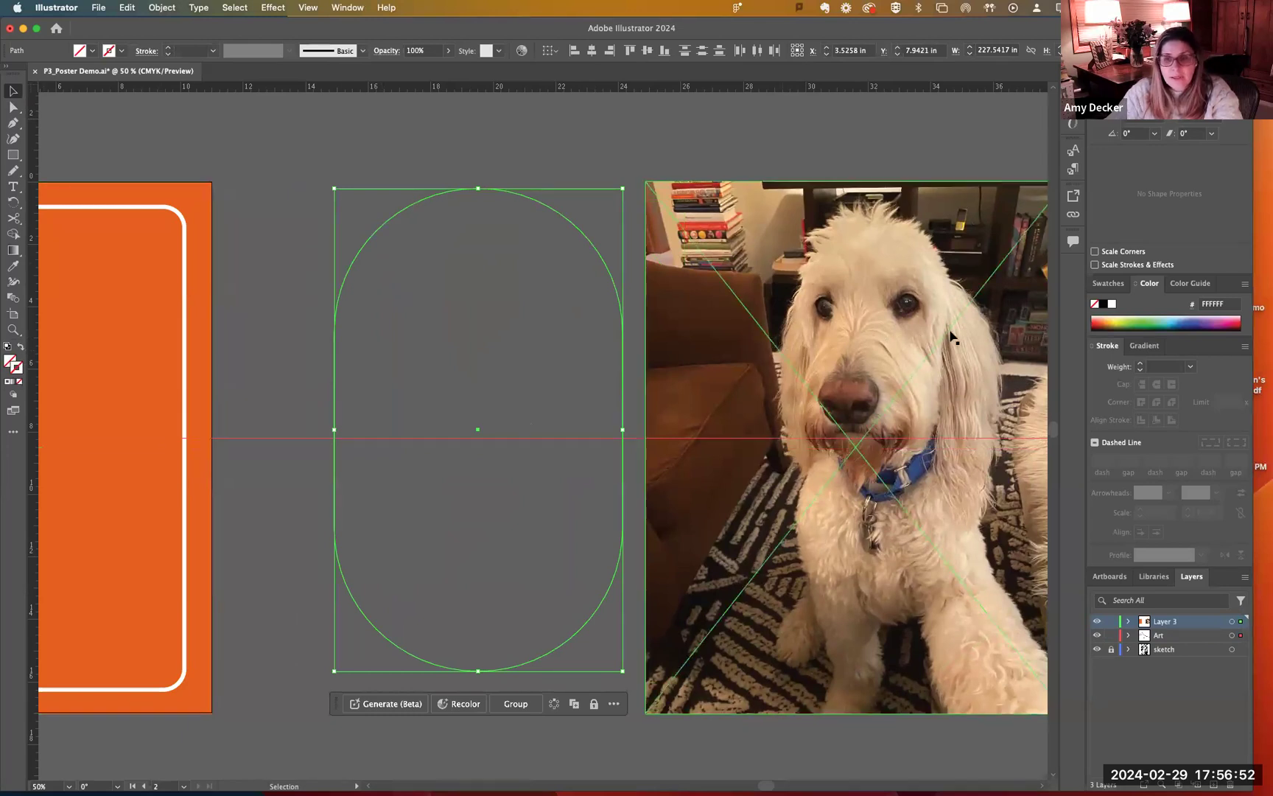
Give the pill-shaped path a green 8AC640 stroke and a green 80C342 fill, and deselect it
click(1130, 318)
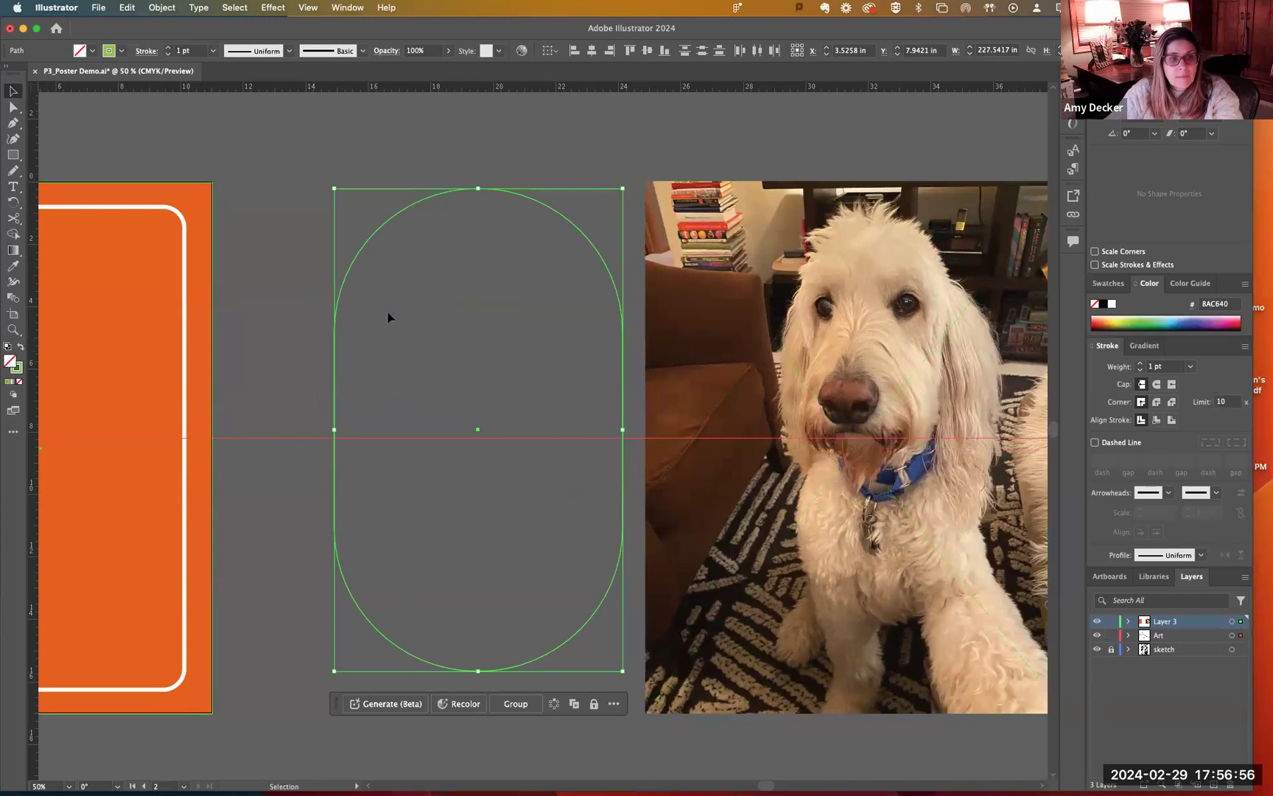
click(1138, 319)
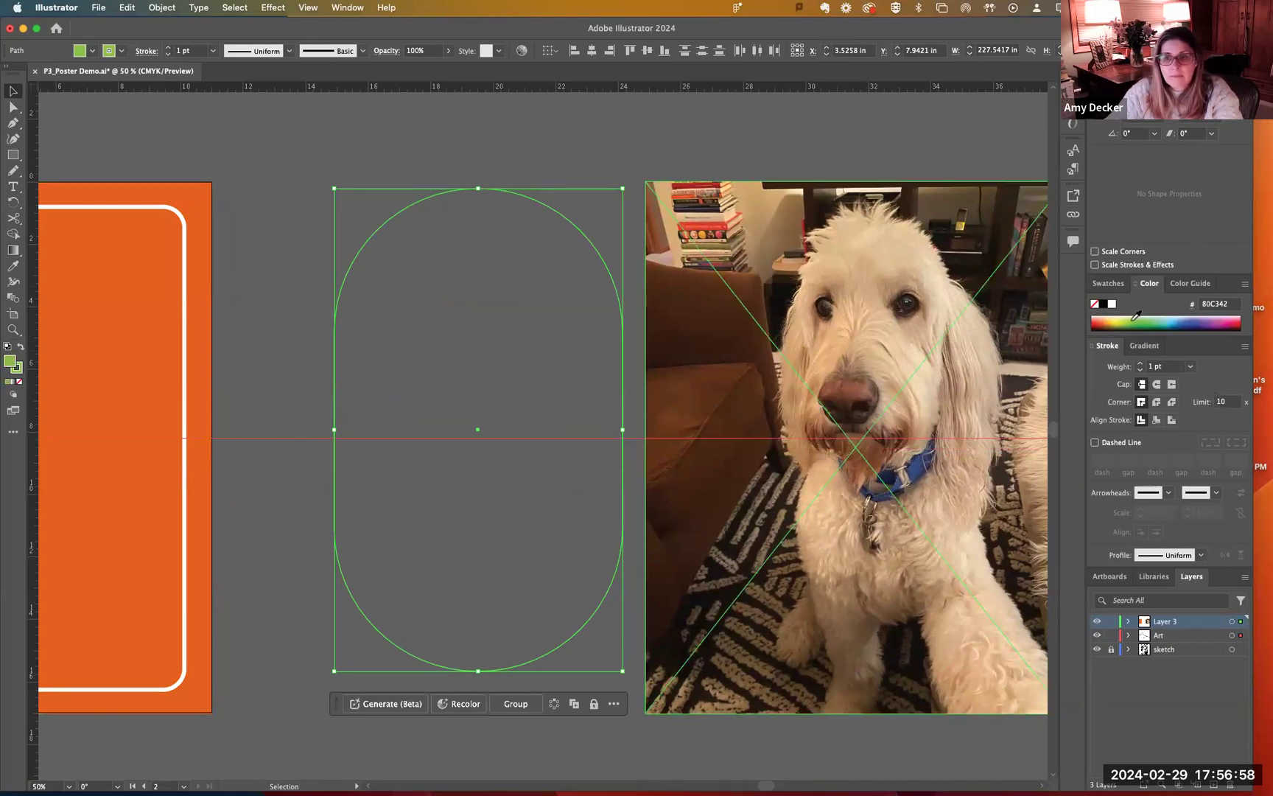
click(376, 126)
Arrange the green pill shape and the full dog photo side by side on the canvas beside the poster
drag(488, 313, 369, 335)
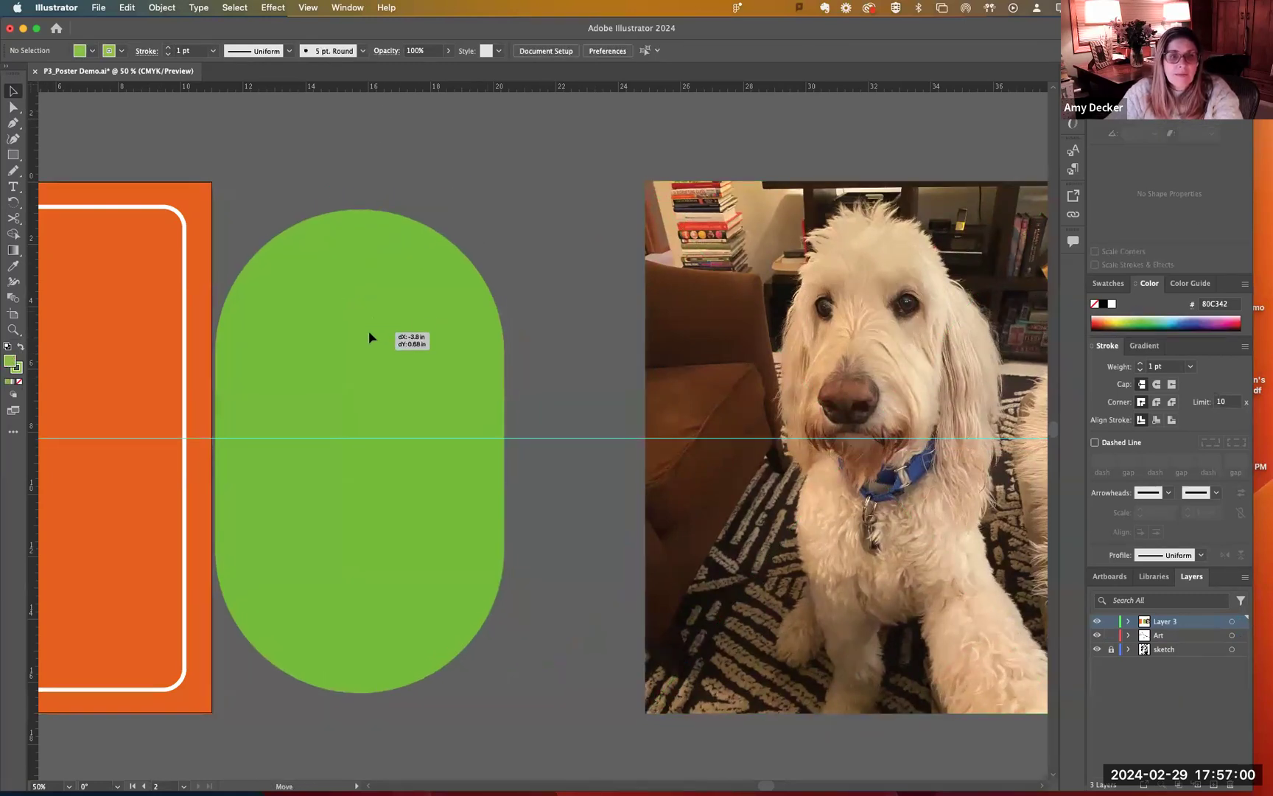
click(557, 176)
drag(909, 349, 828, 350)
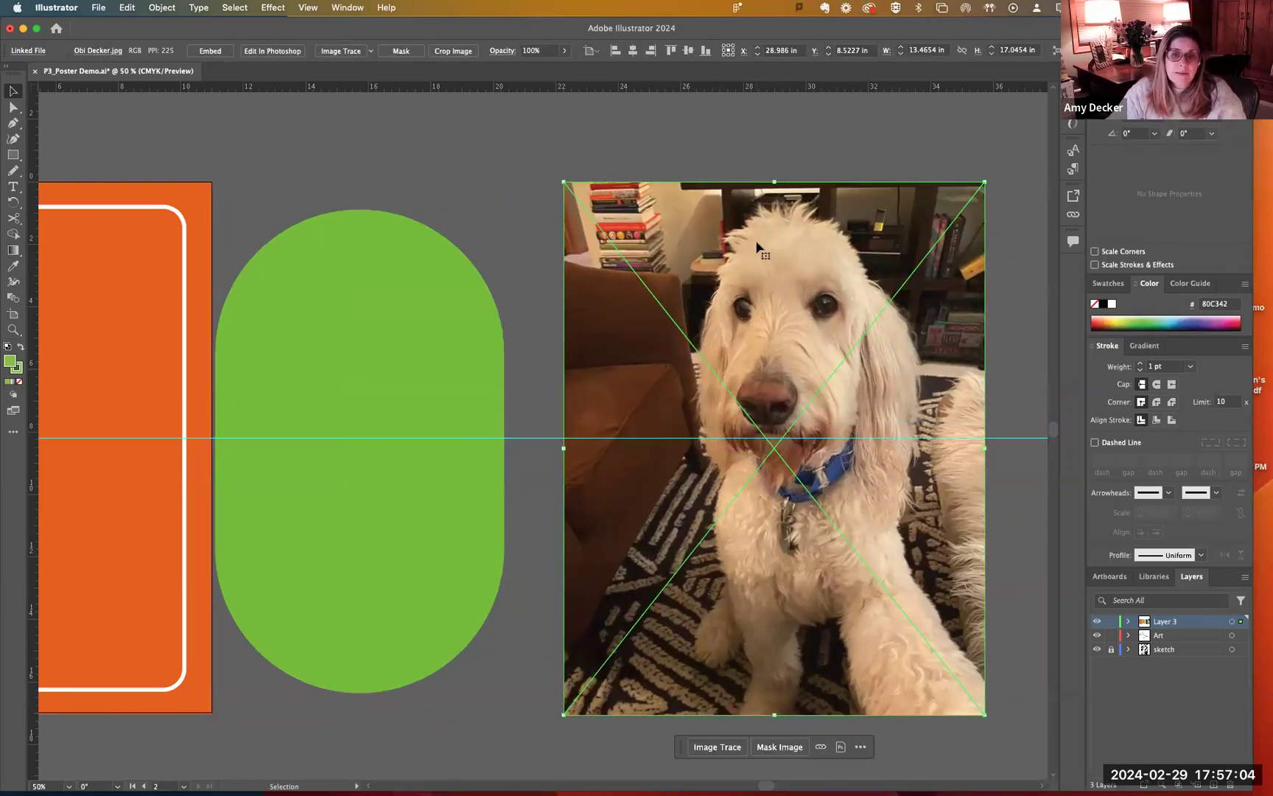
click(501, 189)
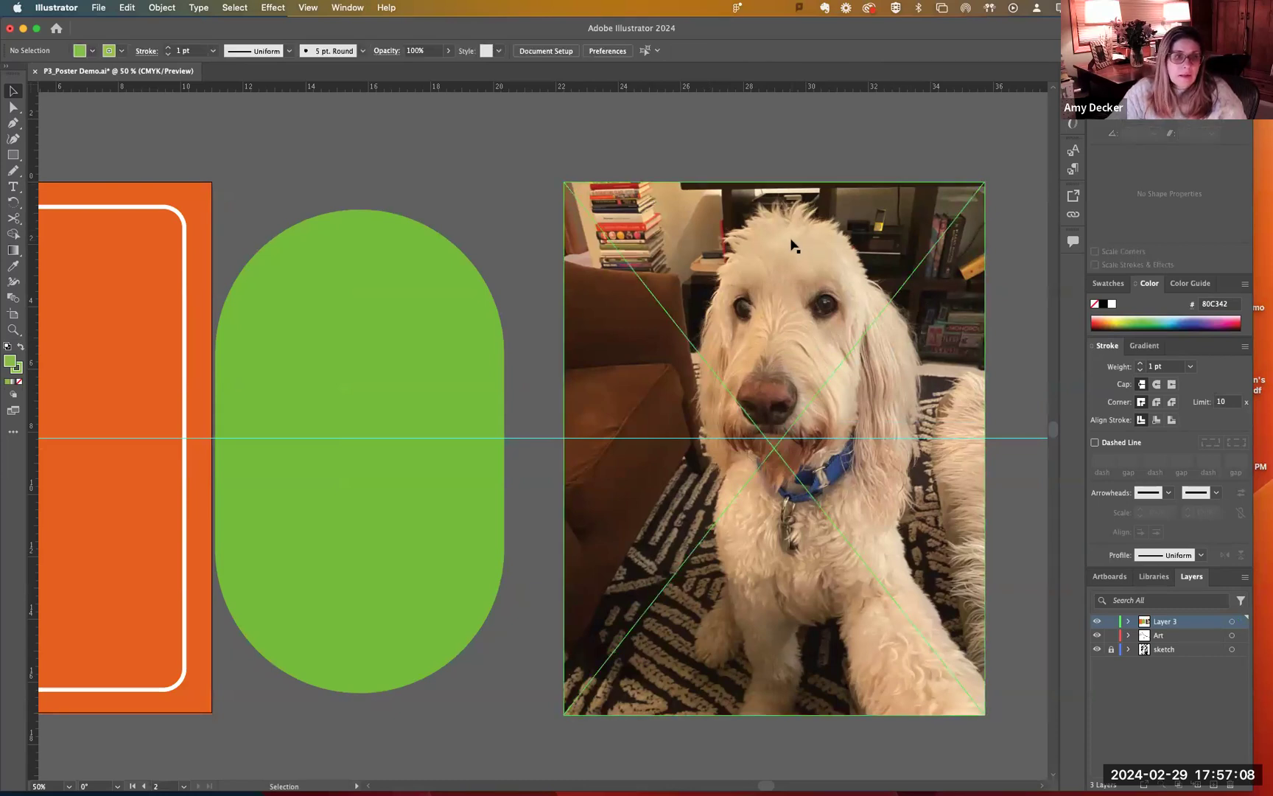
drag(410, 338, 428, 334)
click(702, 158)
Select the full dog photo and examine the Magic Wand tool's matching settings and additional options
click(648, 224)
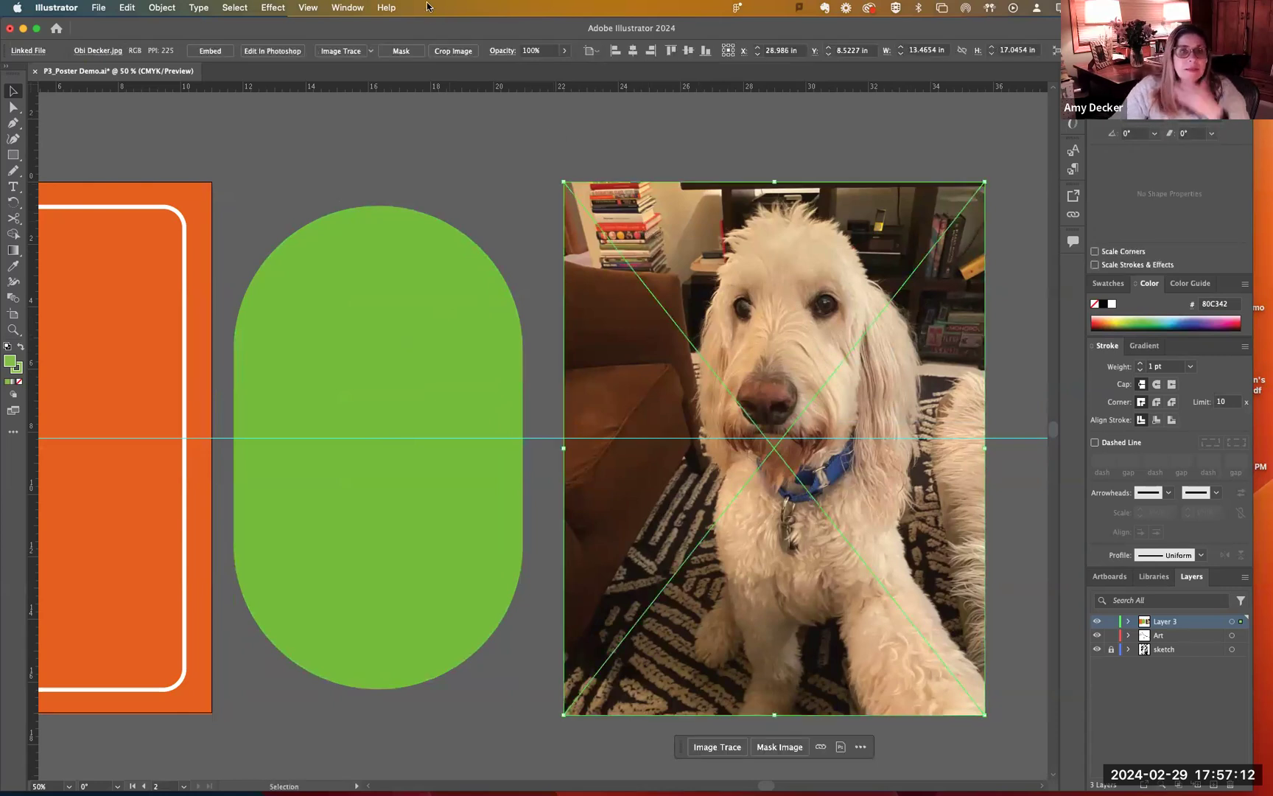
click(346, 8)
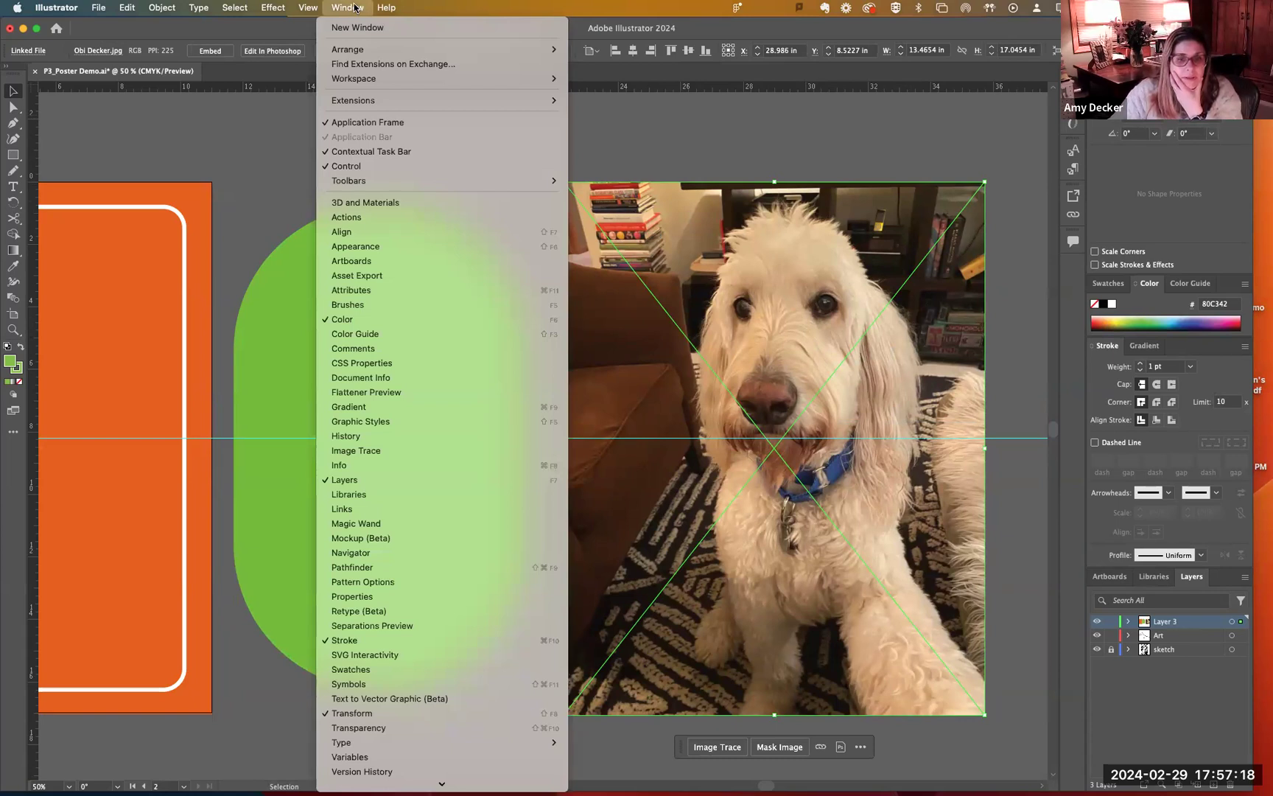
click(356, 524)
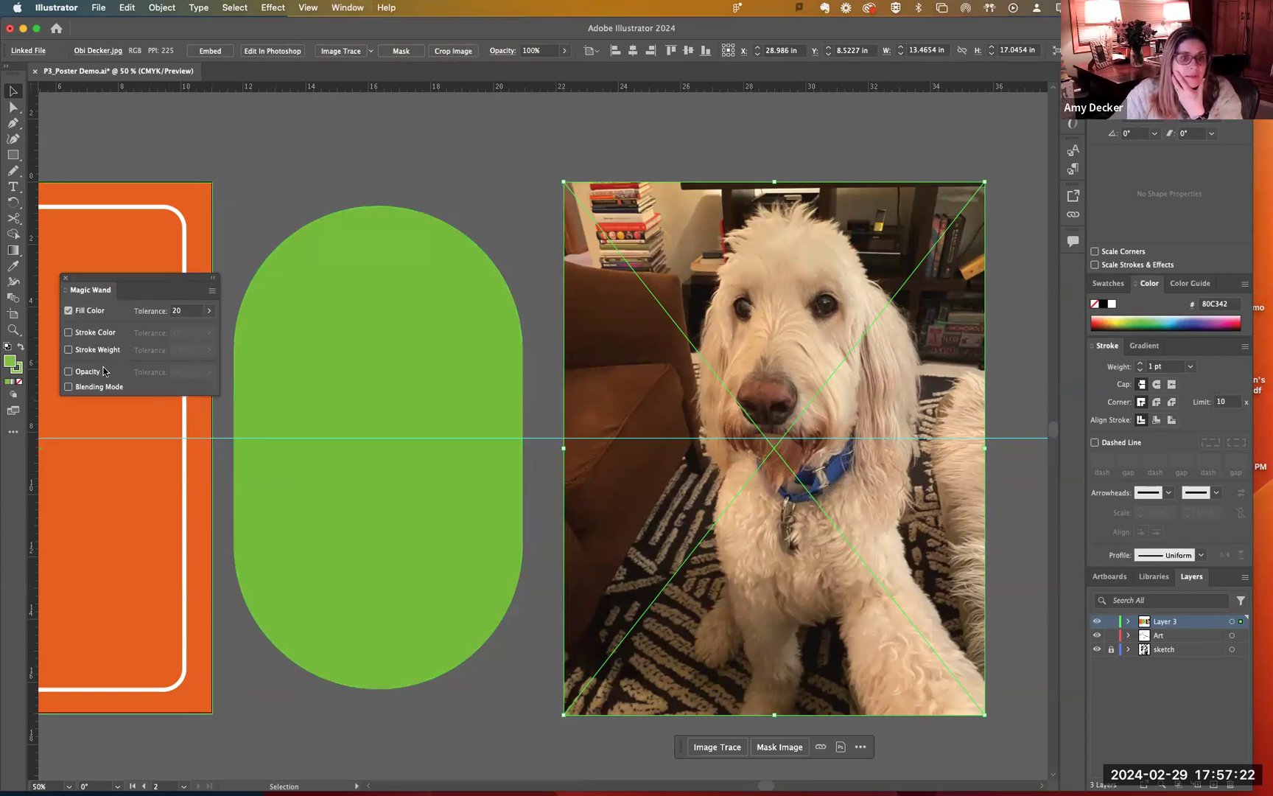
click(211, 291)
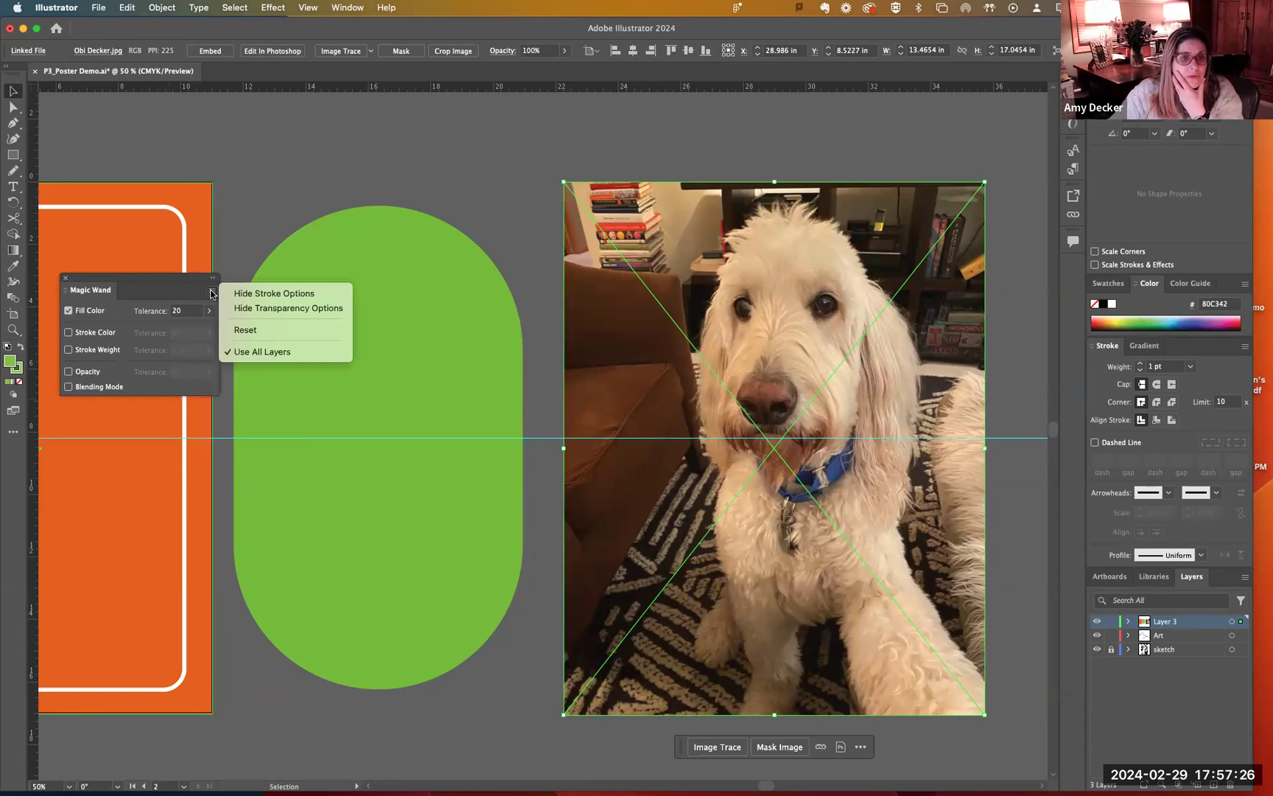
click(212, 294)
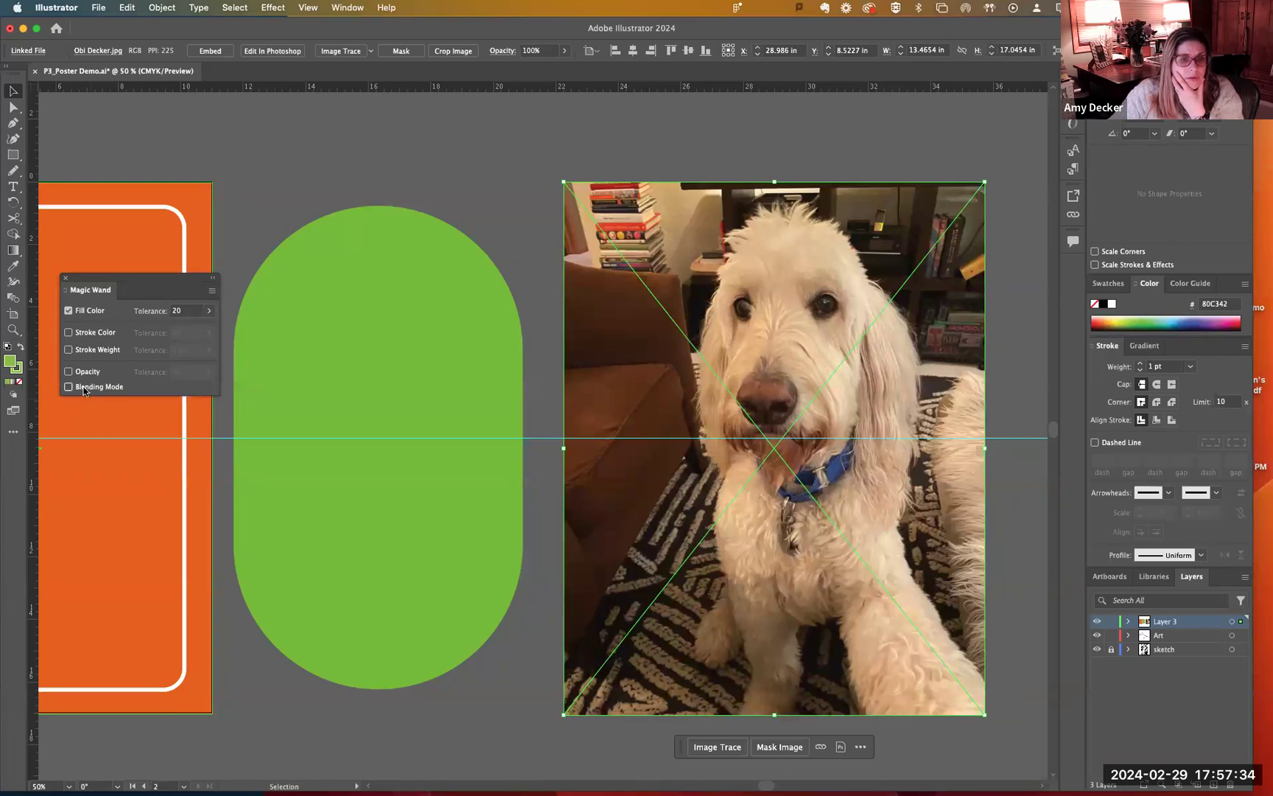
Try matching by Blending Mode instead of Fill Color in the Magic Wand settings, and reset them
click(69, 311)
click(212, 291)
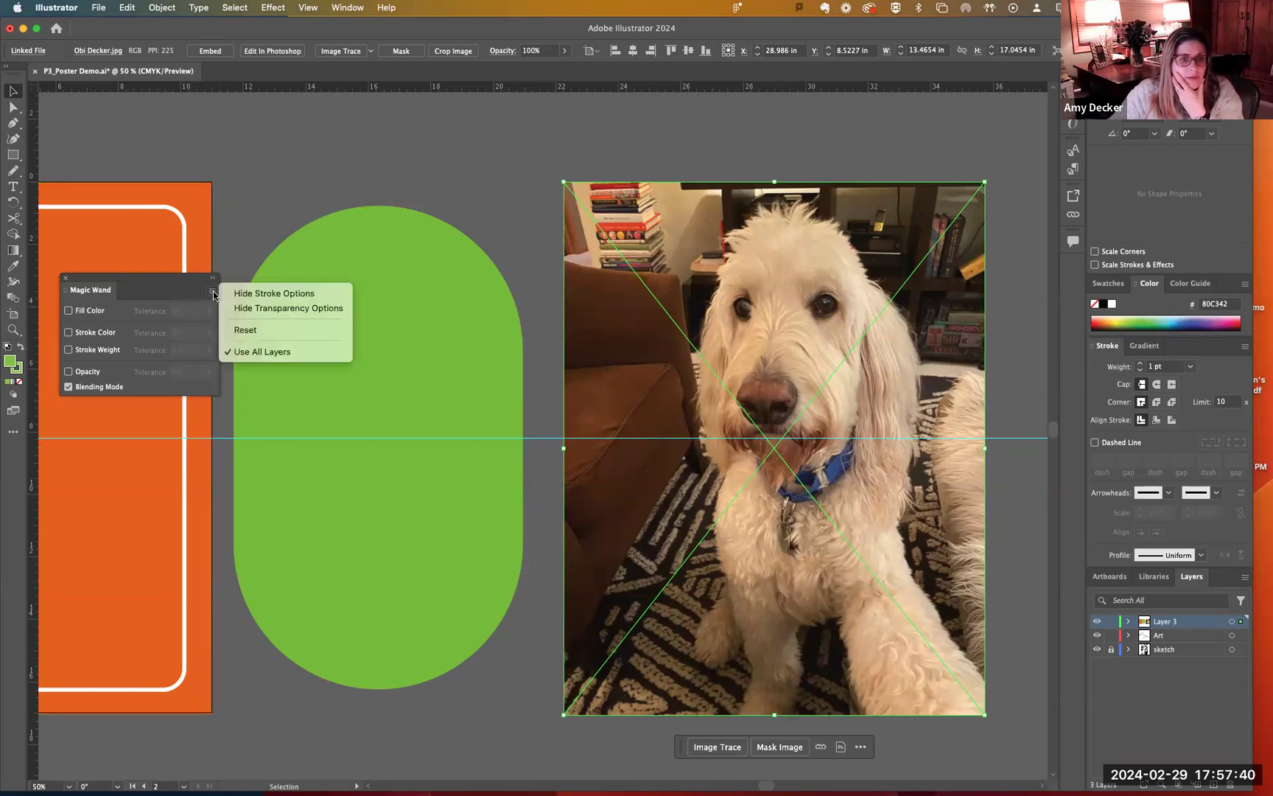
click(247, 333)
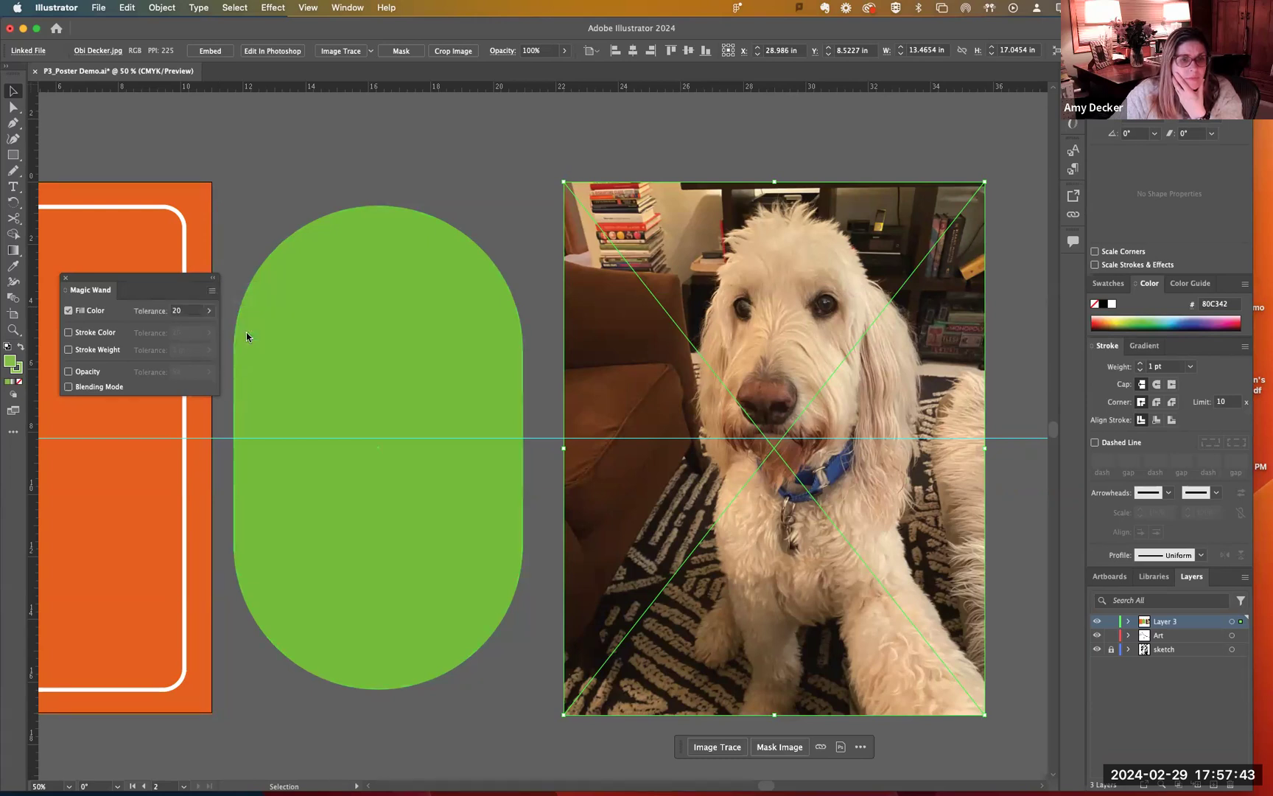
Set the Magic Wand's Fill Color tolerance to 52 with the dog photo isolated, and leave isolation mode
double_click(608, 308)
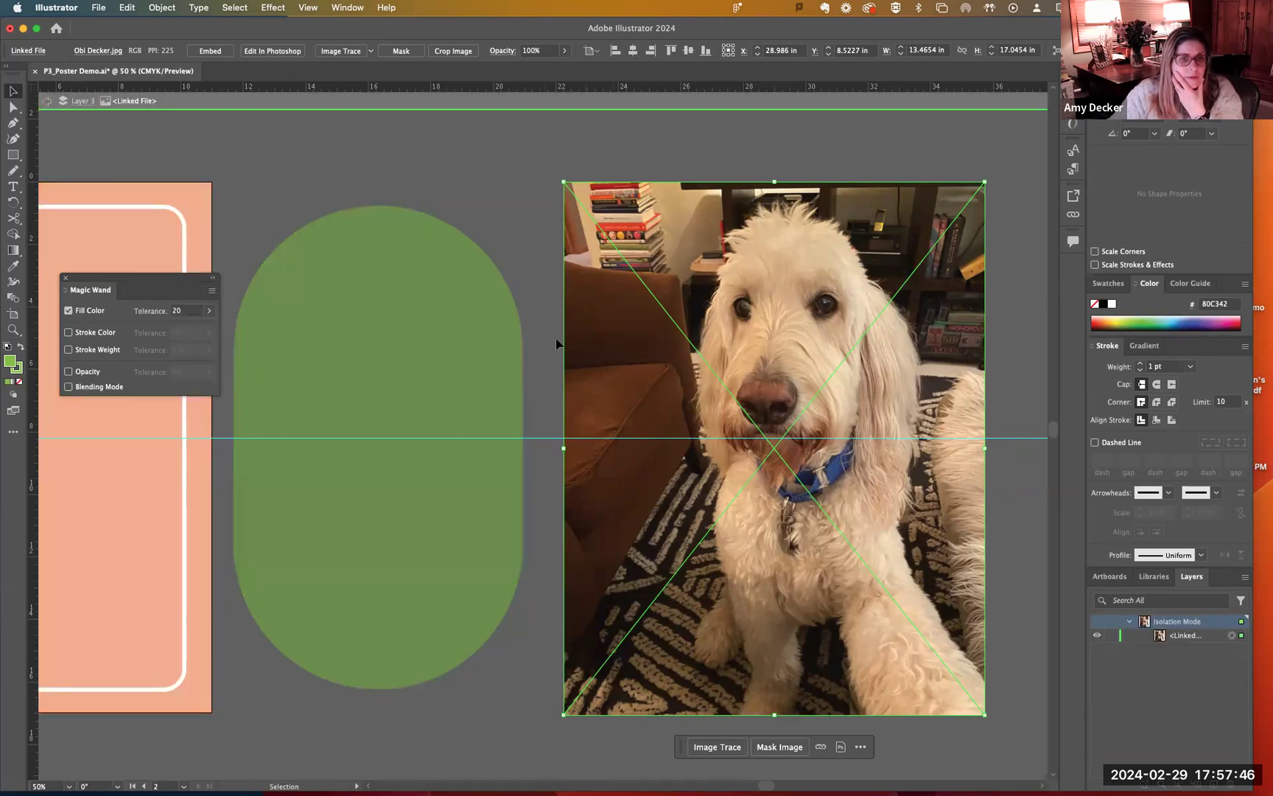
click(208, 310)
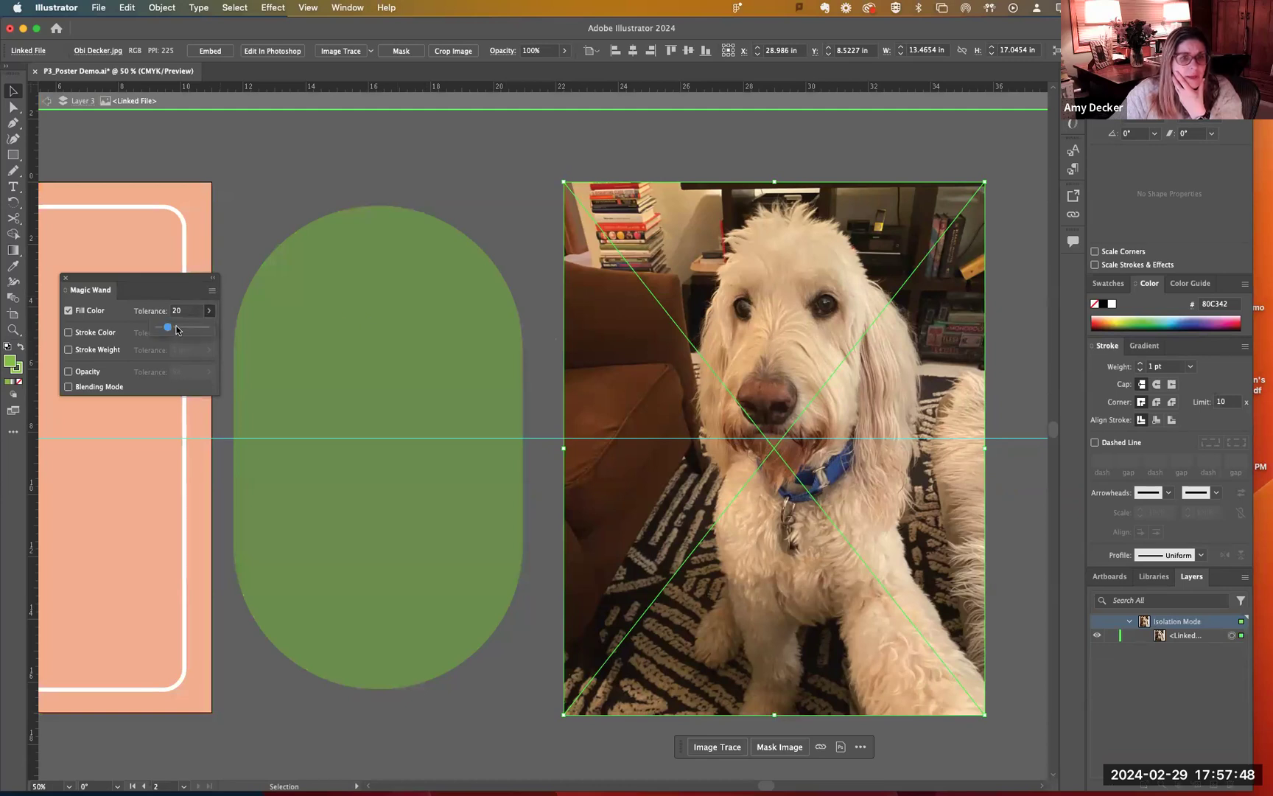
drag(168, 332, 182, 332)
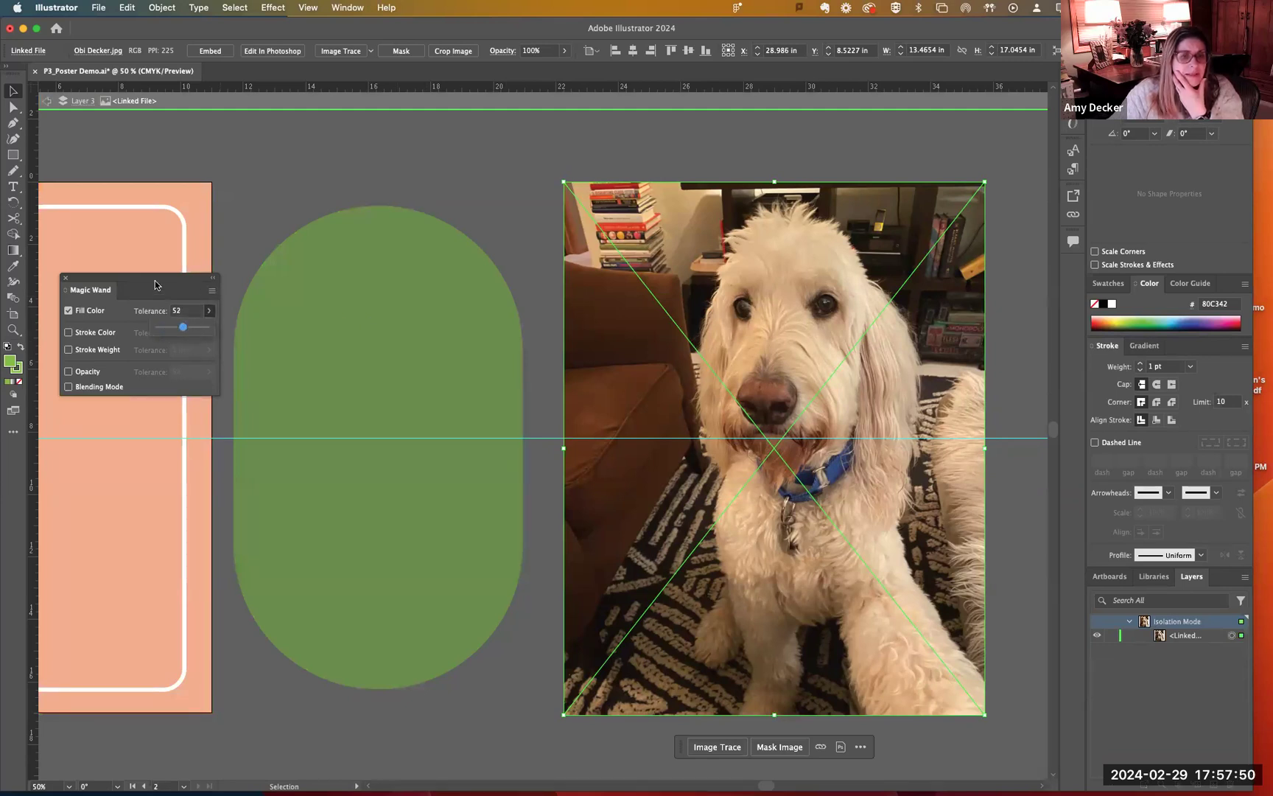
double_click(383, 193)
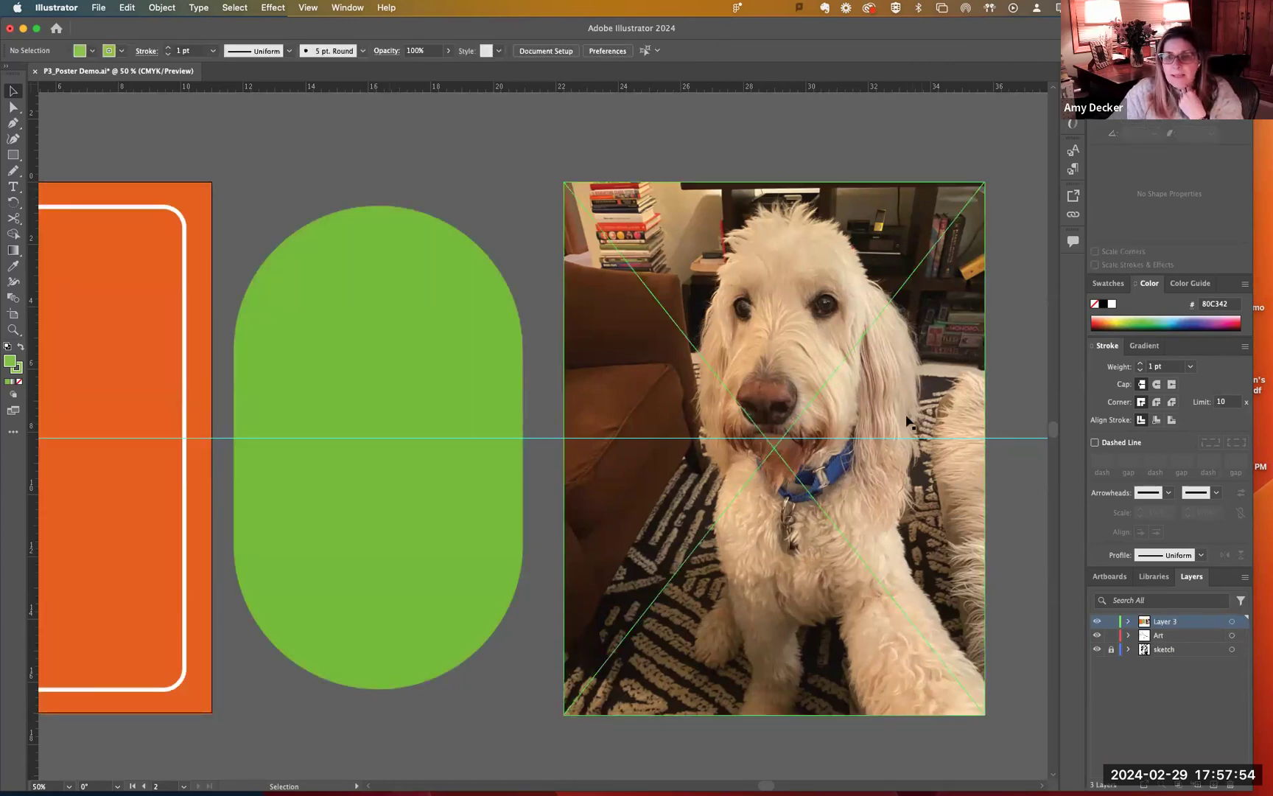
scroll(889, 410, down, 2)
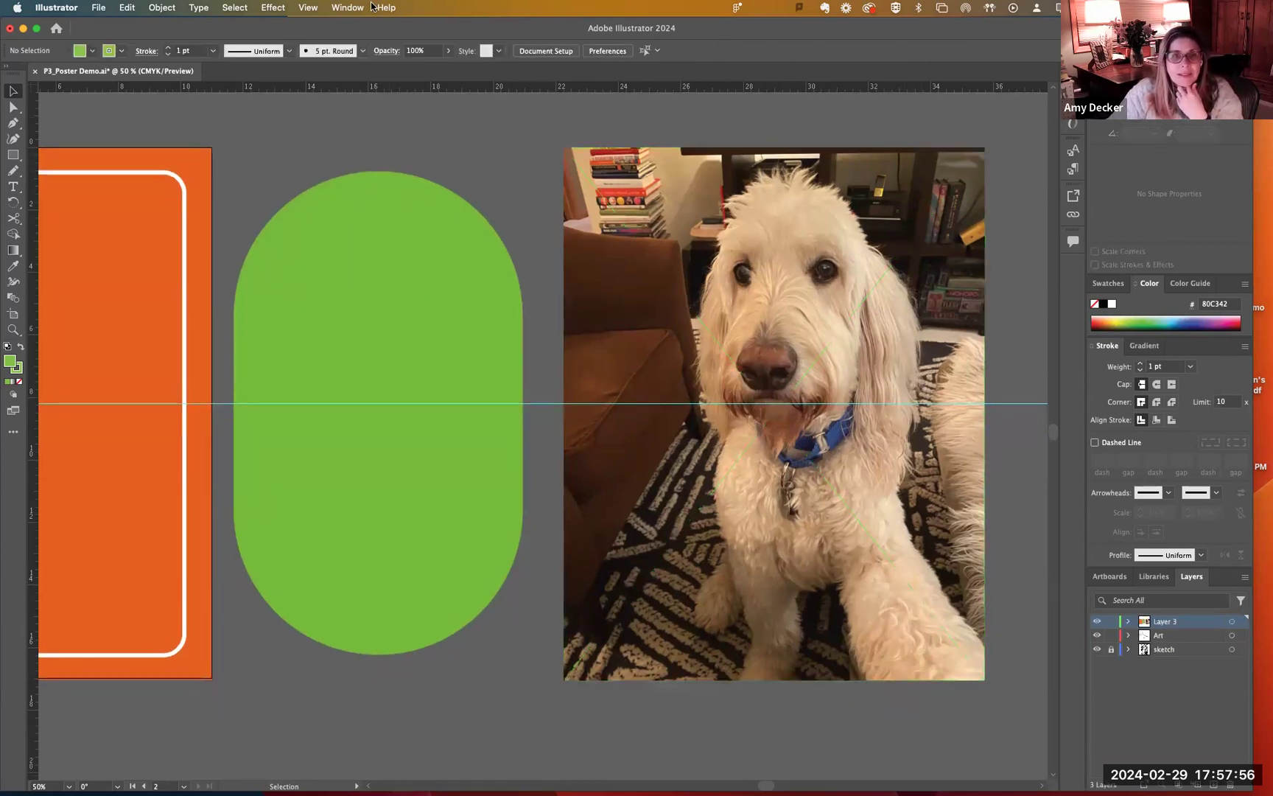
click(347, 7)
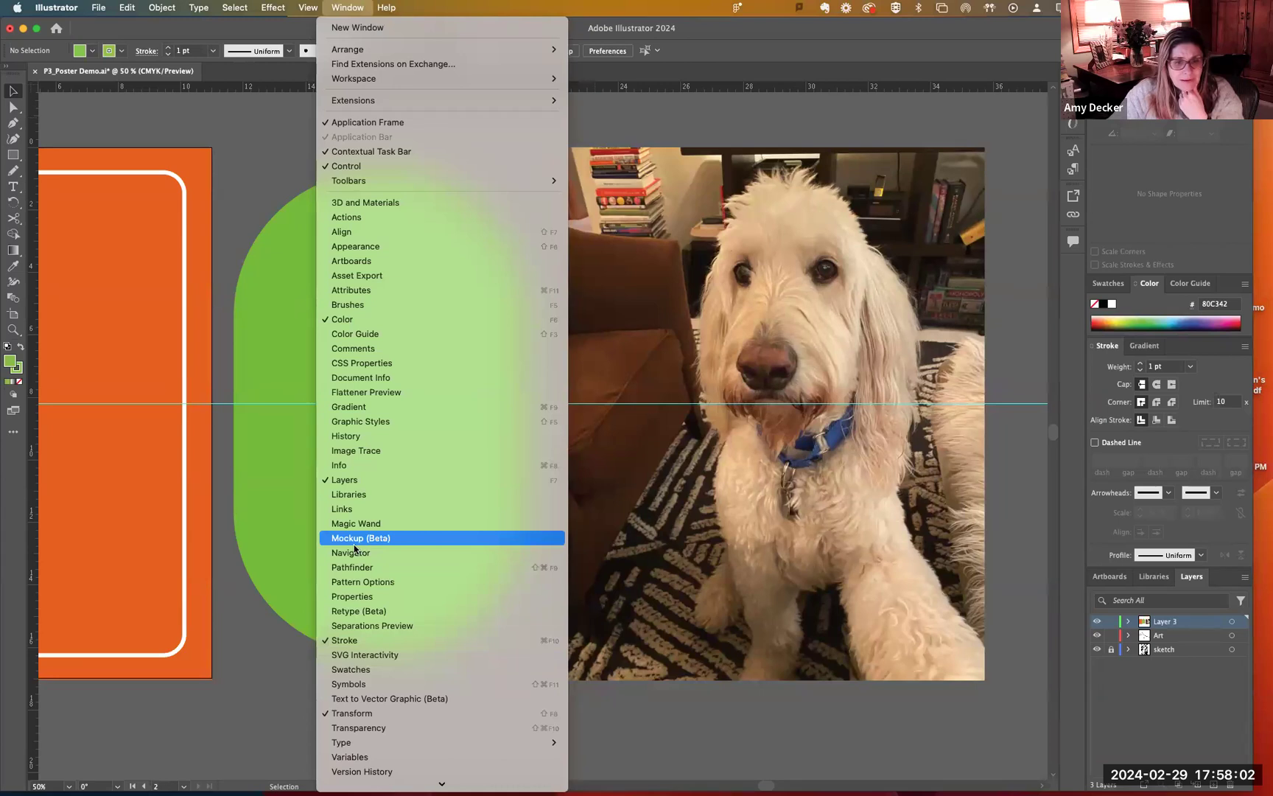
scroll(368, 637, down, 3)
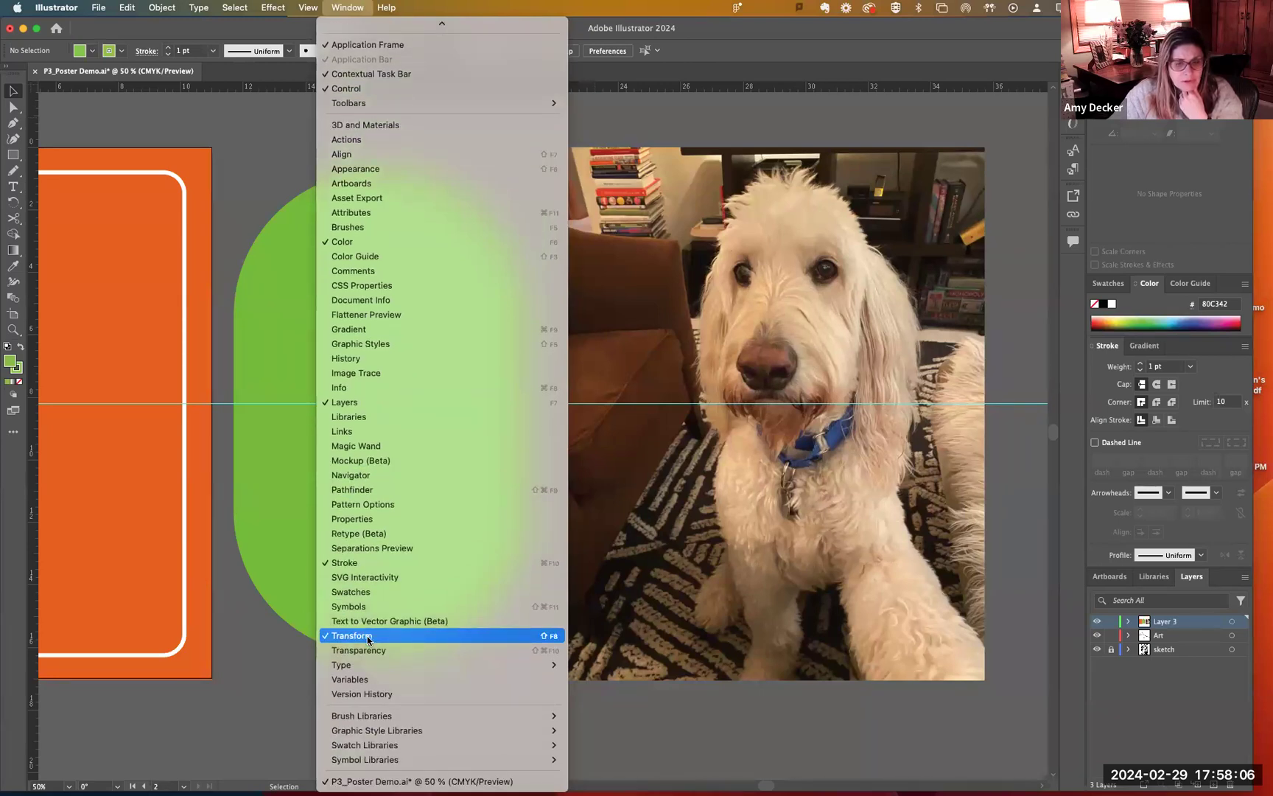
scroll(369, 638, up, 3)
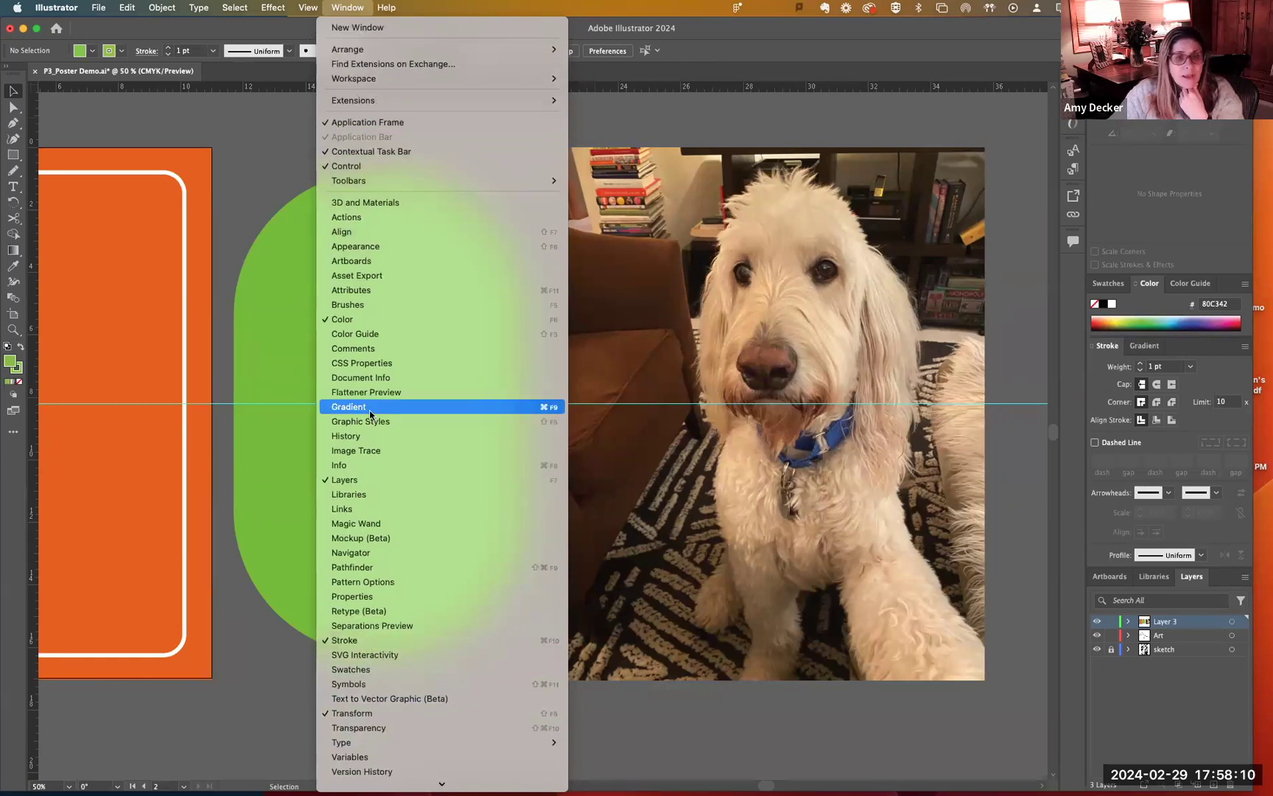
click(363, 8)
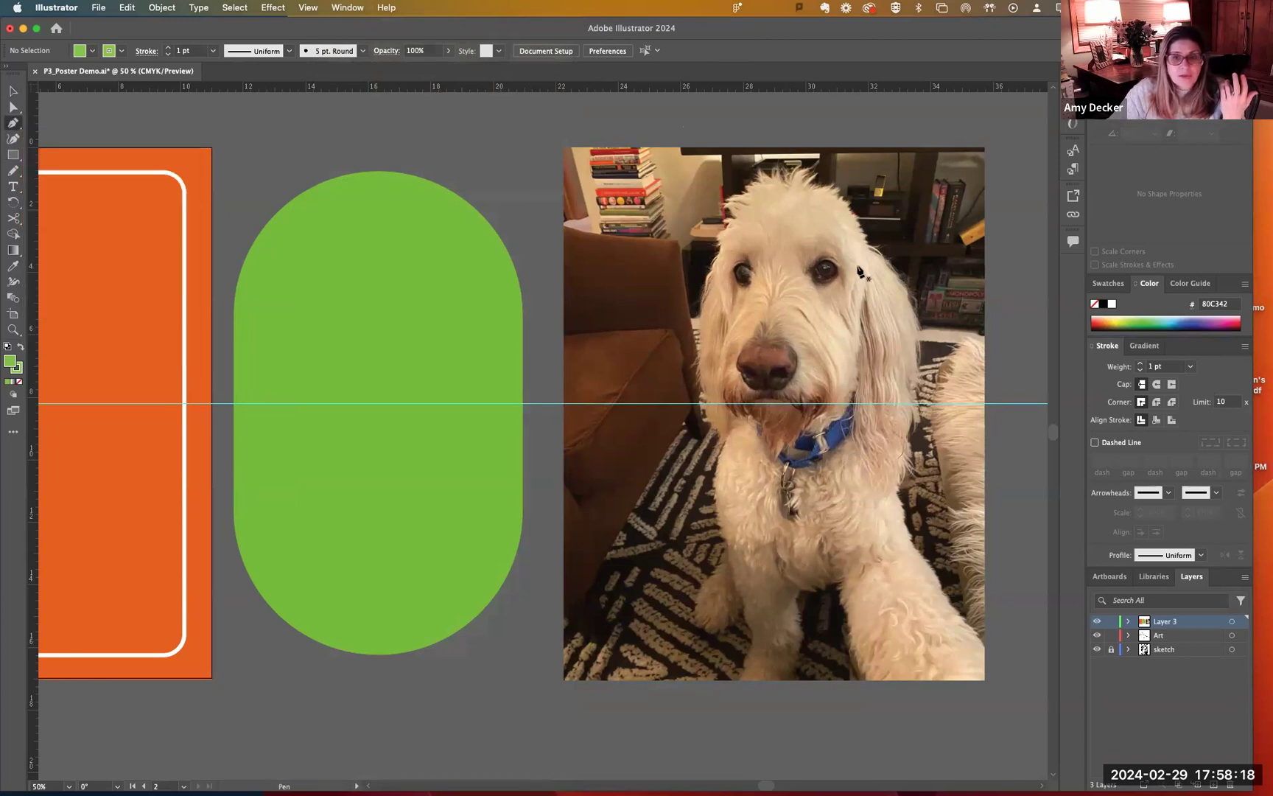
Trace a freehand Pencil outline around the whole dog in the photo, about 9.7 in wide and 16.7 in high
click(14, 170)
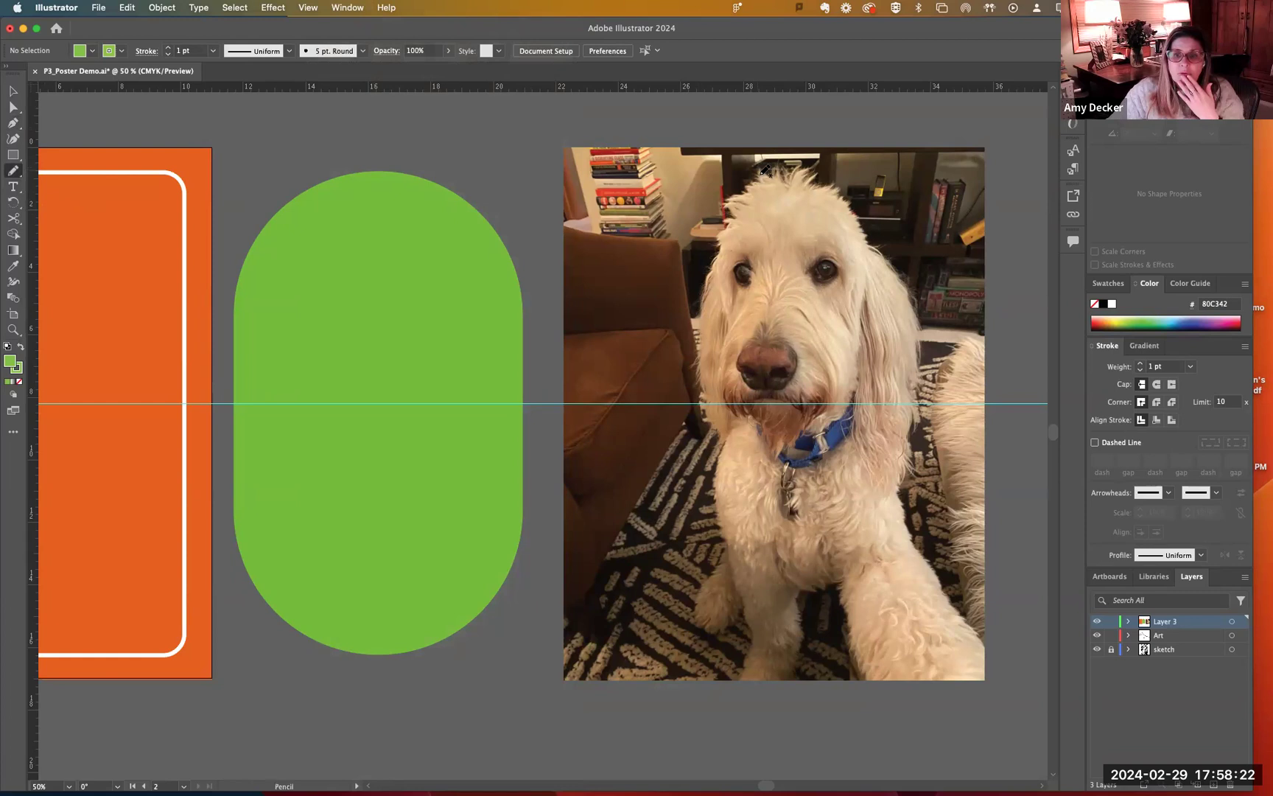
mouse_move(740, 196)
mouse_down()
mouse_move(704, 292)
mouse_move(698, 376)
mouse_move(724, 438)
mouse_move(727, 550)
mouse_move(690, 622)
mouse_move(715, 631)
mouse_move(743, 614)
mouse_move(751, 663)
mouse_move(739, 682)
mouse_move(795, 681)
mouse_move(809, 629)
mouse_move(800, 596)
mouse_move(839, 586)
mouse_move(864, 674)
mouse_move(986, 679)
mouse_move(993, 646)
mouse_move(903, 512)
mouse_move(919, 364)
mouse_move(904, 296)
mouse_move(824, 176)
mouse_move(752, 185)
mouse_up()
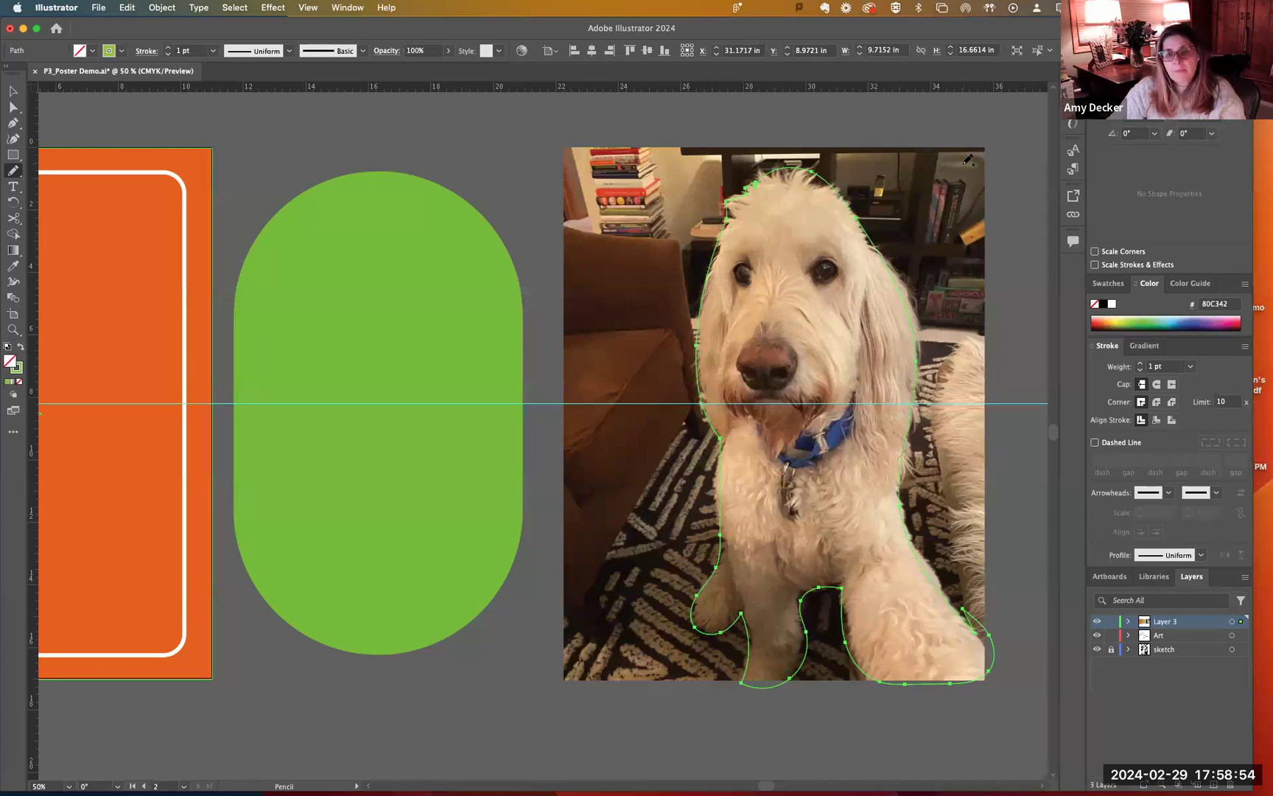
key(v)
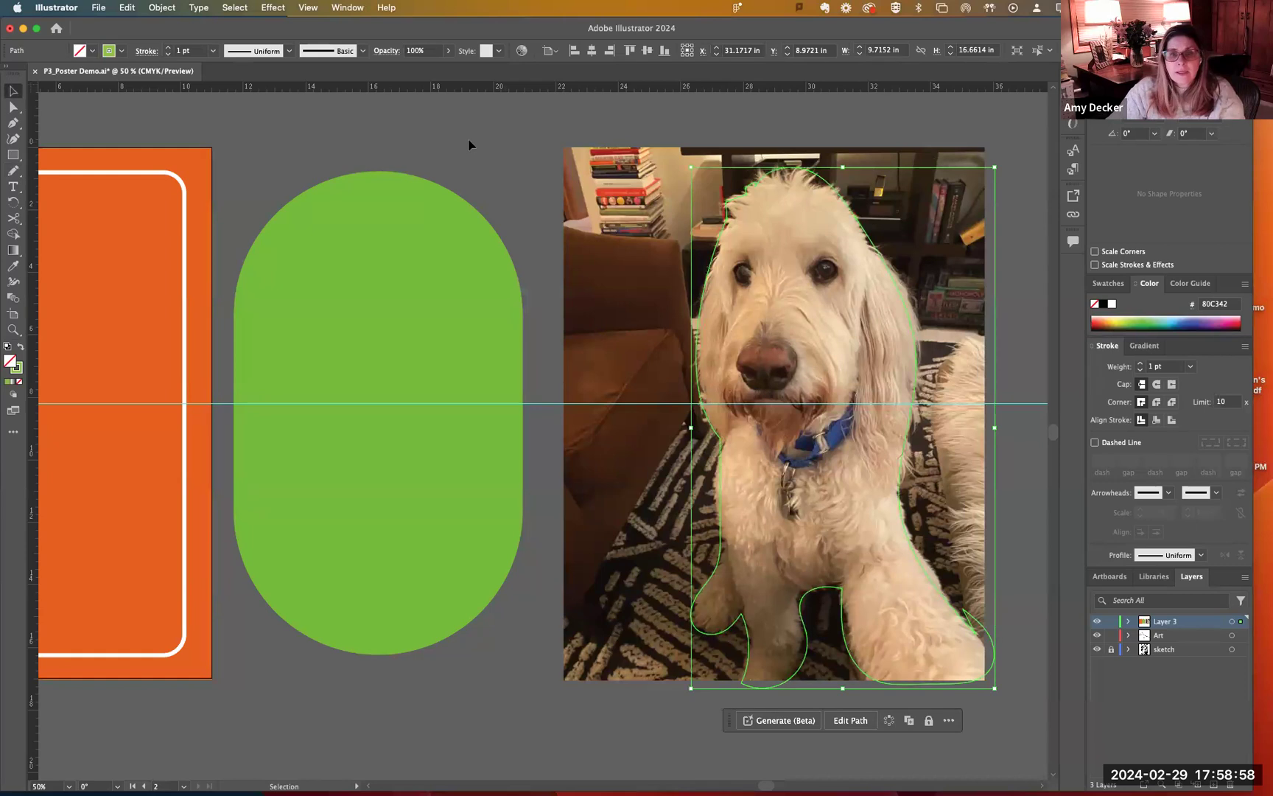
Crop the dog photo to the traced outline by making a clipping mask from the two objects
shift+click(759, 205)
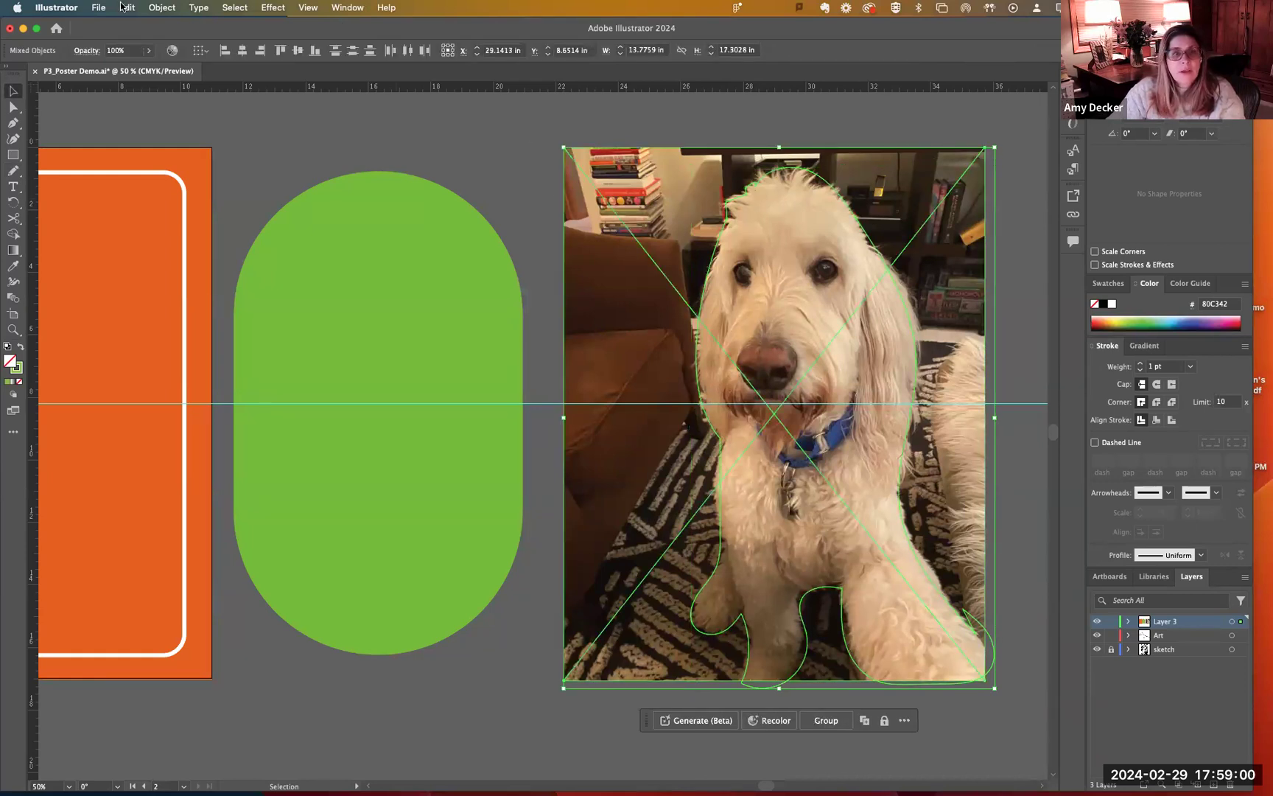
click(161, 8)
mouse_move(245, 538)
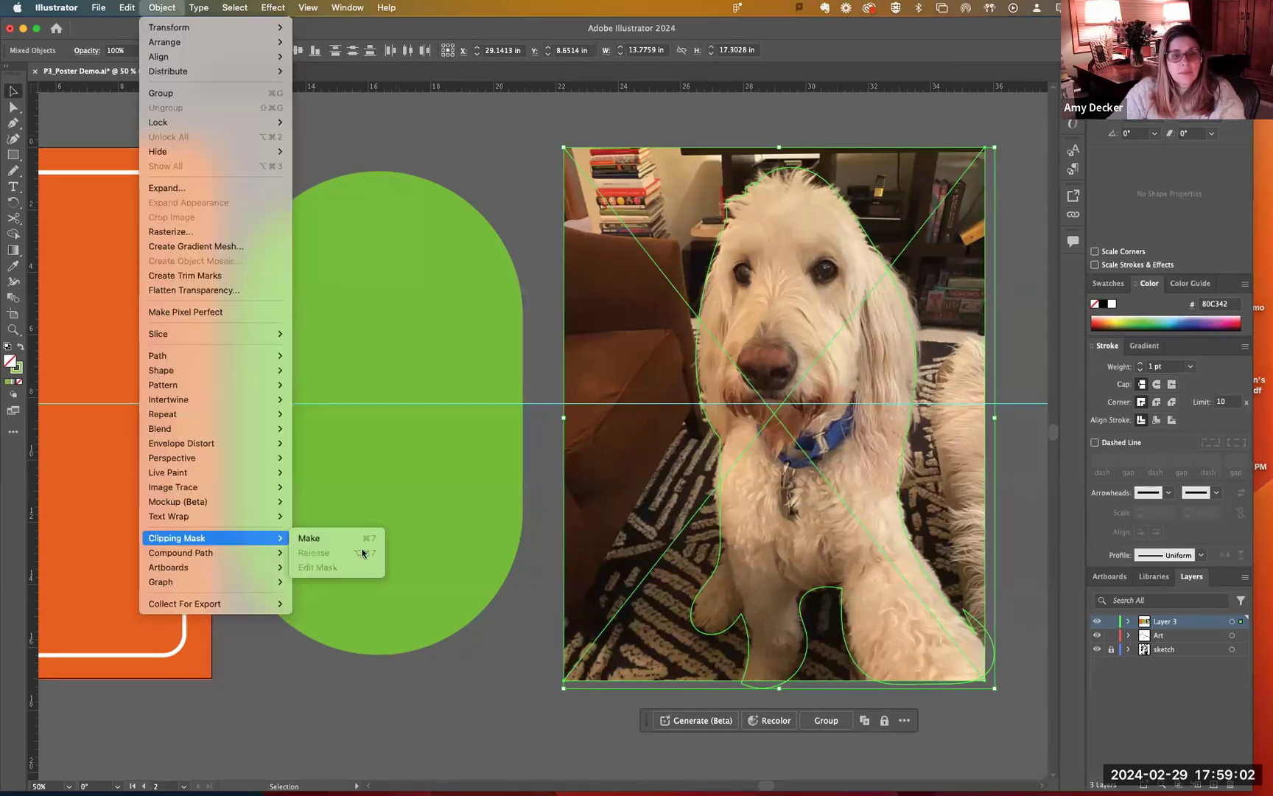
click(335, 539)
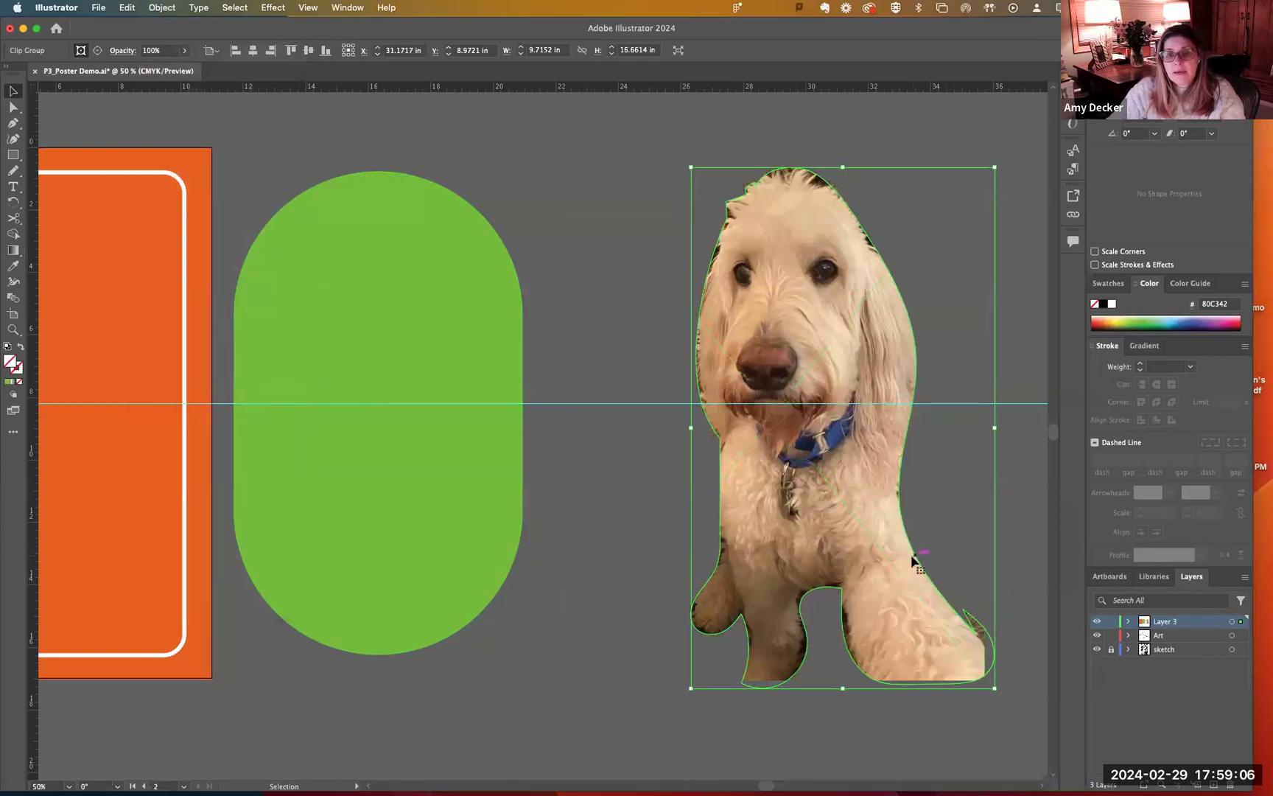
Delete the stray anchor point beside the front paw of the dog-shaped mask and try adjusting the neighbouring end point
click(14, 108)
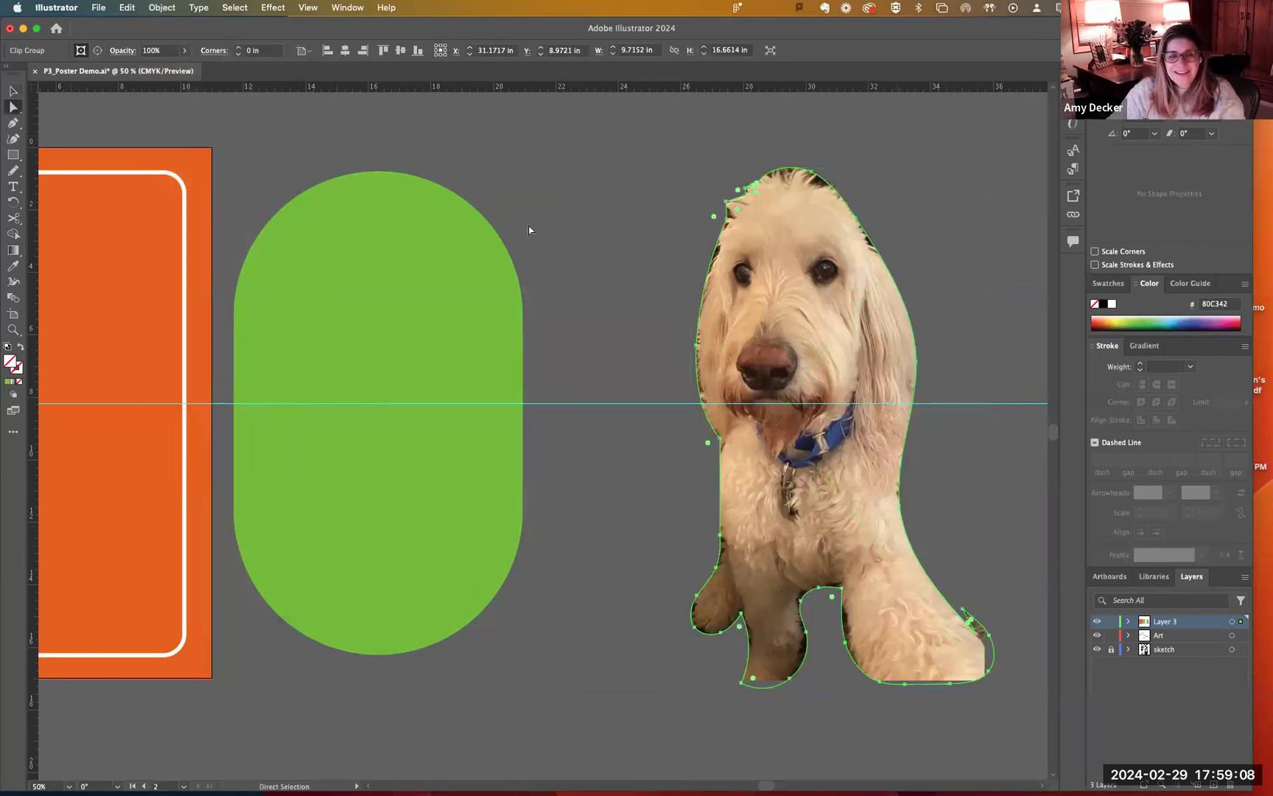
click(909, 240)
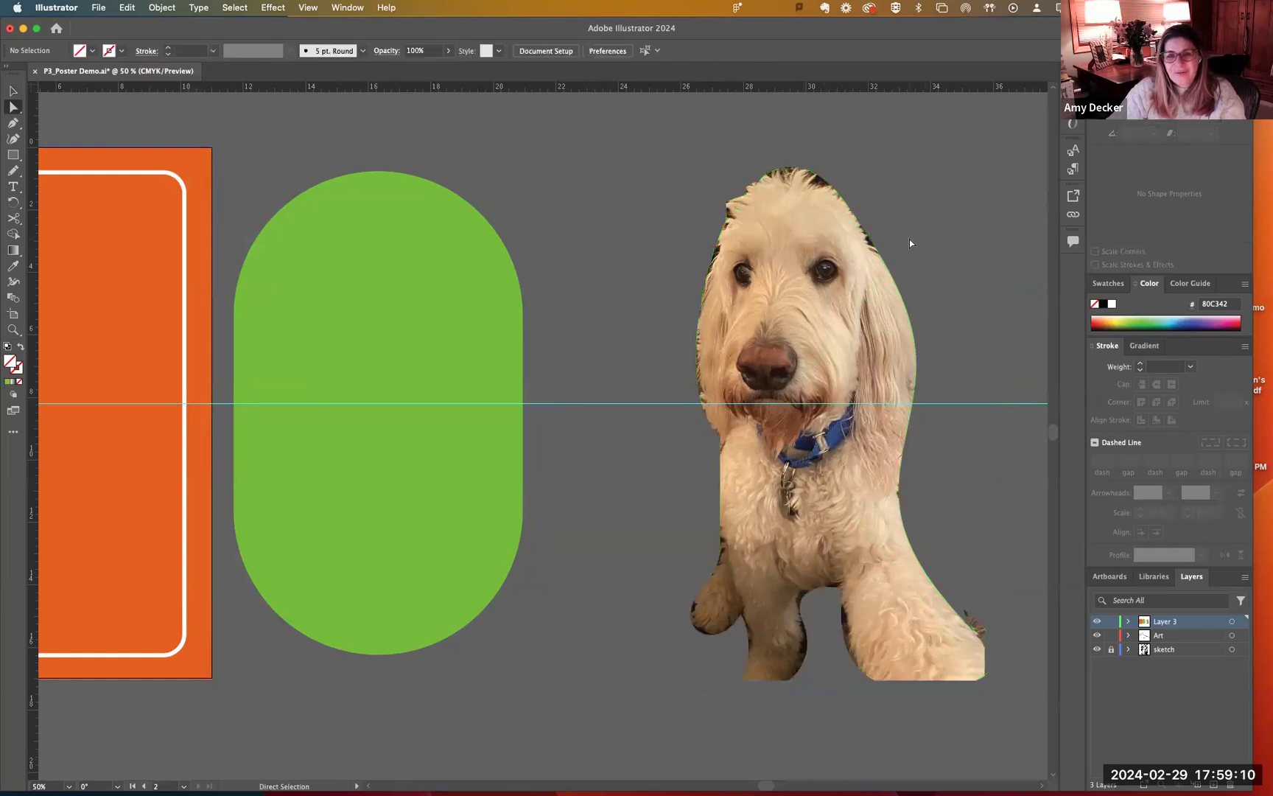
click(969, 611)
key(Delete)
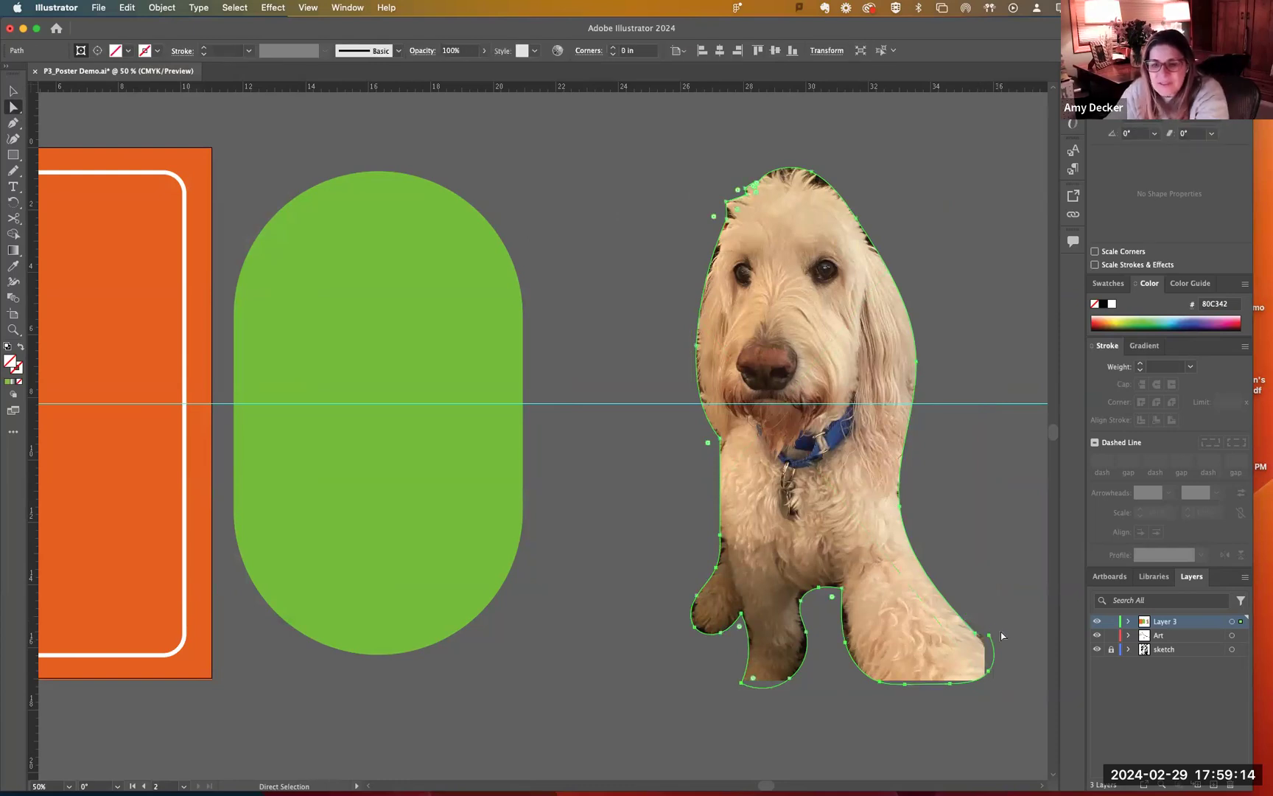
click(990, 635)
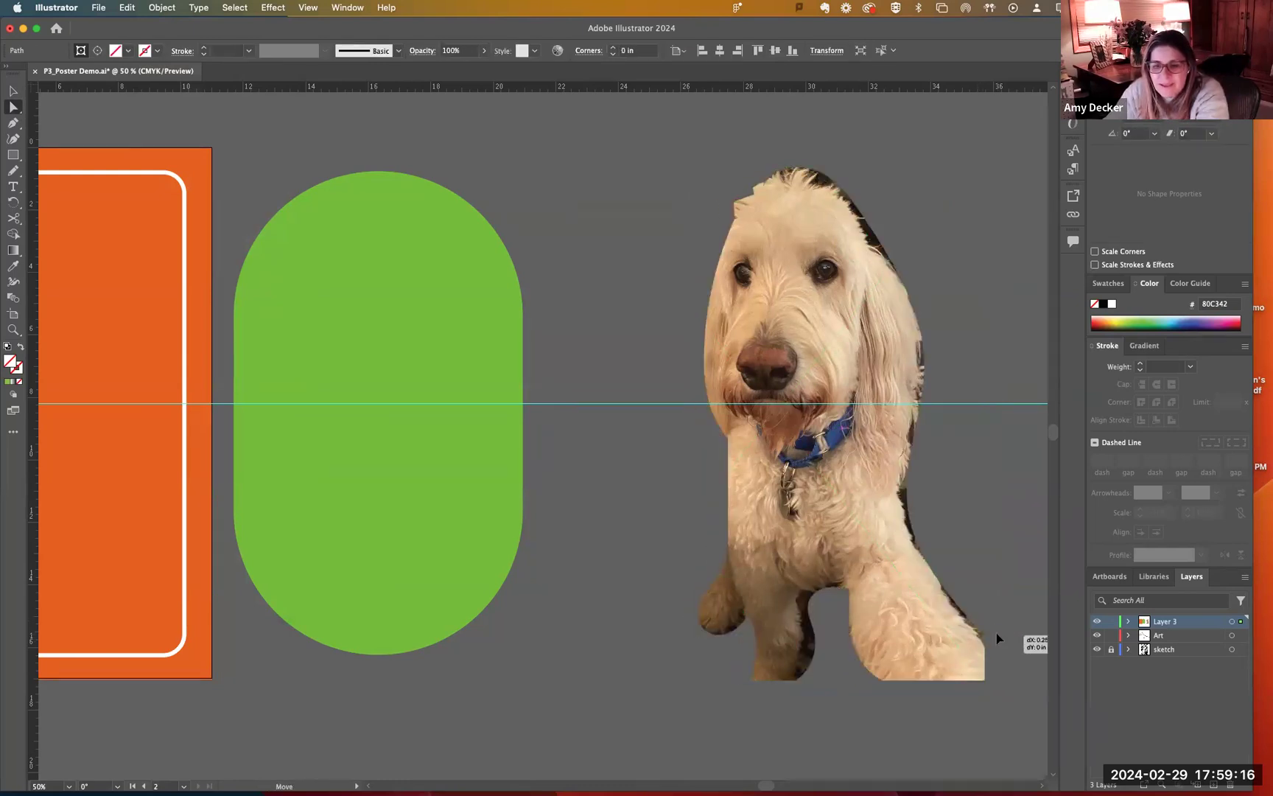
Undo the dog-shaped clipping mask and its traced outline, and move the full dog photo slightly up and to the right
click(892, 414)
key(alt+super+7)
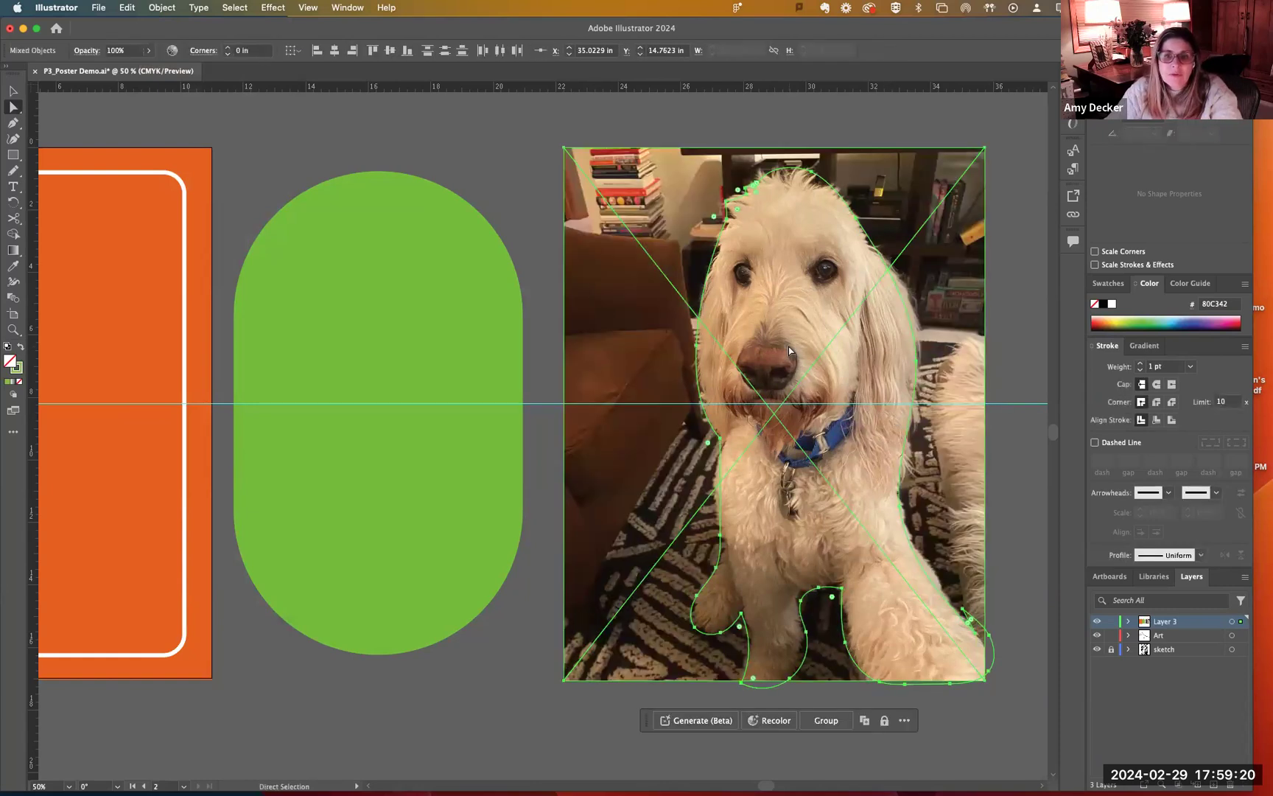
key(shift+super+a)
click(14, 91)
drag(806, 251, 818, 230)
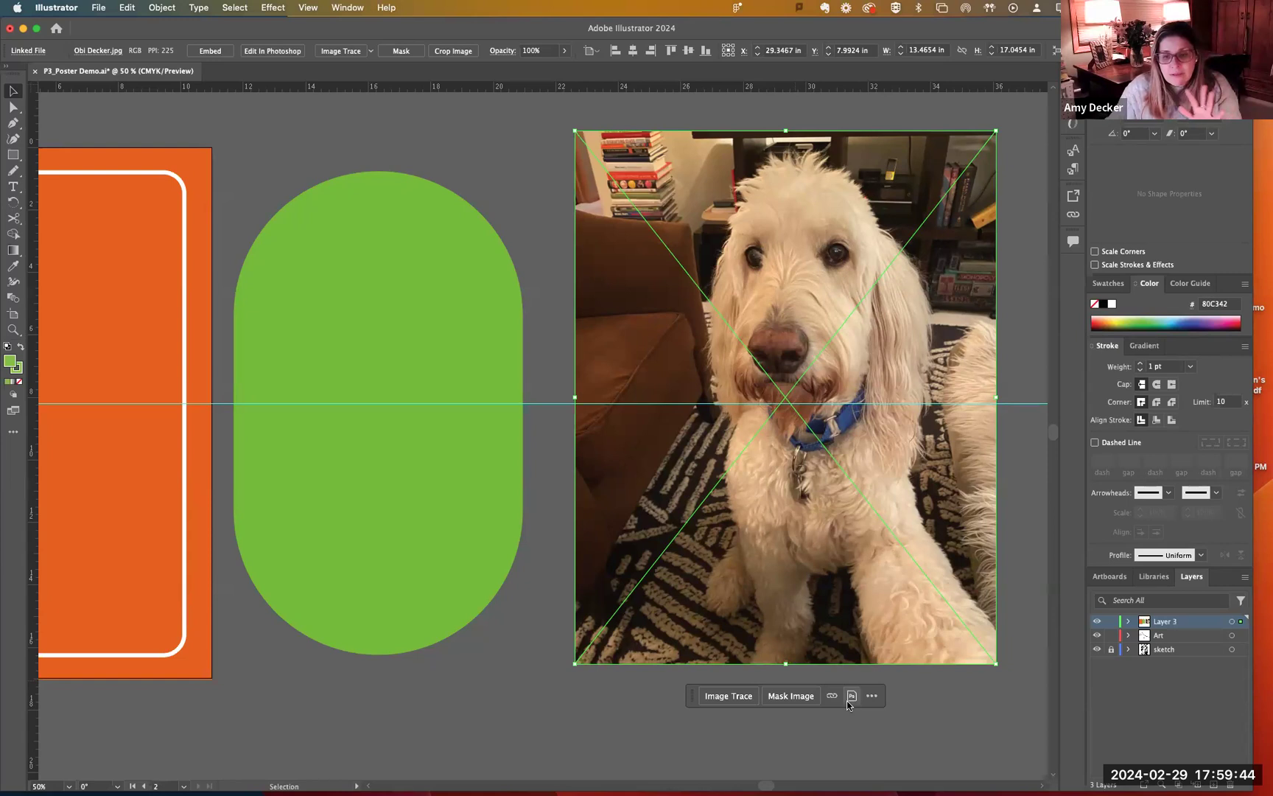
Apply an image mask to the dog photo, isolate the clip group and select the linked photo inside it
click(785, 696)
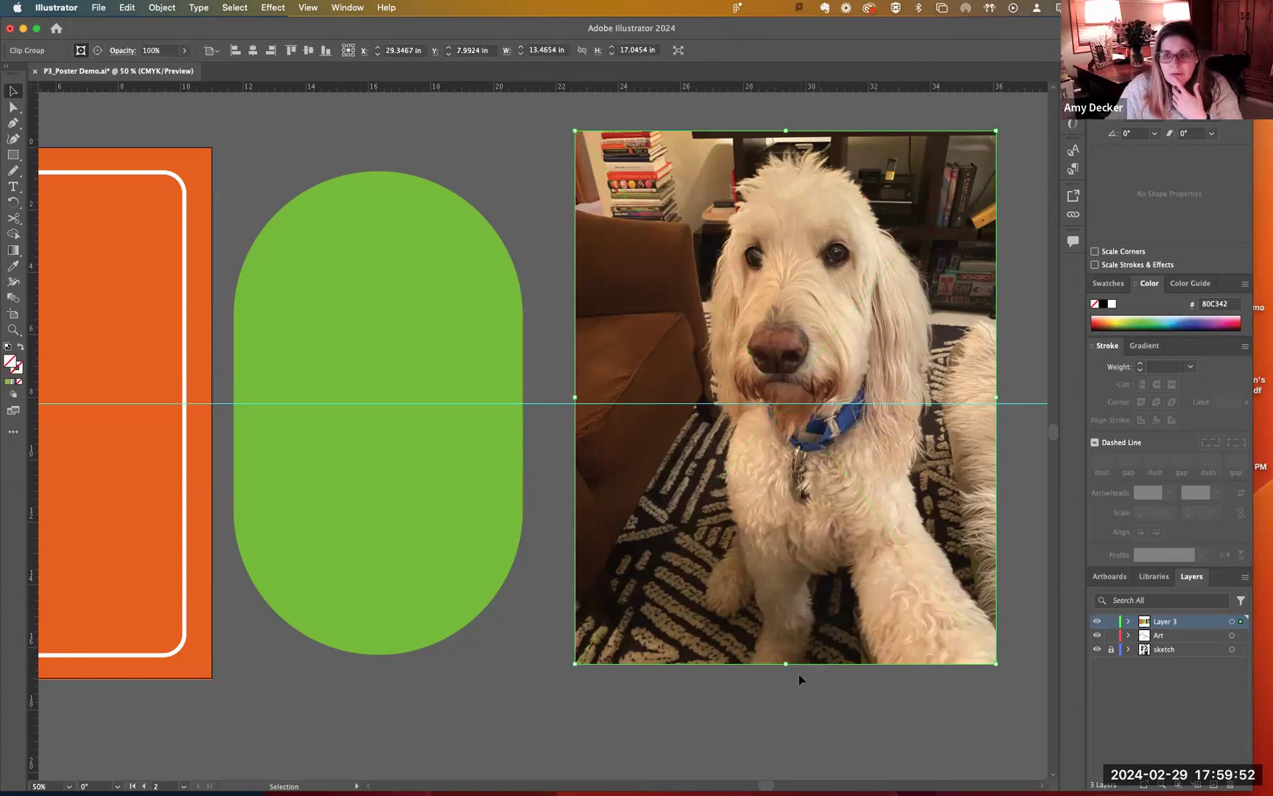
double_click(787, 647)
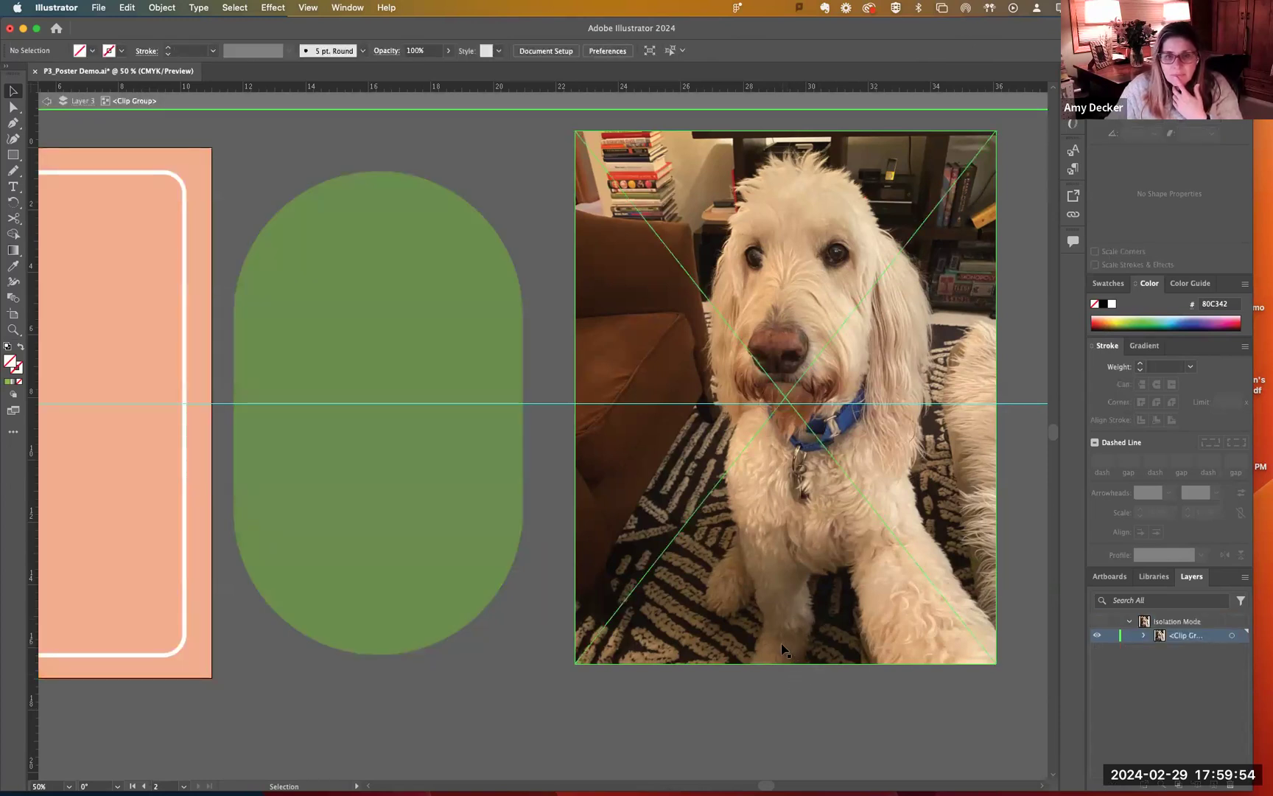
click(782, 646)
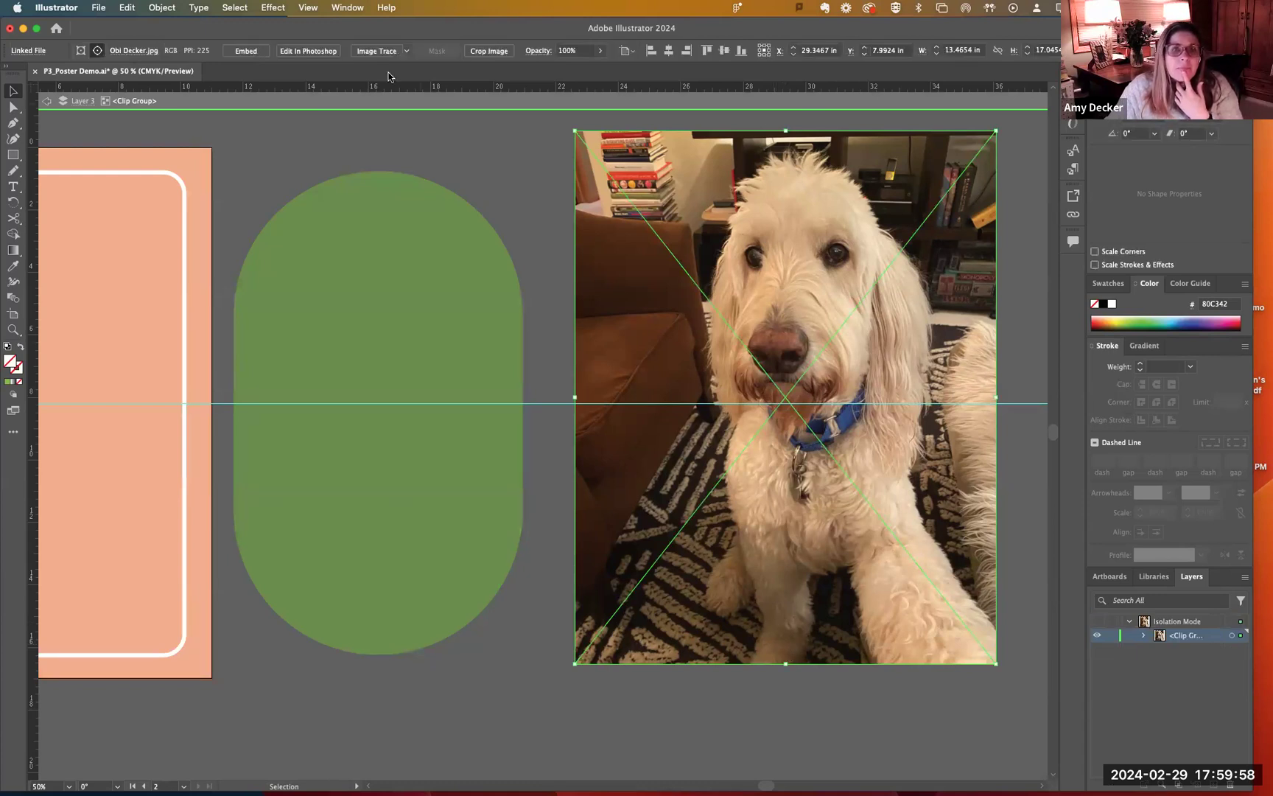
Start an image trace of the dog photo and cancel it, and open the linked image for editing in Photoshop
click(378, 51)
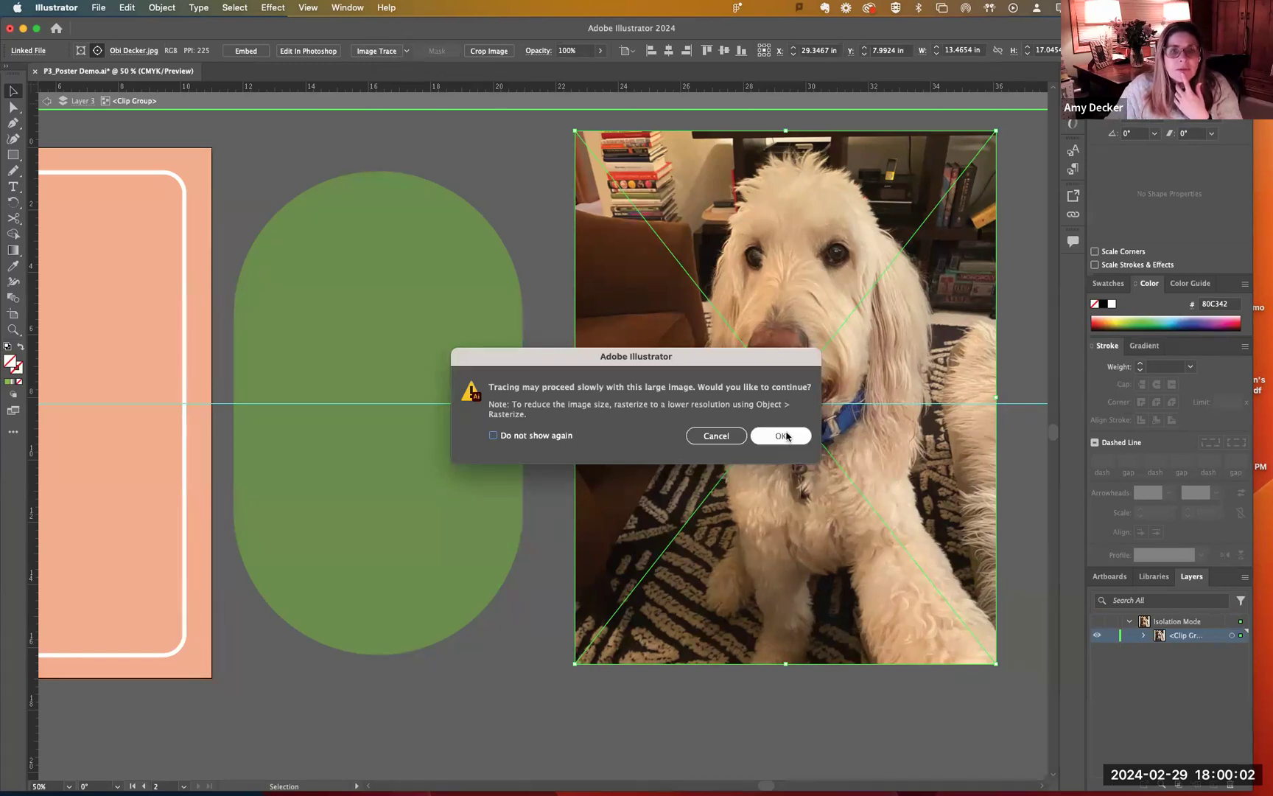
click(716, 436)
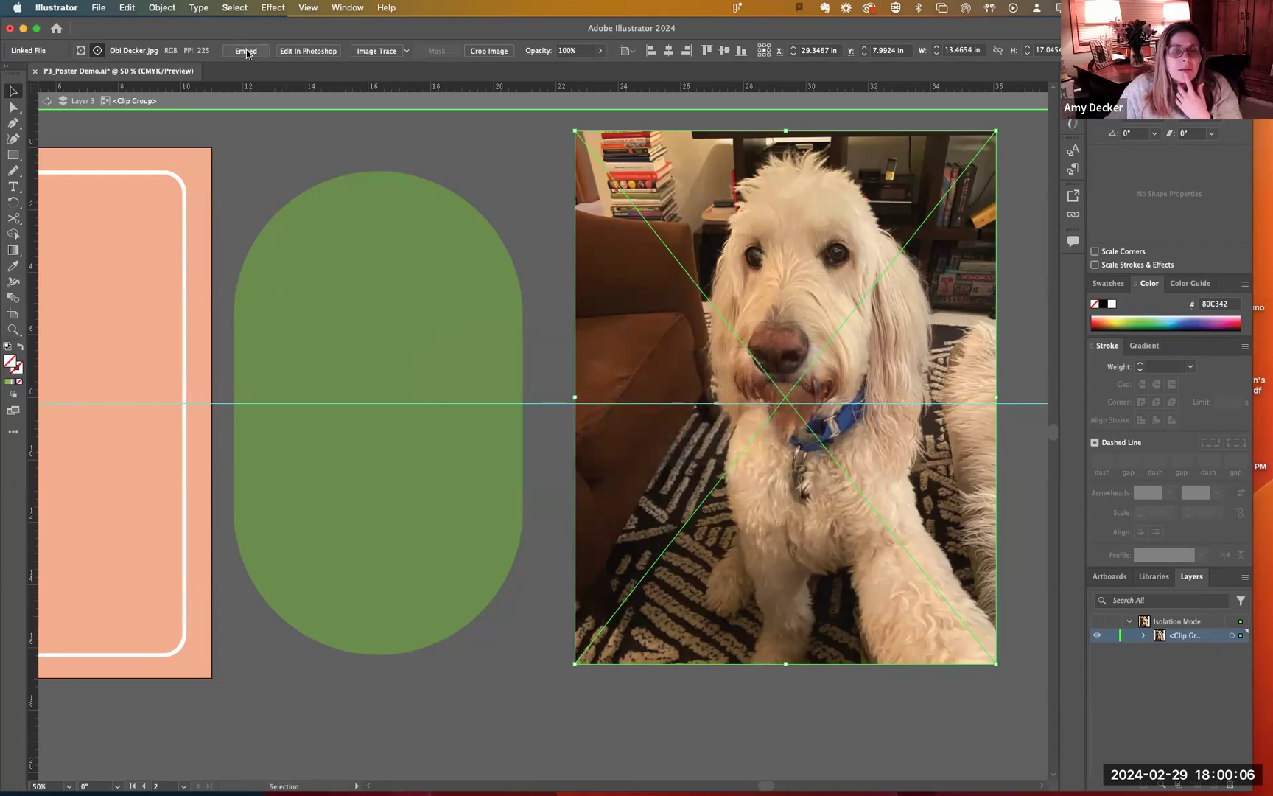
click(314, 52)
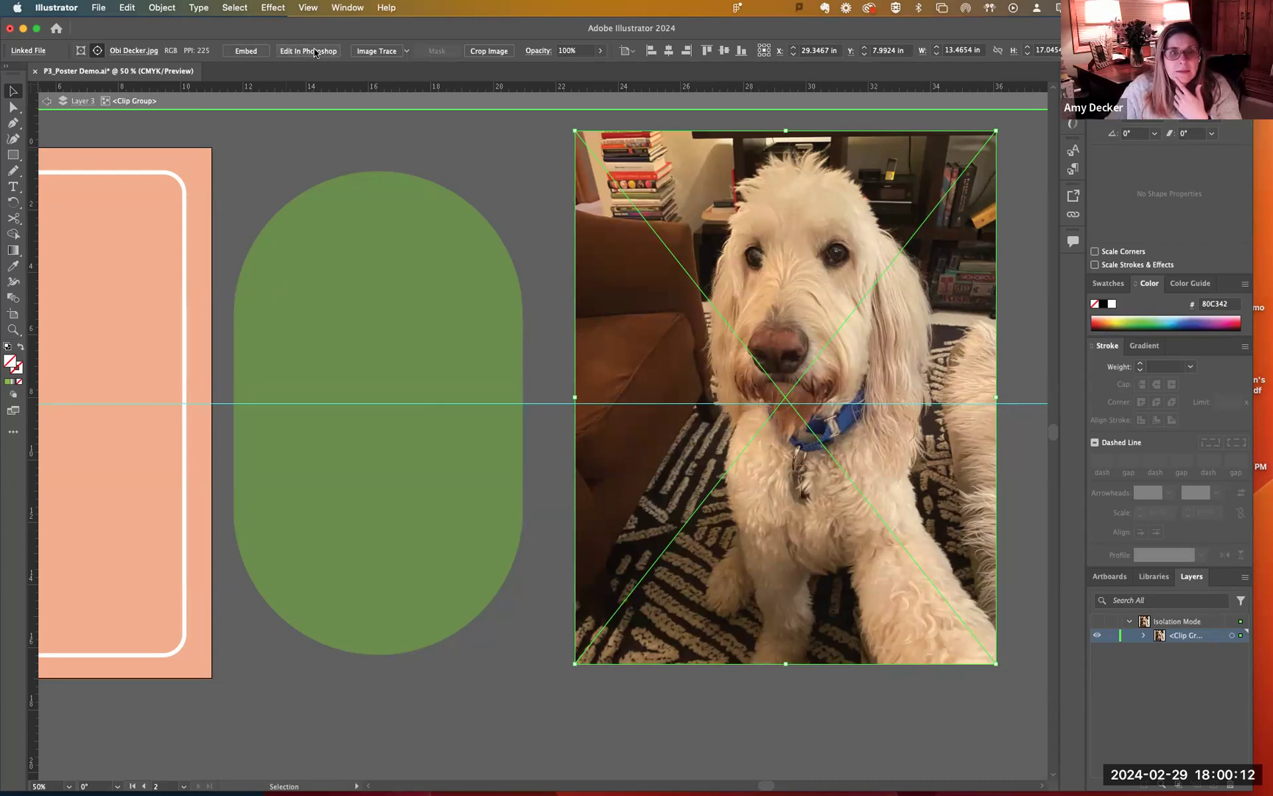
click(314, 52)
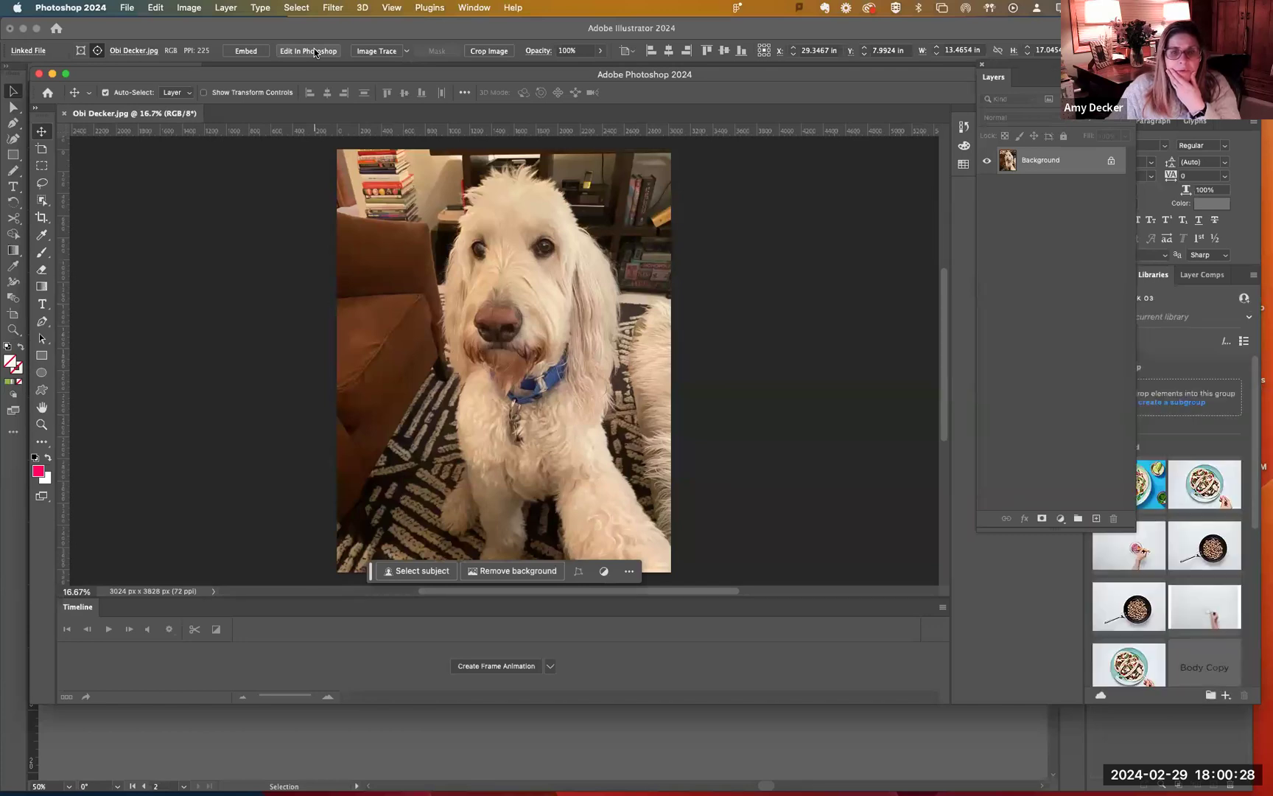
Remove the dog photo's background, choose to subtract from the resulting mask, and open its additional properties
click(518, 576)
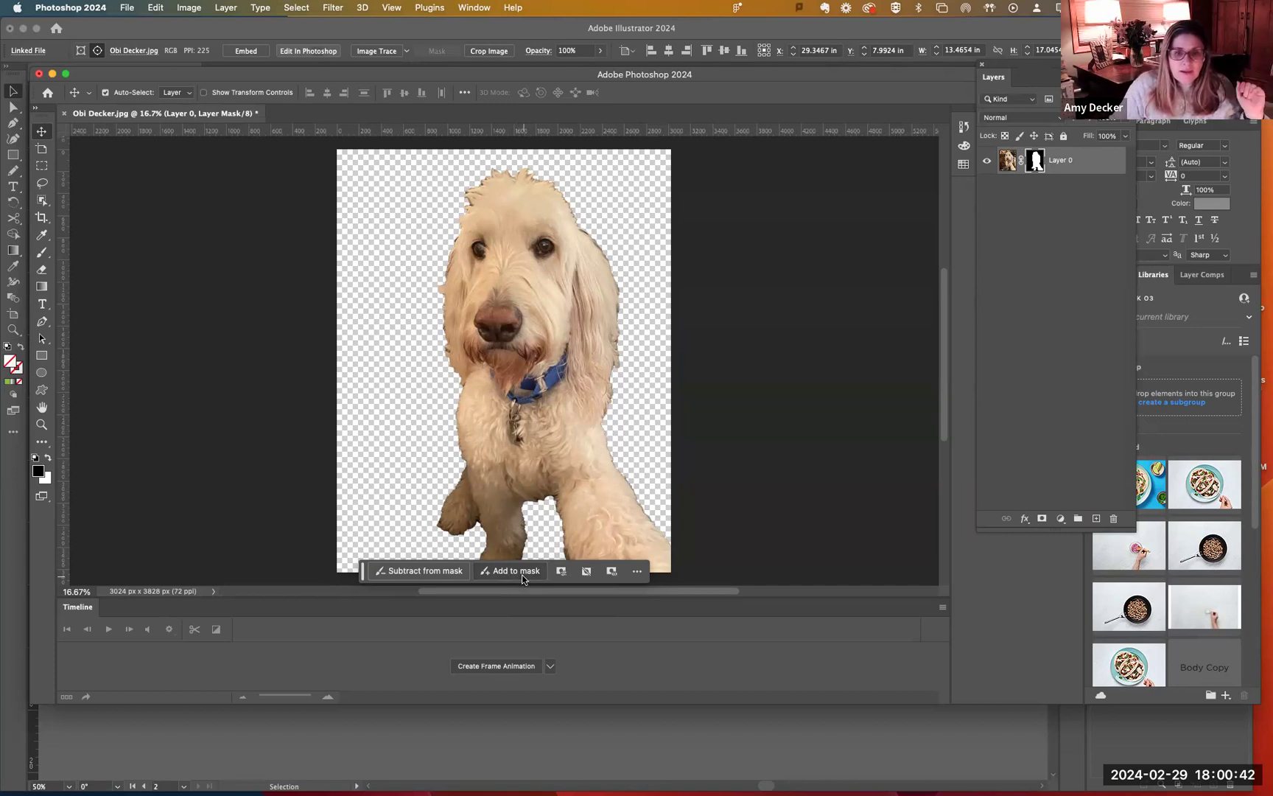
click(417, 571)
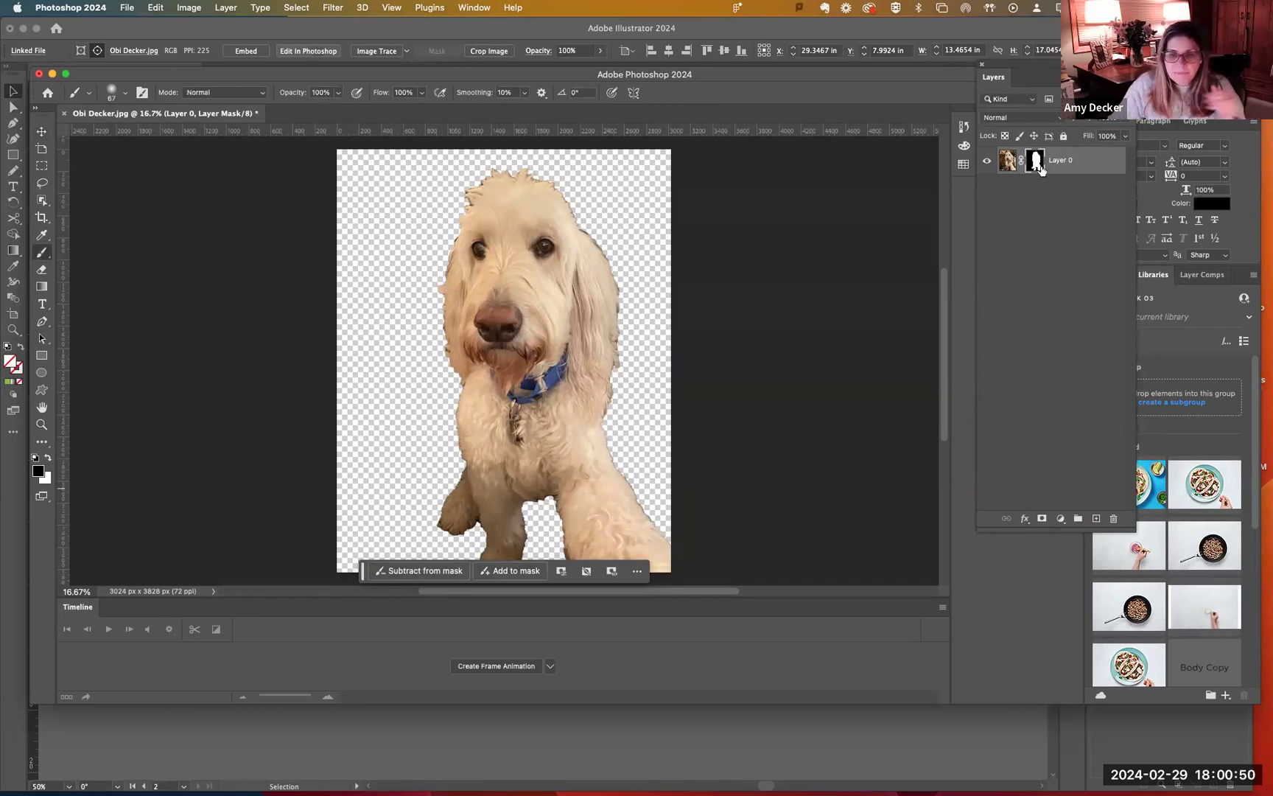
click(643, 571)
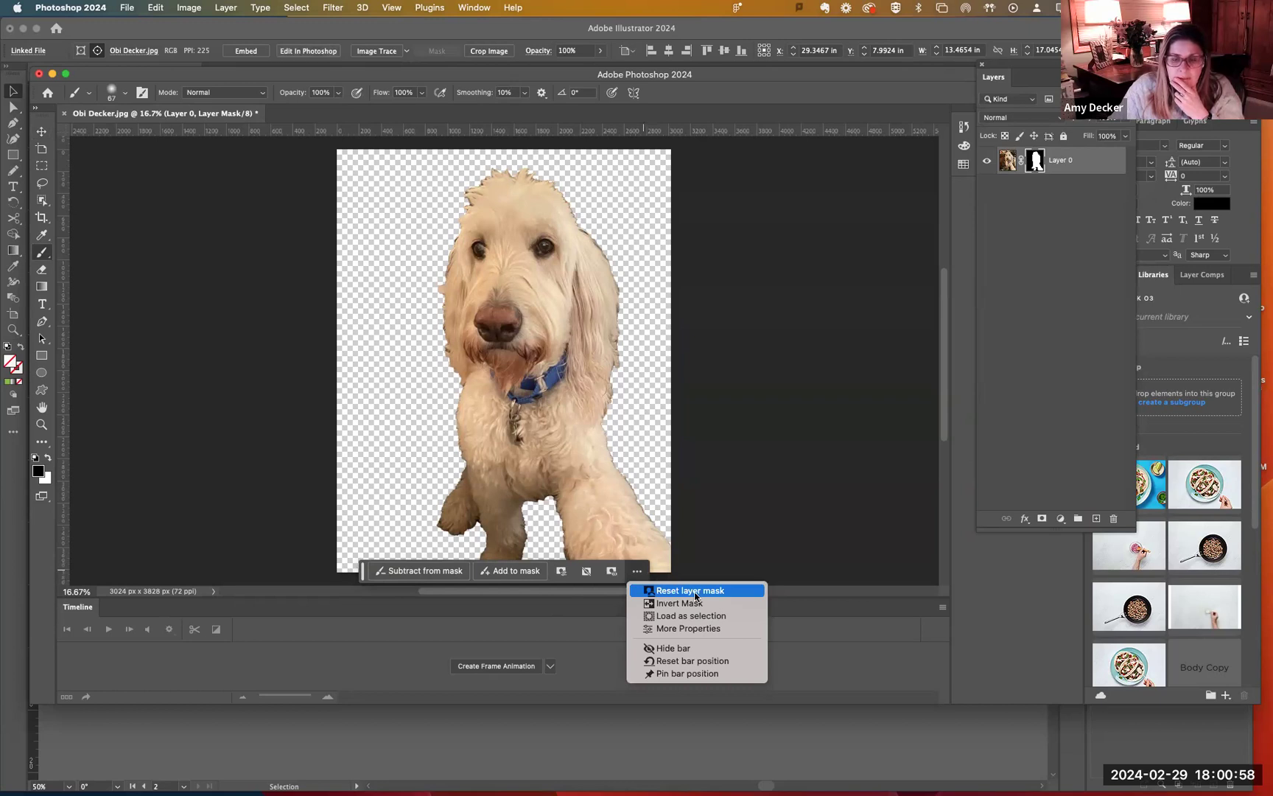
click(697, 630)
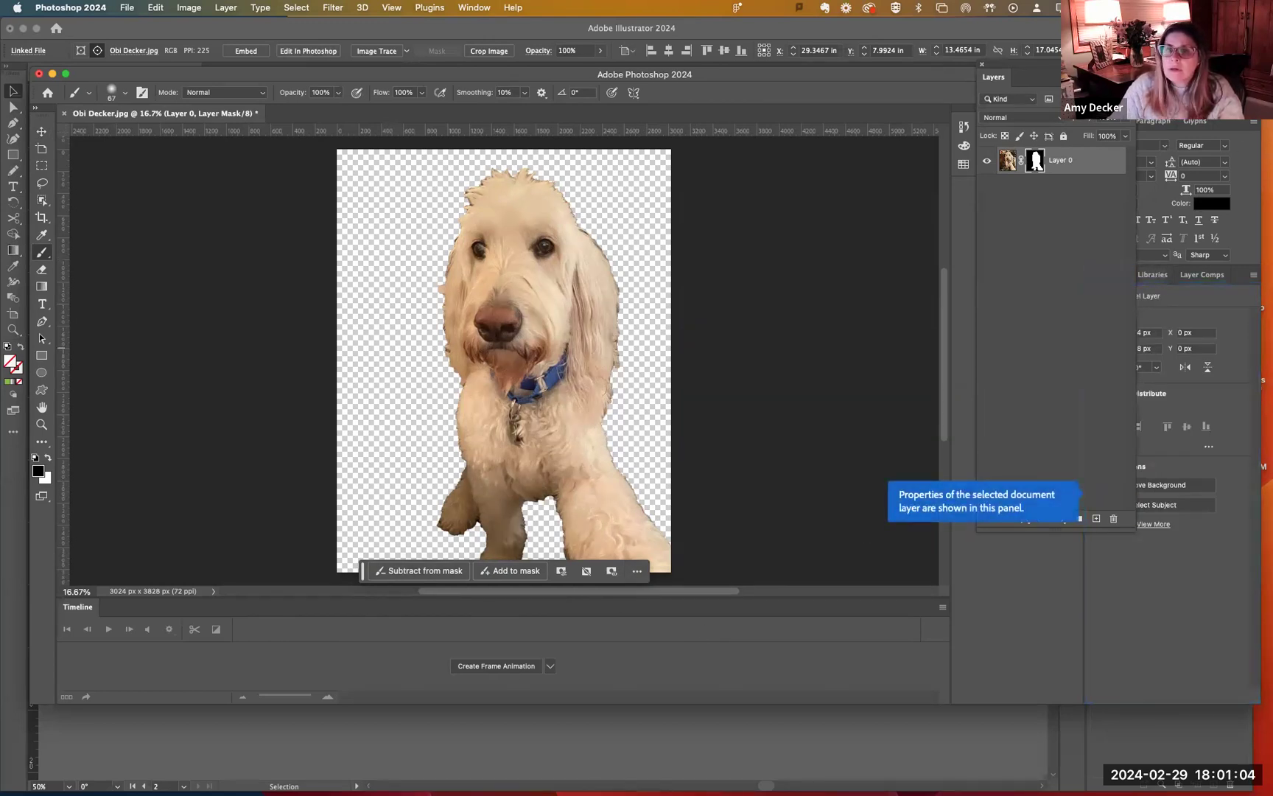
Move the floating layer list clear of the properties, select the dog's layer mask and accept its current display options
drag(1017, 80, 1021, 238)
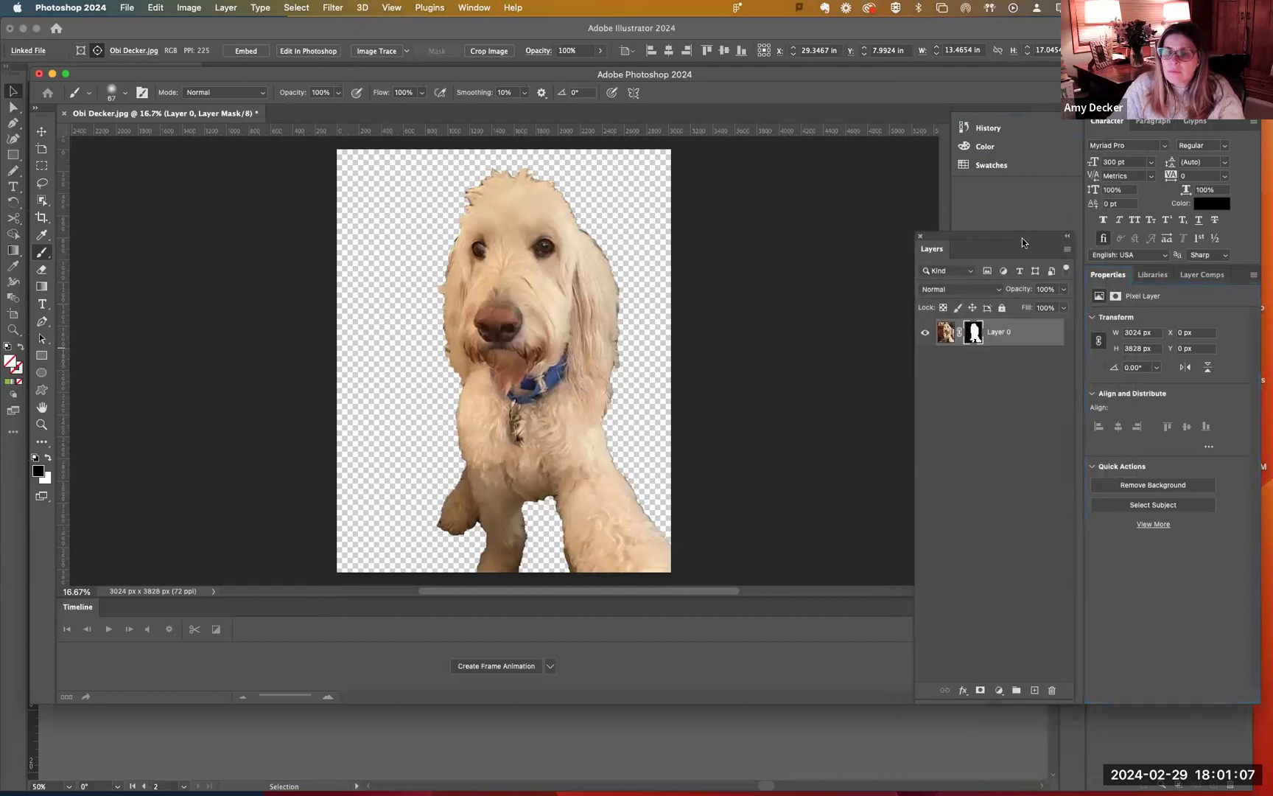
click(1006, 386)
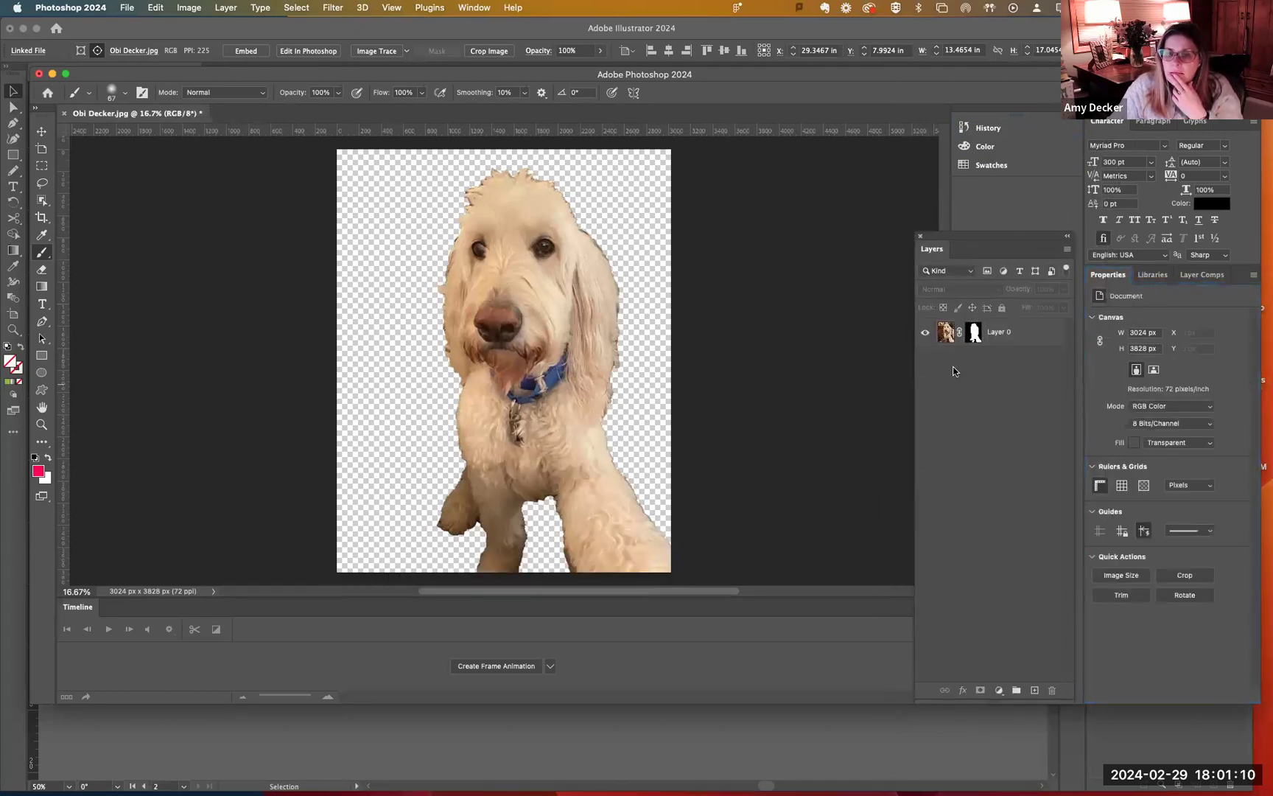
click(975, 334)
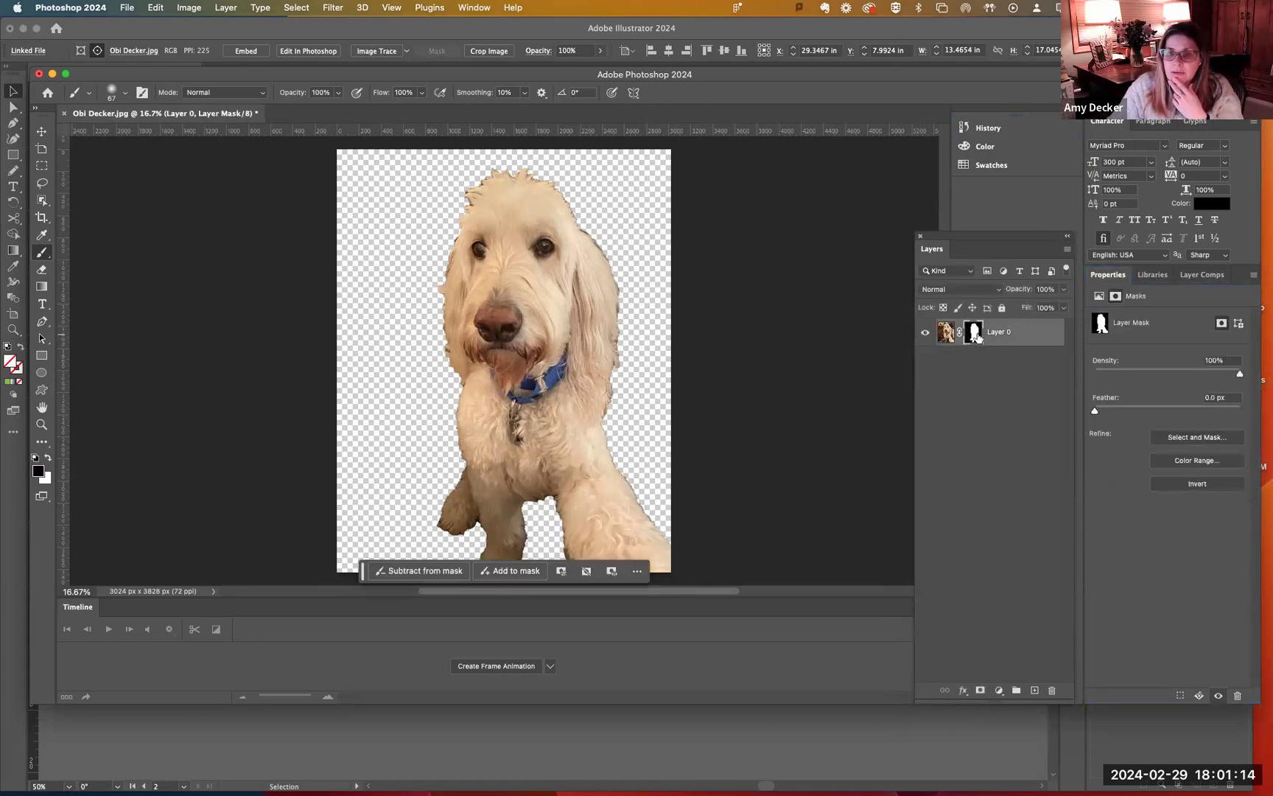
click(1253, 276)
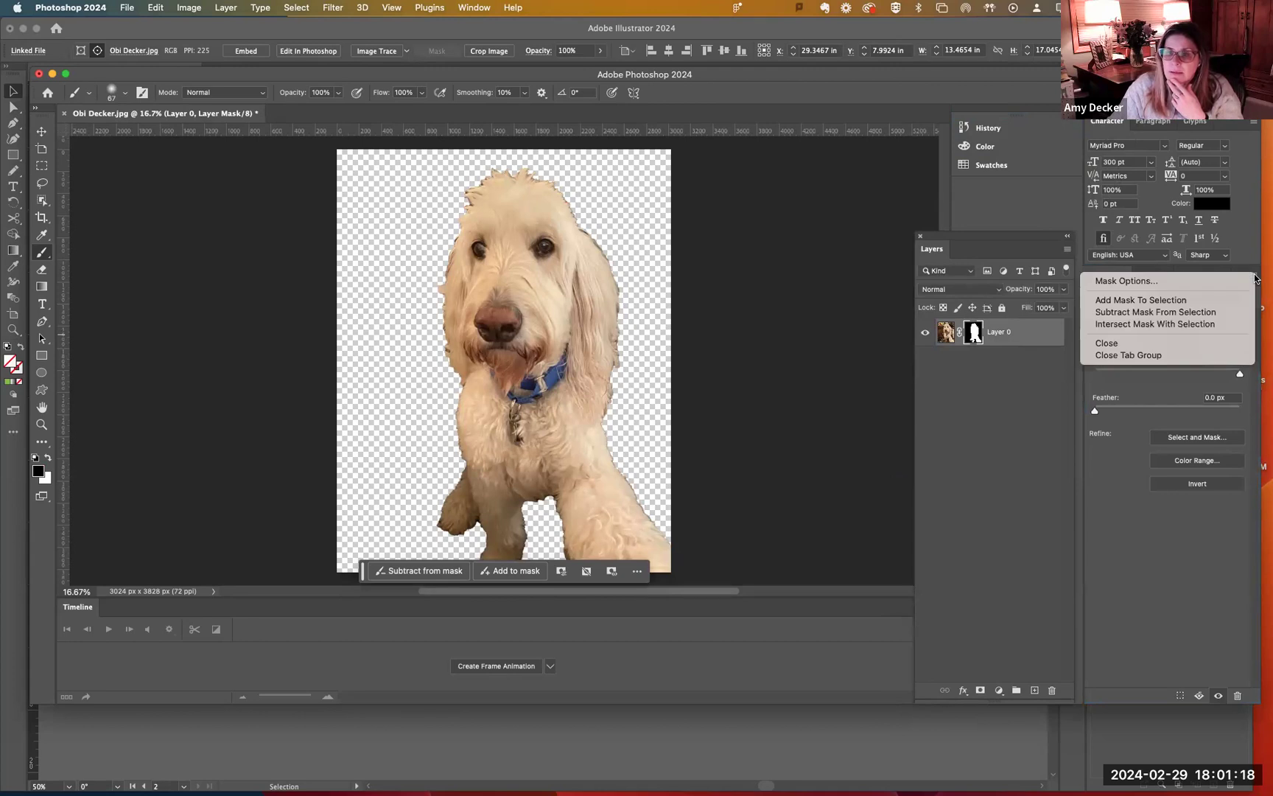
click(1142, 282)
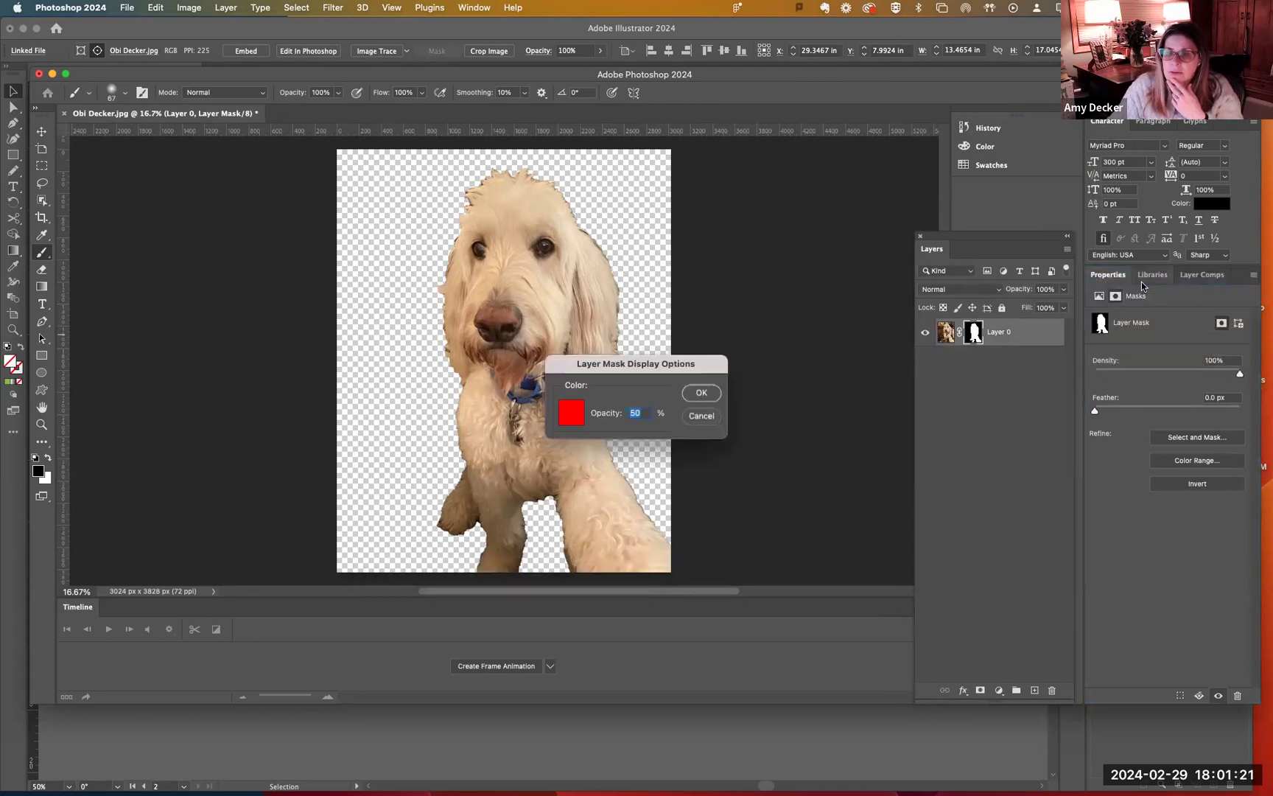
click(710, 399)
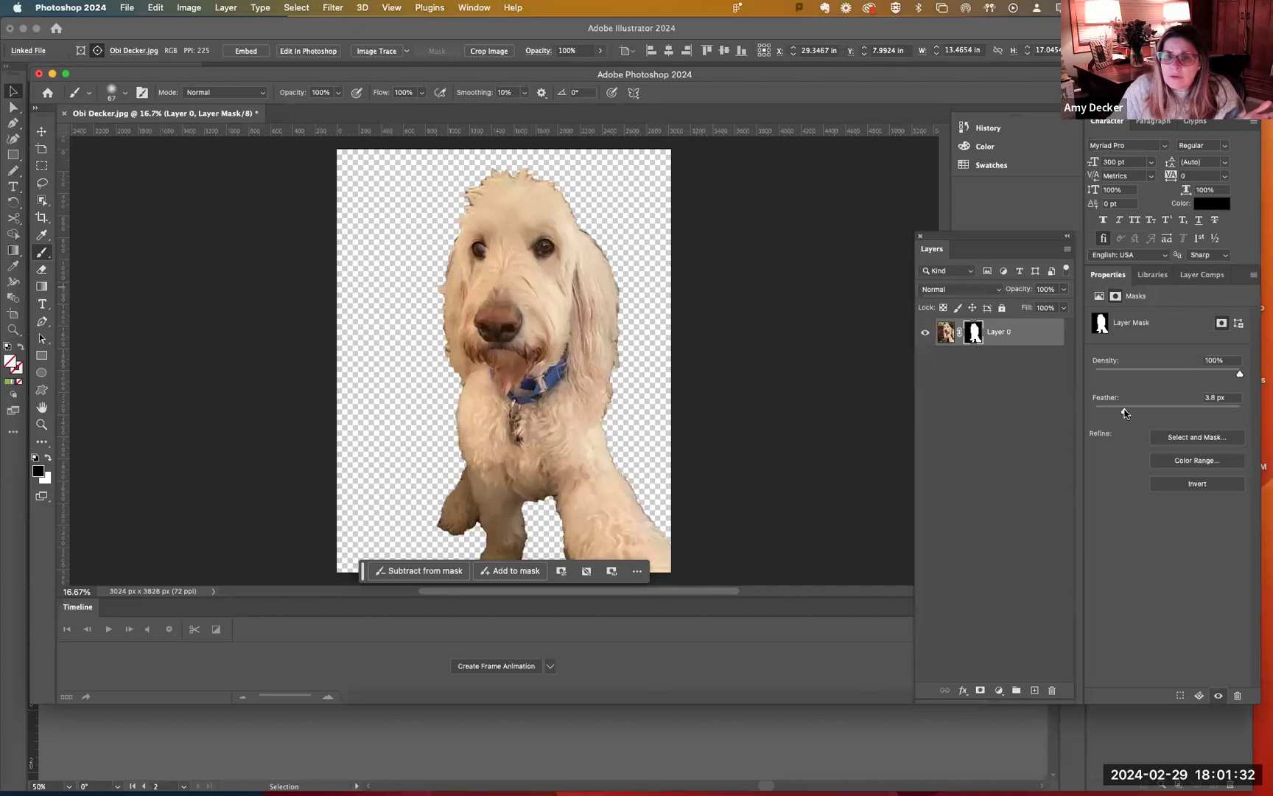
Check the layer's blending mode setting and set the layer filter to Smart Object
click(999, 289)
click(1002, 291)
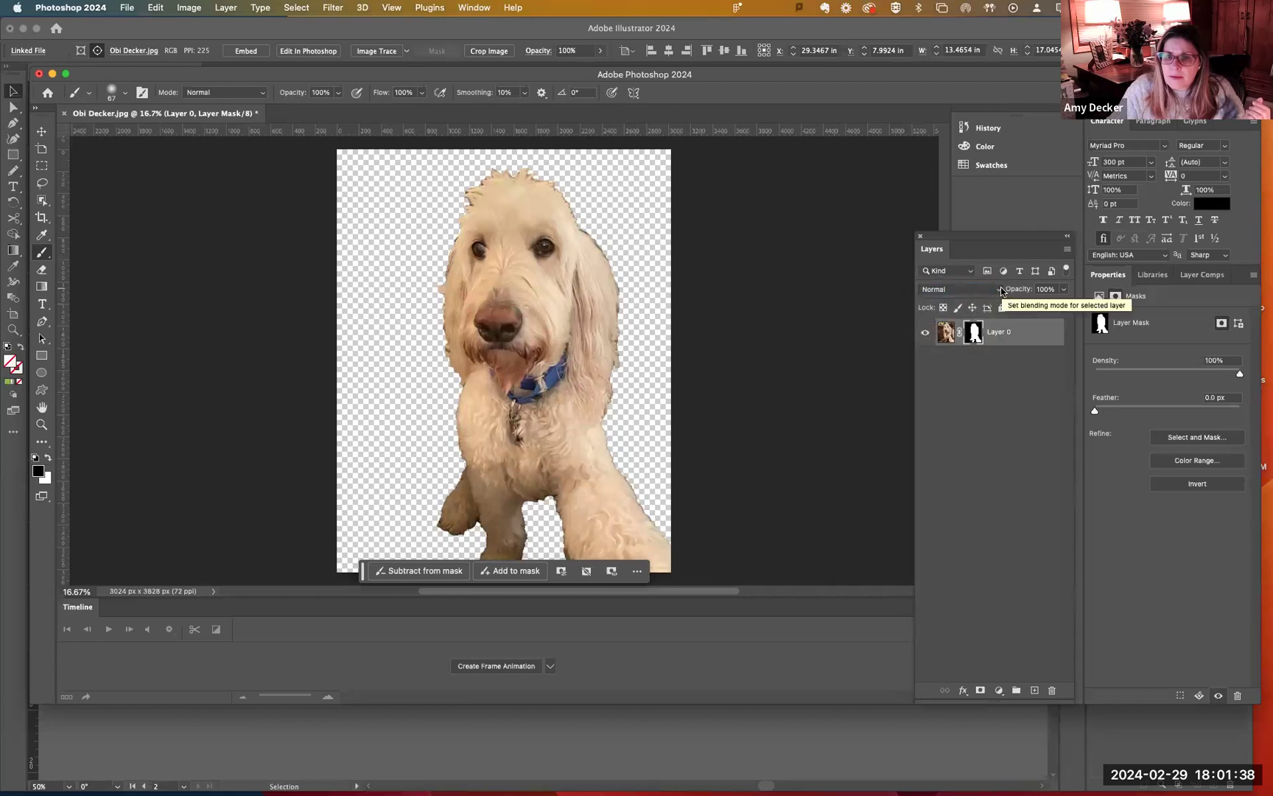
click(968, 270)
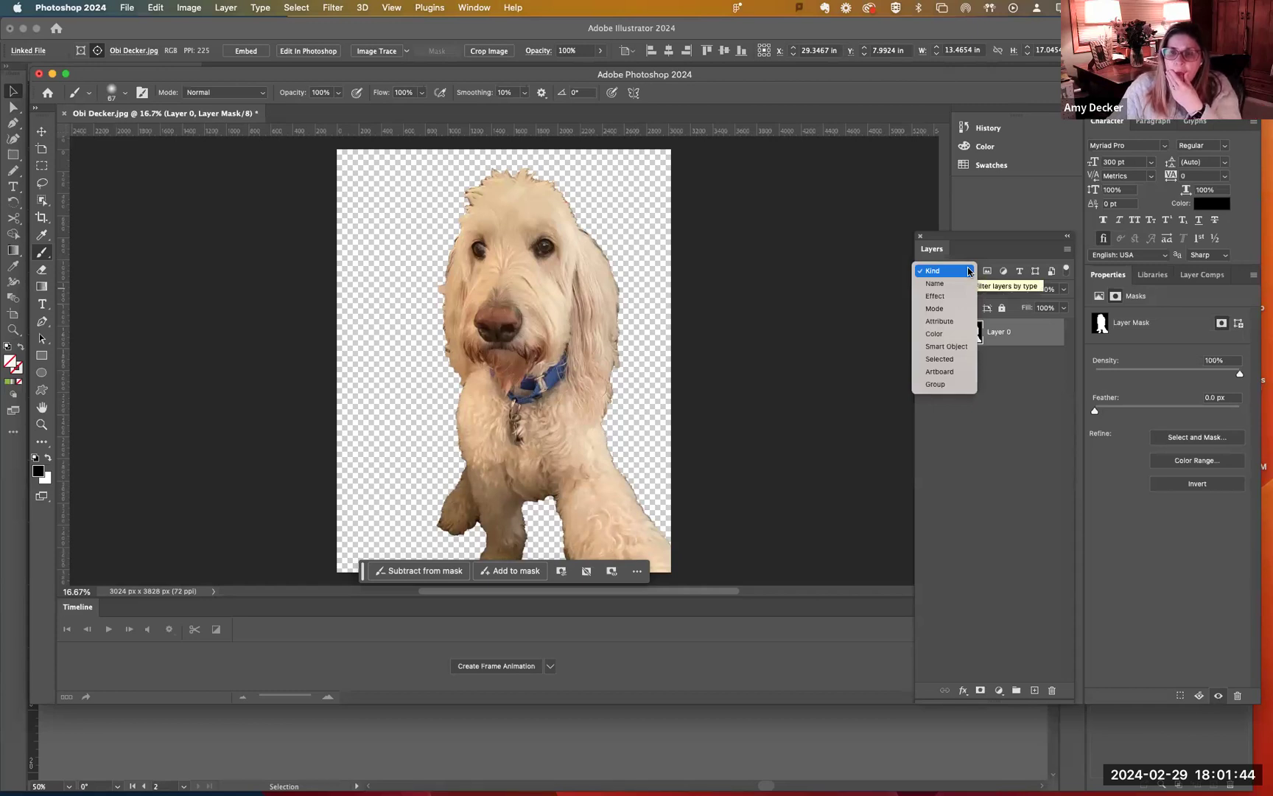
click(948, 347)
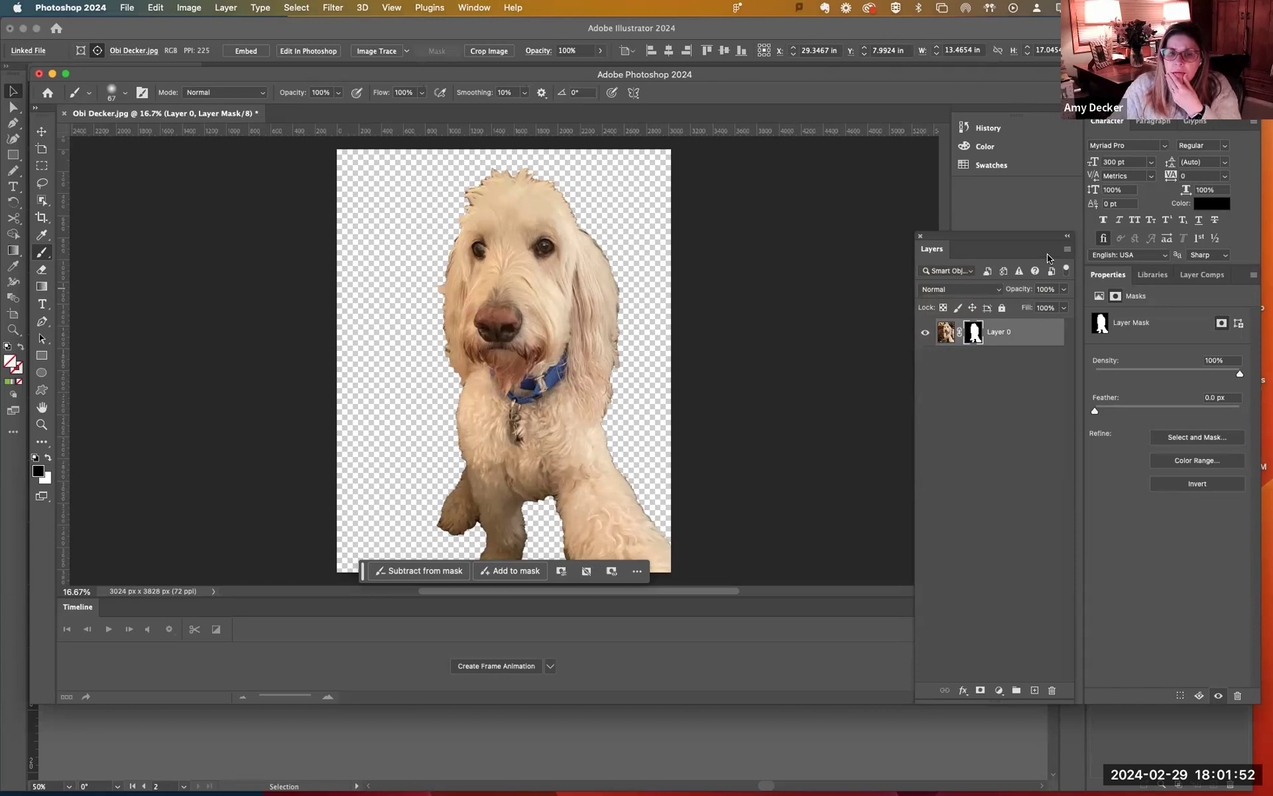
Save the masked photo to the Desktop in Photoshop format, adding _mask to the file name and keeping Maximize Compatibility on
click(128, 8)
click(145, 153)
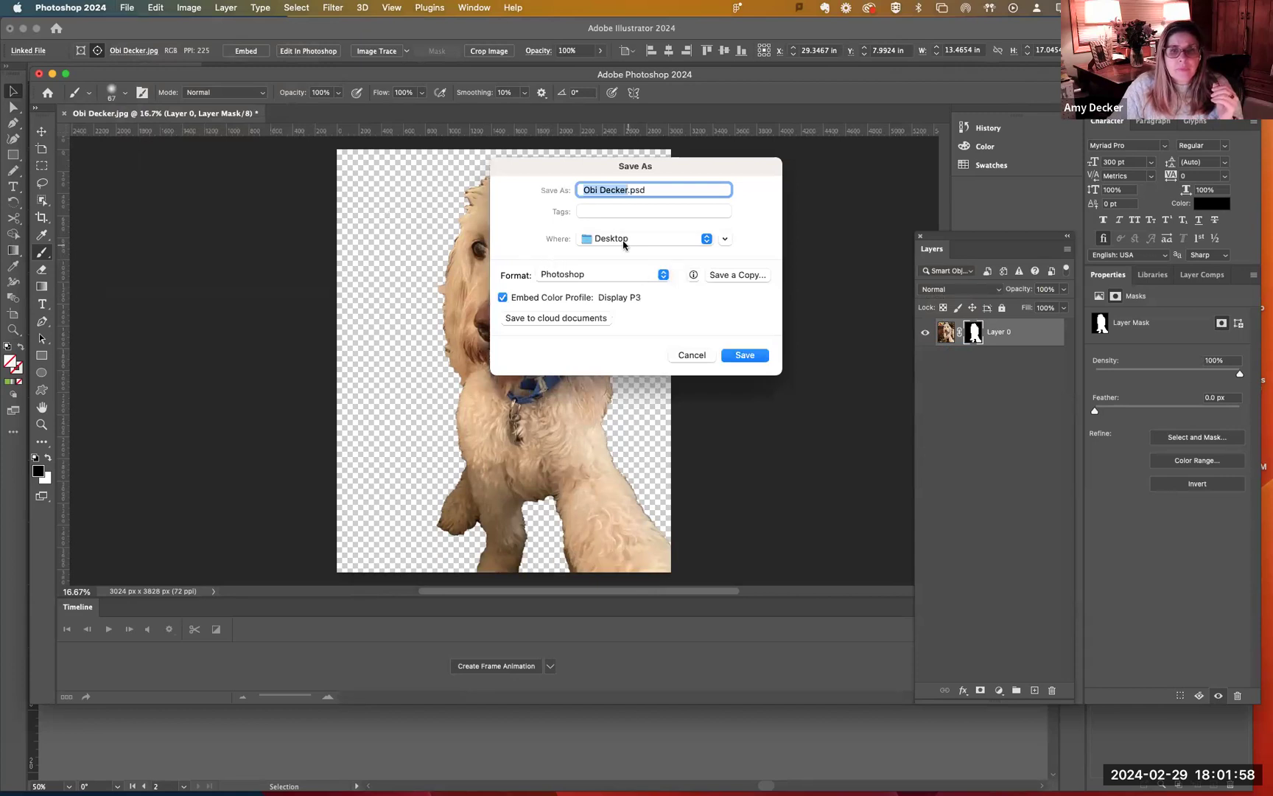
click(630, 190)
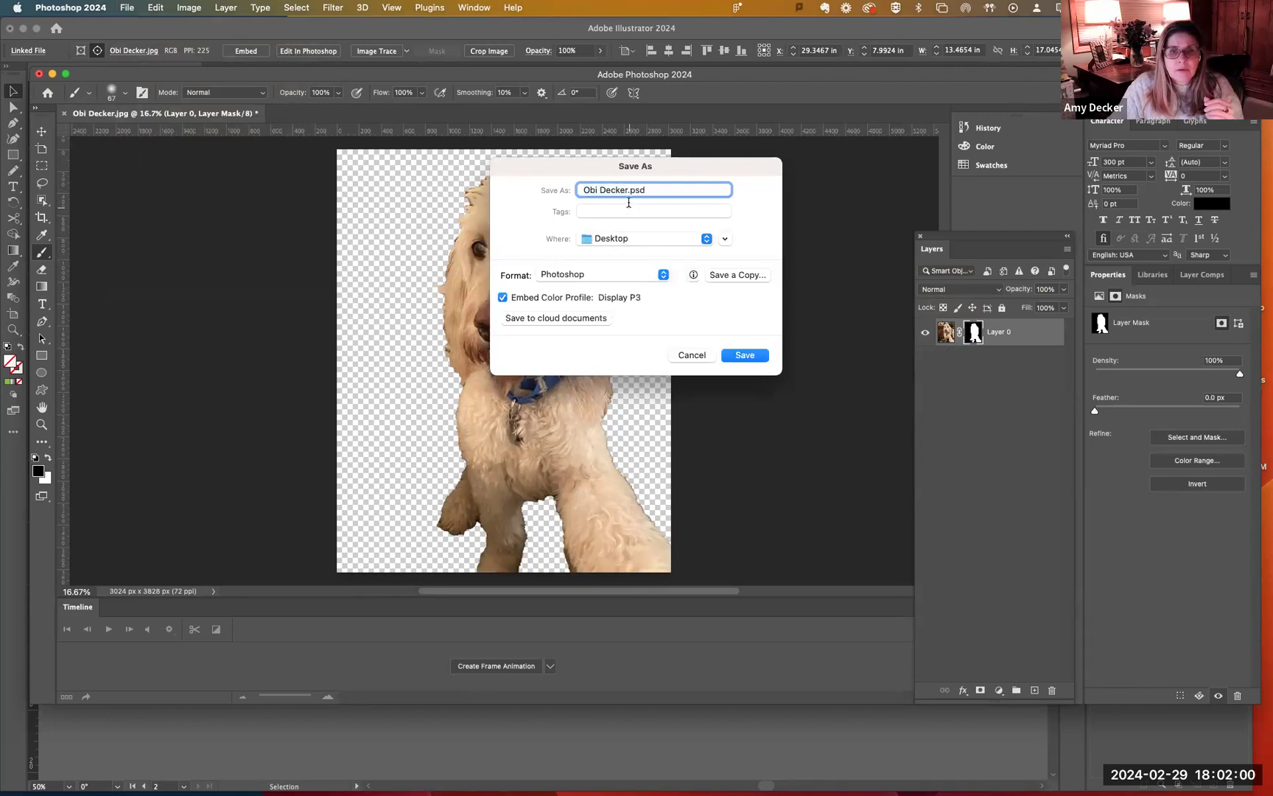
click(608, 276)
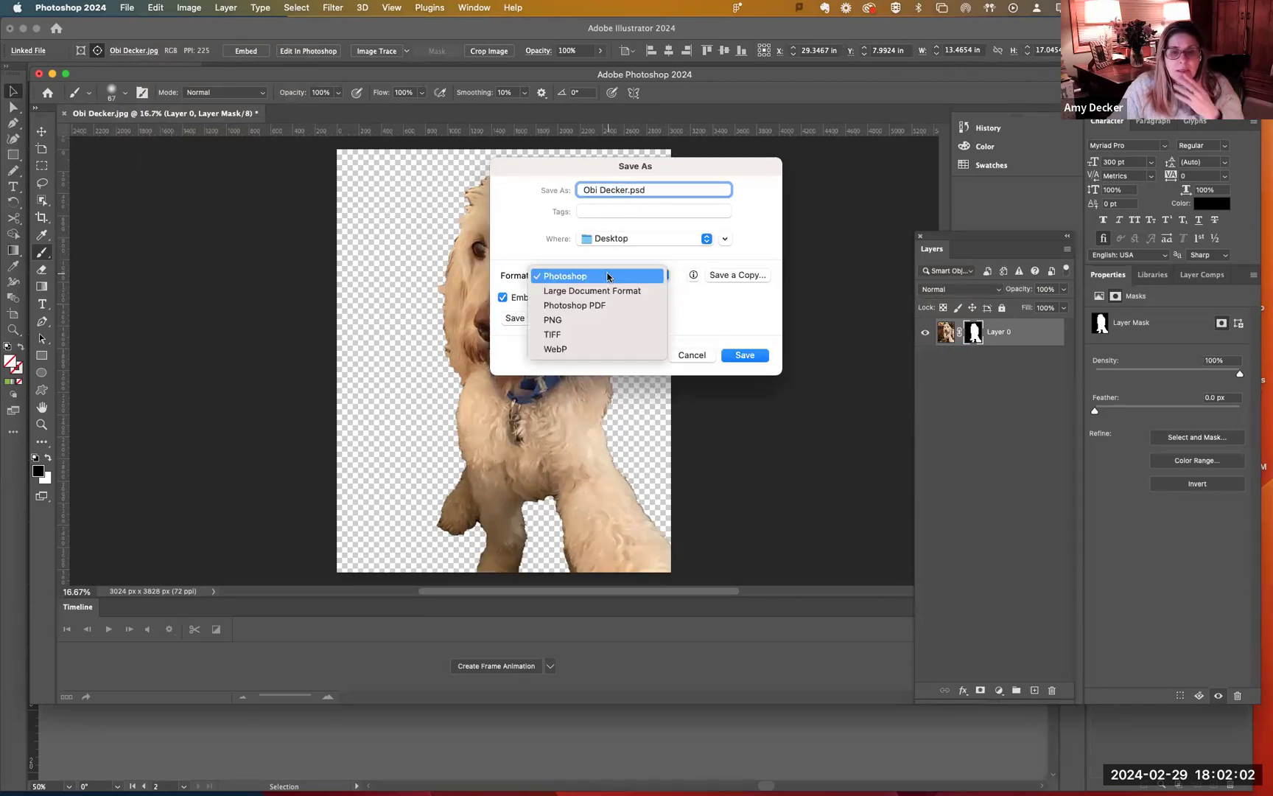
click(613, 212)
click(627, 189)
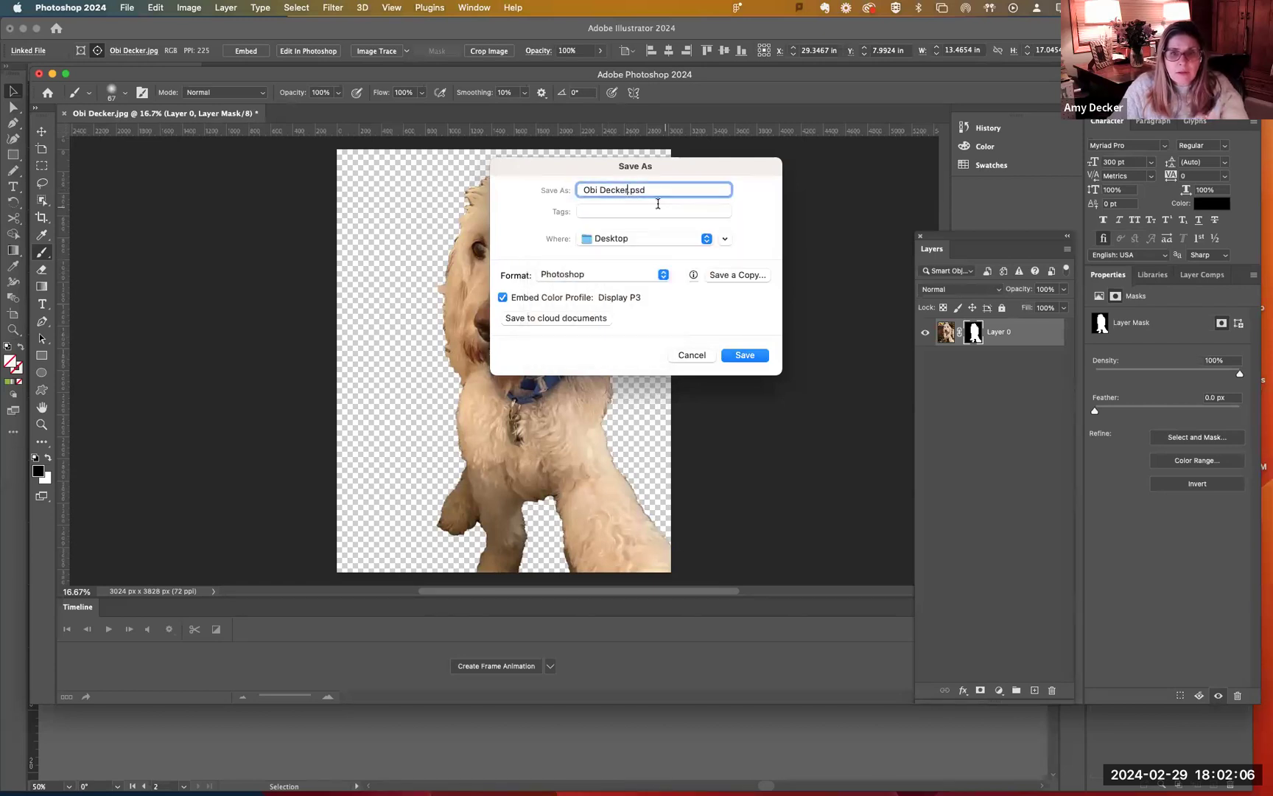
text(_mask)
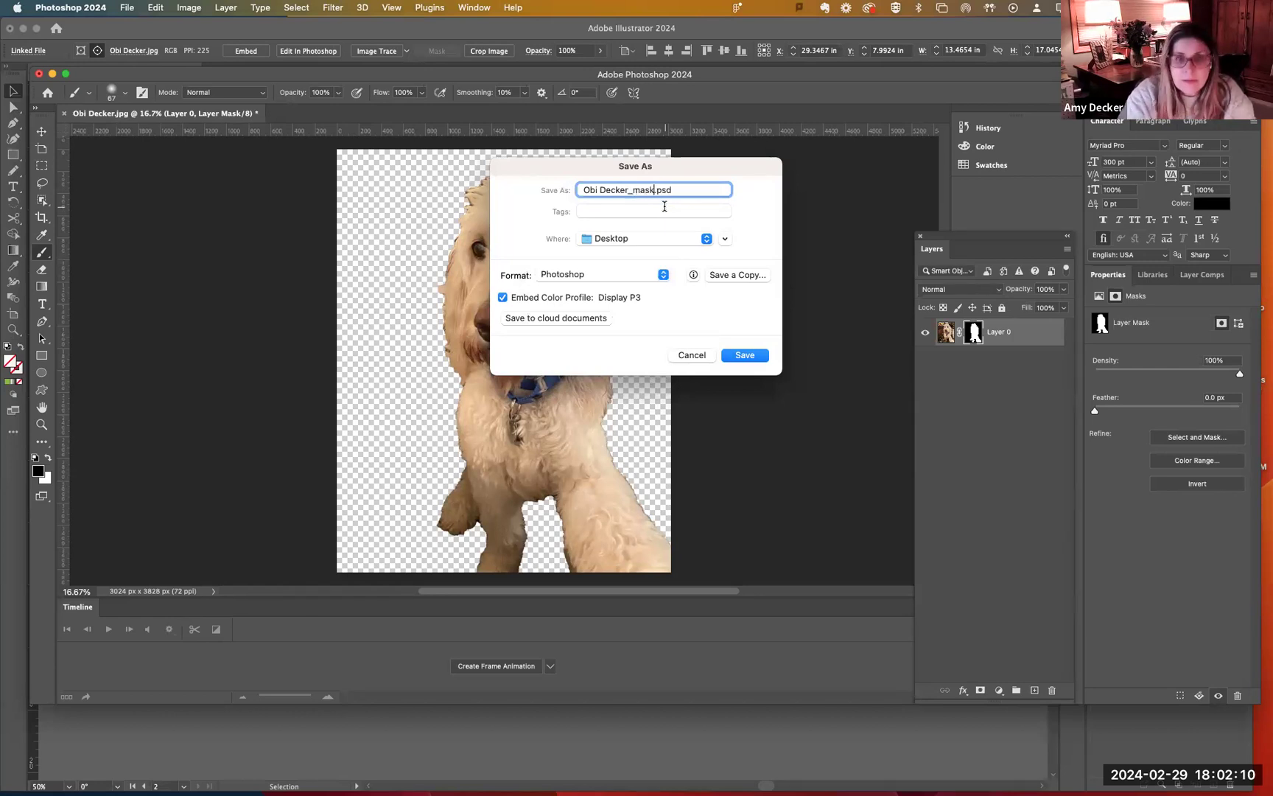
click(740, 358)
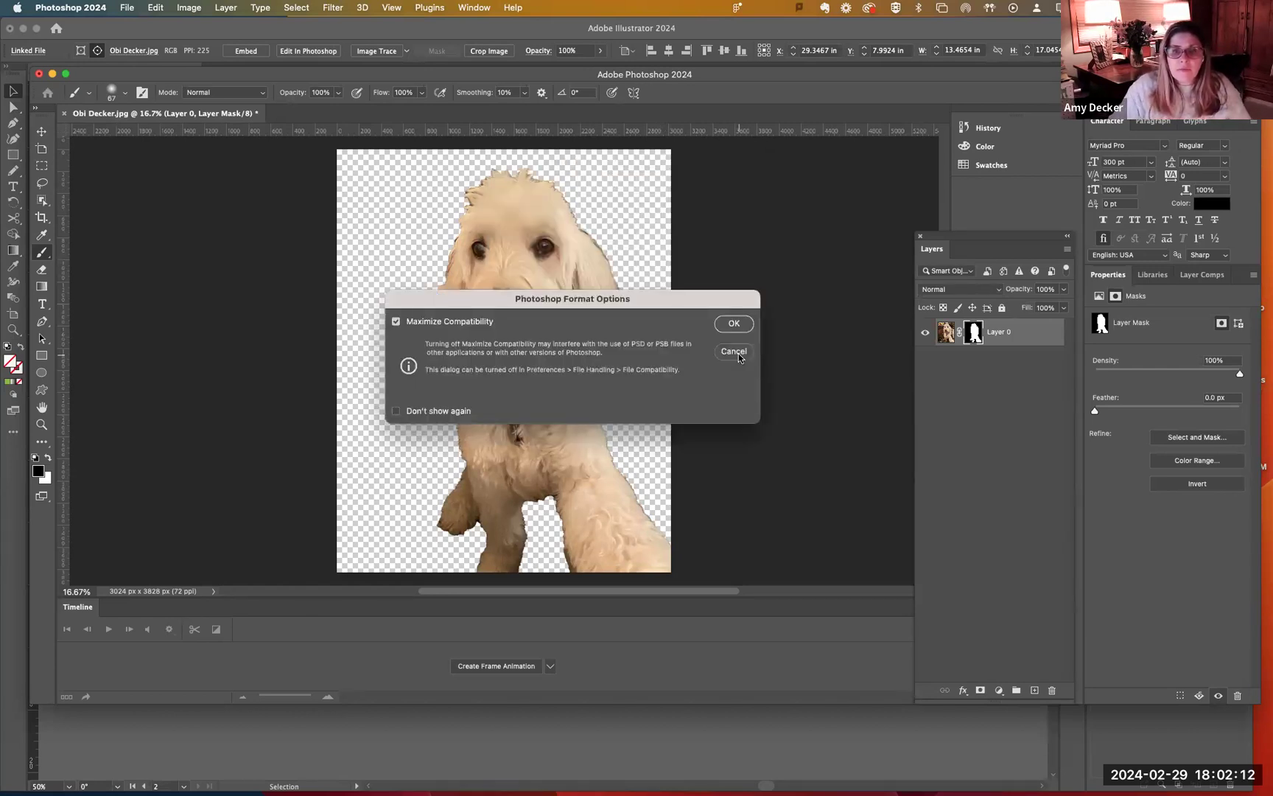
click(734, 324)
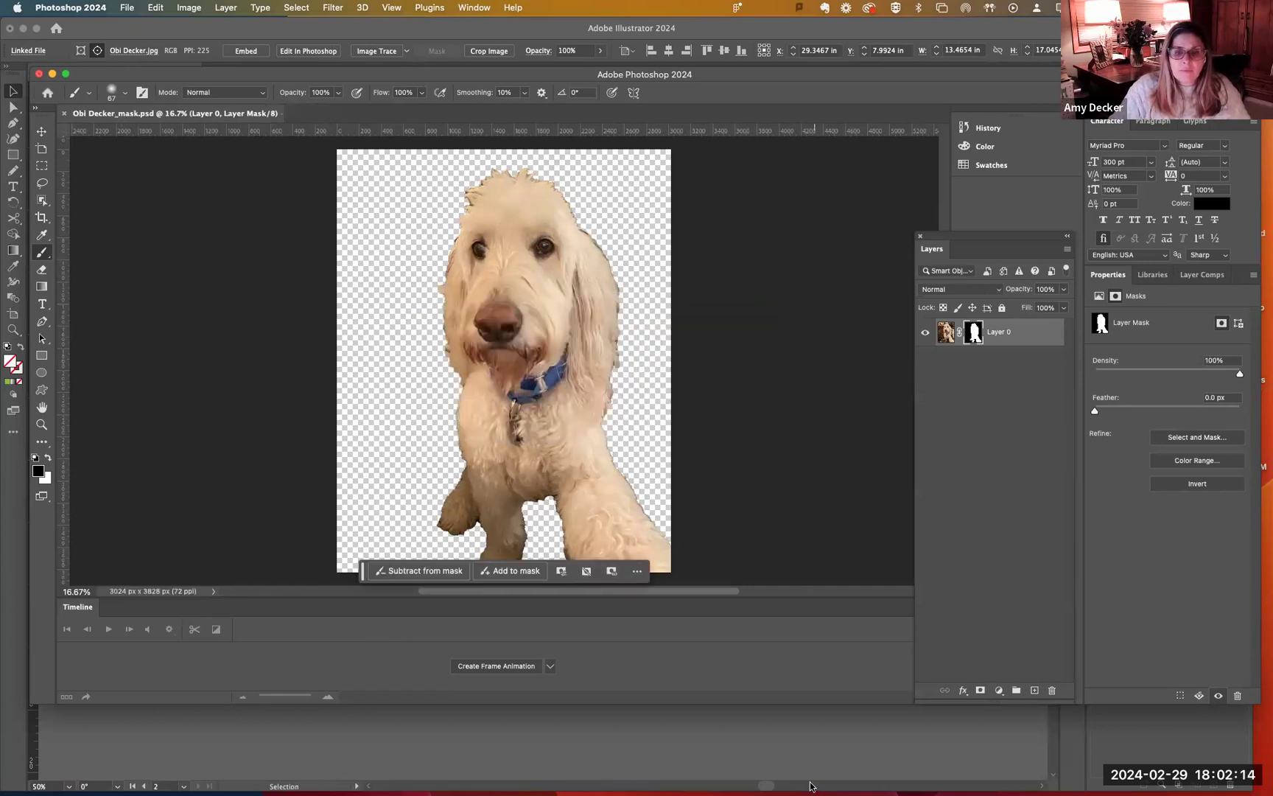
Switch back to Illustrator, shift the original dog photo about 3 in right and slightly down within its clip group, and deselect it
click(806, 742)
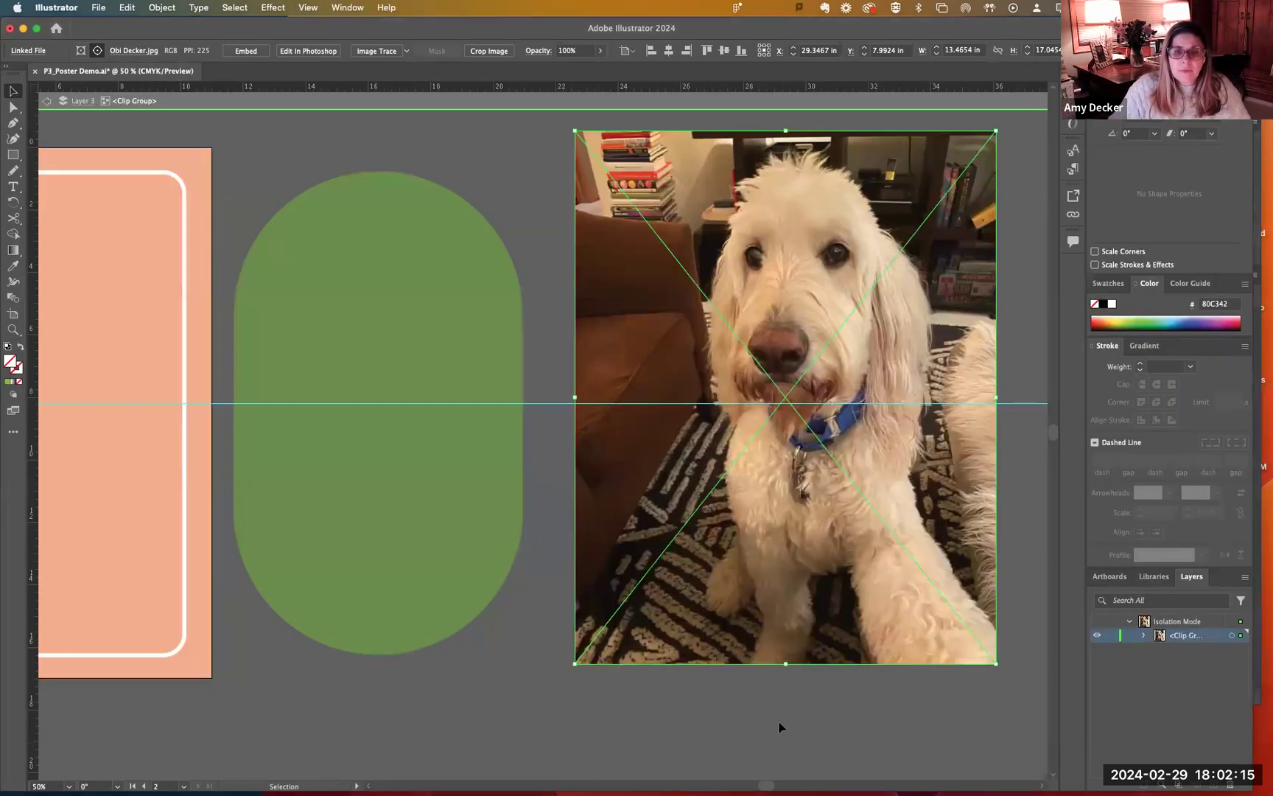
click(540, 232)
drag(738, 214, 838, 230)
click(311, 123)
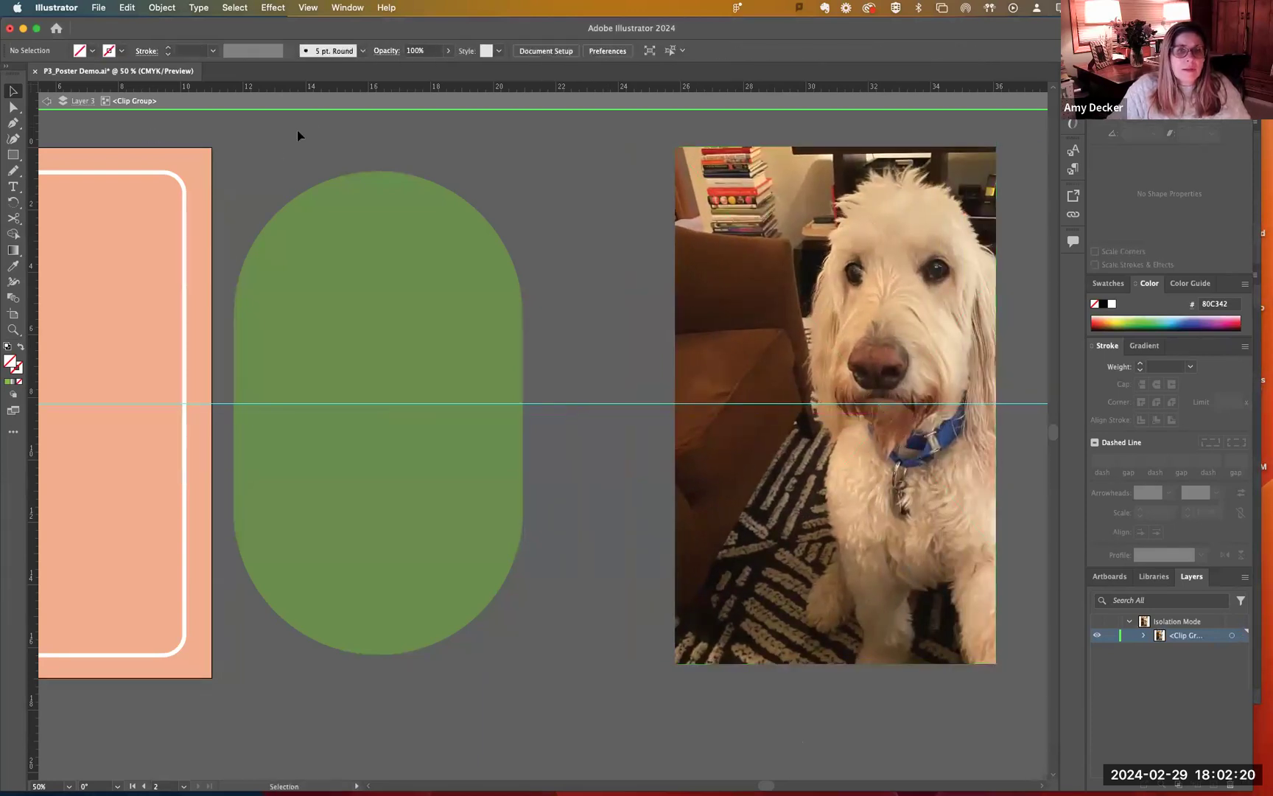
Place the masked dog PSD from the Desktop as a linked image about 10.75 in wide across the green rounded shape
click(98, 7)
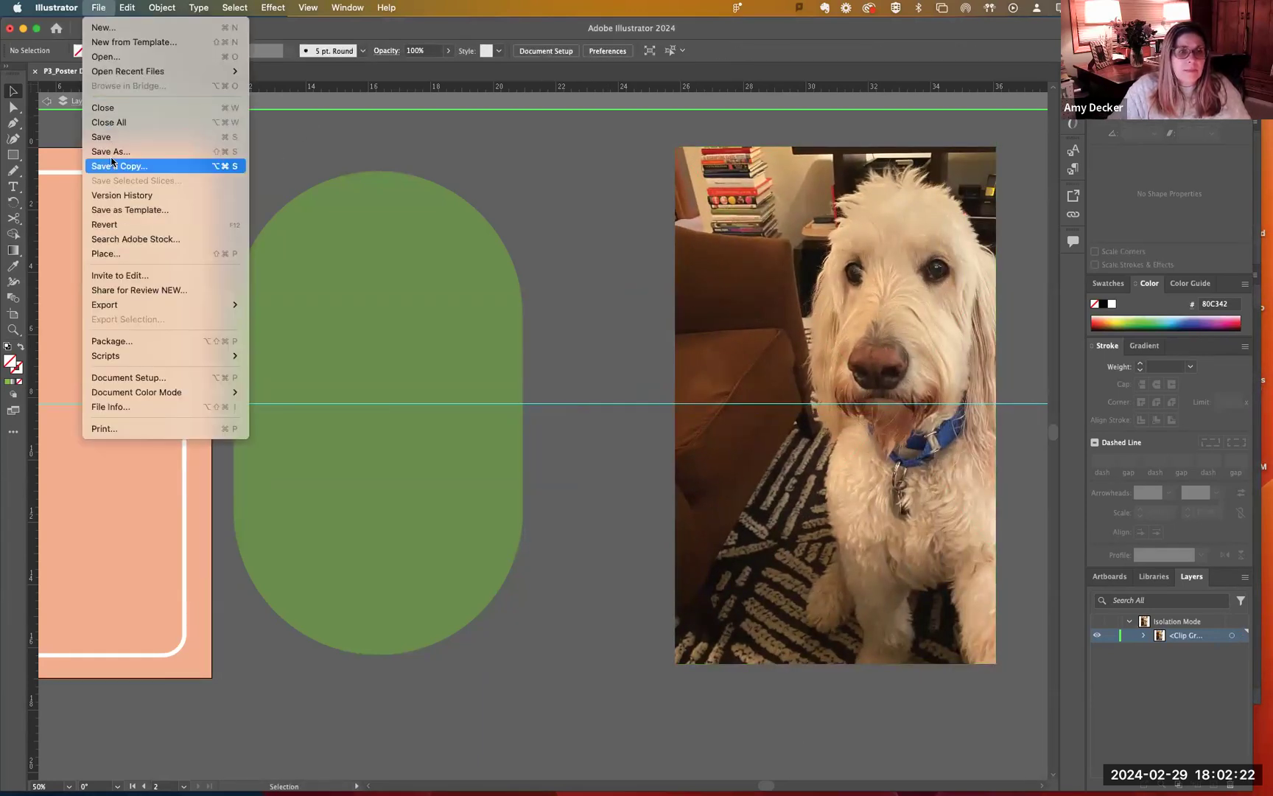
click(109, 253)
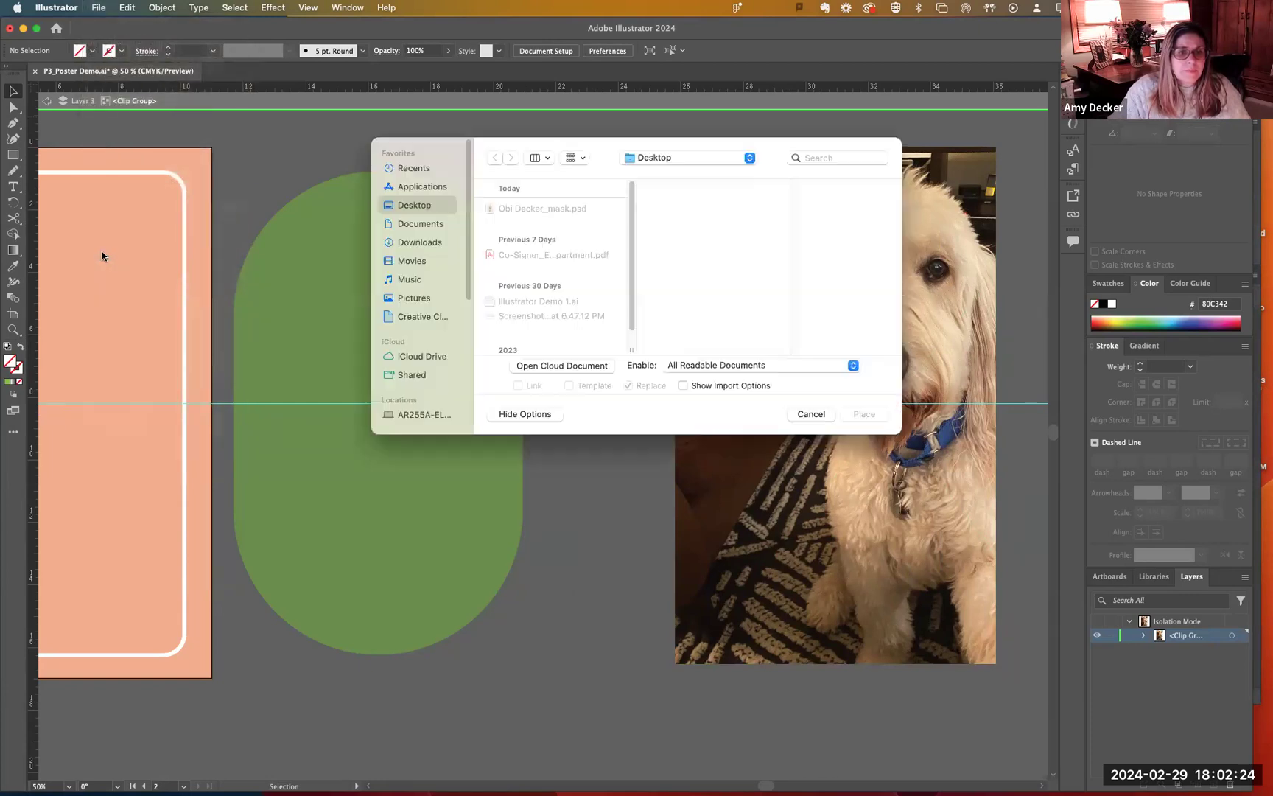
click(529, 210)
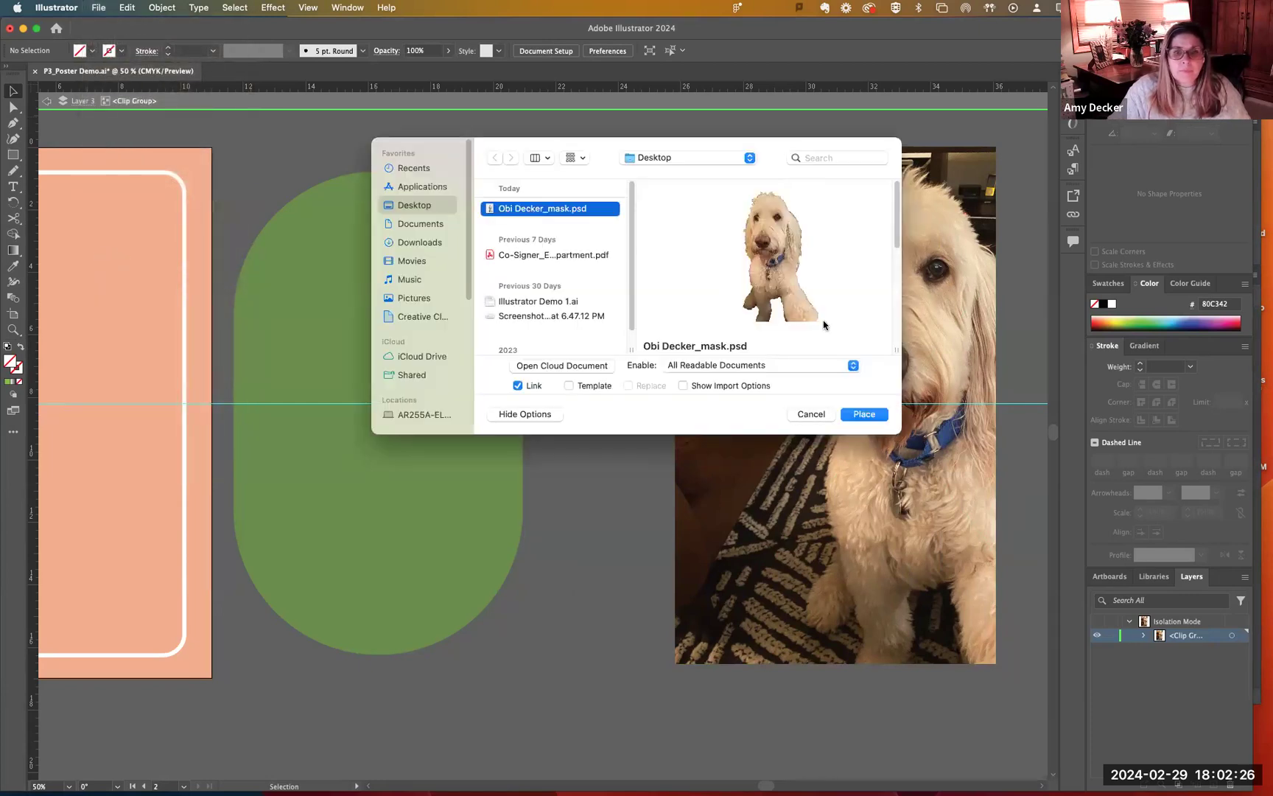
click(864, 413)
drag(266, 225, 600, 702)
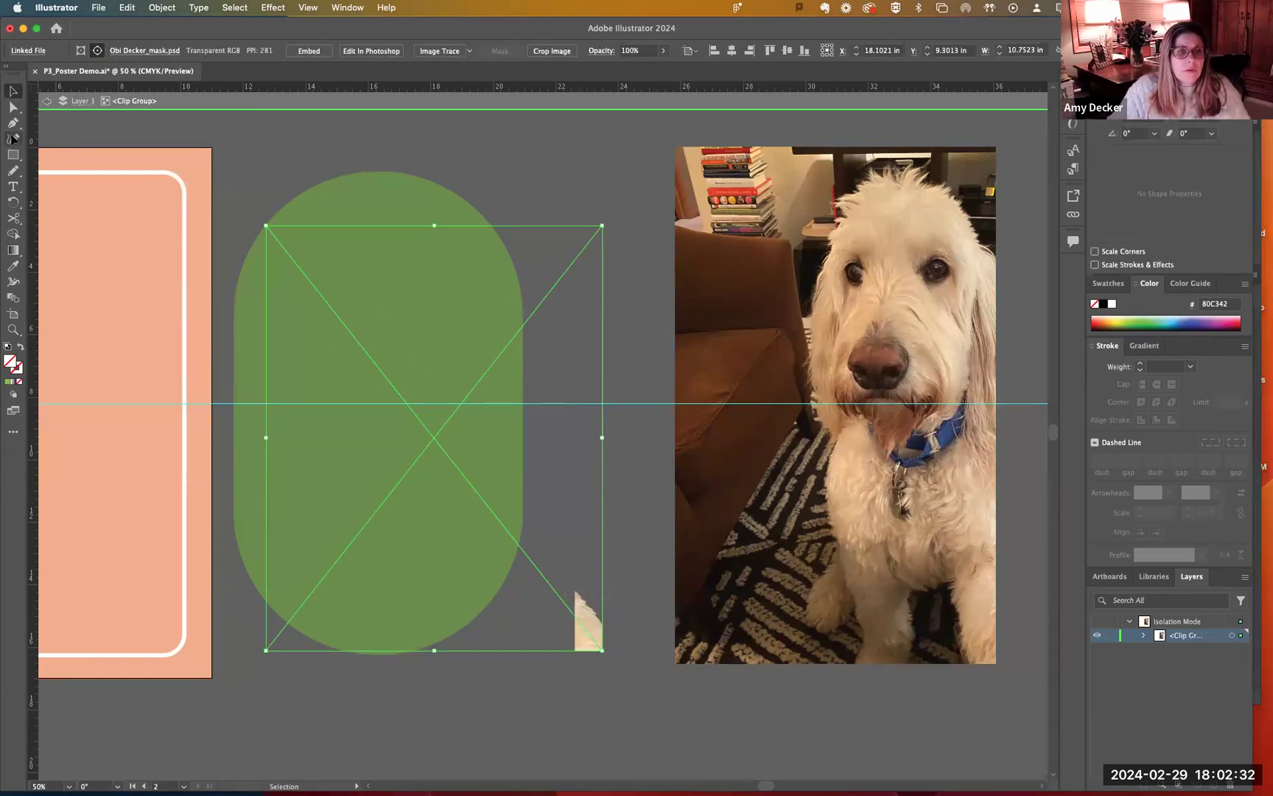
Move the placed cutout dog over the original photo's near edge and bring it to the front
drag(598, 303, 841, 244)
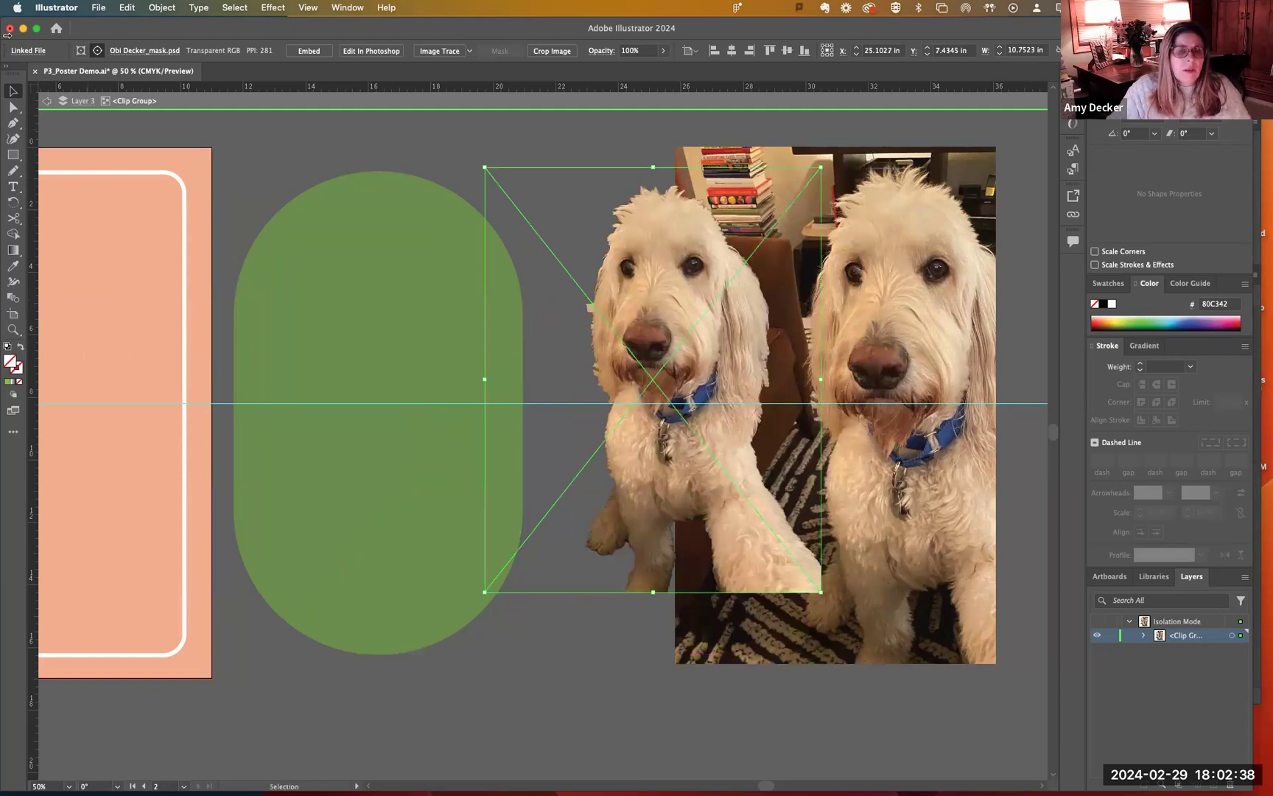
click(155, 7)
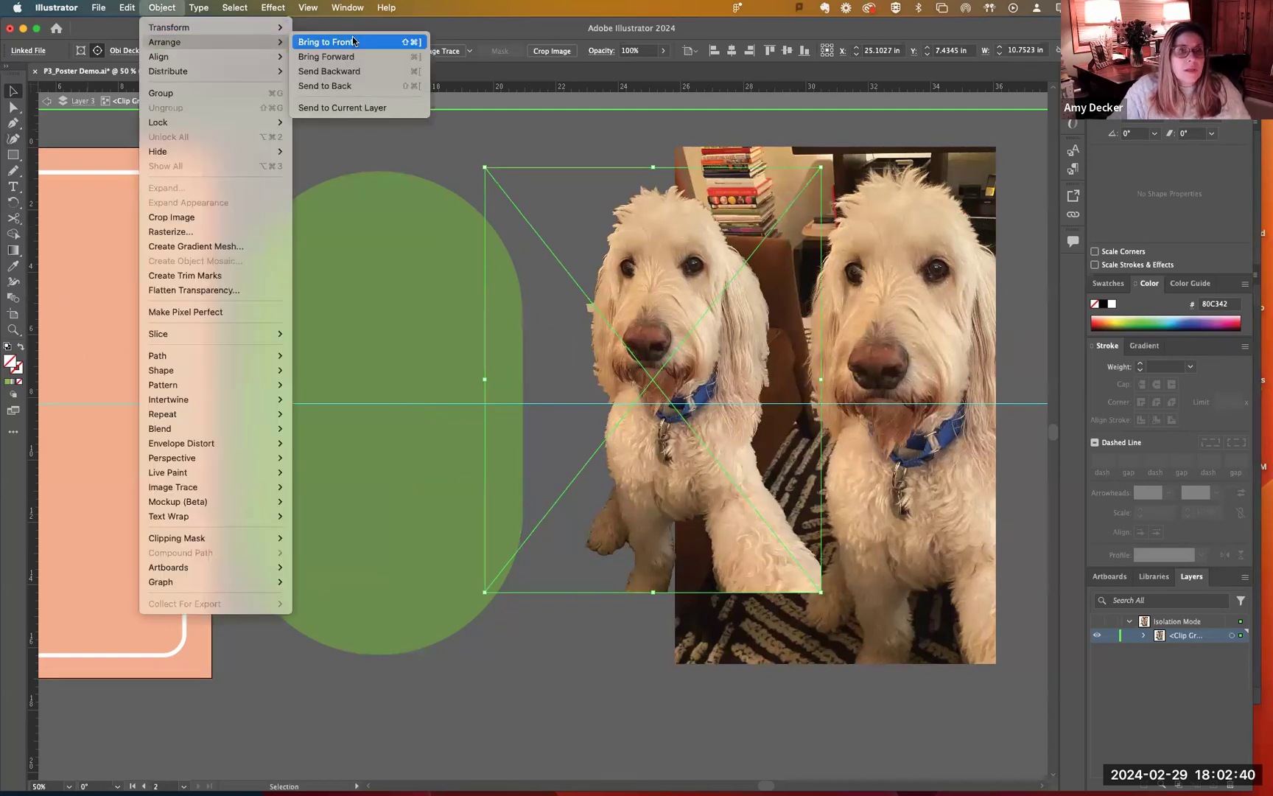
click(322, 40)
drag(660, 249, 694, 270)
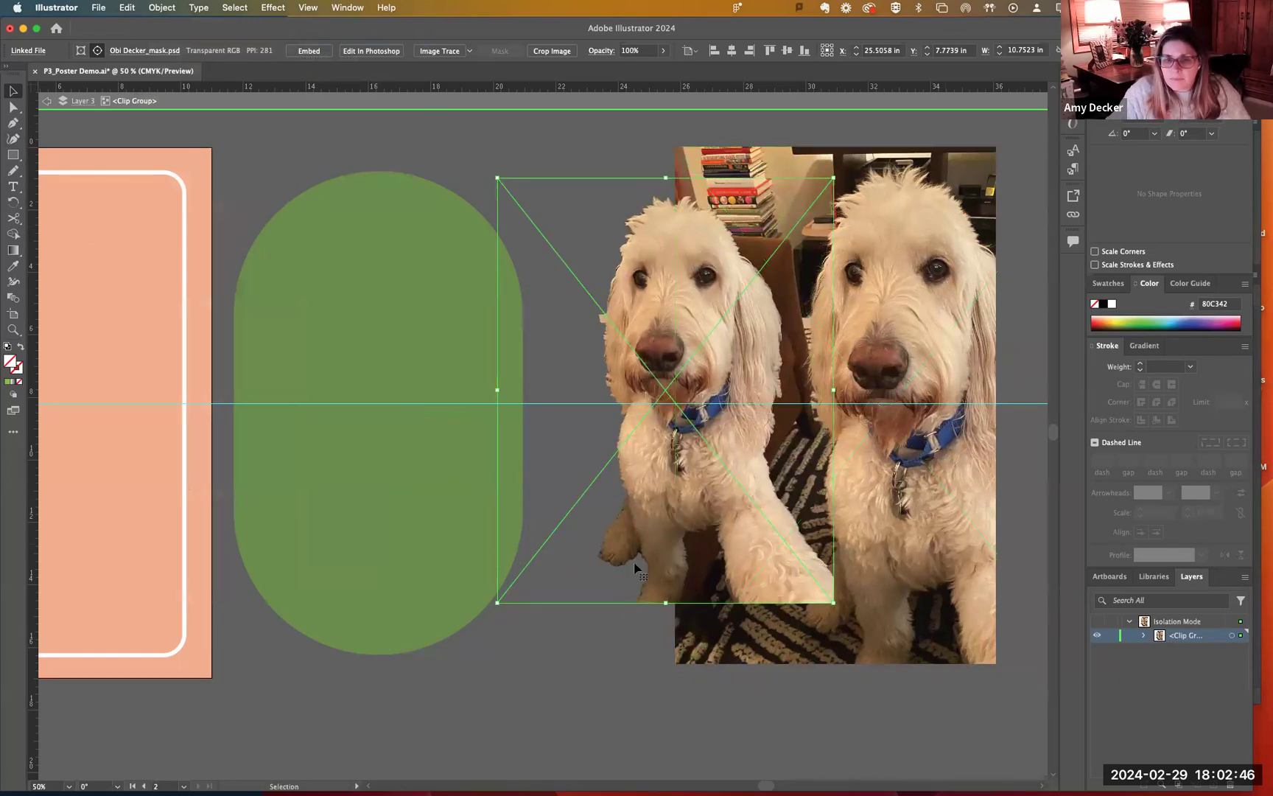
Exit isolation mode and reposition the clip group with both dog images at about X 30 in, Y 7.14 in
double_click(610, 631)
drag(695, 330, 753, 312)
click(655, 335)
click(619, 309)
click(753, 315)
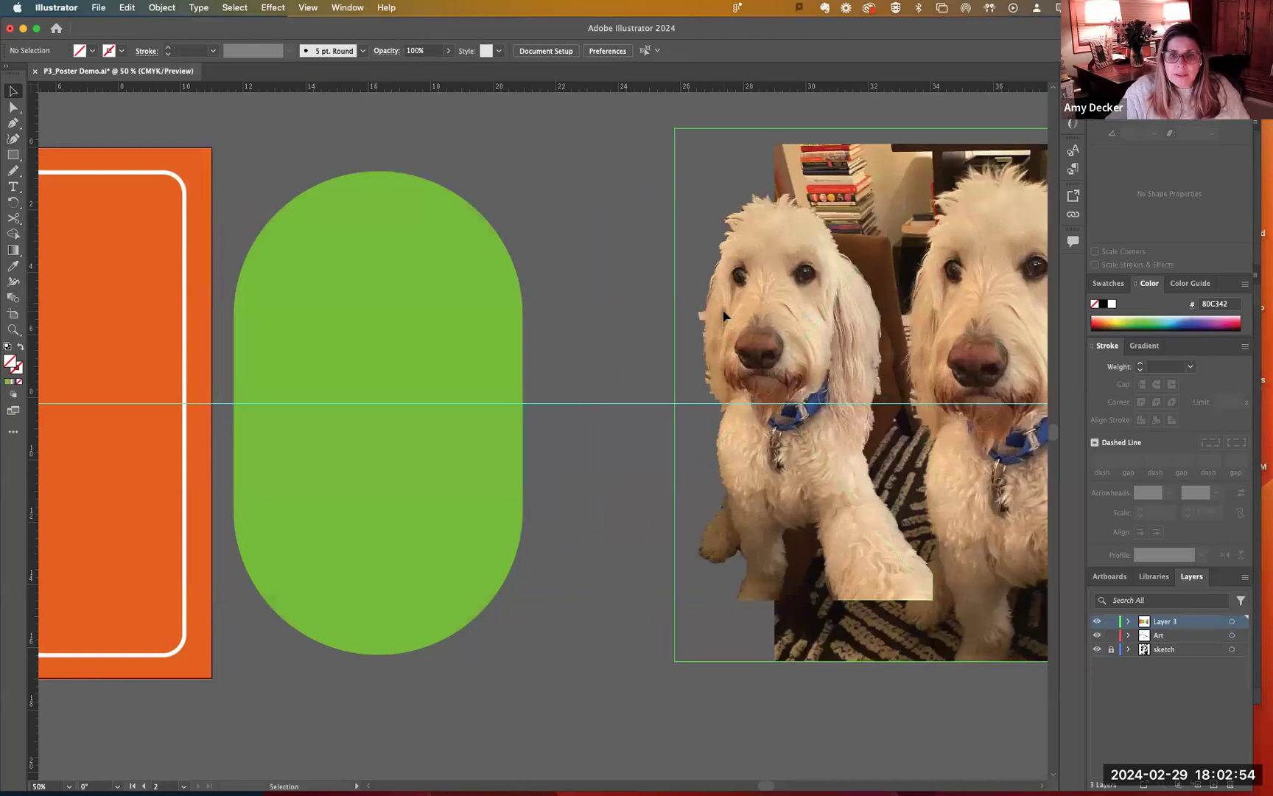
right_click(694, 308)
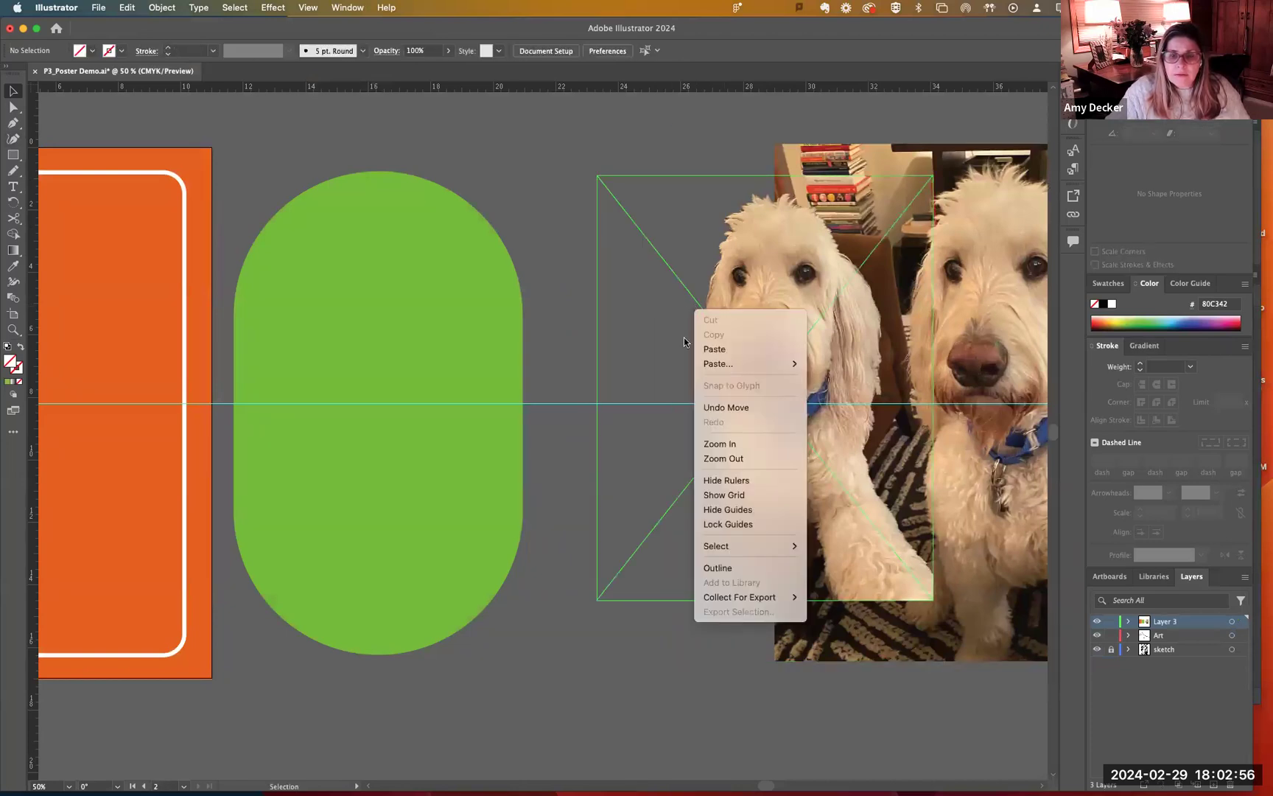
click(683, 337)
click(682, 298)
drag(682, 301, 603, 277)
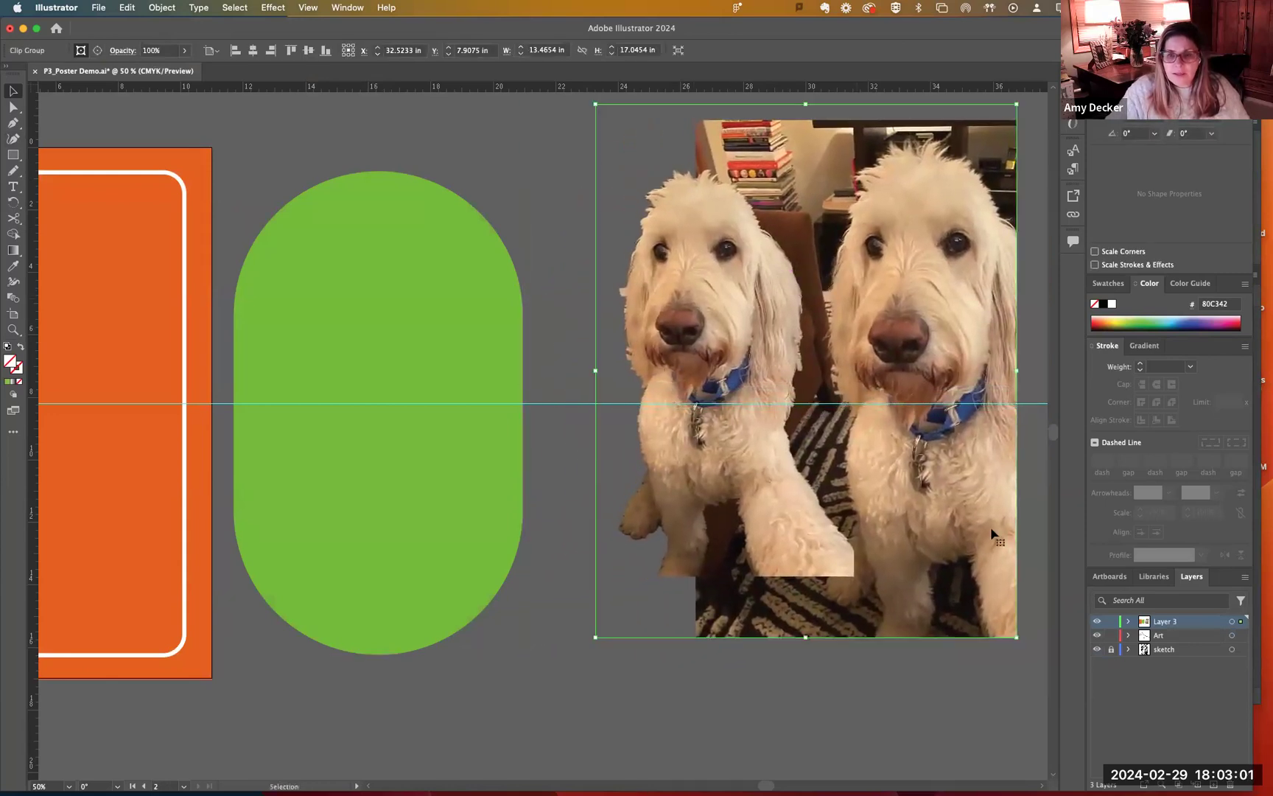
Expand Layer 3, highlight the clip group in the layer list and deselect the artwork
click(1129, 622)
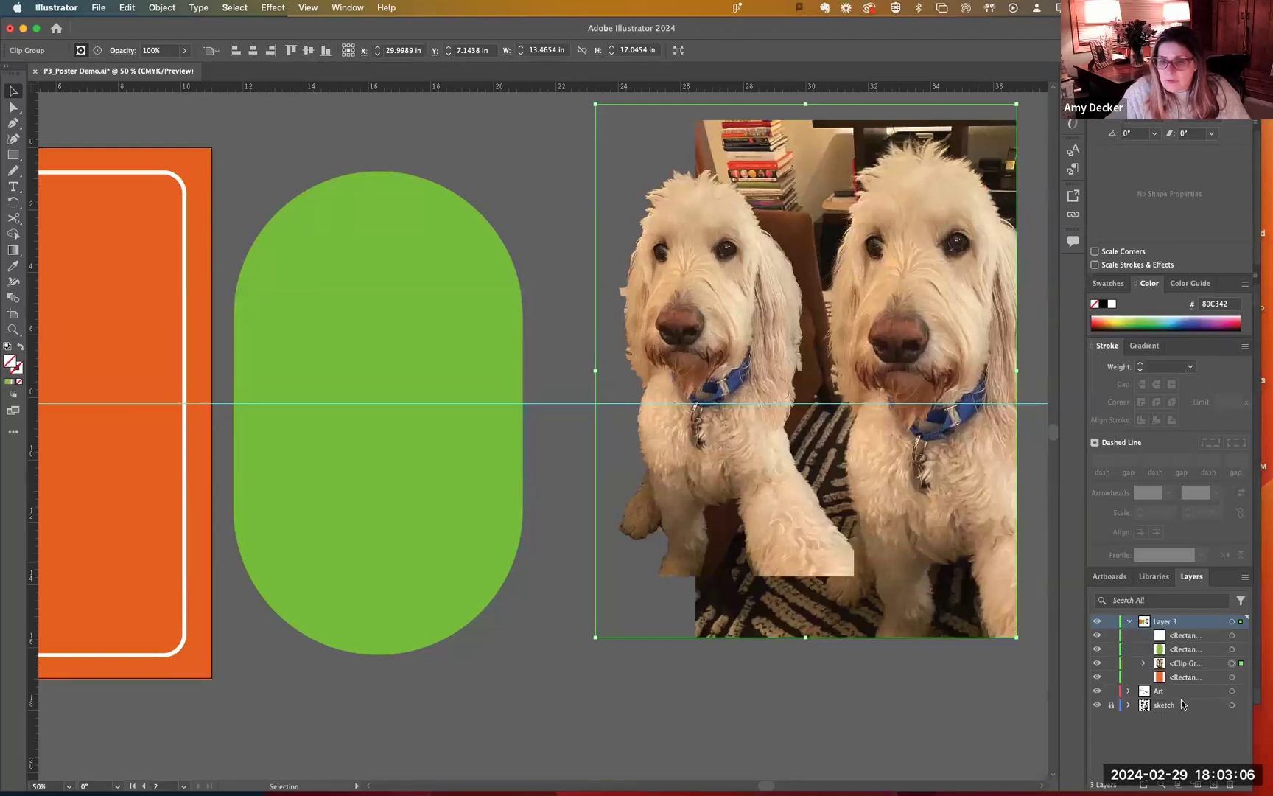
click(1187, 663)
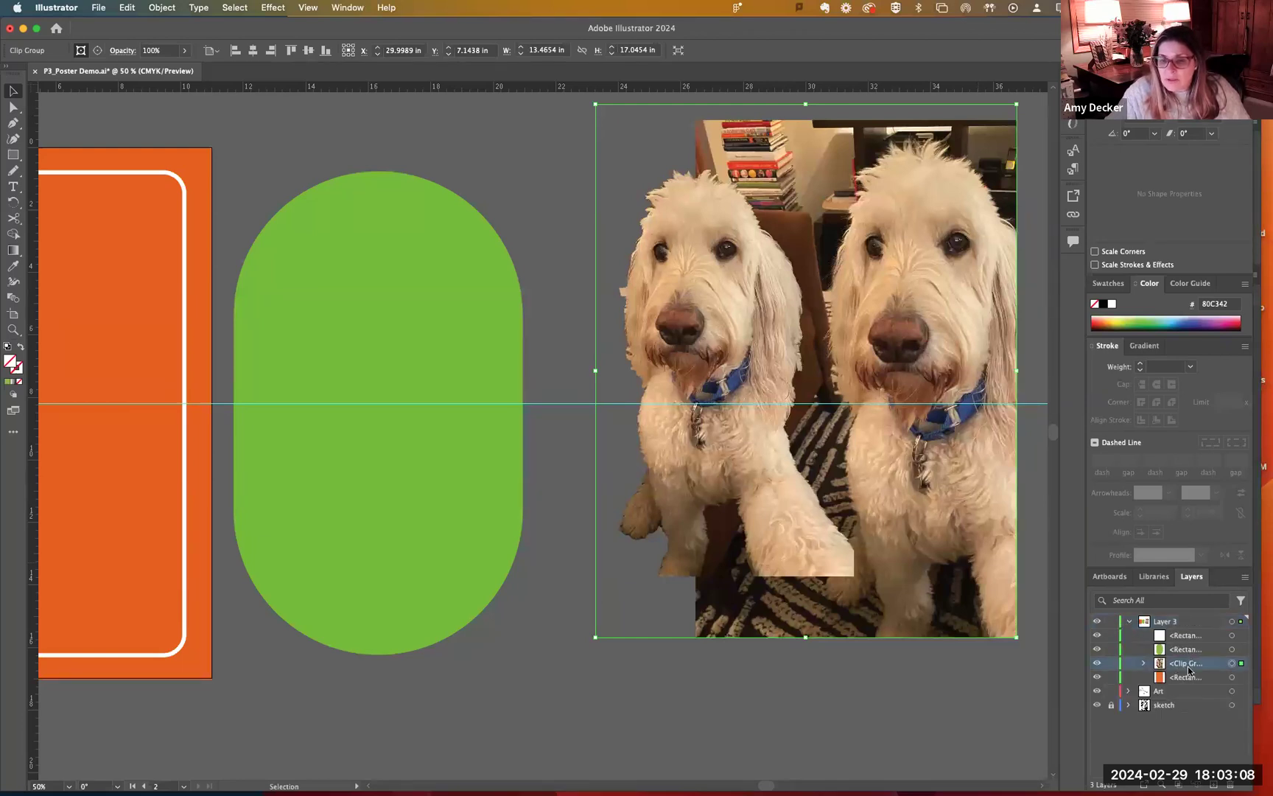
click(611, 682)
click(698, 485)
click(934, 747)
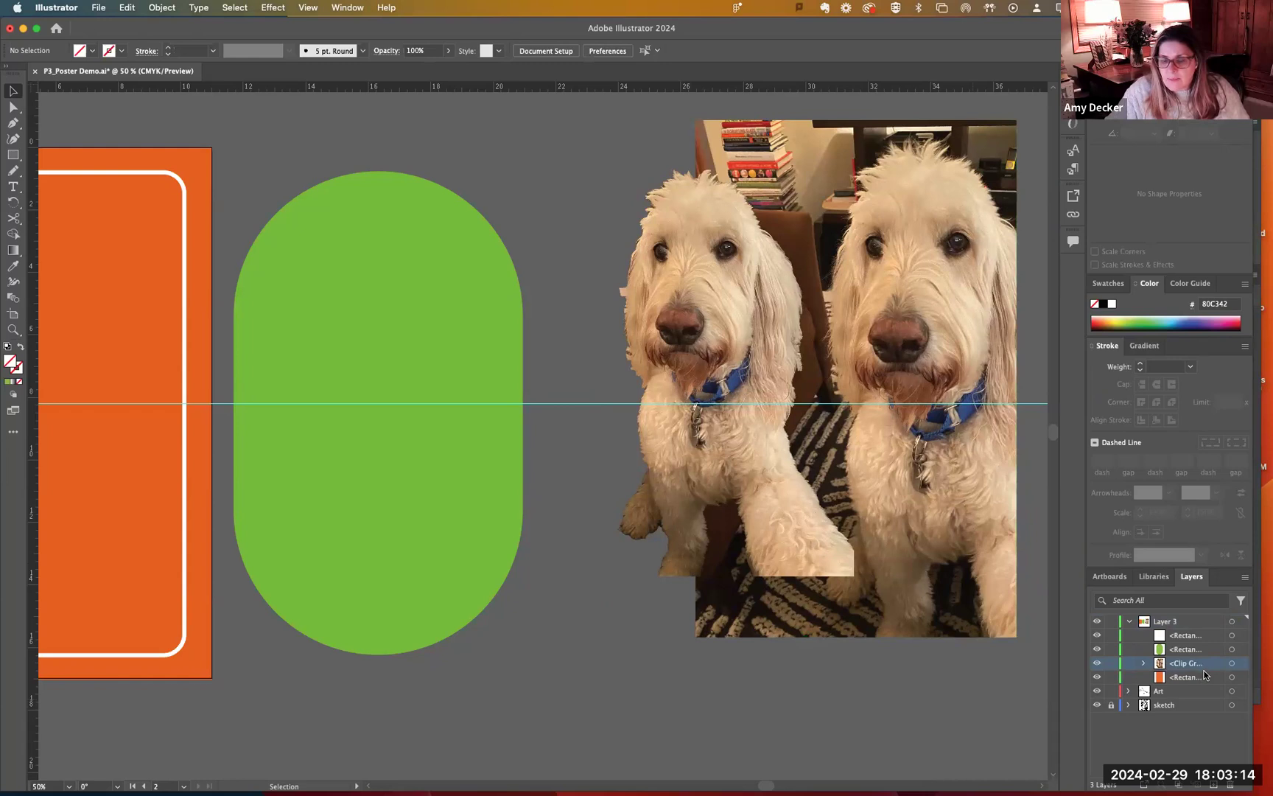
Try deleting the clip group with both dog images, and undo the deletion
click(812, 524)
click(898, 709)
click(809, 560)
click(849, 651)
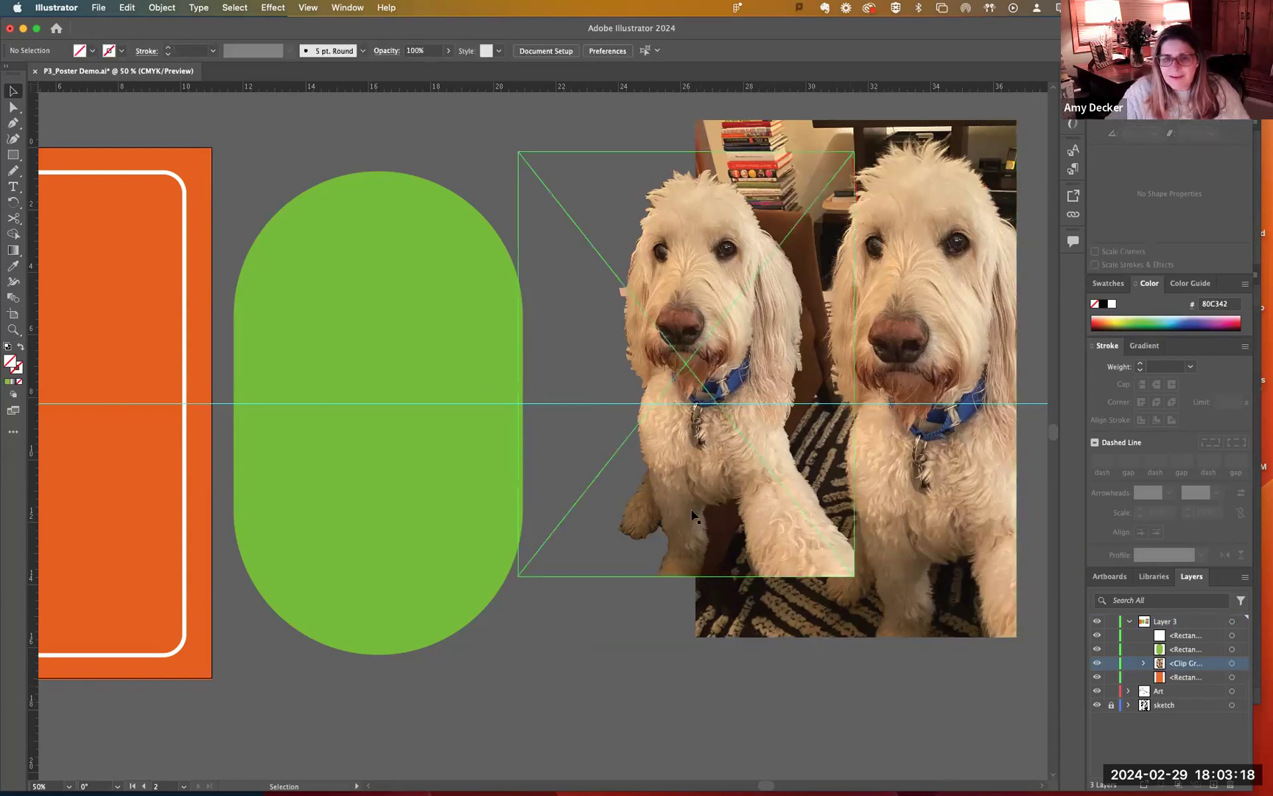
click(645, 510)
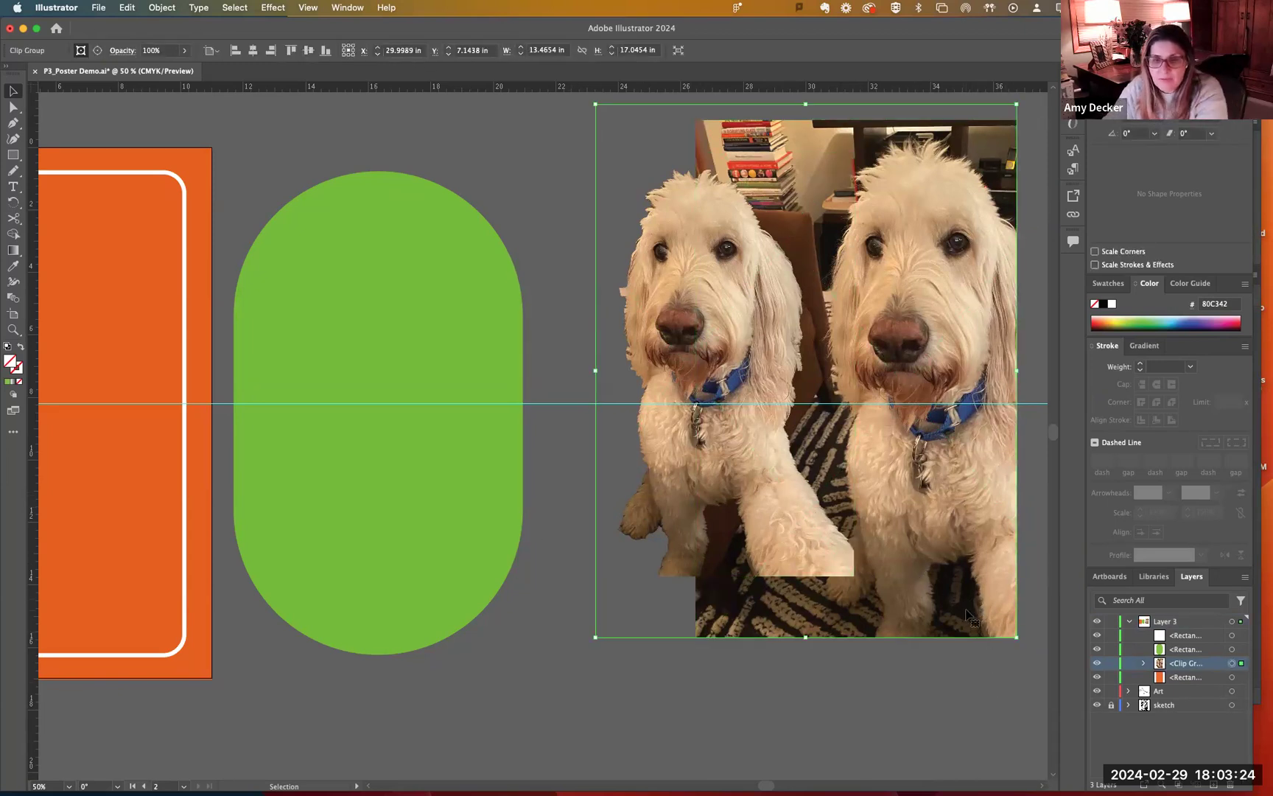
key(Delete)
key(super+z)
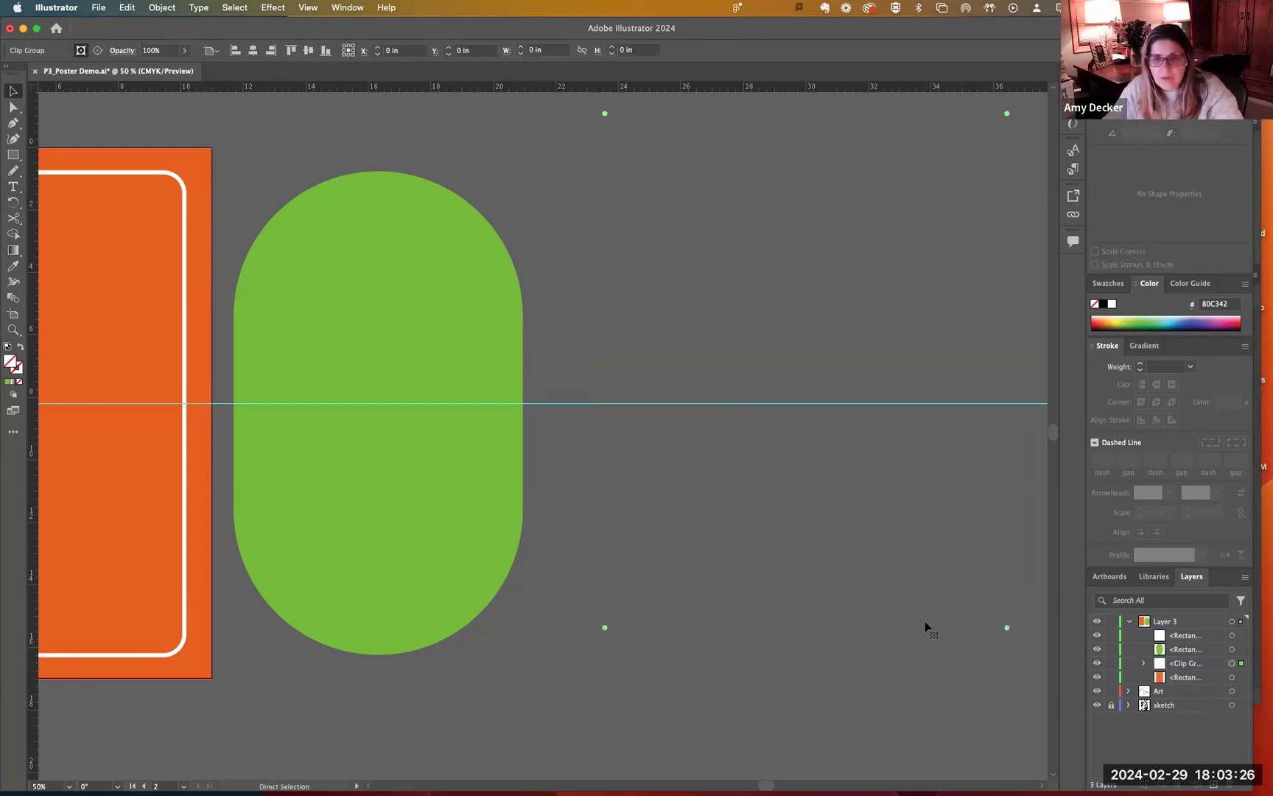
Move the clip group to about X 27.84 in, Y 7.55 in and expand its contents in the layer list
click(921, 646)
drag(938, 618, 870, 625)
click(1143, 663)
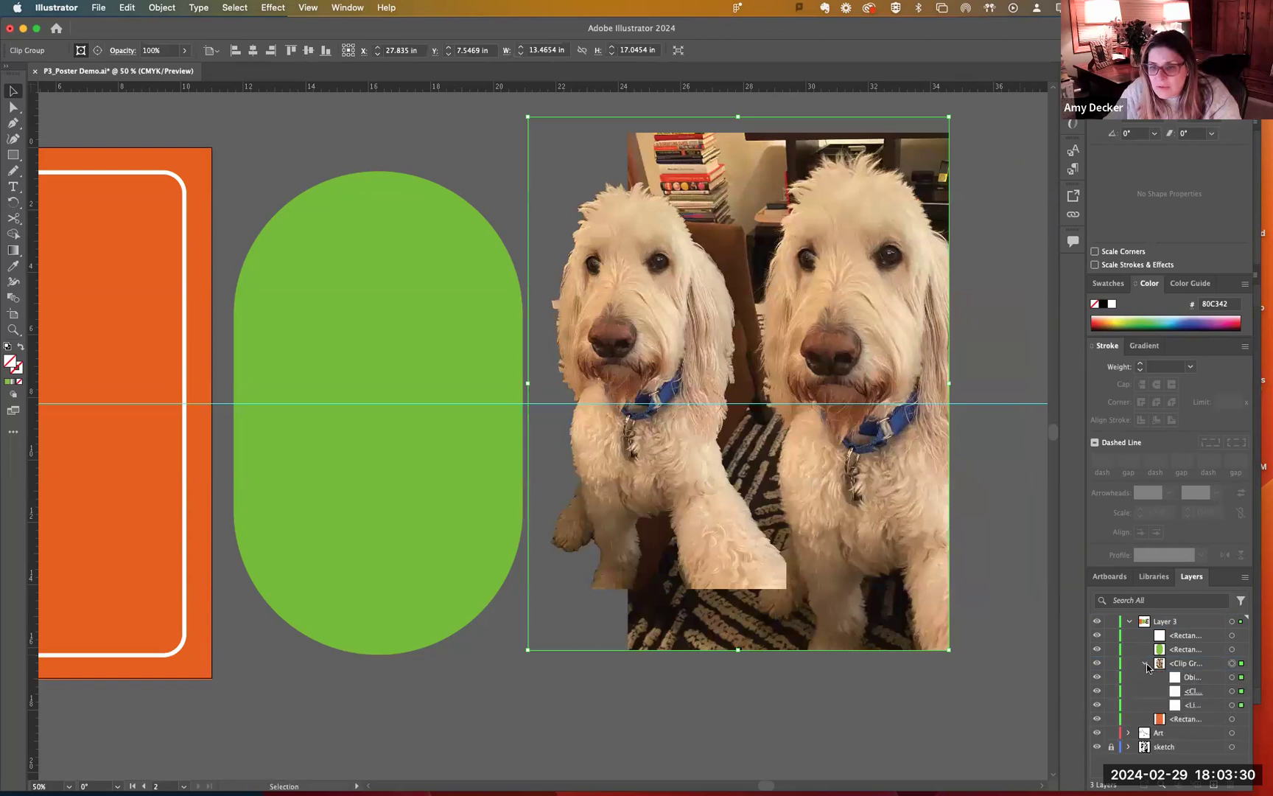
Try deleting the linked original photo inside the clip group, and undo the deletion
click(1193, 705)
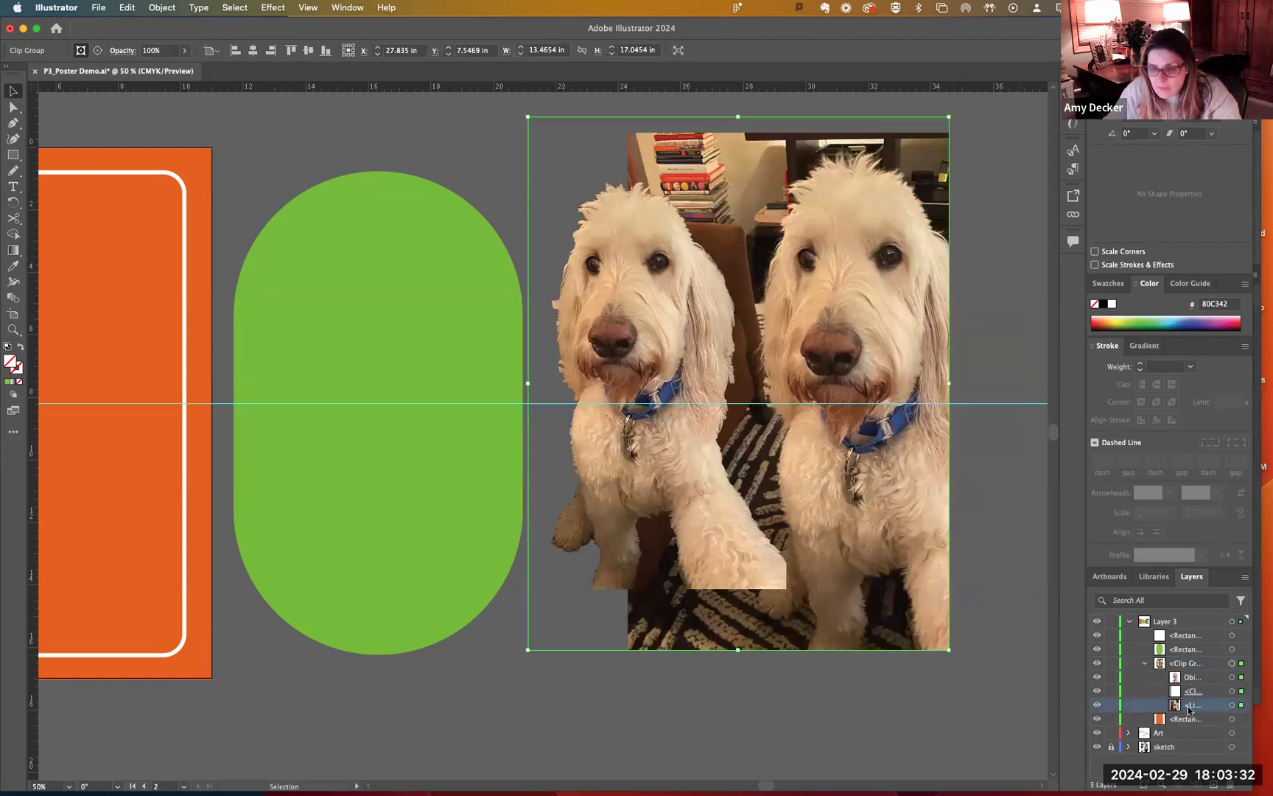
key(Delete)
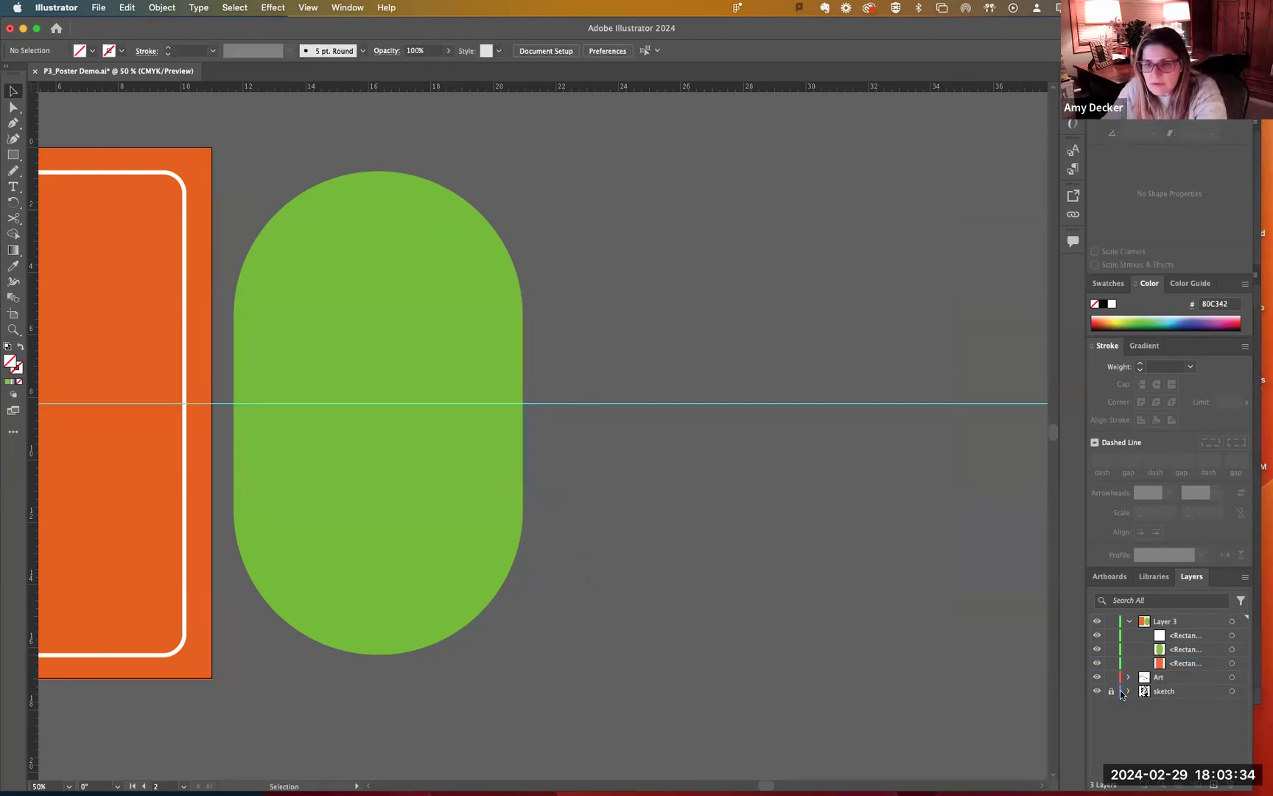
key(super+z)
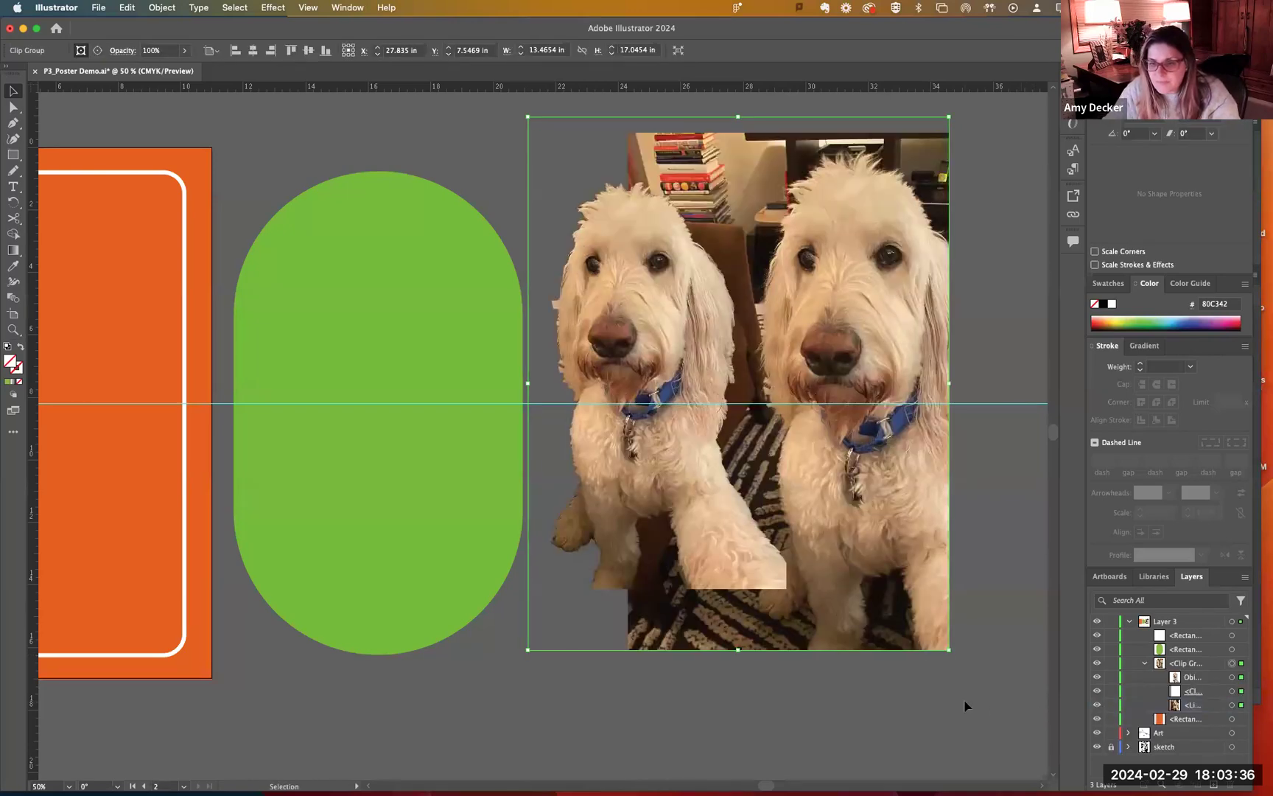
Hide the linked original photo and the clipping path inside the clip group, keeping the cutout dog visible
click(965, 705)
click(1174, 683)
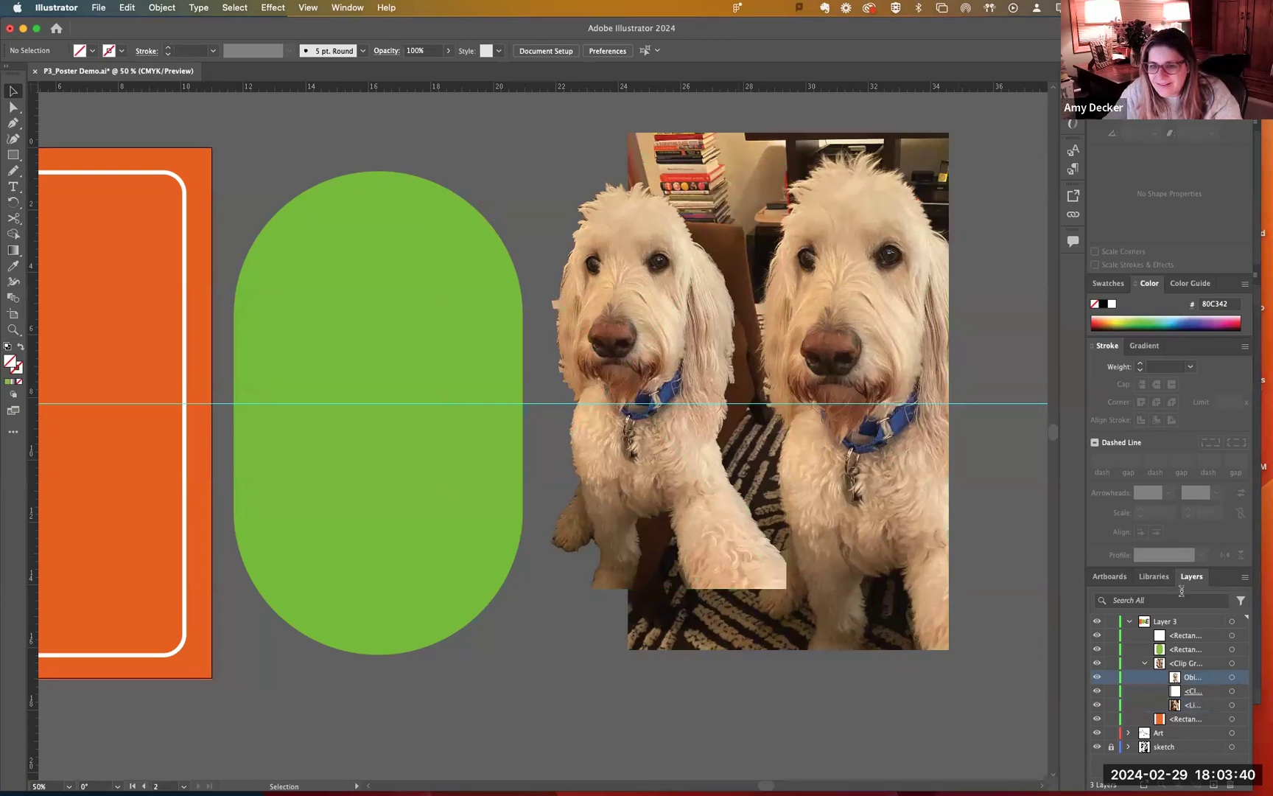
click(1176, 706)
click(1097, 705)
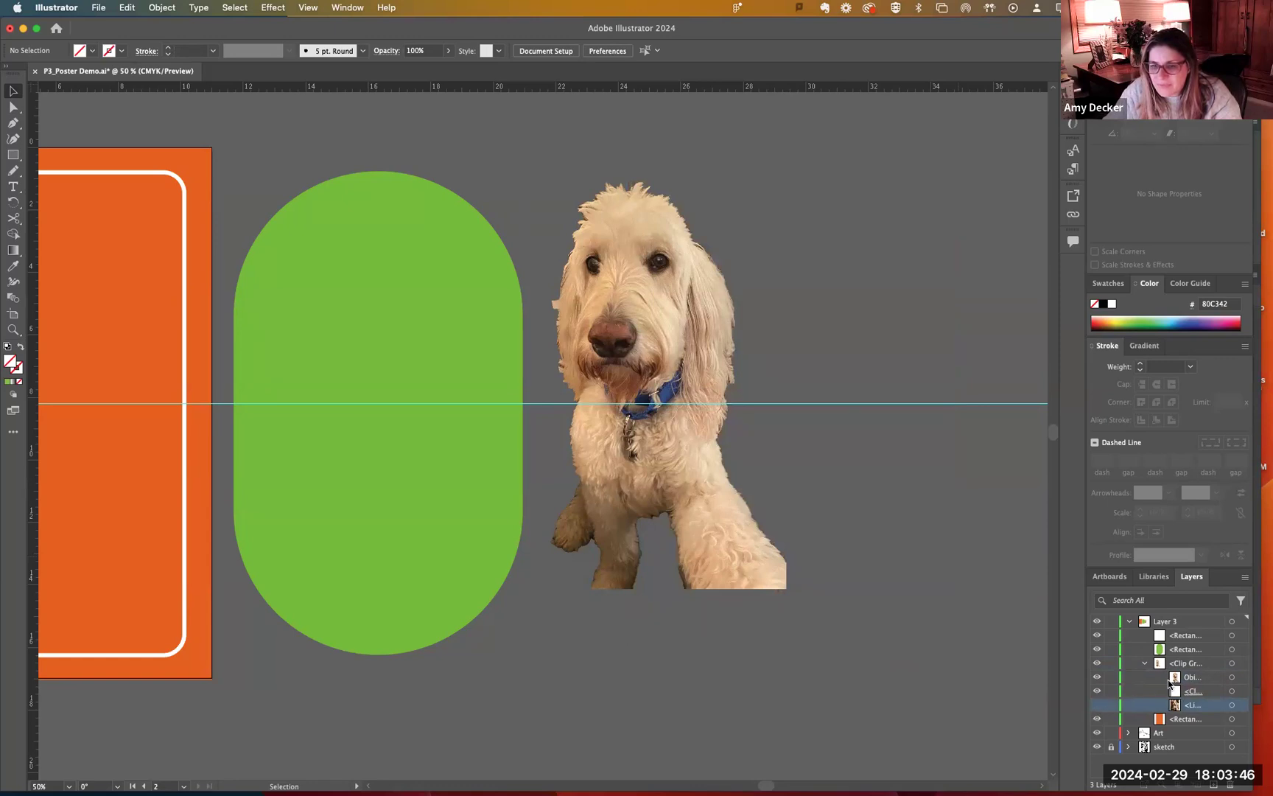
click(1192, 678)
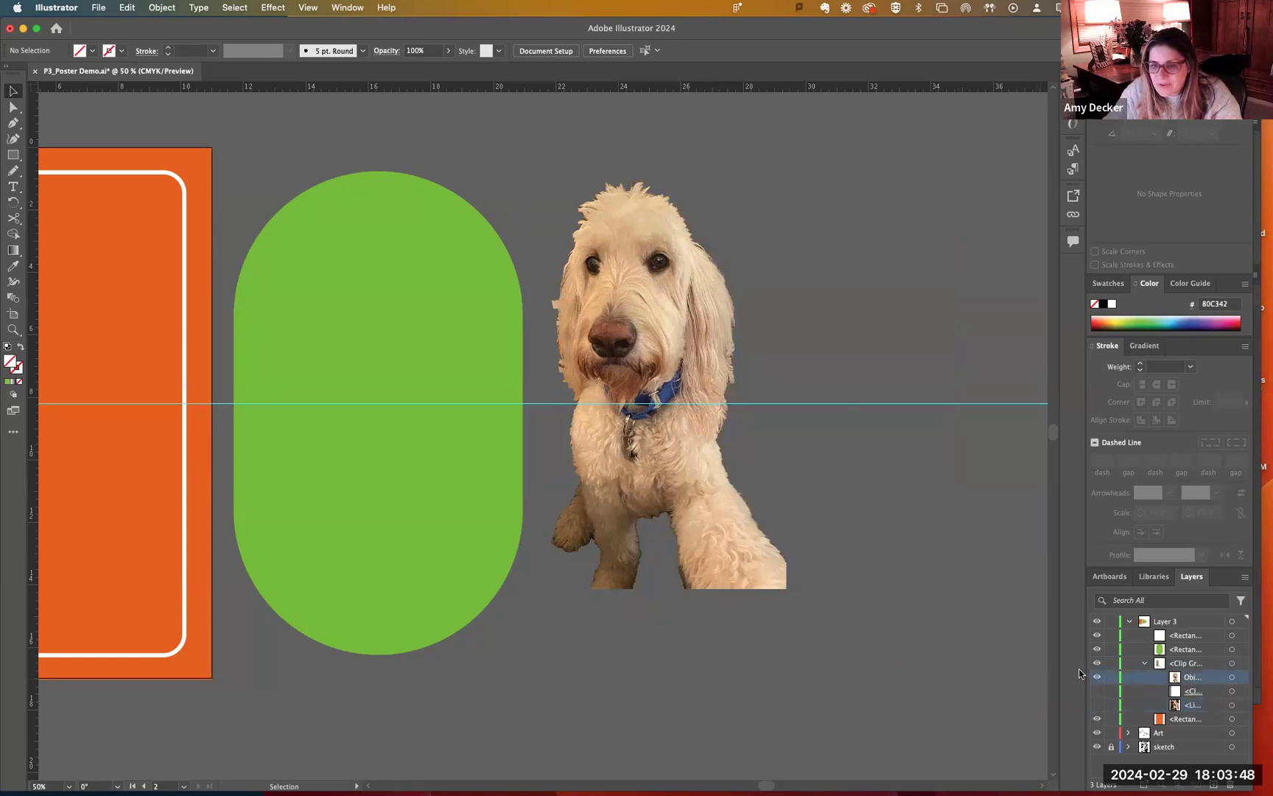
Move the cutout dog onto the orange poster, inside the white rounded frame
drag(715, 454, 105, 462)
key(space)
drag(262, 706, 763, 686)
drag(558, 431, 547, 487)
click(308, 445)
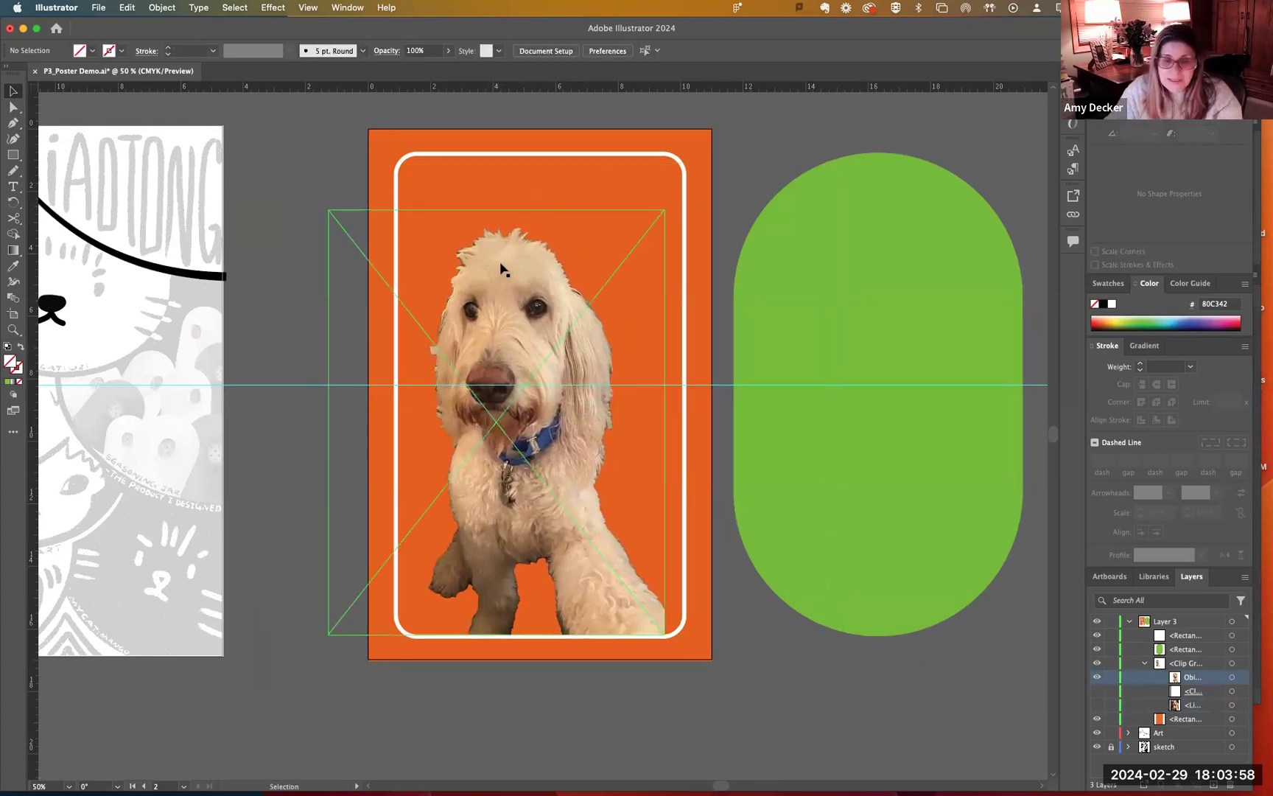
scroll(505, 268, up, 2)
scroll(506, 268, down, 4)
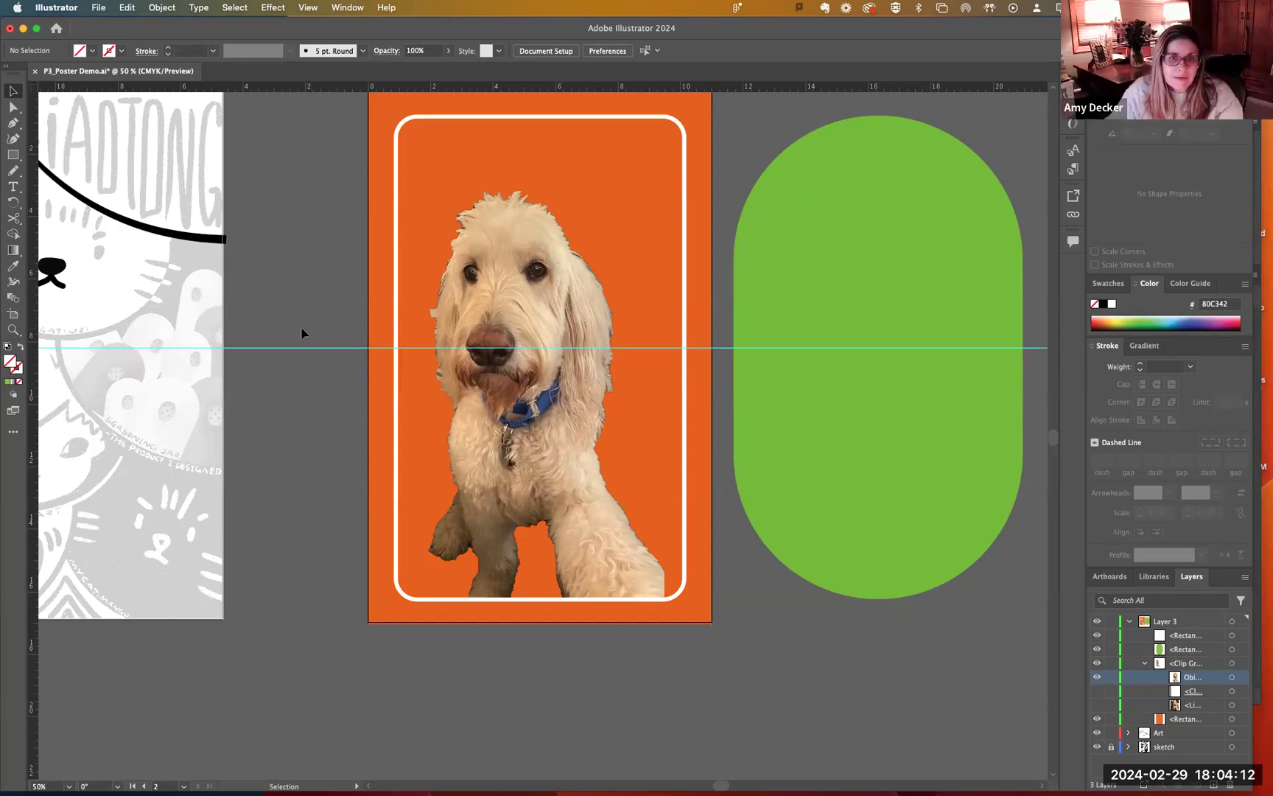
scroll(306, 333, up, 1)
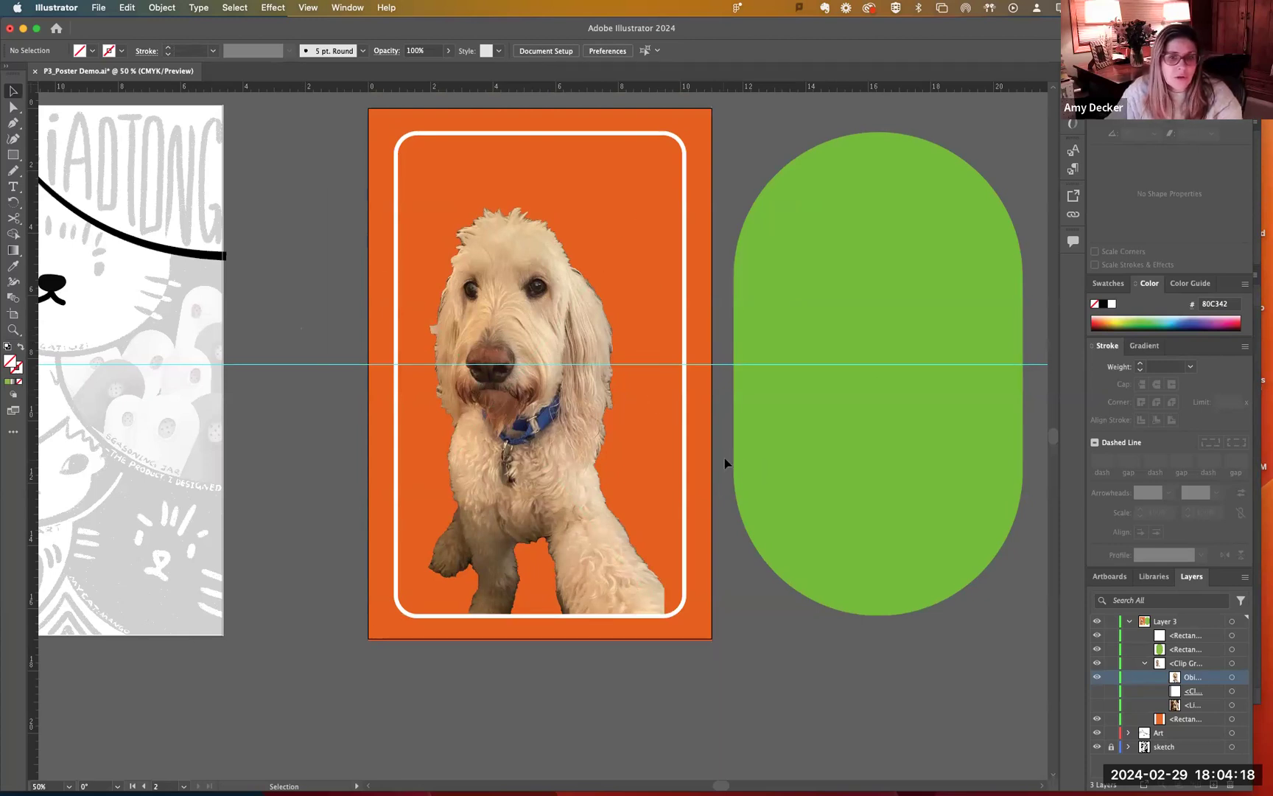
Move the green rounded shape farther from the poster, to about X 19.62 in, Y 8.39 in
drag(729, 454, 636, 488)
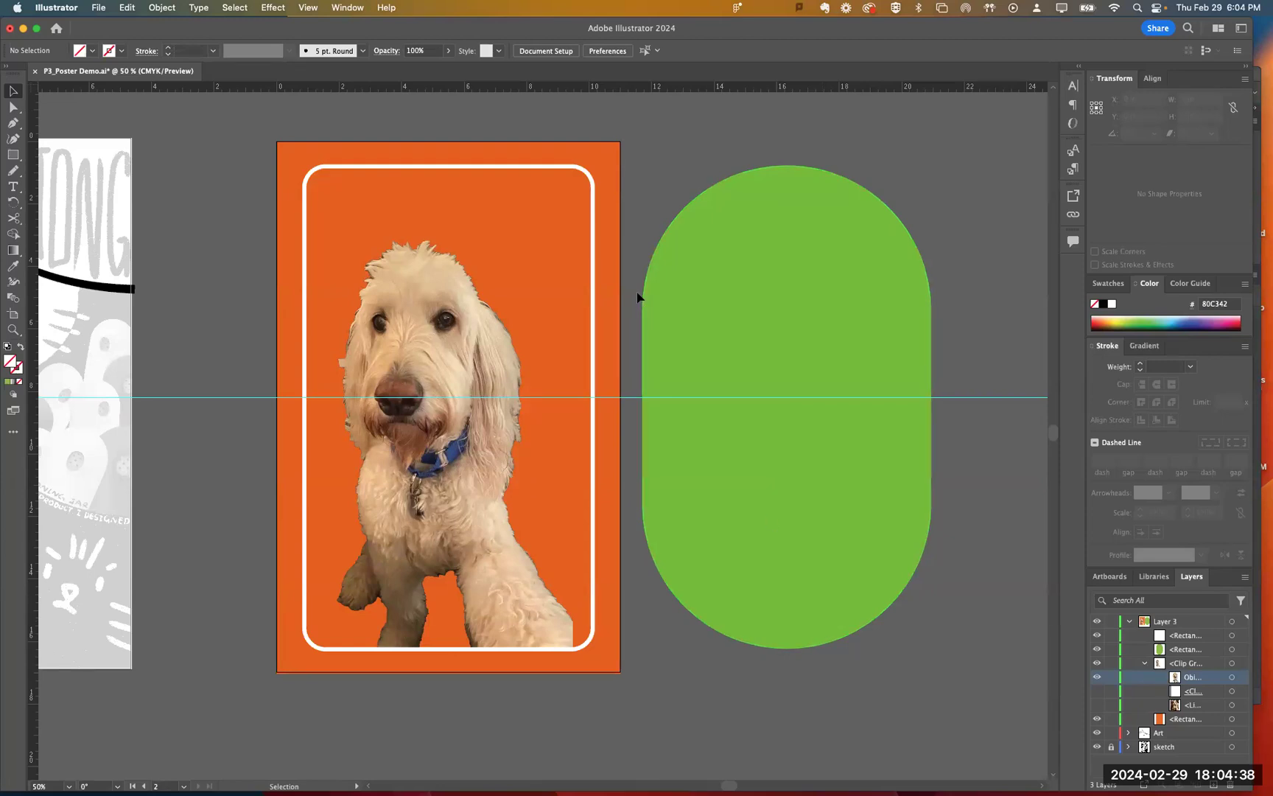
click(816, 257)
drag(815, 256, 902, 254)
drag(710, 173, 577, 172)
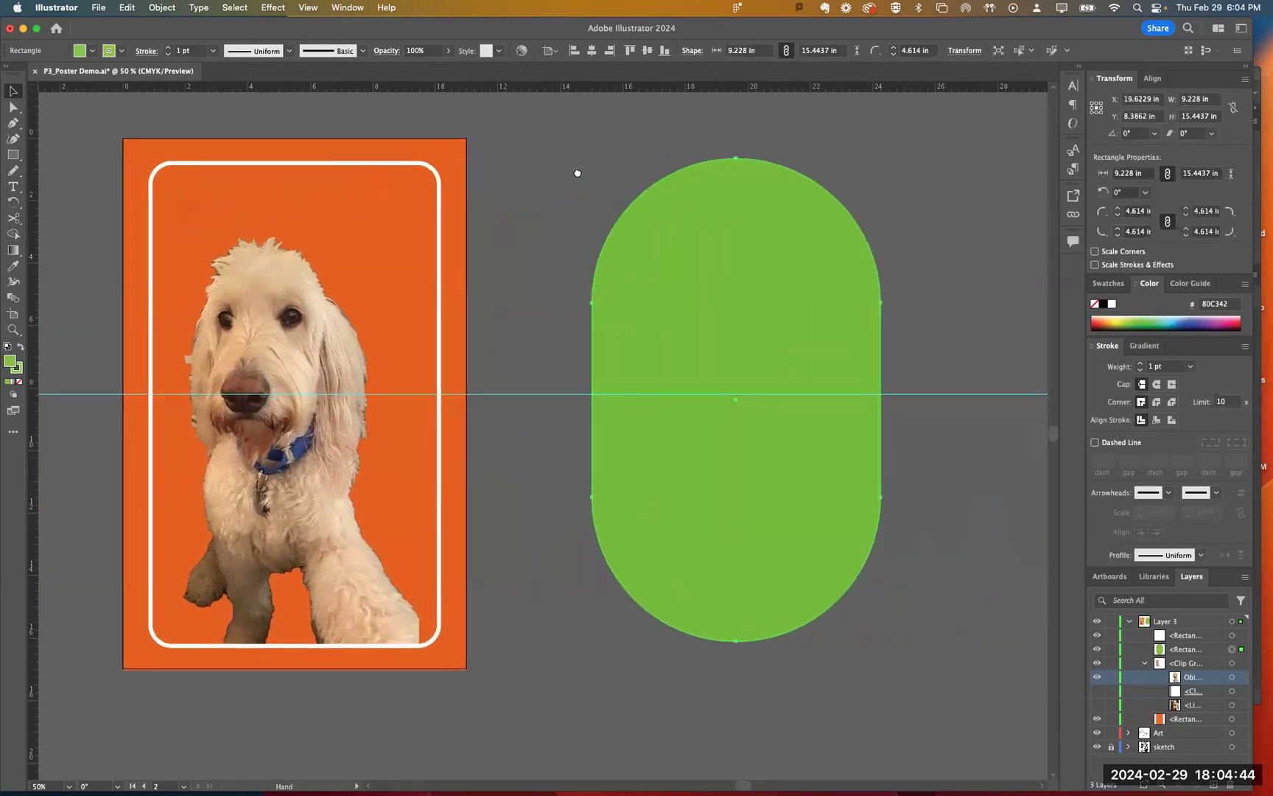
Show the linked original photo in the clip group again and shift both dog images slightly toward the green shape
click(1112, 705)
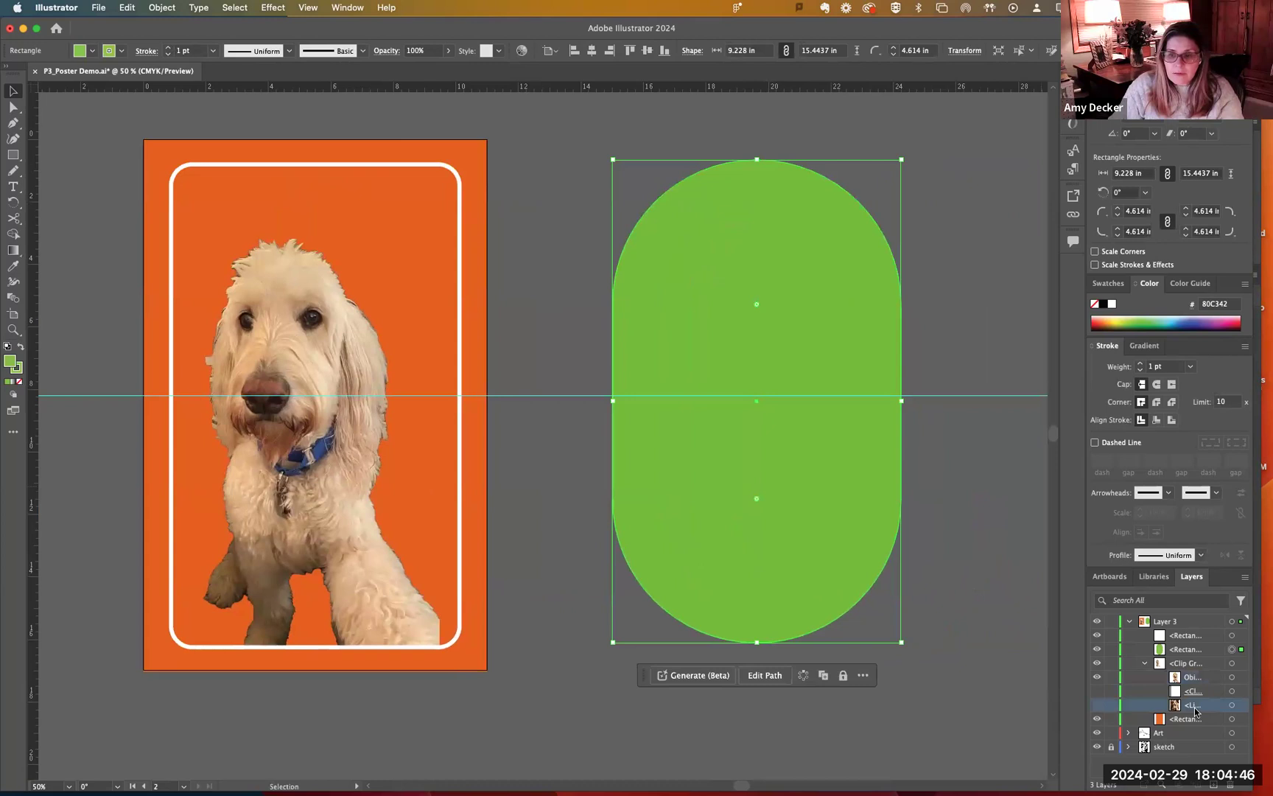
click(1097, 706)
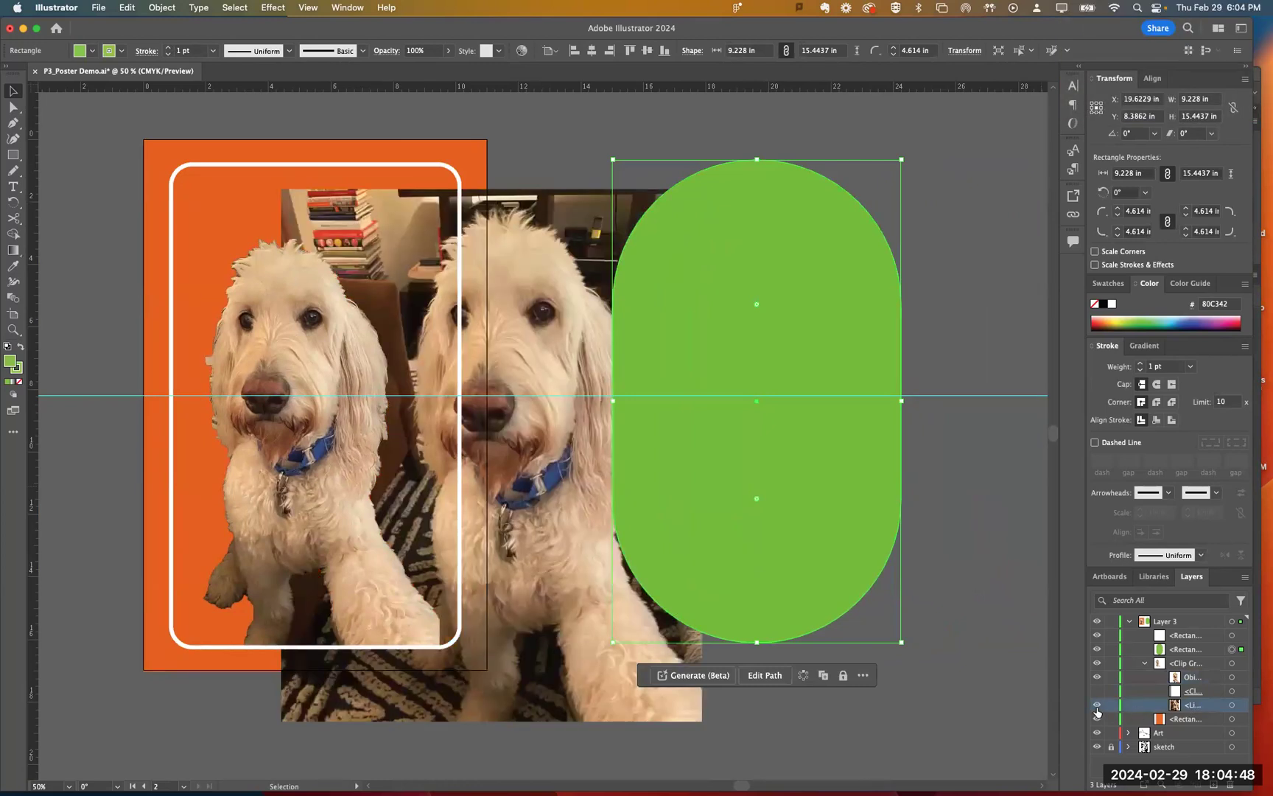
click(801, 756)
drag(620, 711, 648, 696)
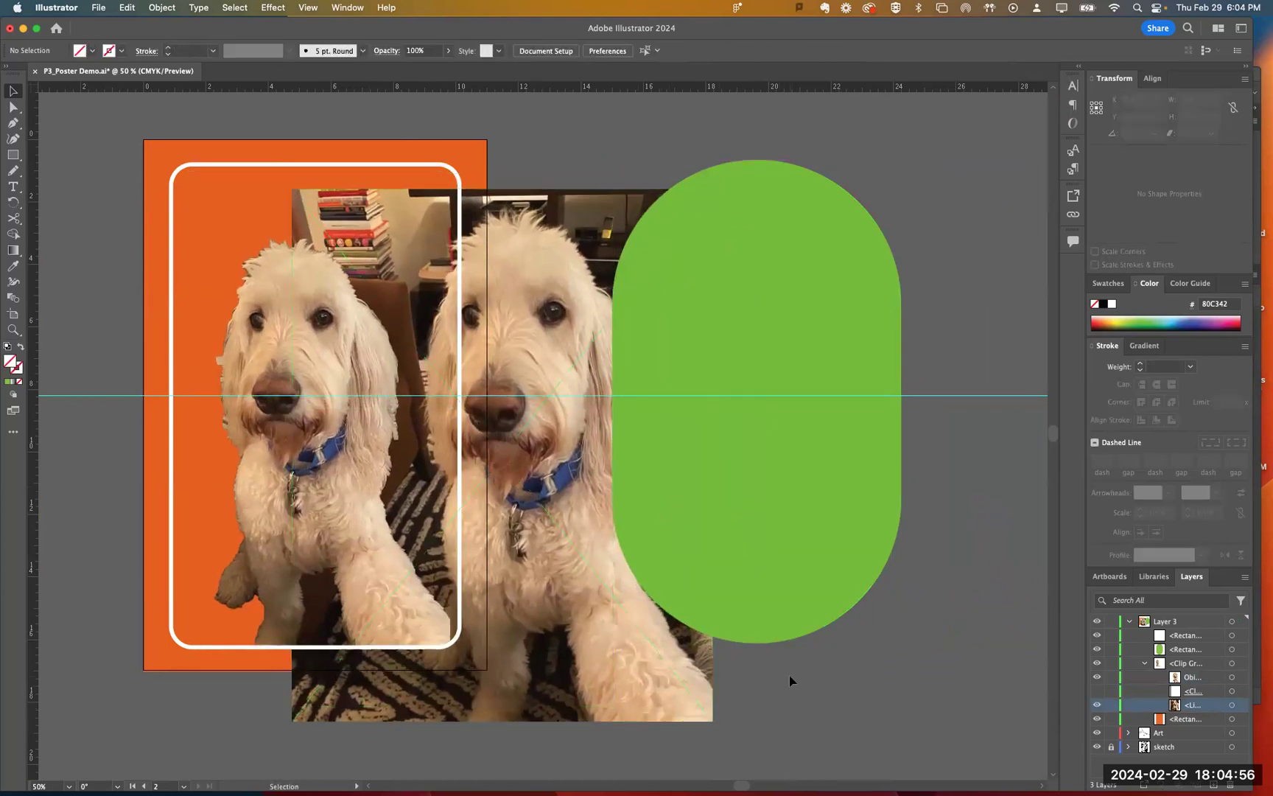
right_click(687, 681)
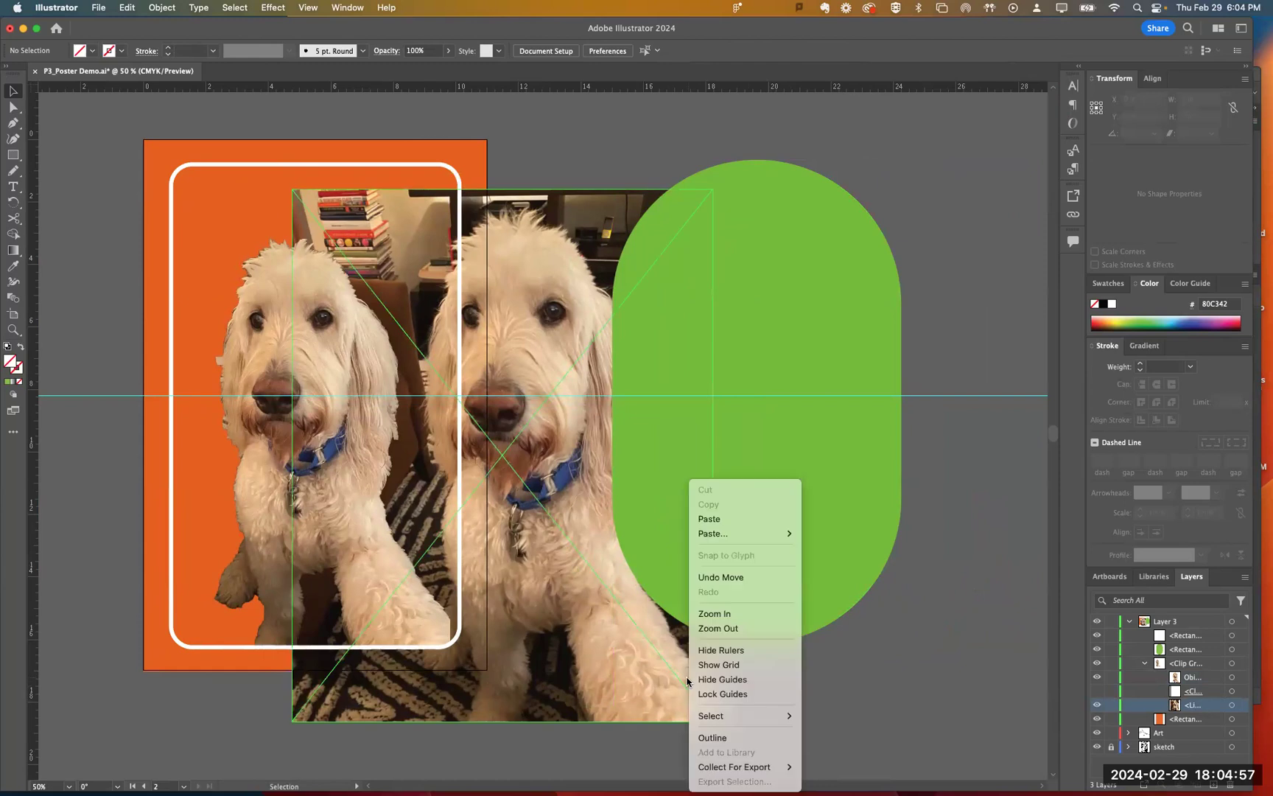
click(646, 682)
click(848, 673)
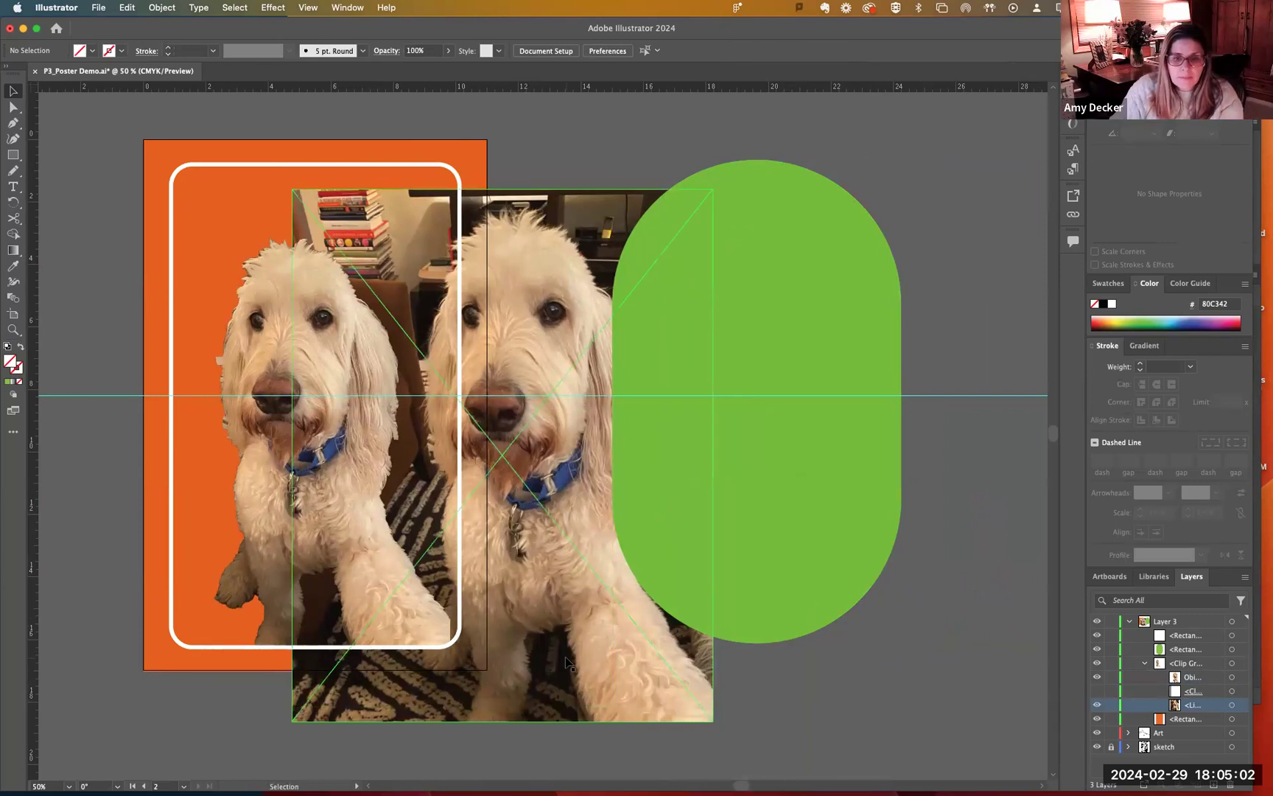
Delete the clip group with both dog images and the green rounded shape
click(643, 715)
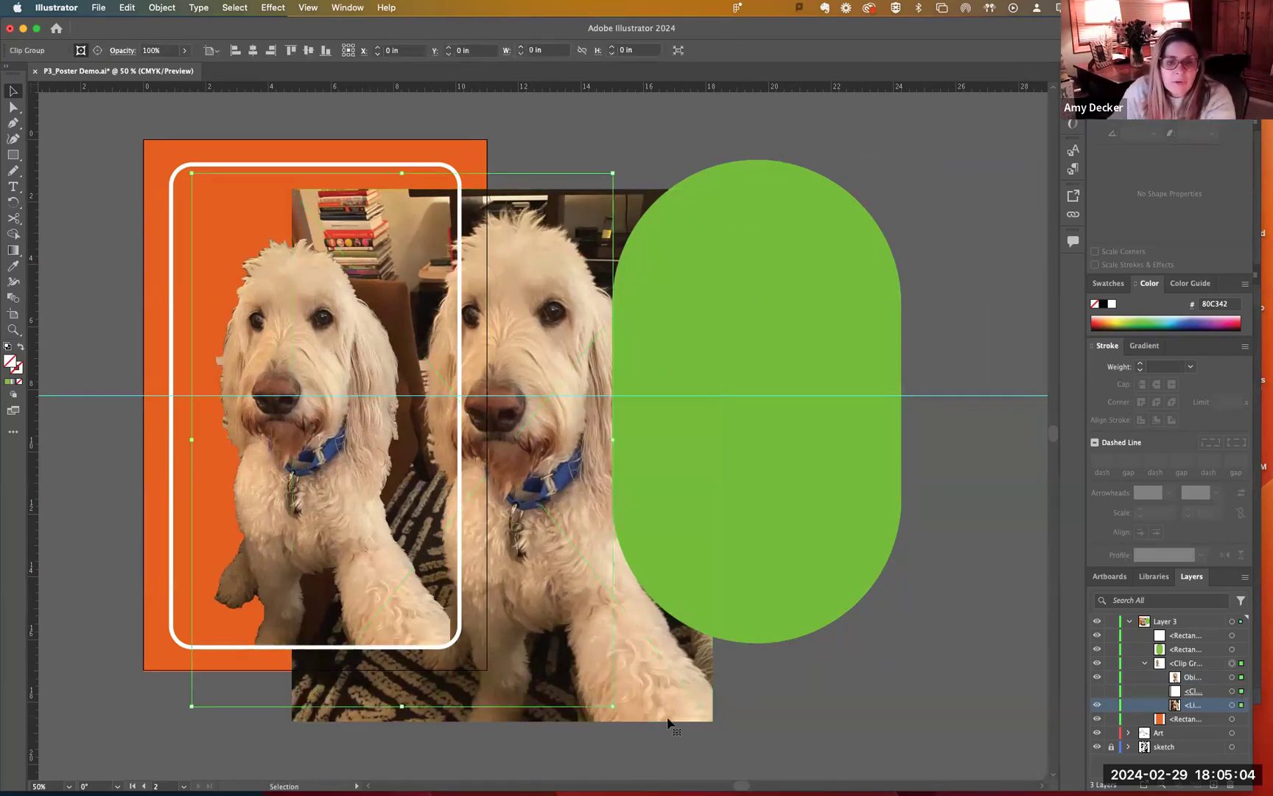
key(Delete)
click(756, 511)
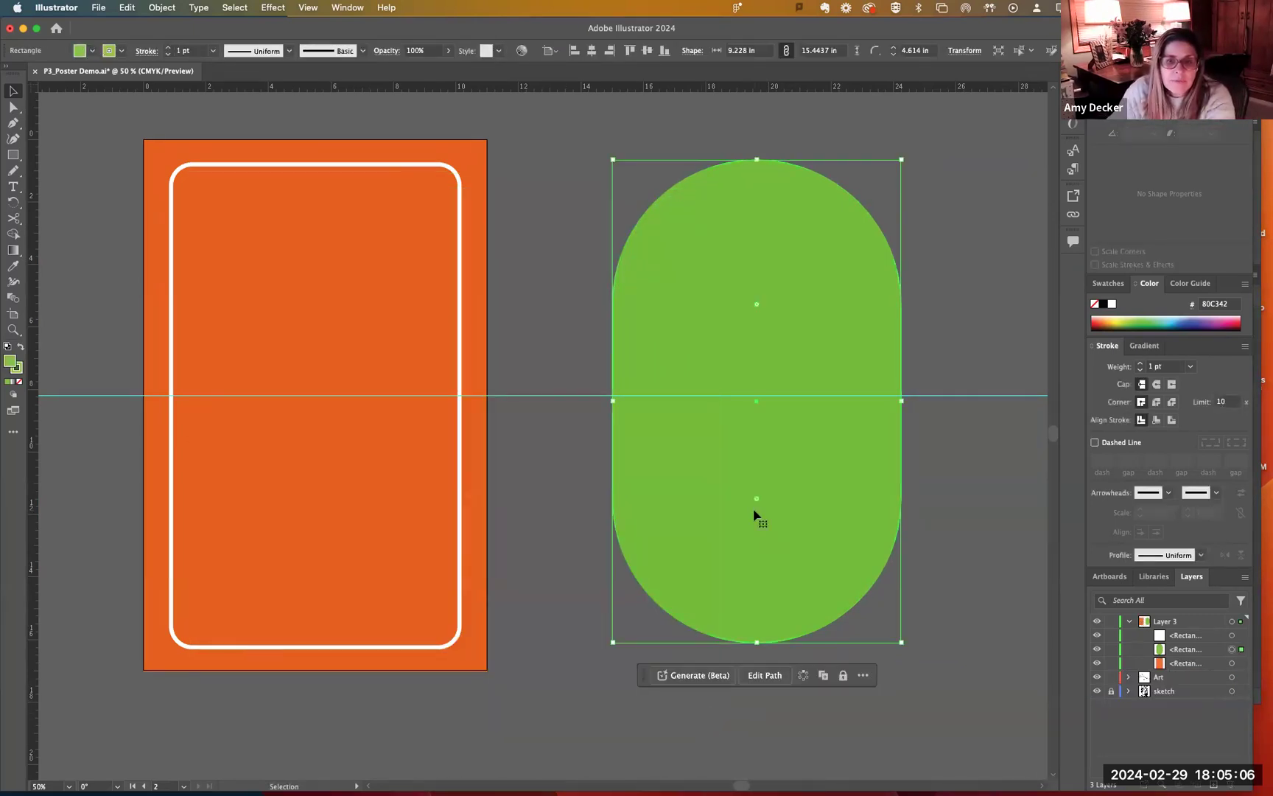
key(Delete)
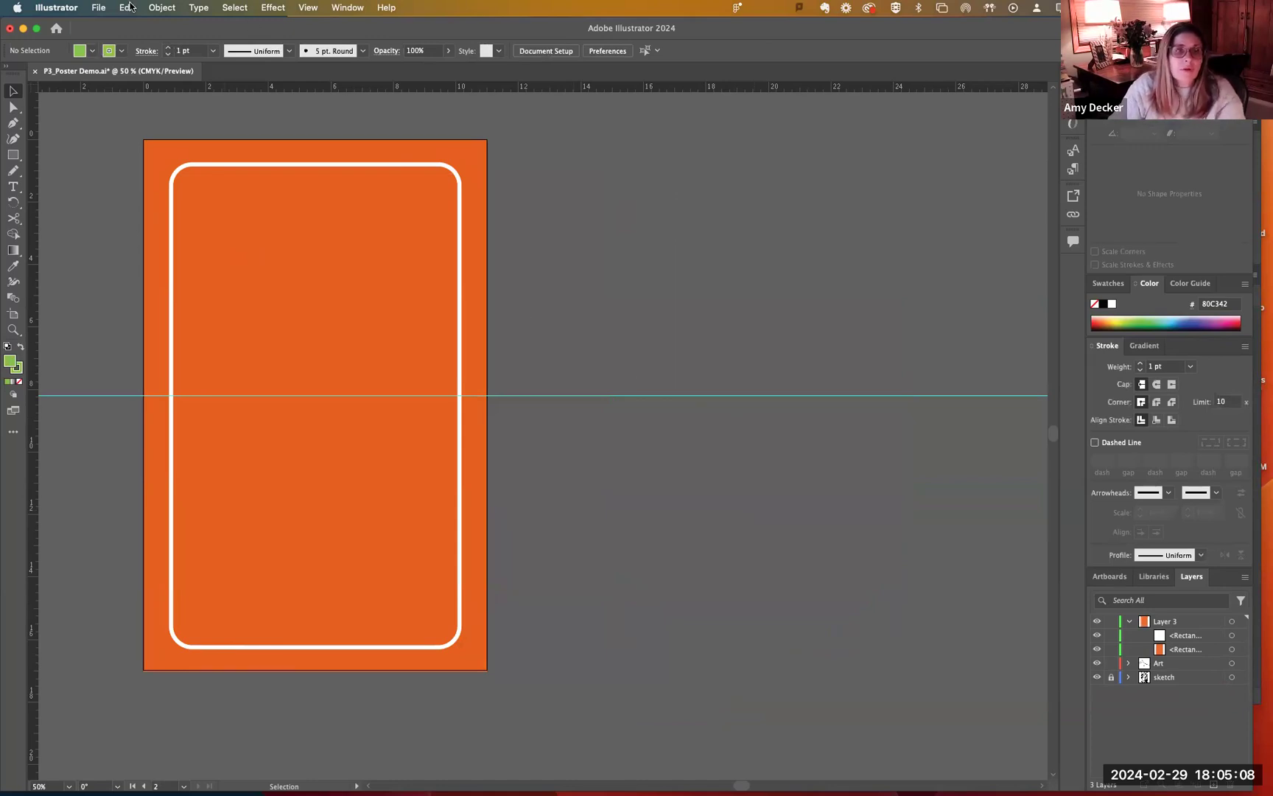
Place the original dog JPG from the Desktop beside the orange poster at about 12.72 by 16.11 in
click(103, 7)
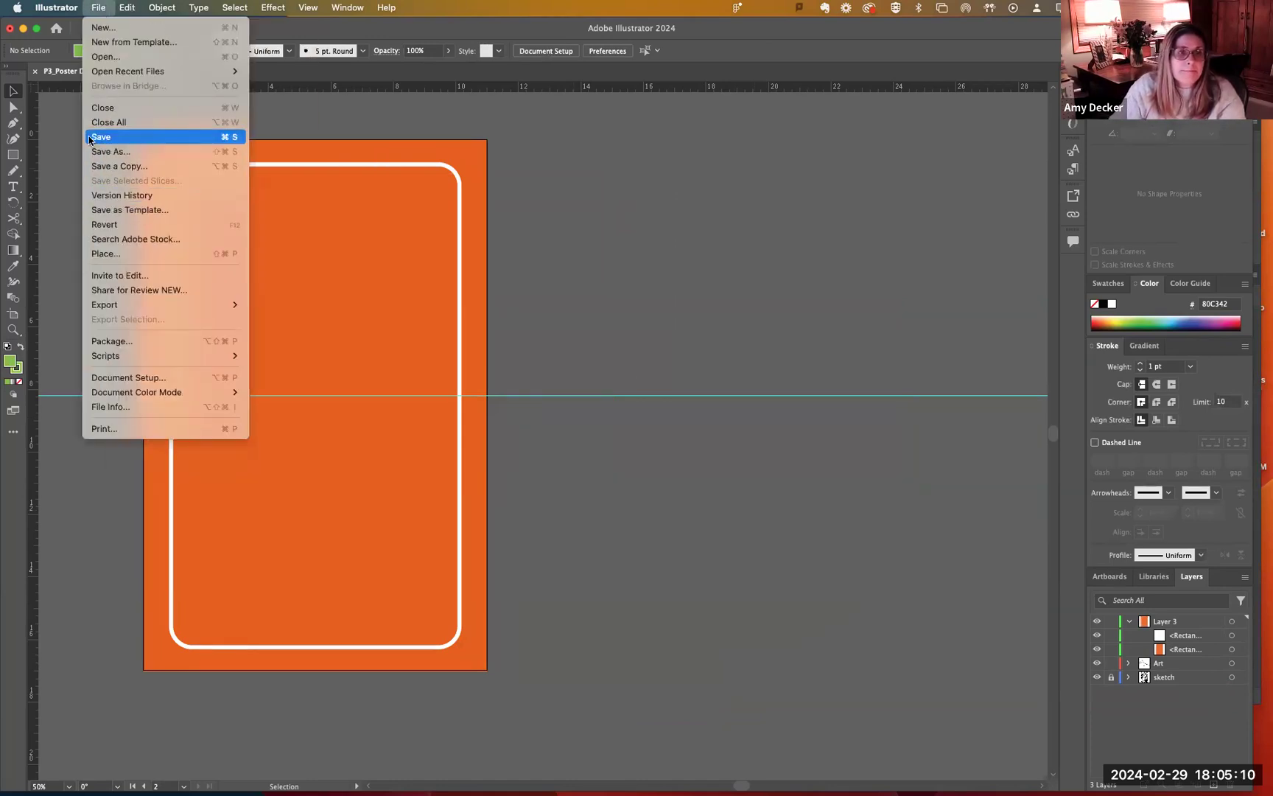
click(106, 254)
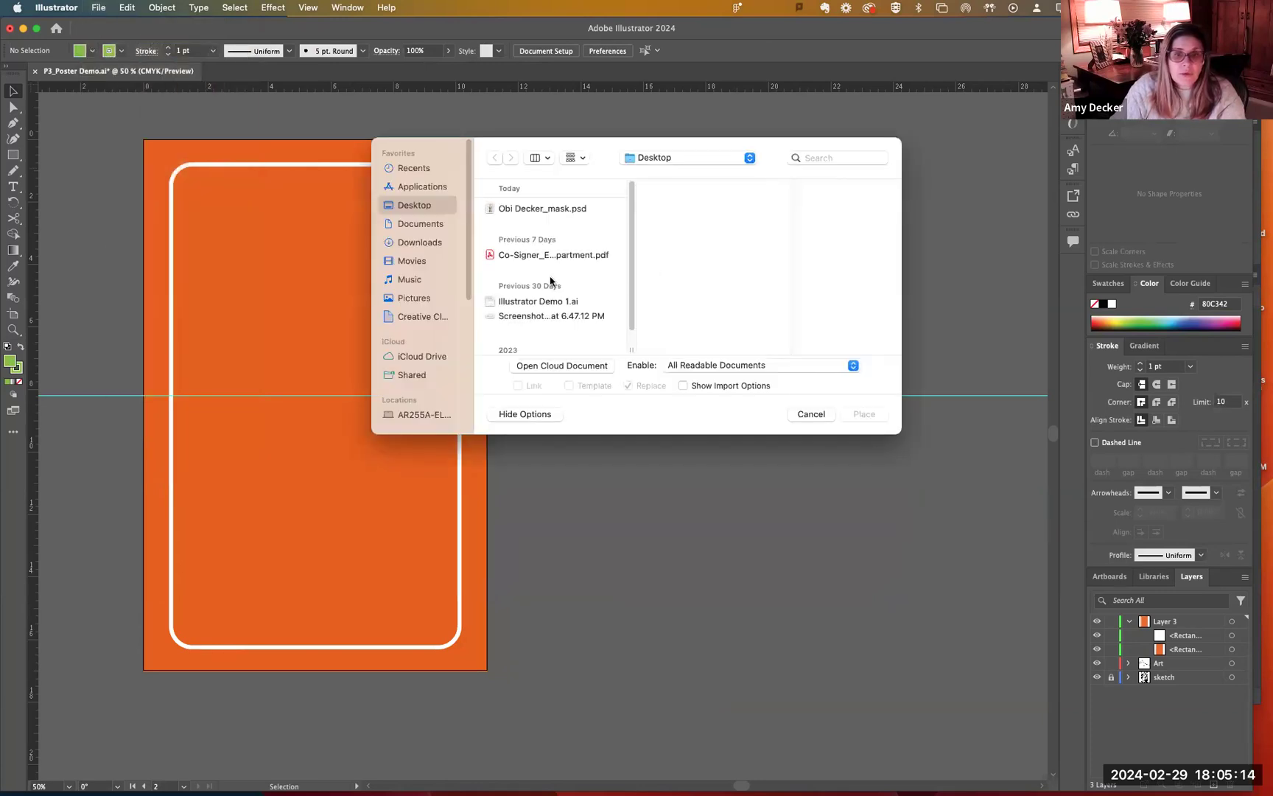
scroll(566, 282, down, 2)
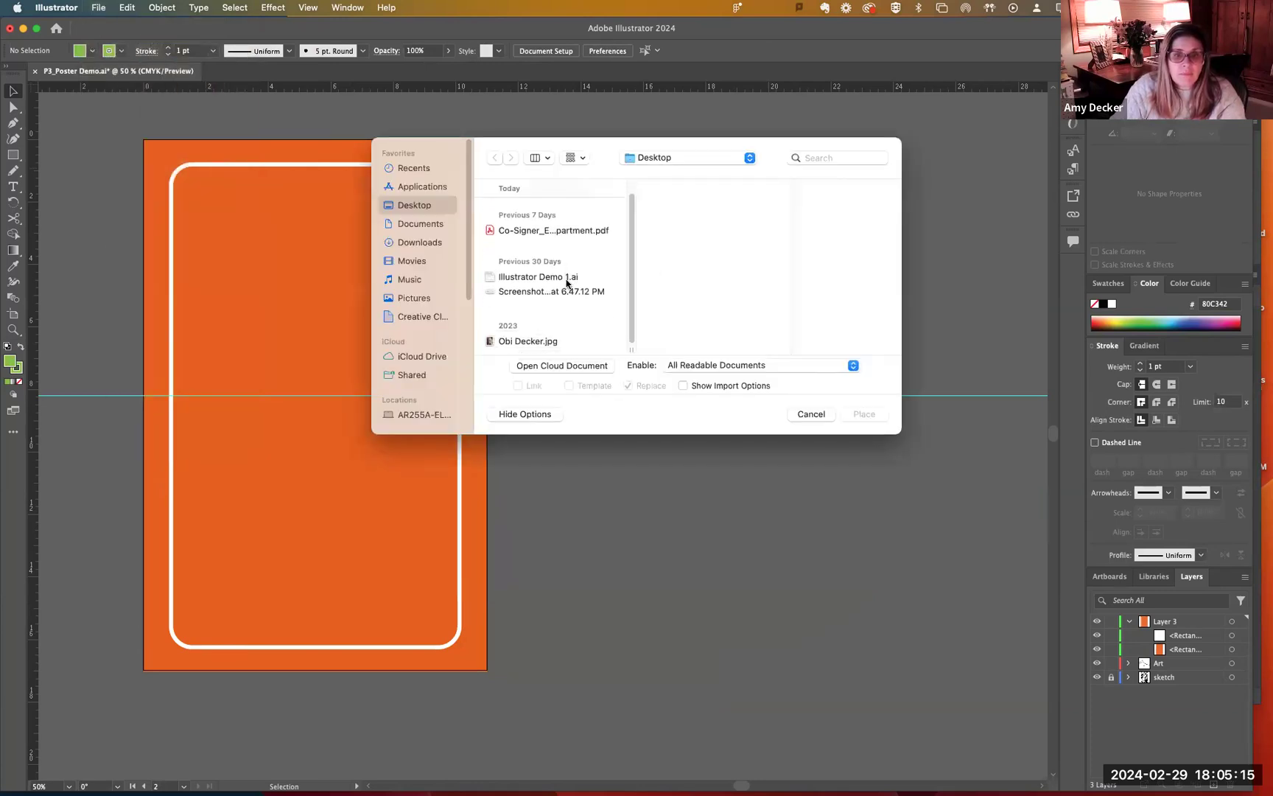
click(515, 342)
click(866, 414)
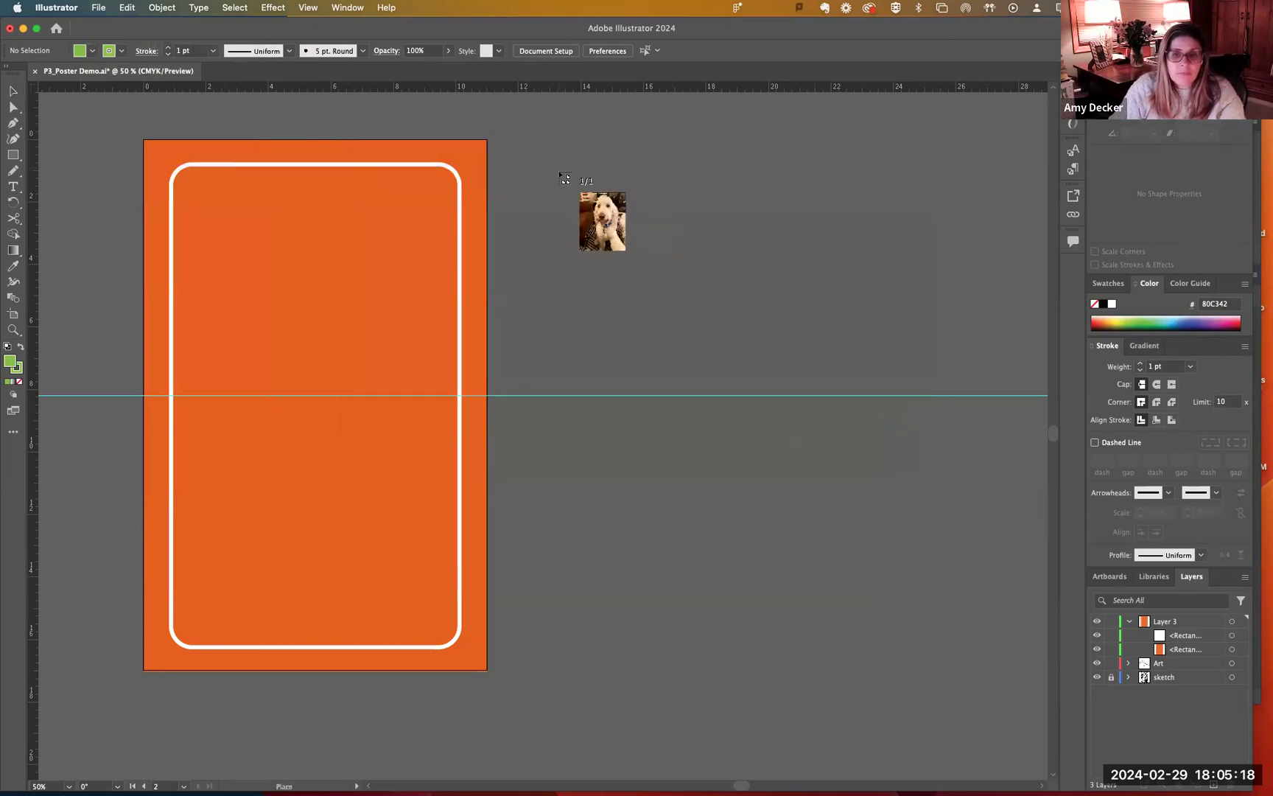
drag(536, 164, 960, 672)
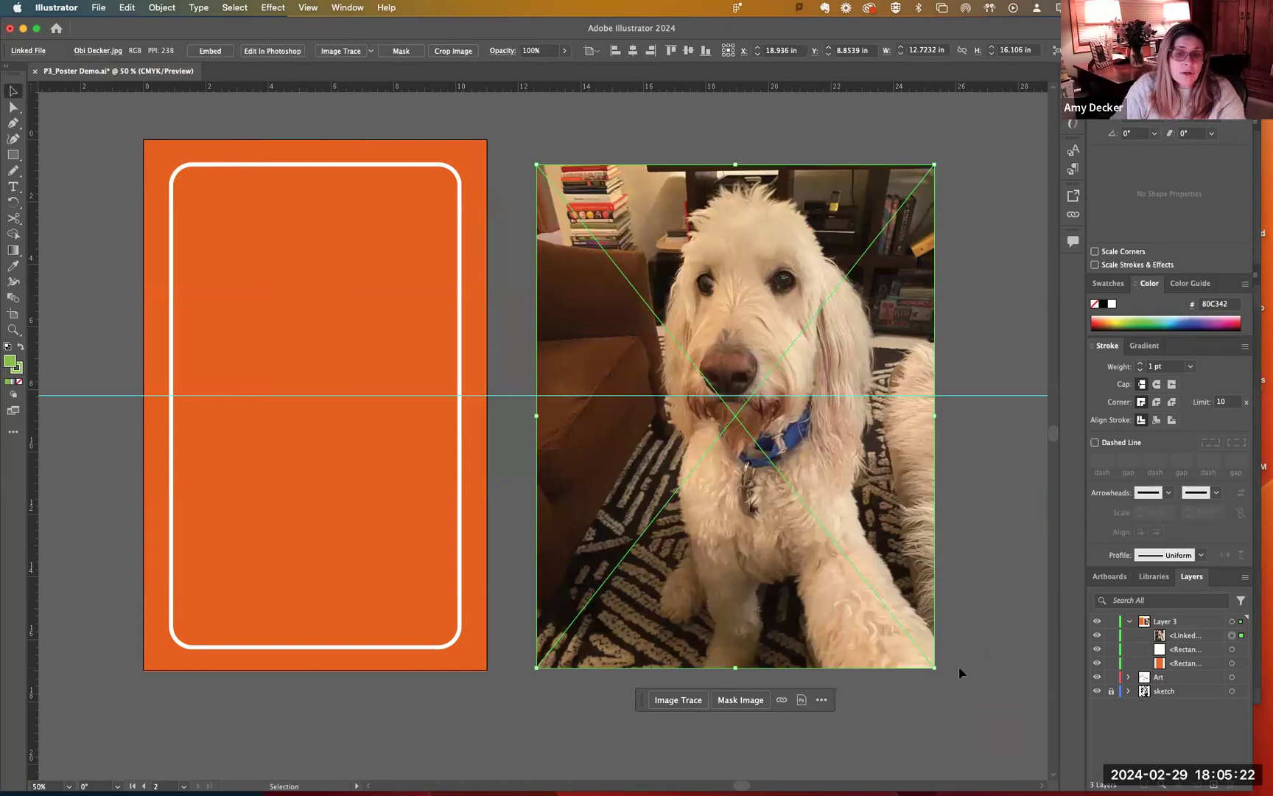
Align the dog photo's upper edge with the poster and scale it to poster height, about 13.41 by 16.97 in
click(72, 130)
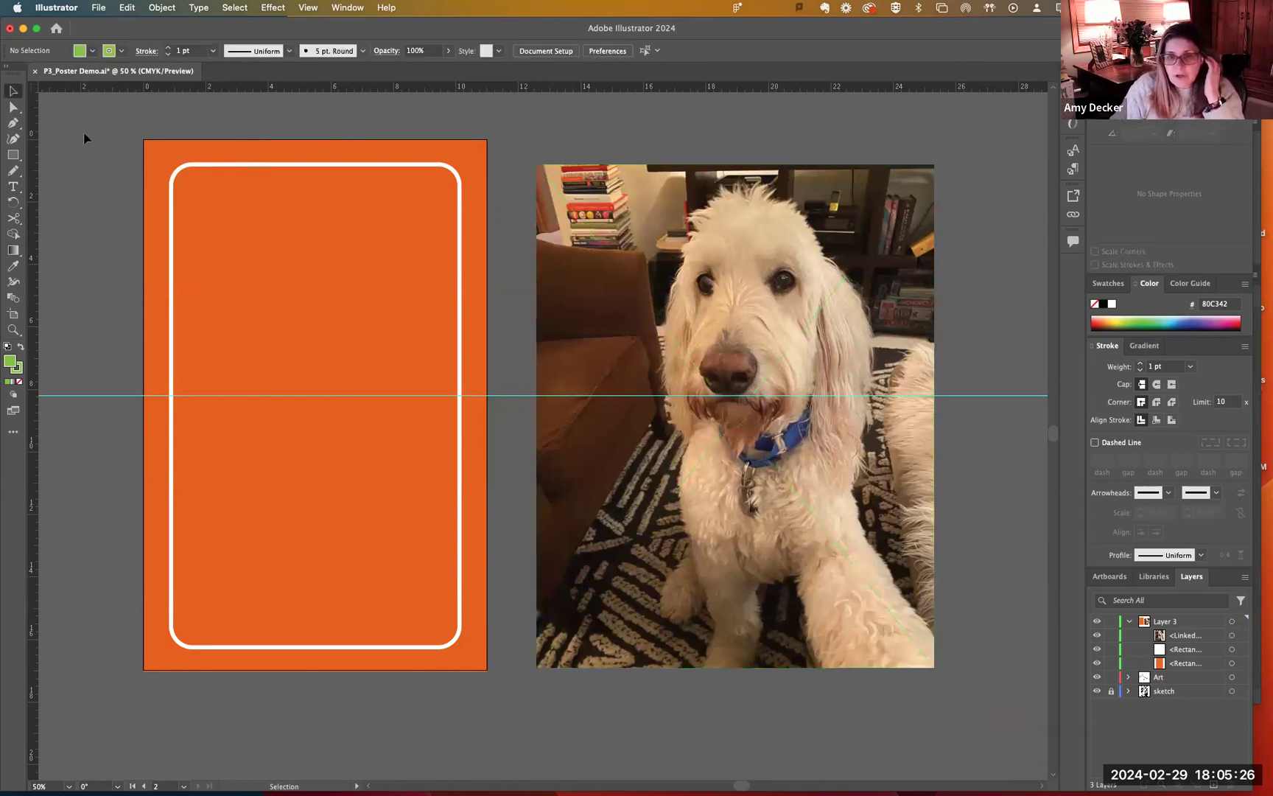
drag(911, 280, 895, 256)
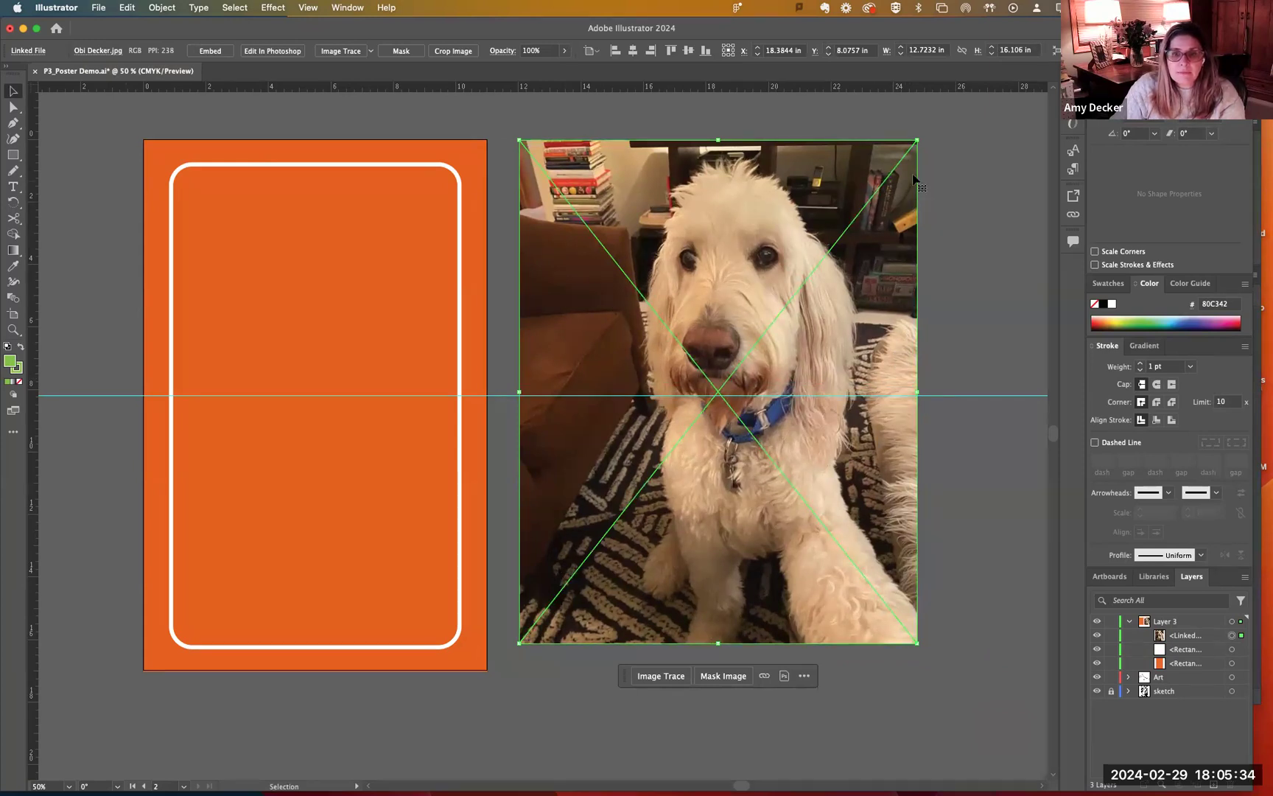
click(948, 247)
drag(877, 308, 875, 301)
drag(921, 647, 940, 671)
click(977, 628)
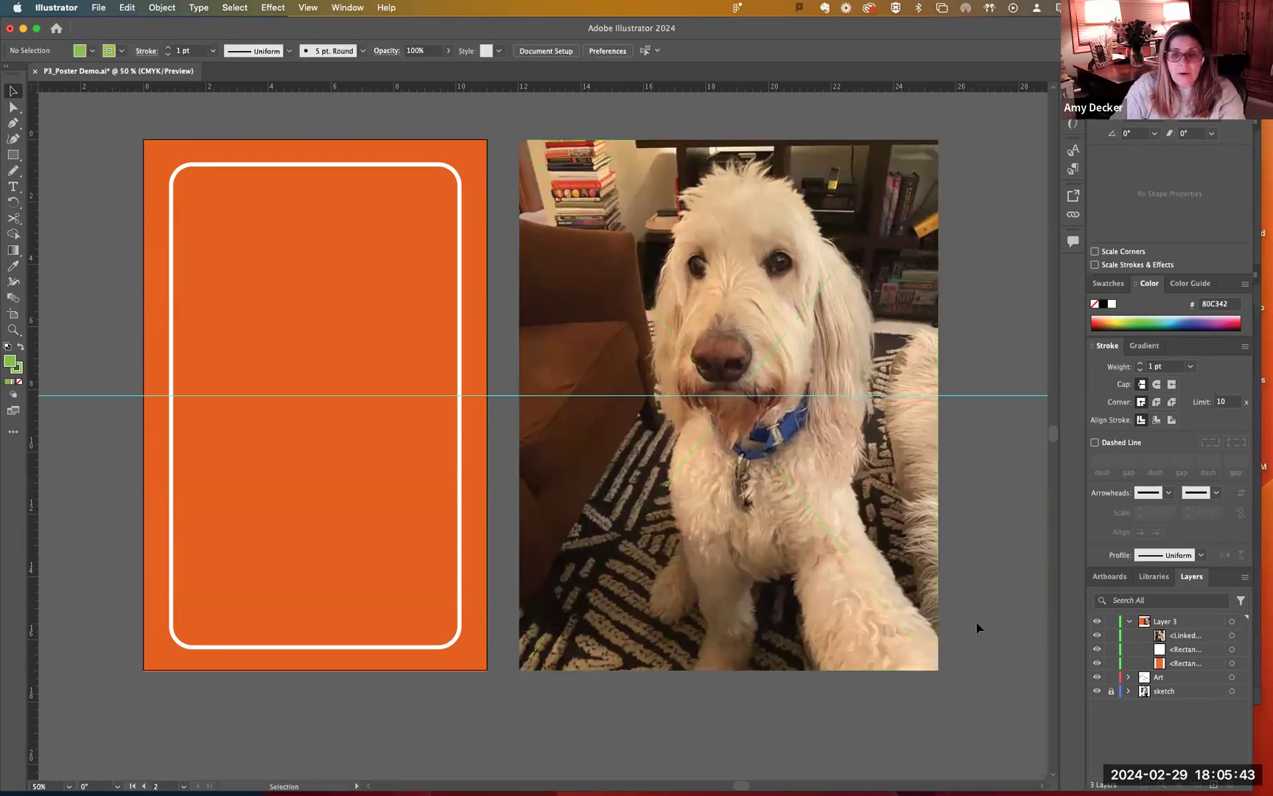
Open the linked dog photo in Photoshop, remove its background, and move the Layers panel beside the image
click(776, 381)
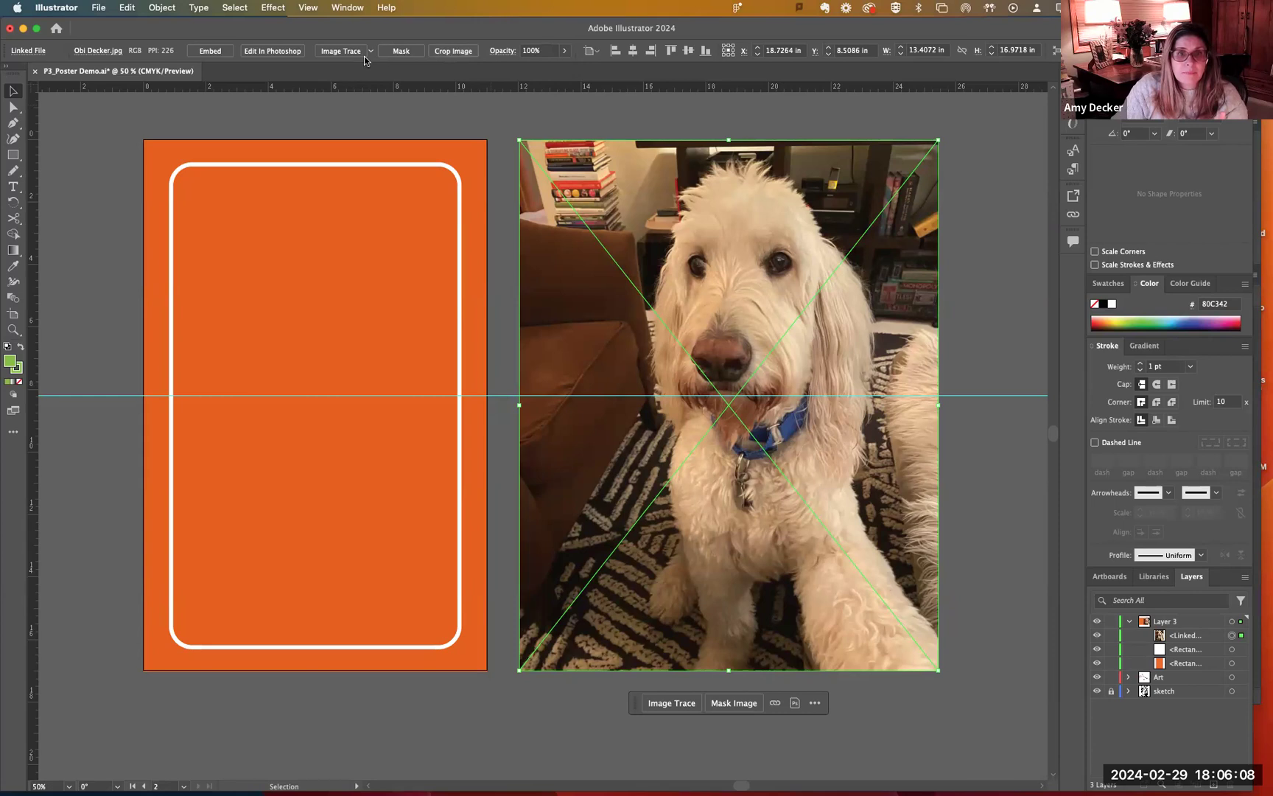
click(284, 51)
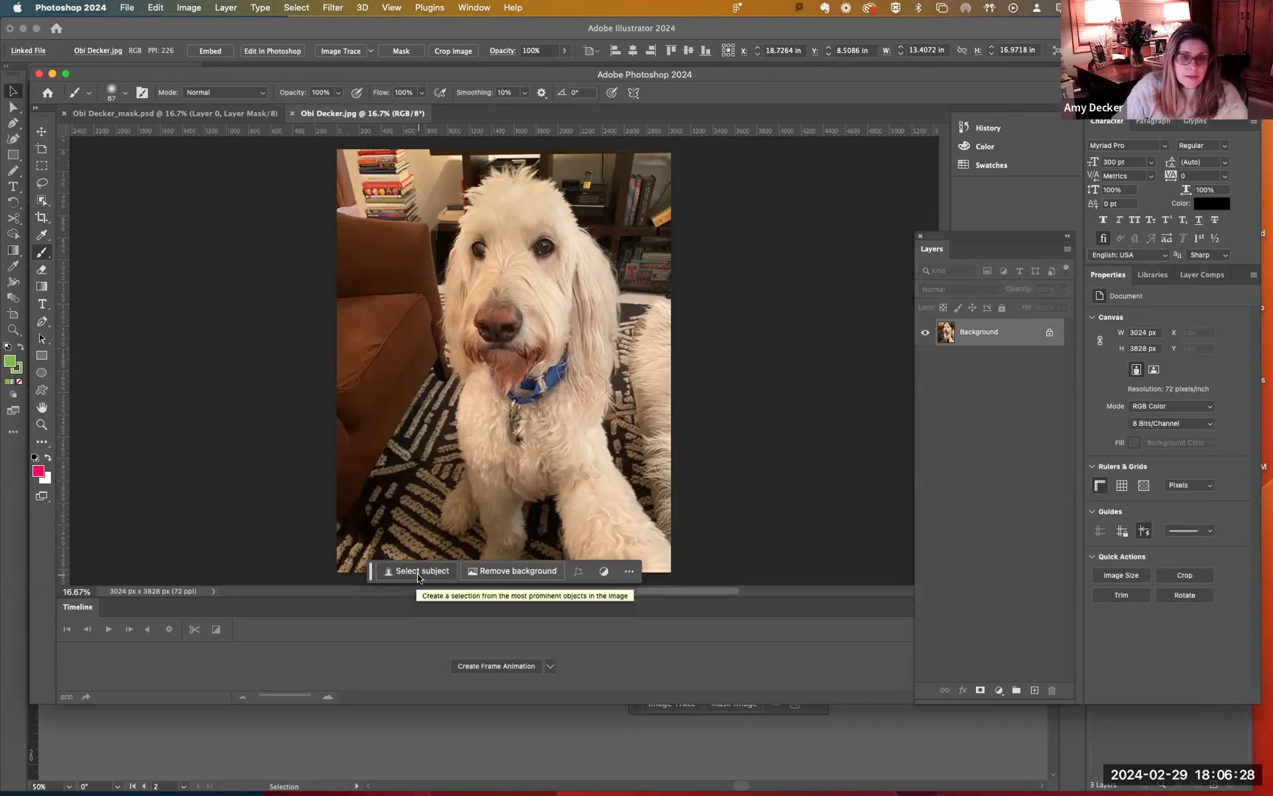
click(486, 572)
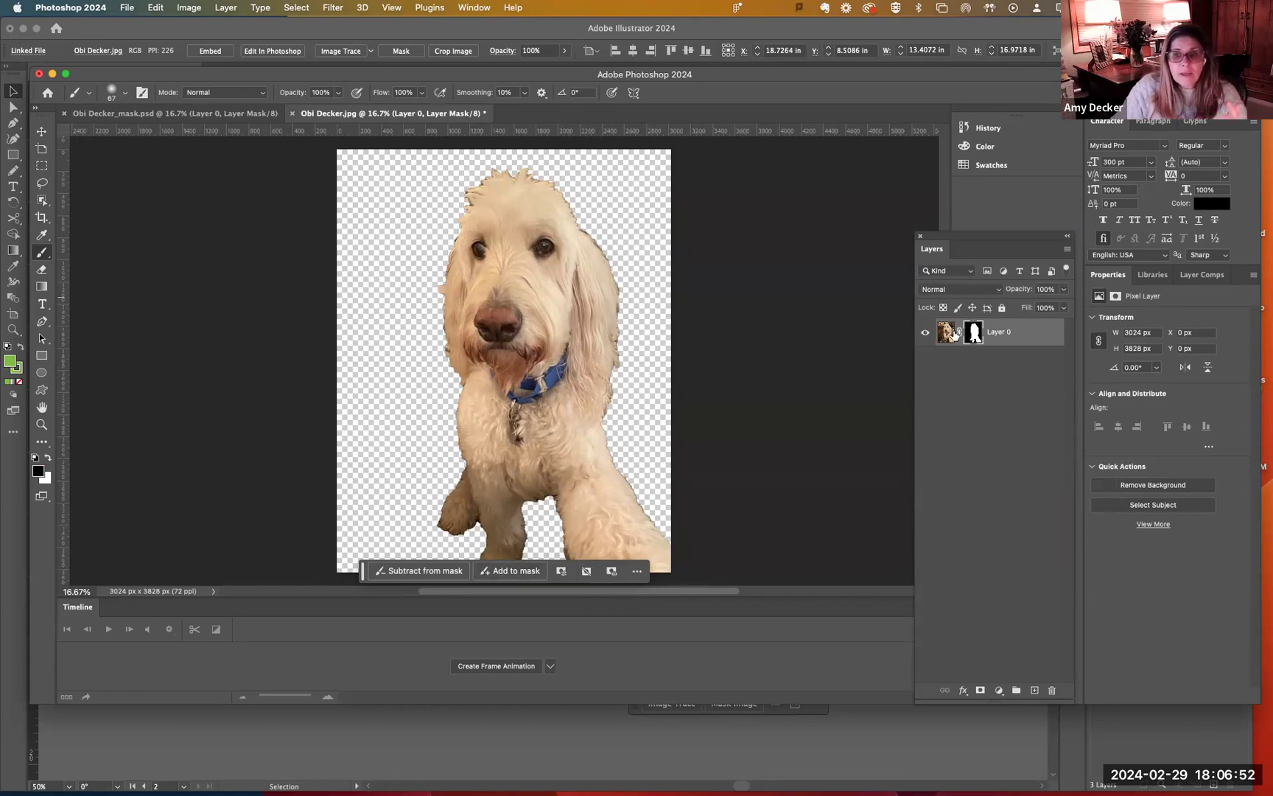
drag(962, 234, 775, 192)
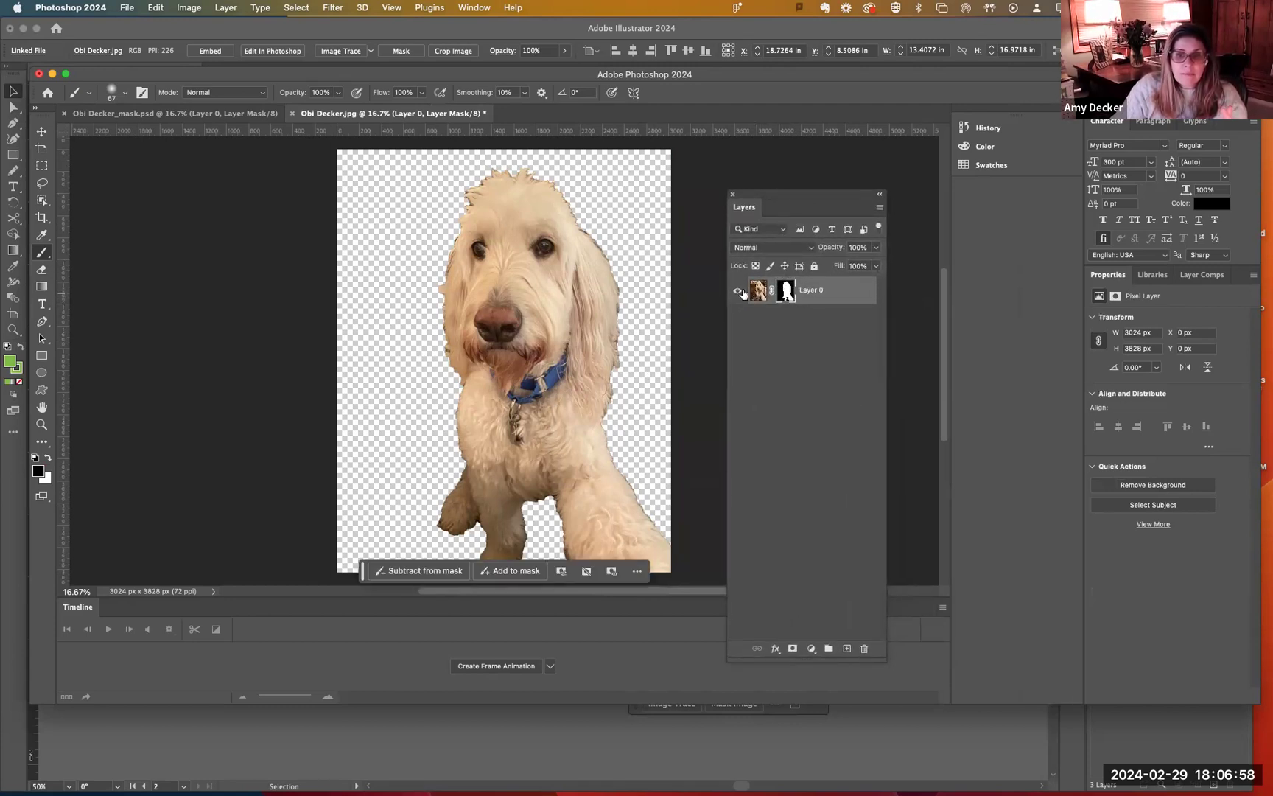
Select the dog layer's mask and dock the Layers panel below Swatches in the collapsed panel group
click(787, 292)
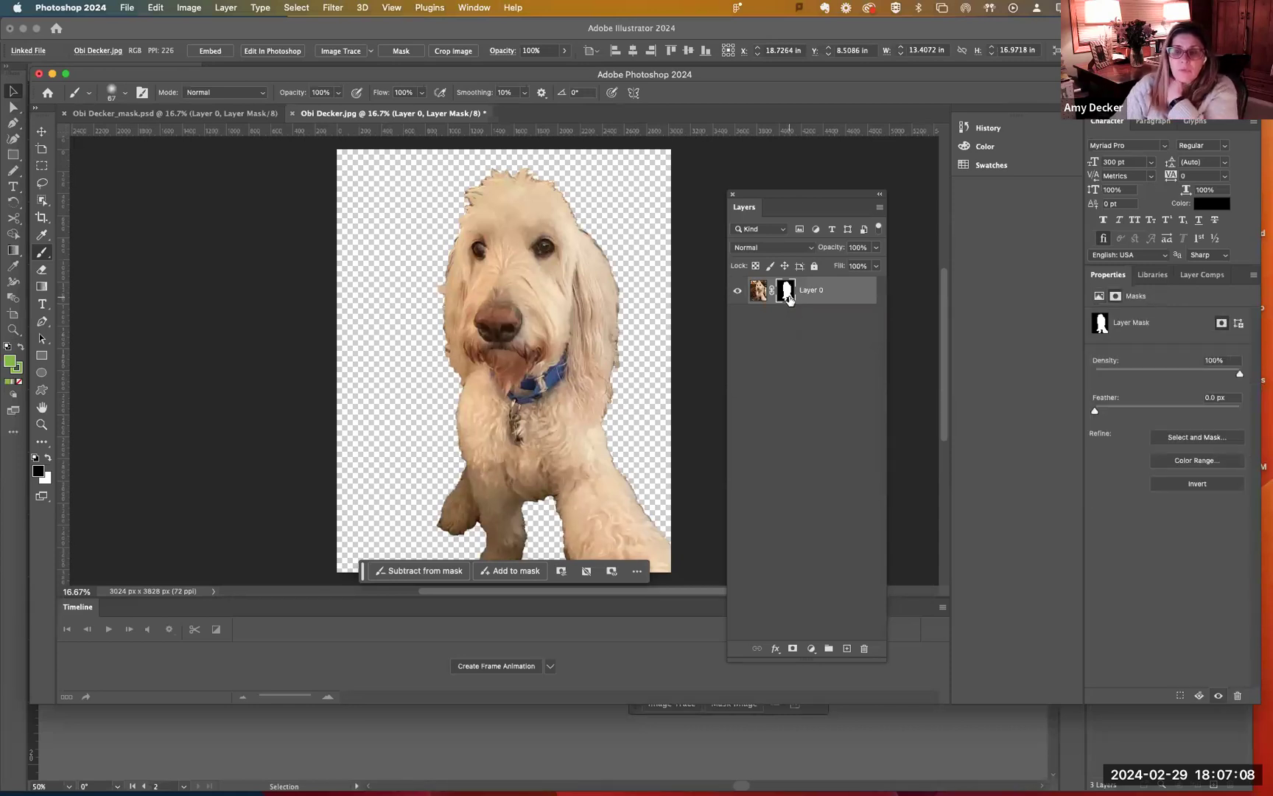
drag(778, 187, 993, 196)
click(993, 195)
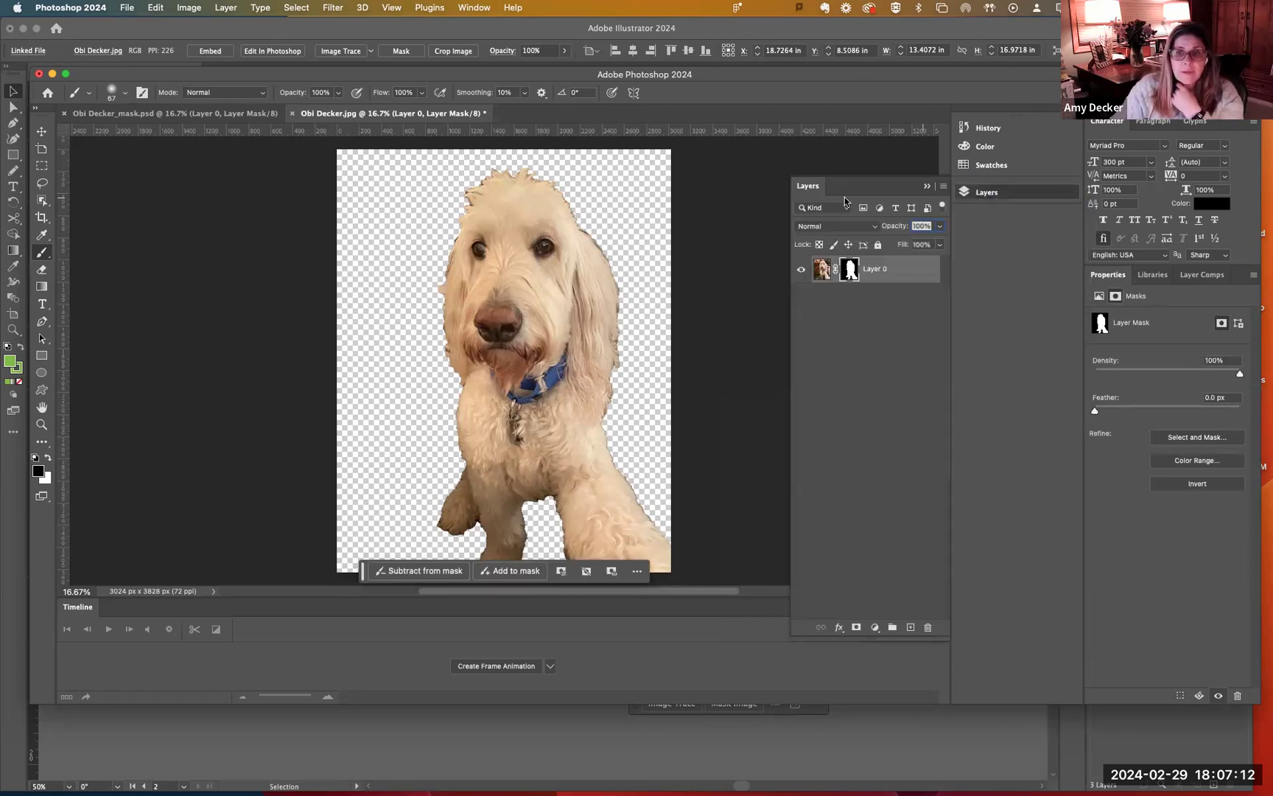
Save the masked dog image as a Photoshop PSD on the Desktop, adding Mask2 to the file name and keeping Maximize Compatibility on
click(127, 7)
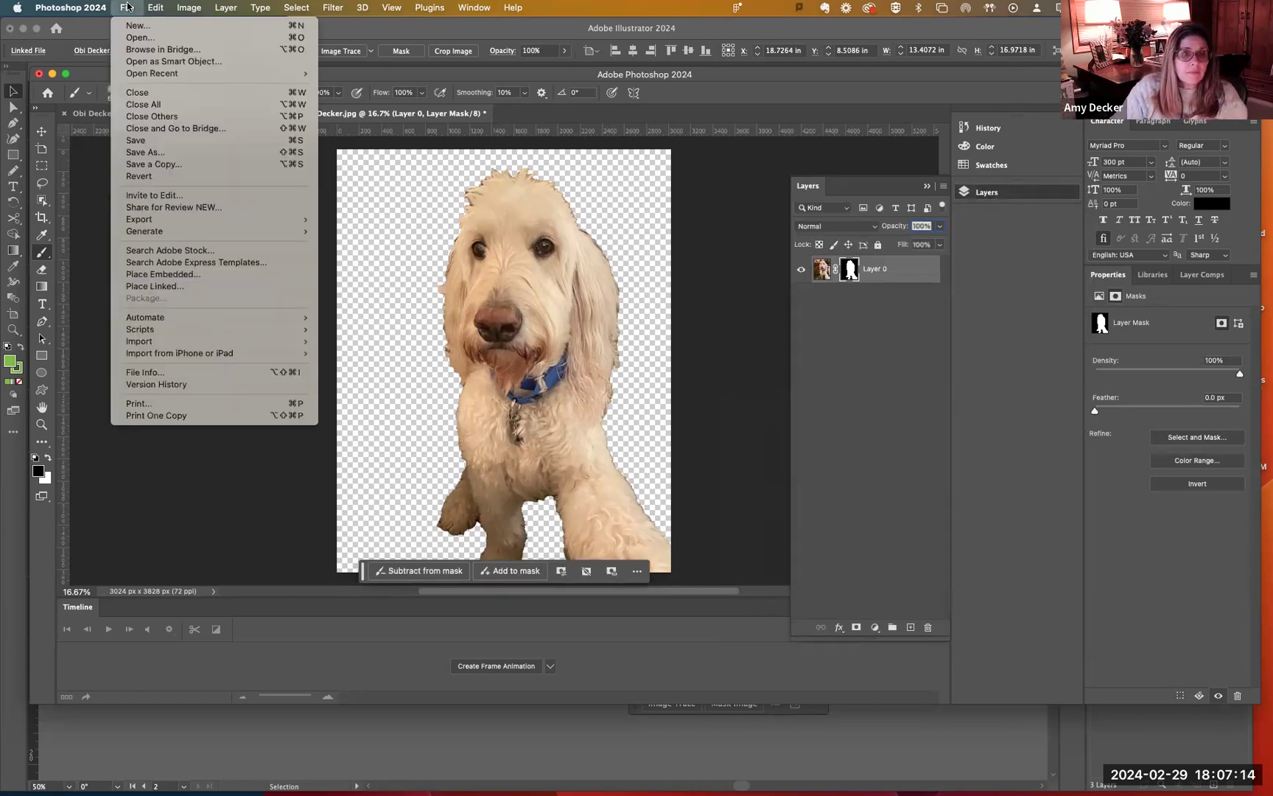
click(158, 152)
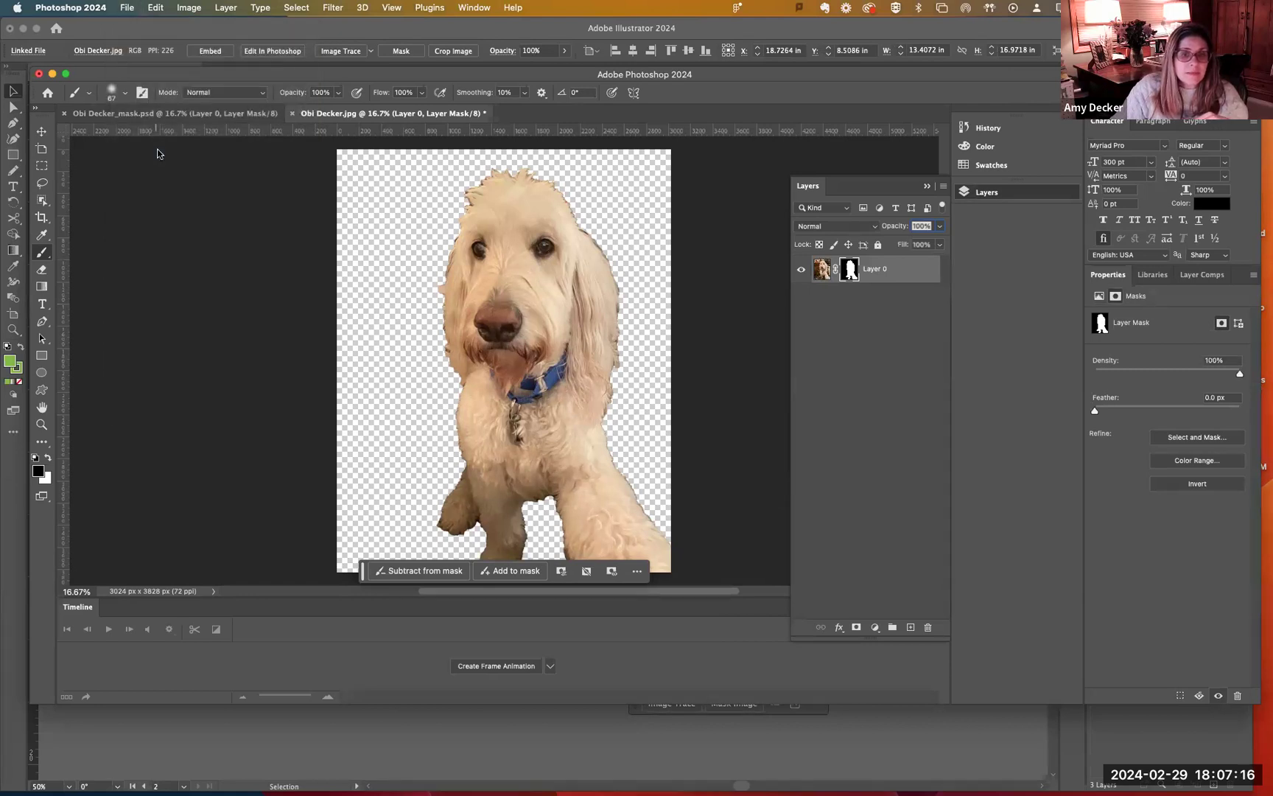
click(627, 190)
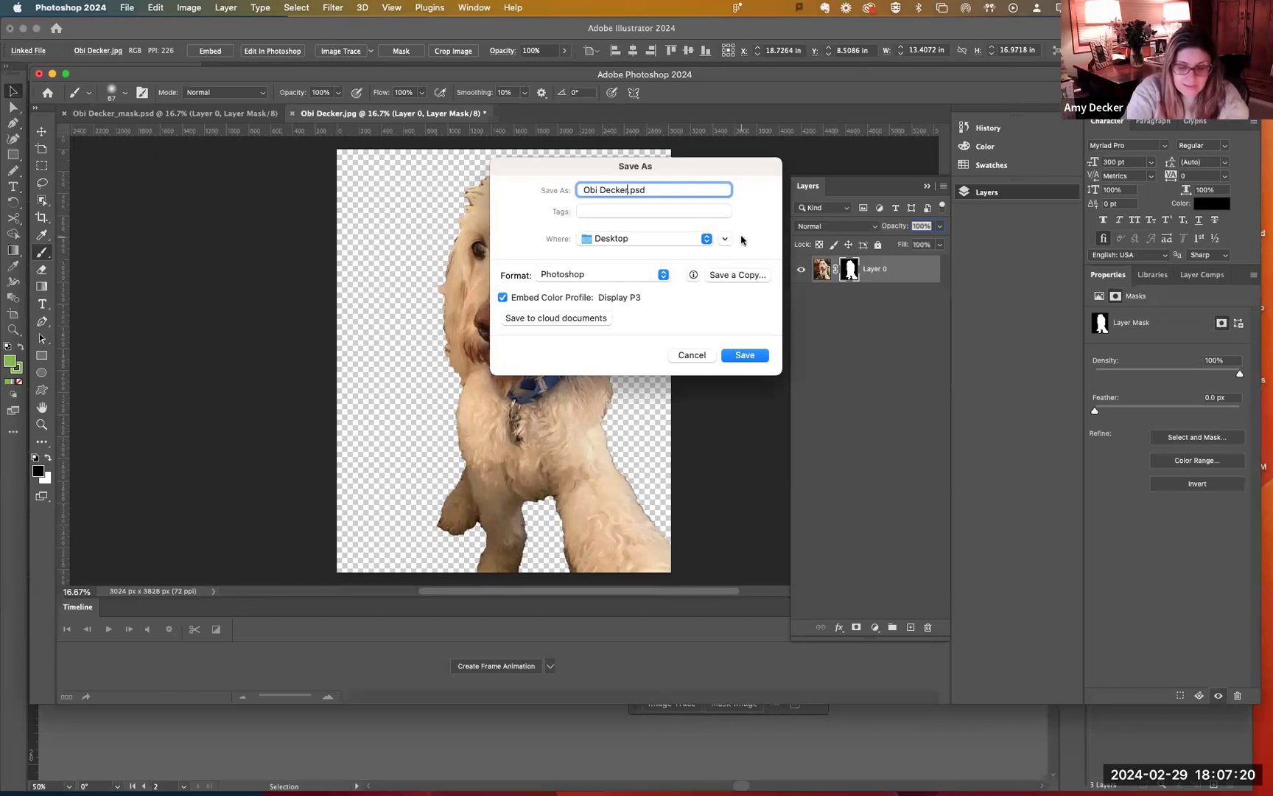
text(Mask2)
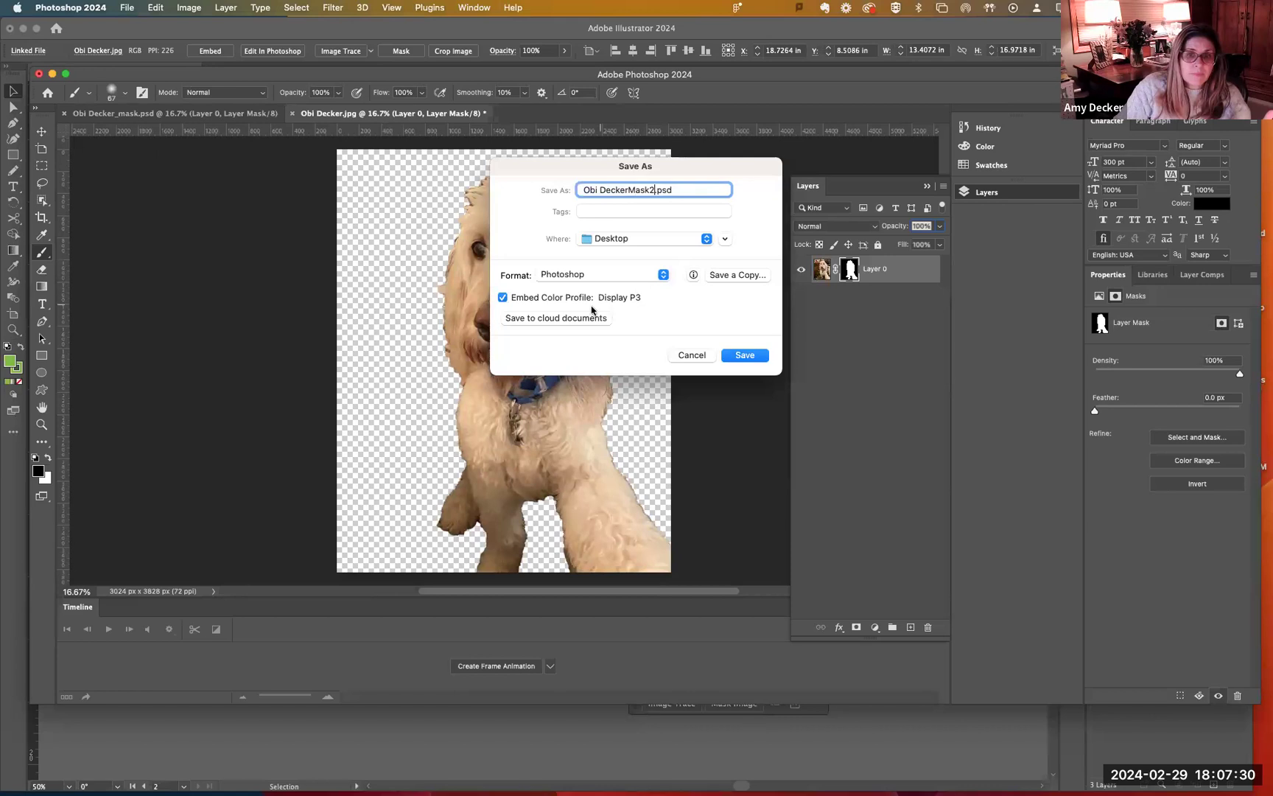
click(742, 356)
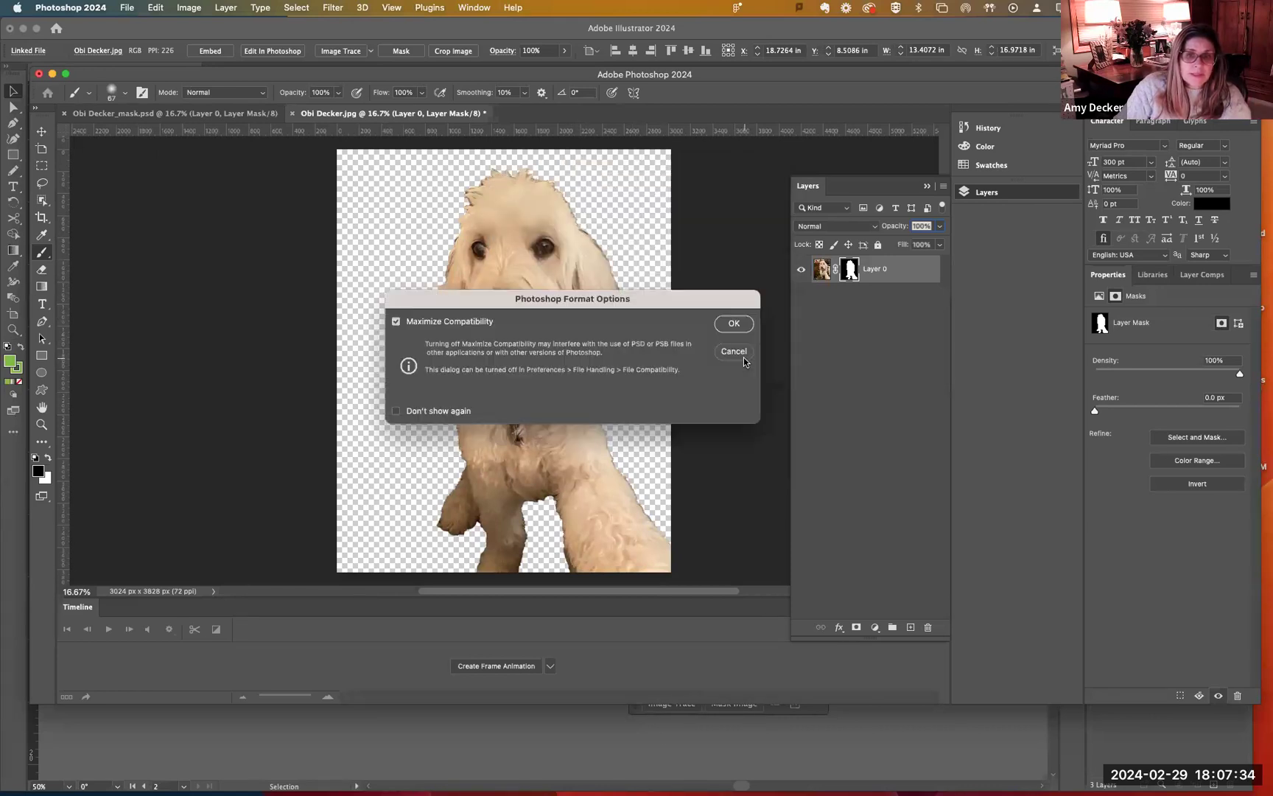
click(730, 323)
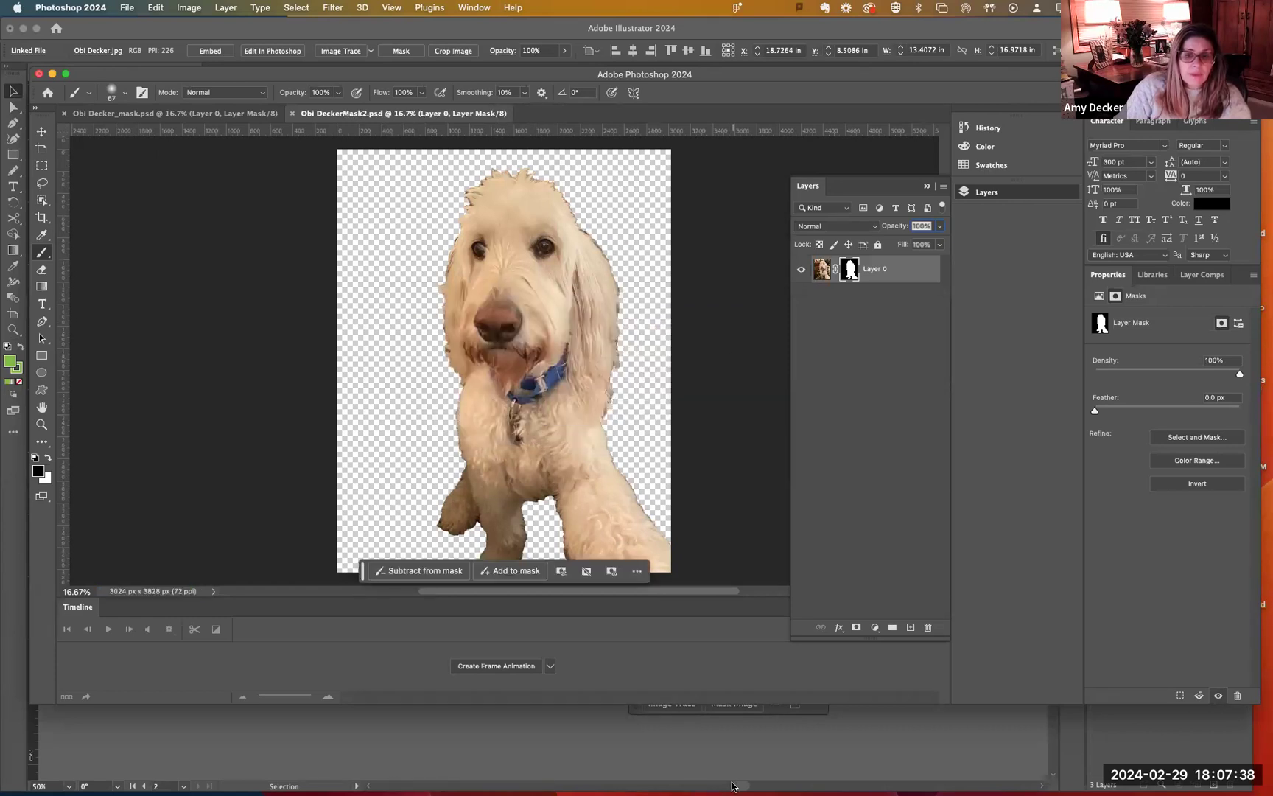
Switch to the poster document in Illustrator and move the original dog photo farther away from the orange poster
click(67, 8)
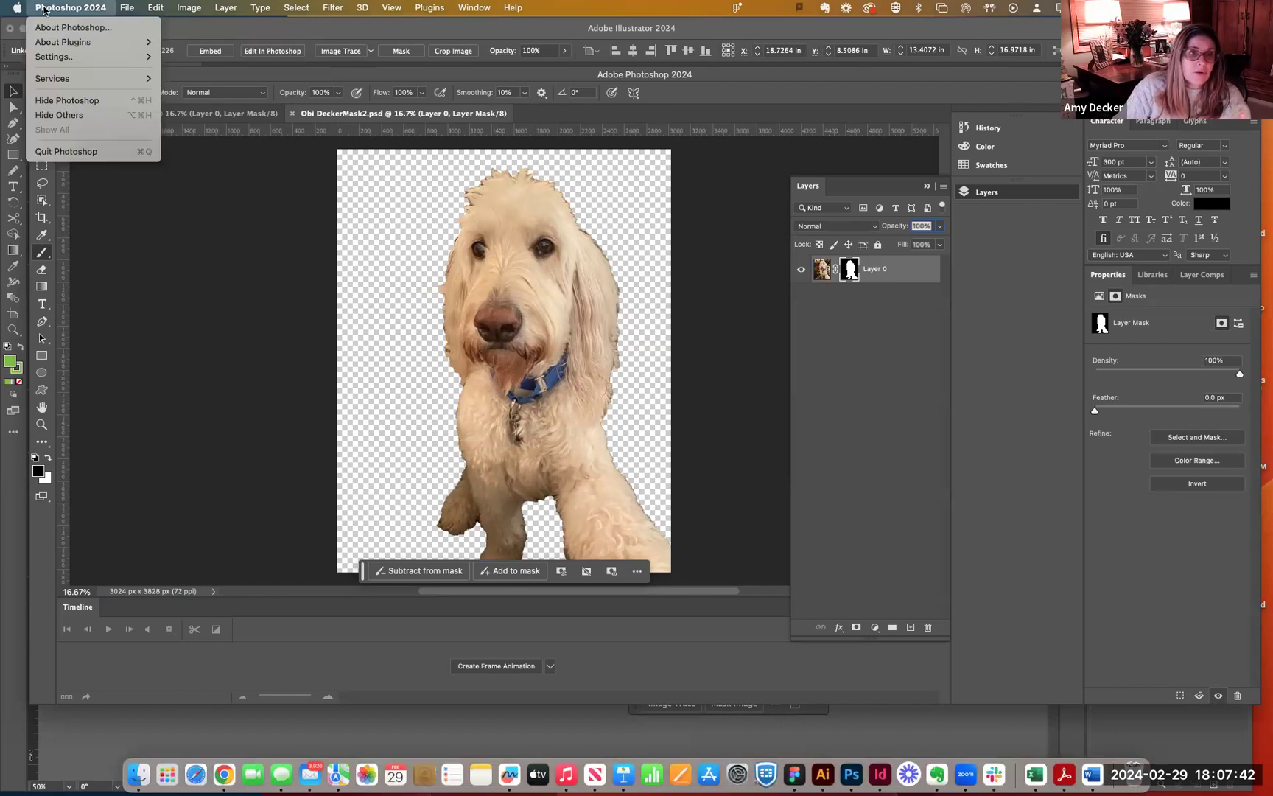
click(50, 8)
click(17, 8)
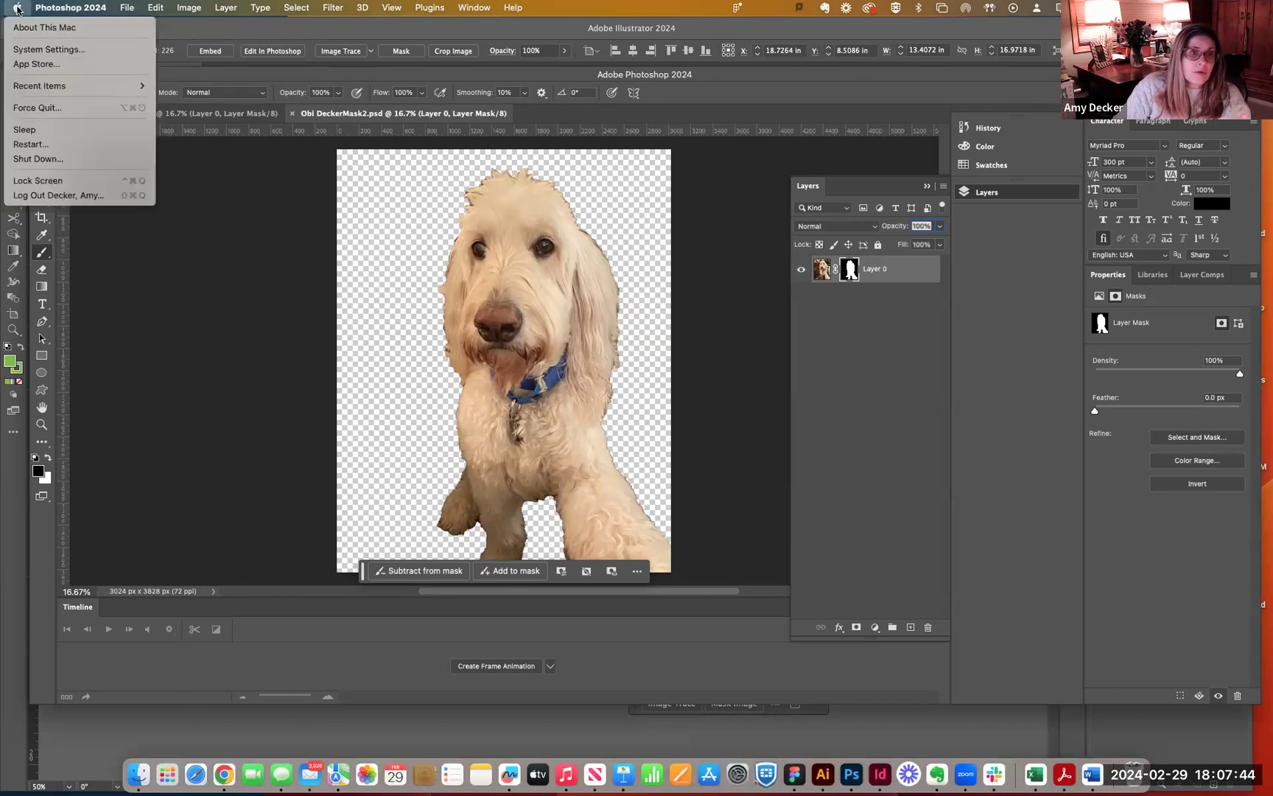
click(50, 8)
click(51, 8)
click(68, 7)
click(98, 24)
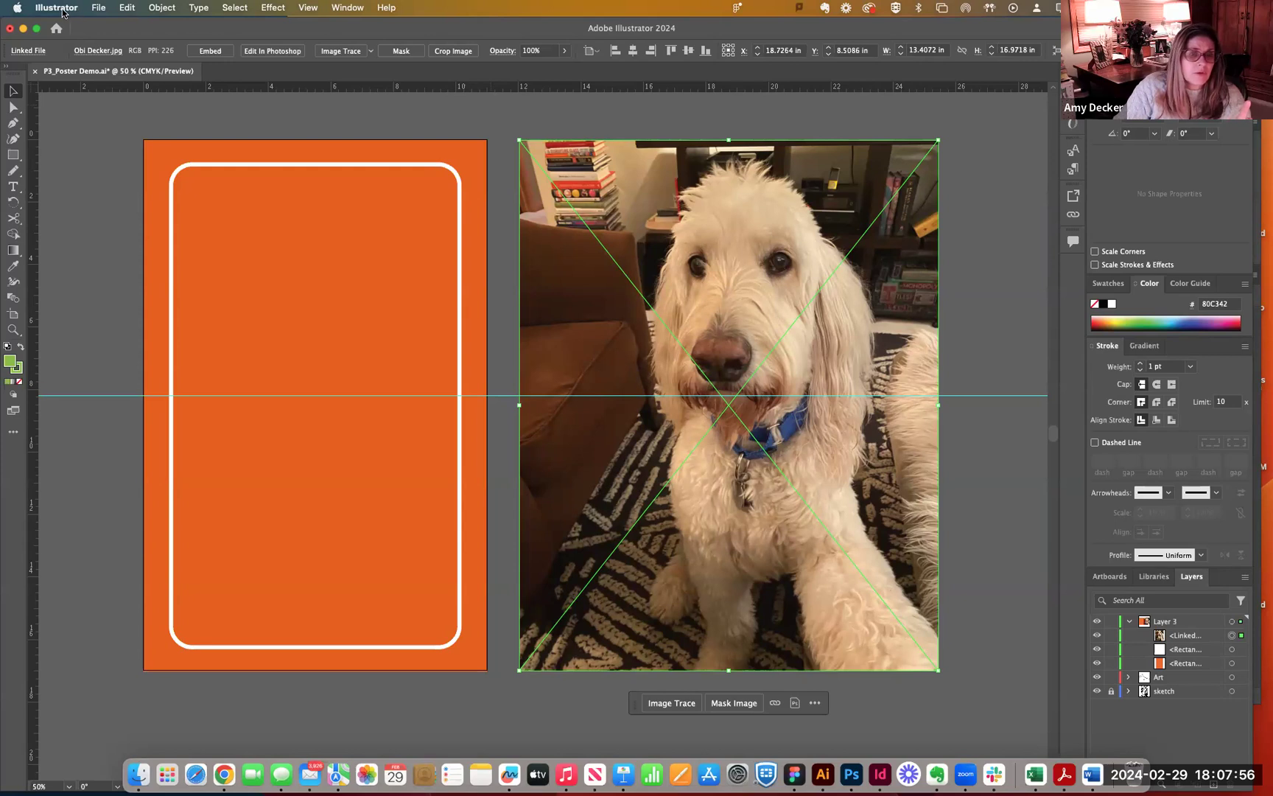
click(498, 153)
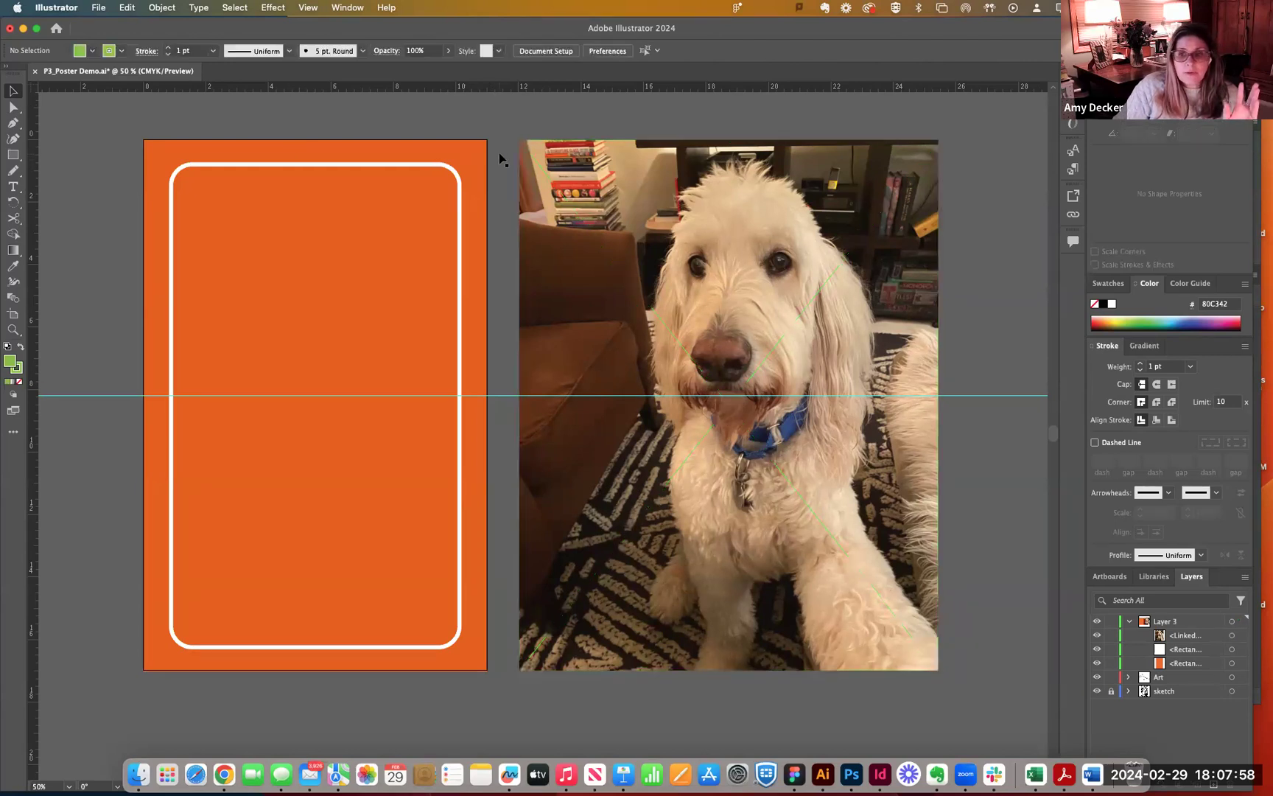
drag(644, 216, 710, 210)
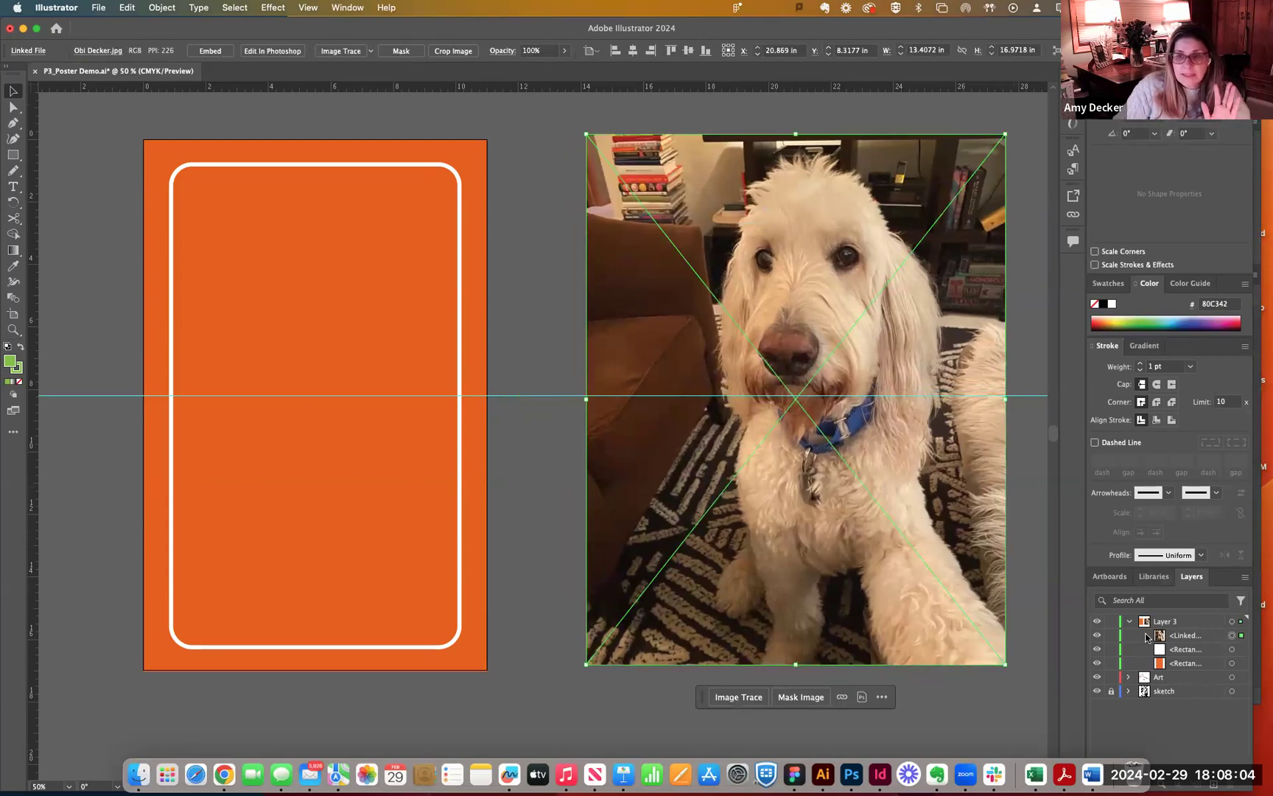
Create a new layer above Layer 3, name it Clipping Path layer, and clear the dog photo's selection
click(1214, 785)
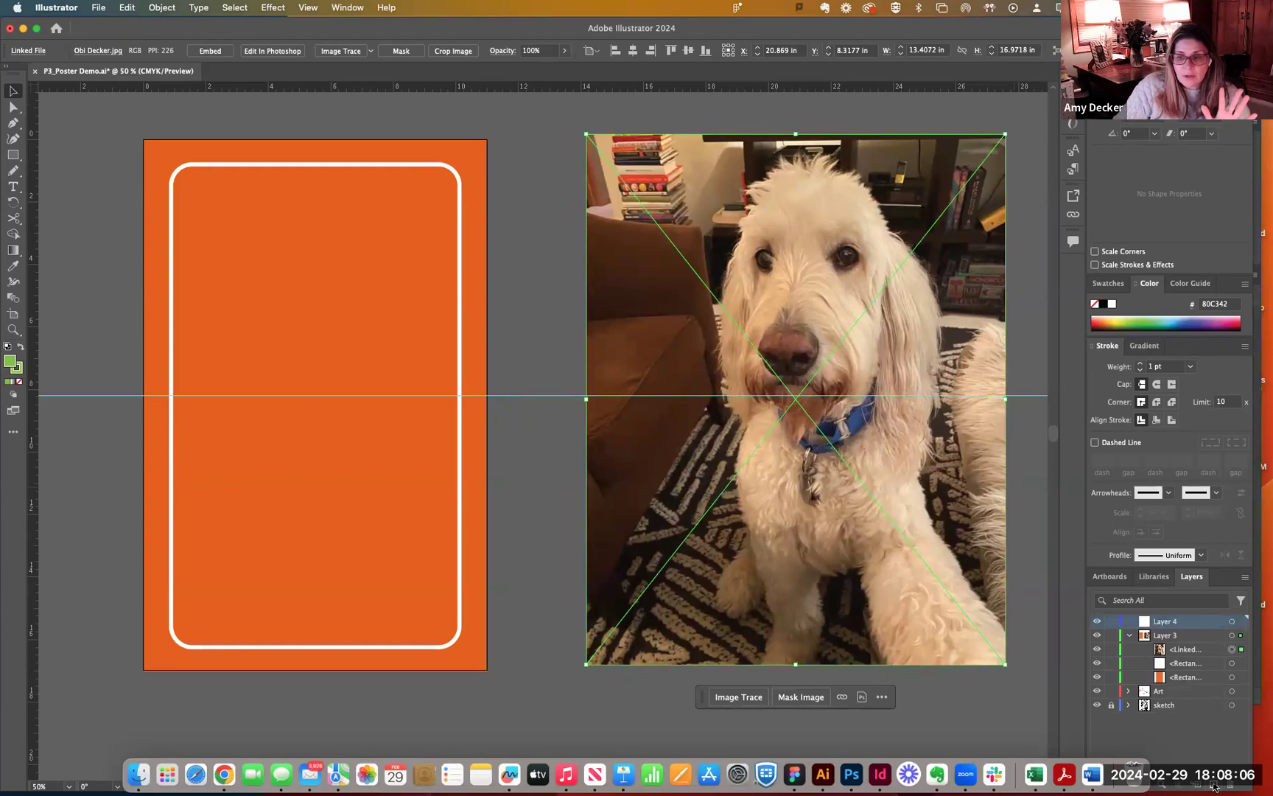
double_click(1164, 624)
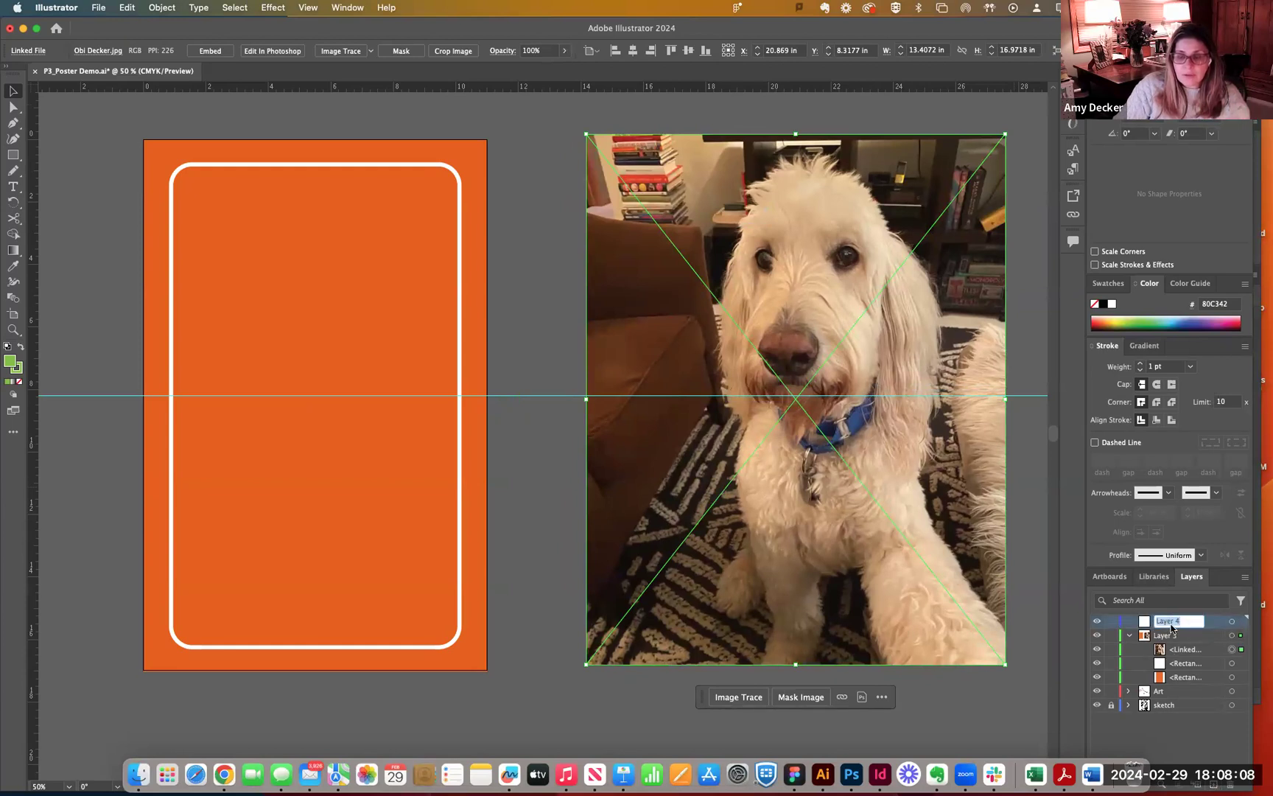
text(C)
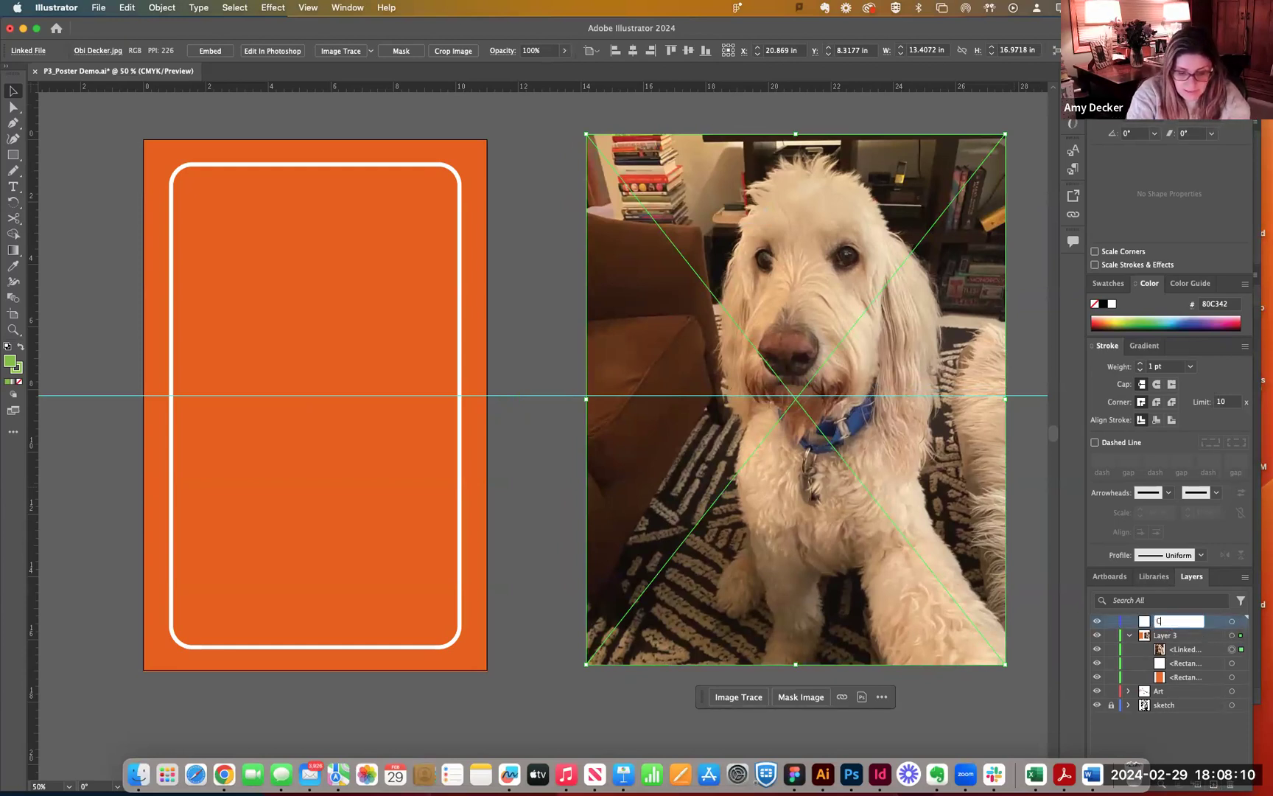
text(lipping)
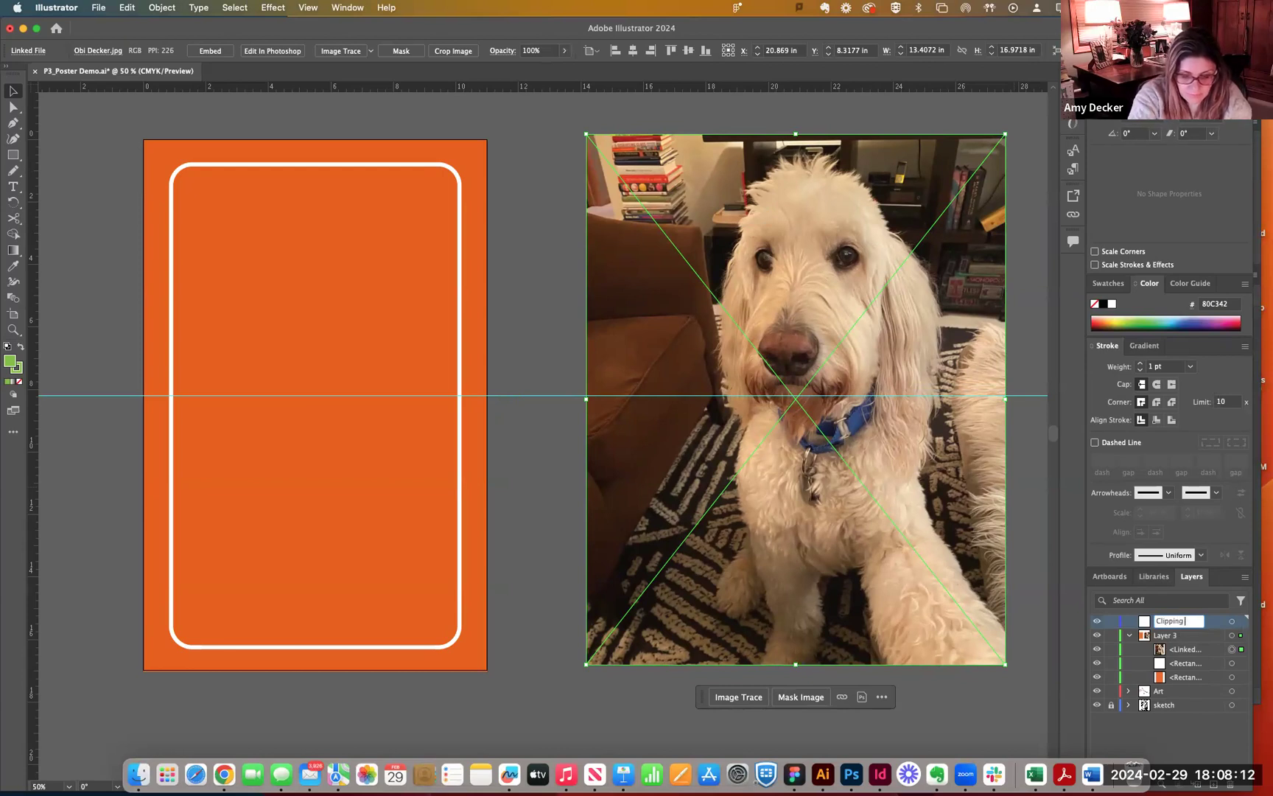
text( Path laye)
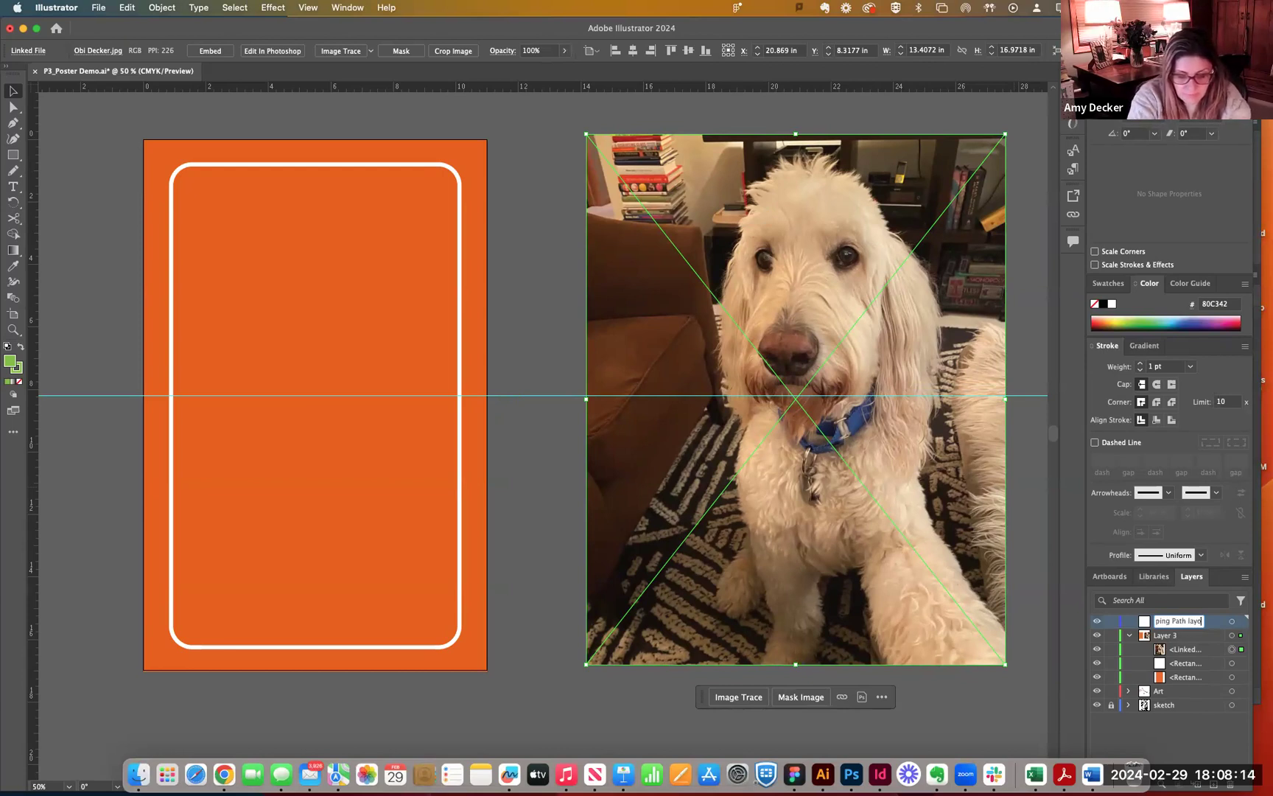
text(r)
key(Return)
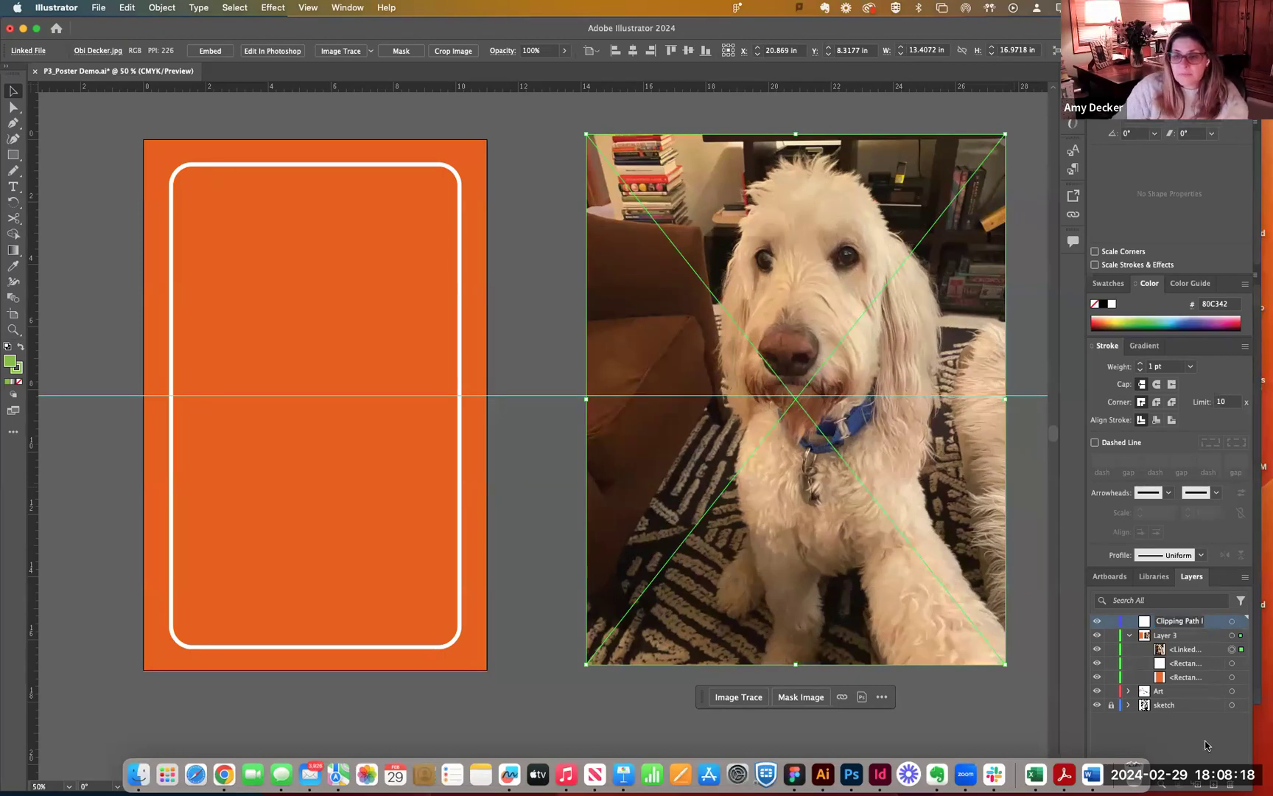
click(1156, 621)
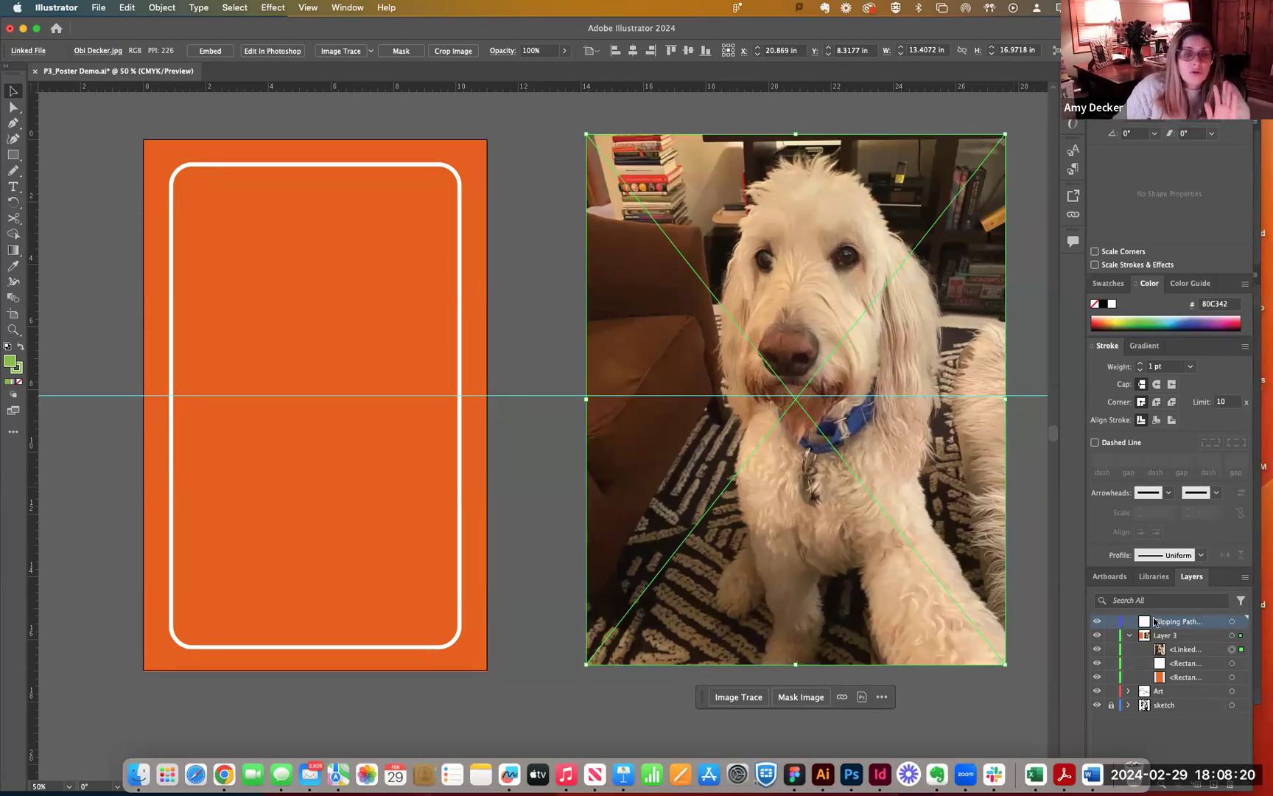
click(517, 316)
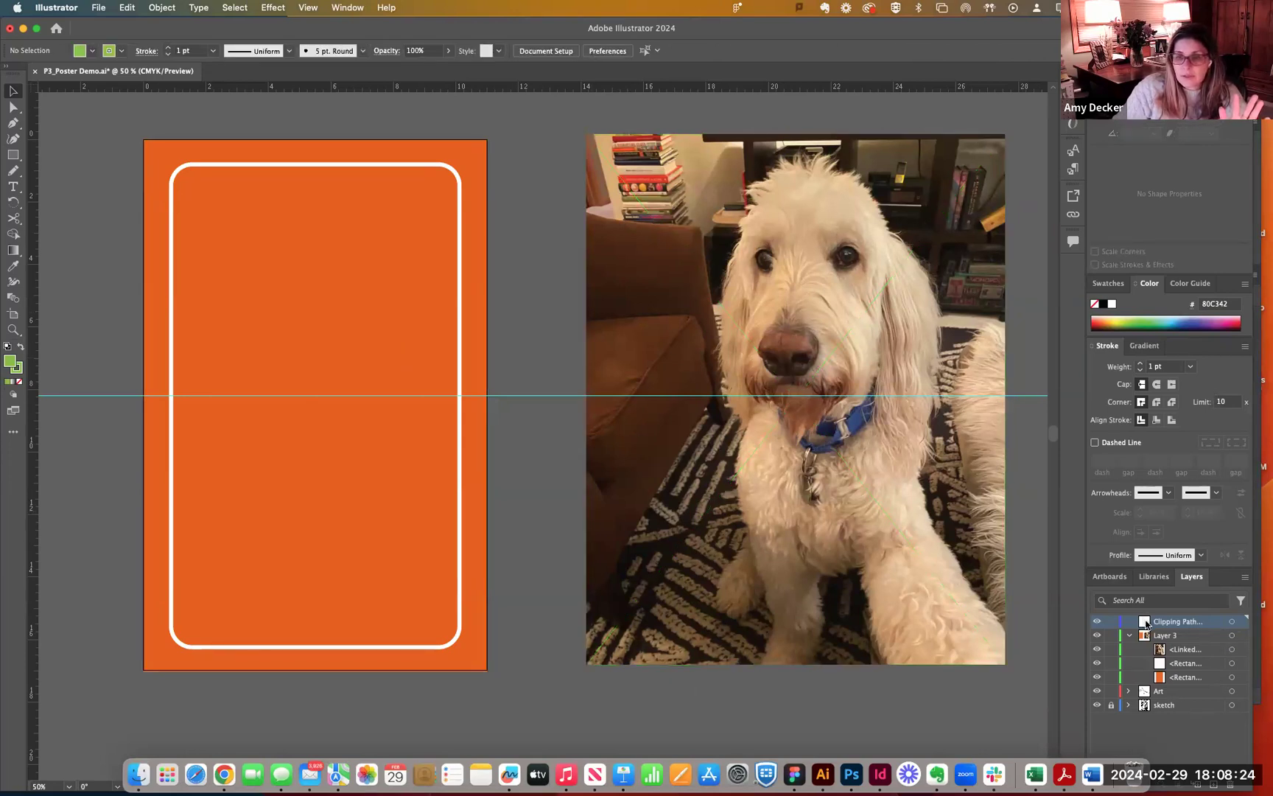
click(80, 6)
mouse_move(98, 8)
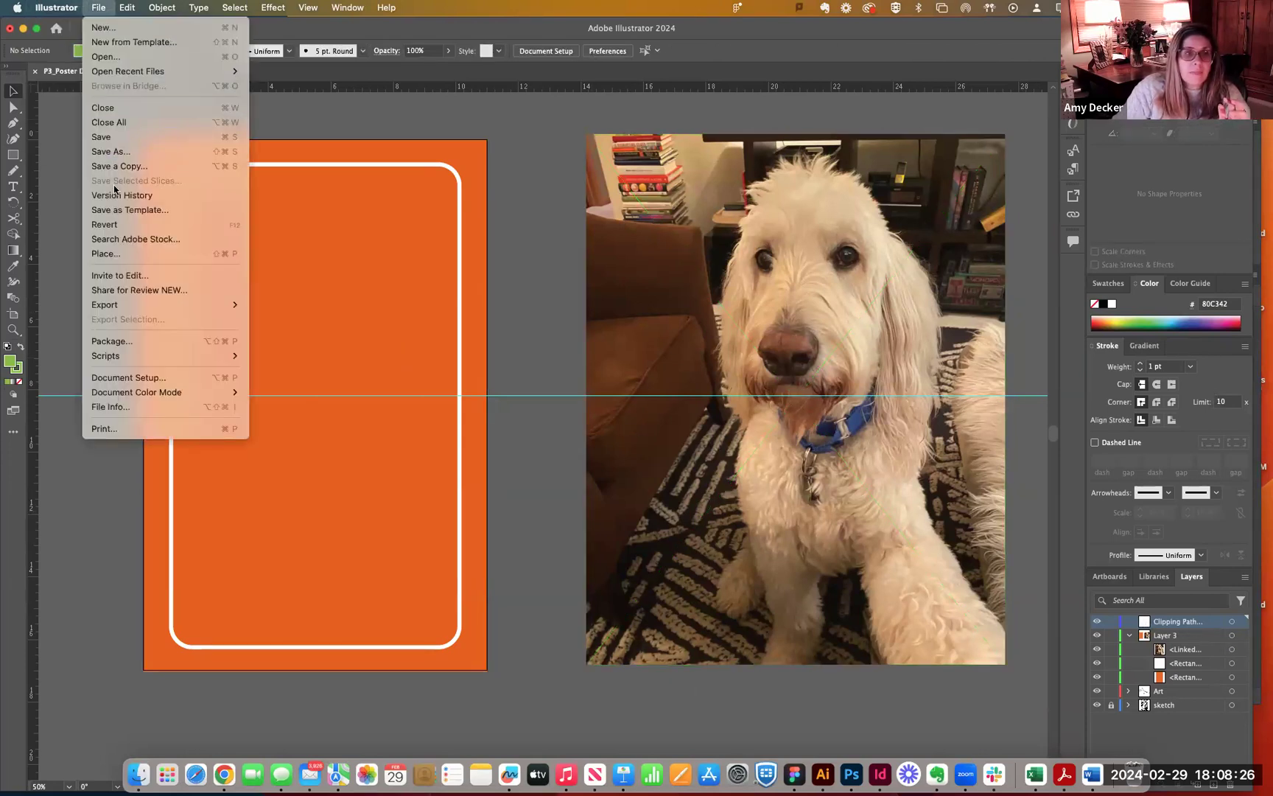
click(106, 253)
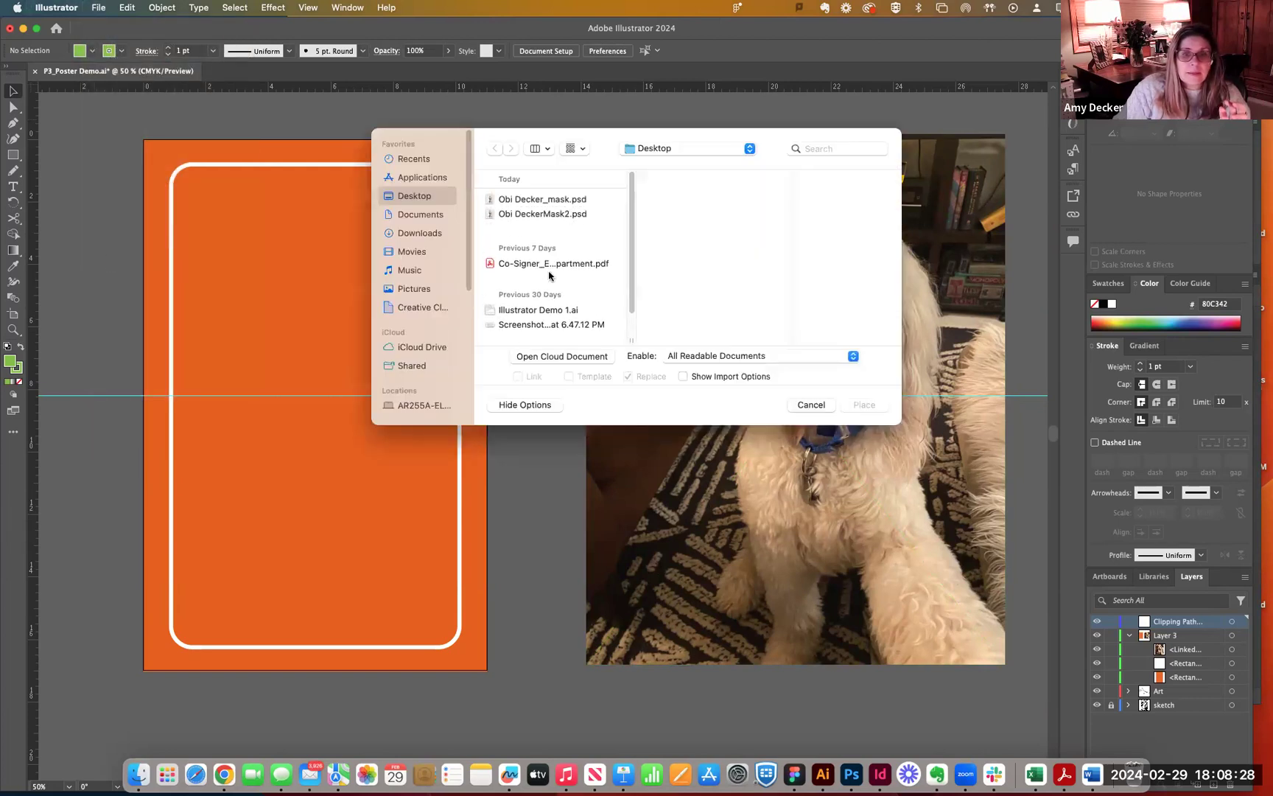
click(538, 214)
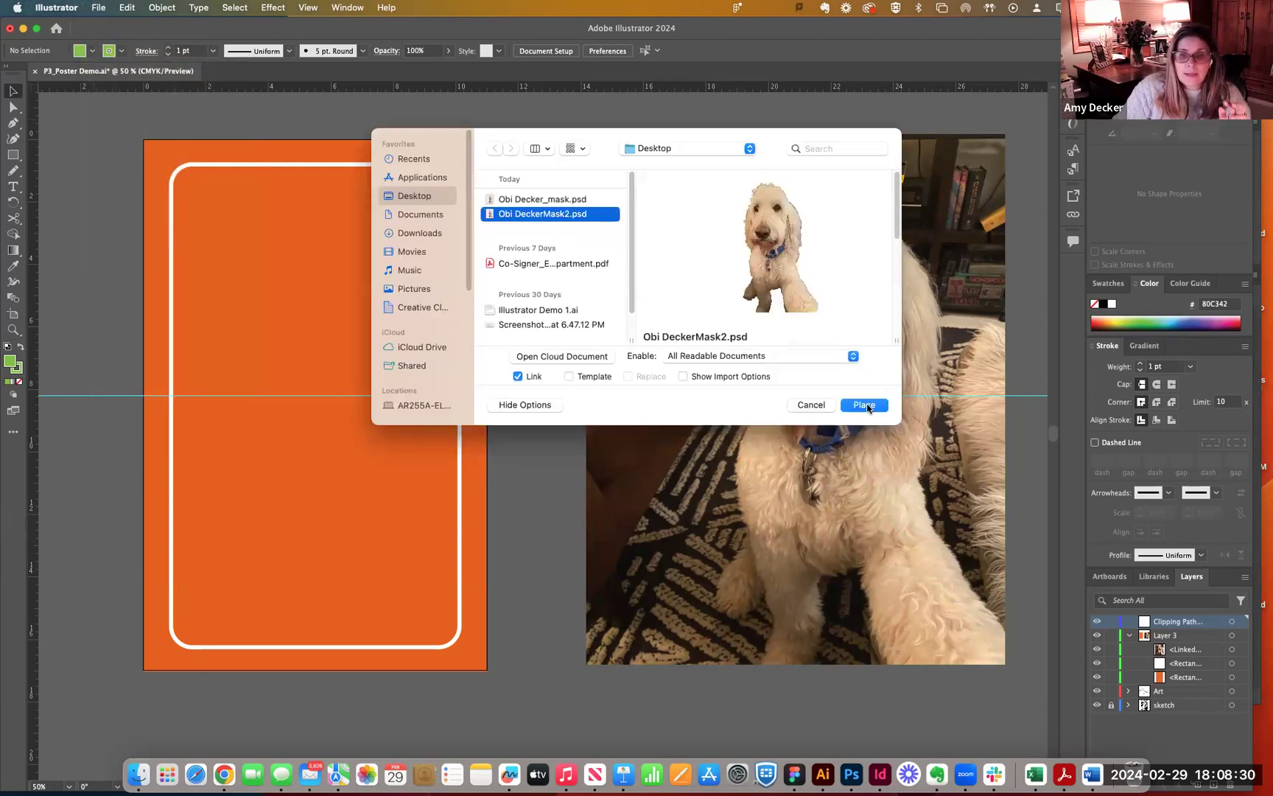
click(865, 405)
drag(159, 148, 560, 768)
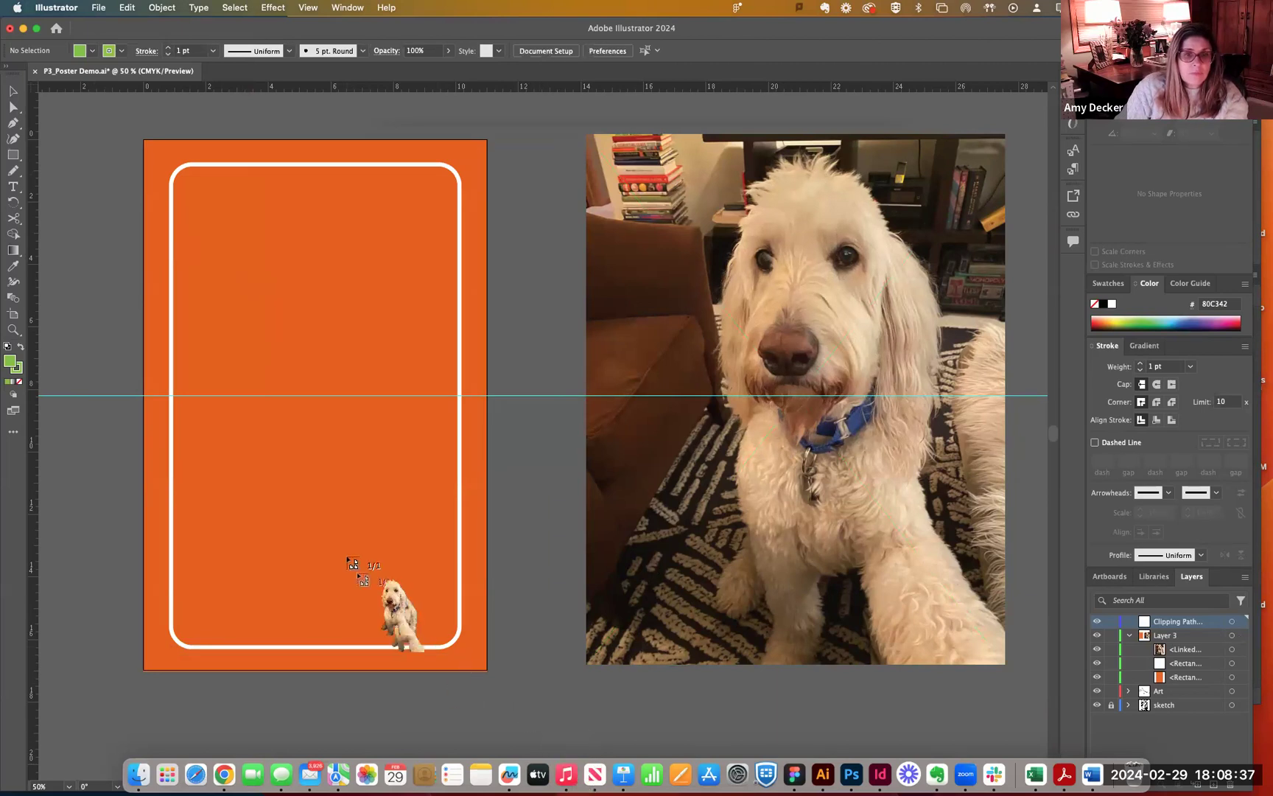
click(223, 246)
key(Delete)
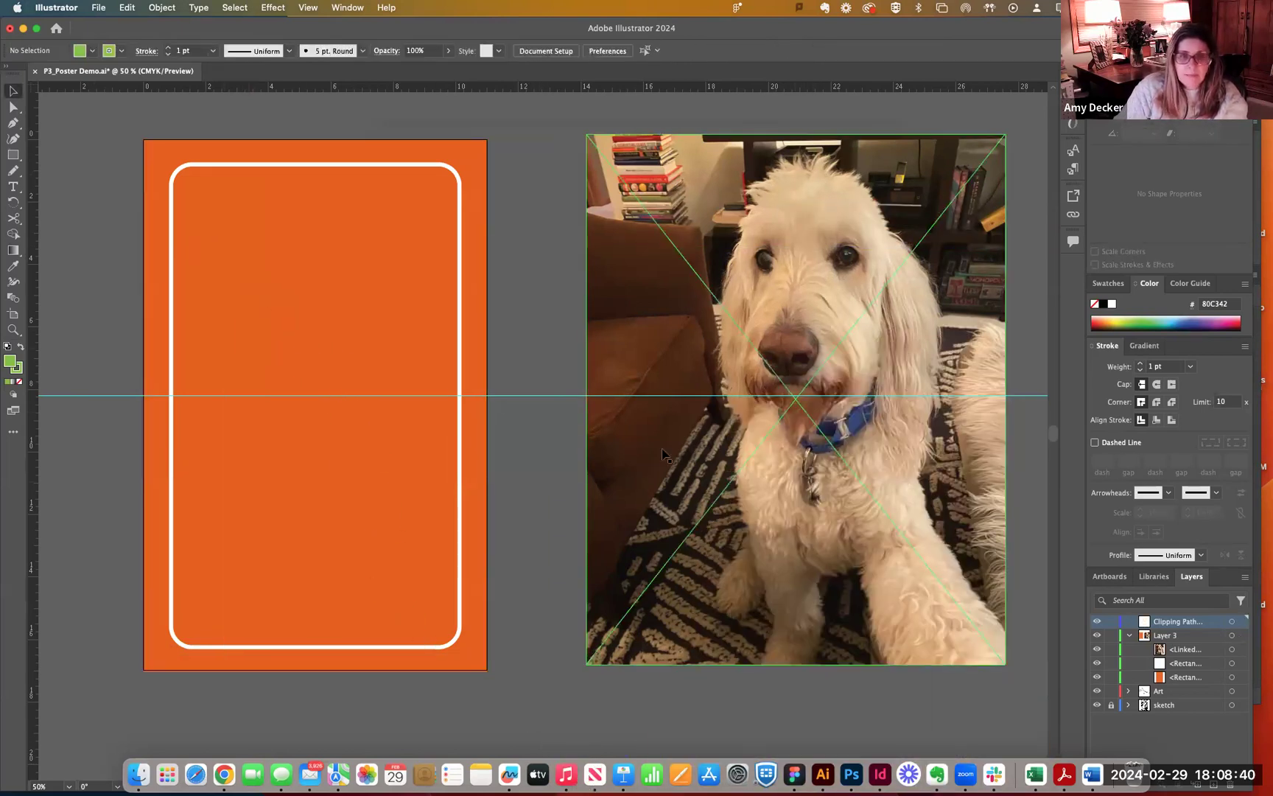
Place the masked Mask2 PSD from the Desktop as a linked image inside the poster's frame, about 7.76 in wide
click(99, 9)
click(105, 253)
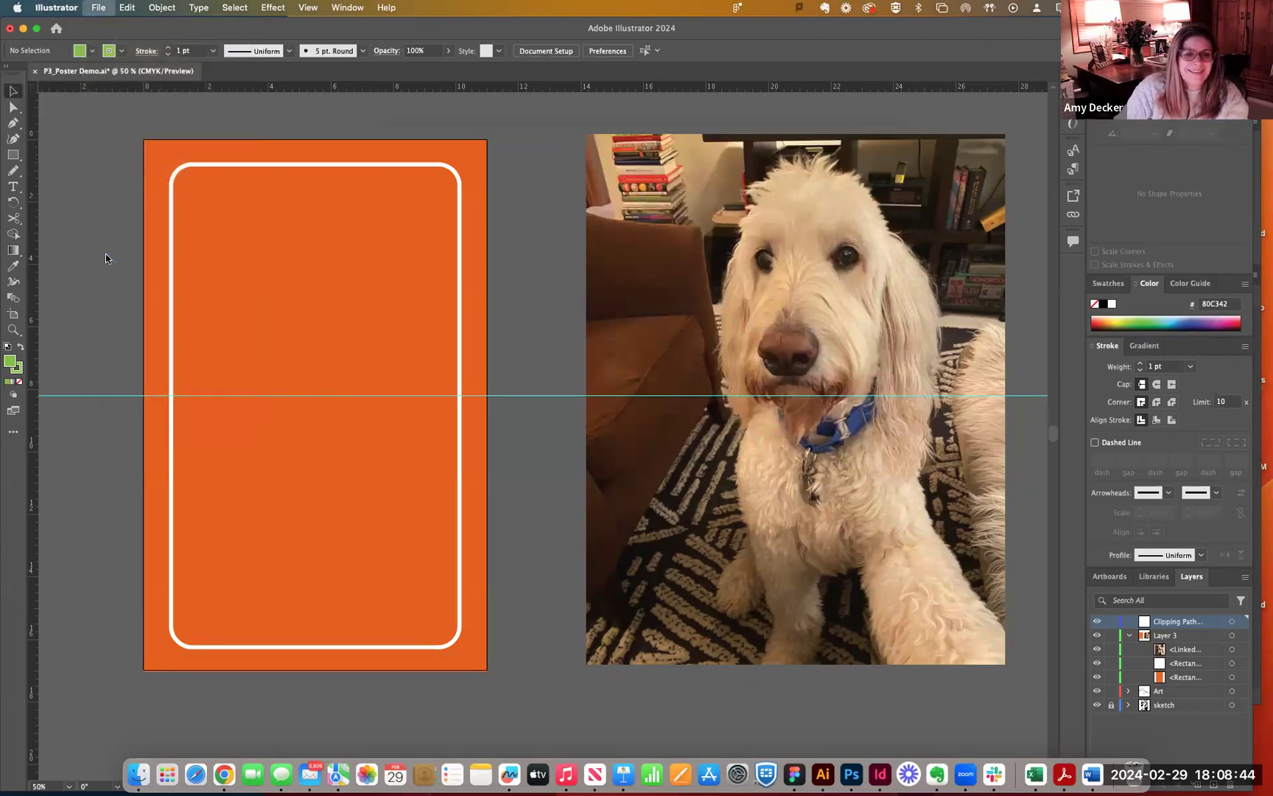
click(539, 214)
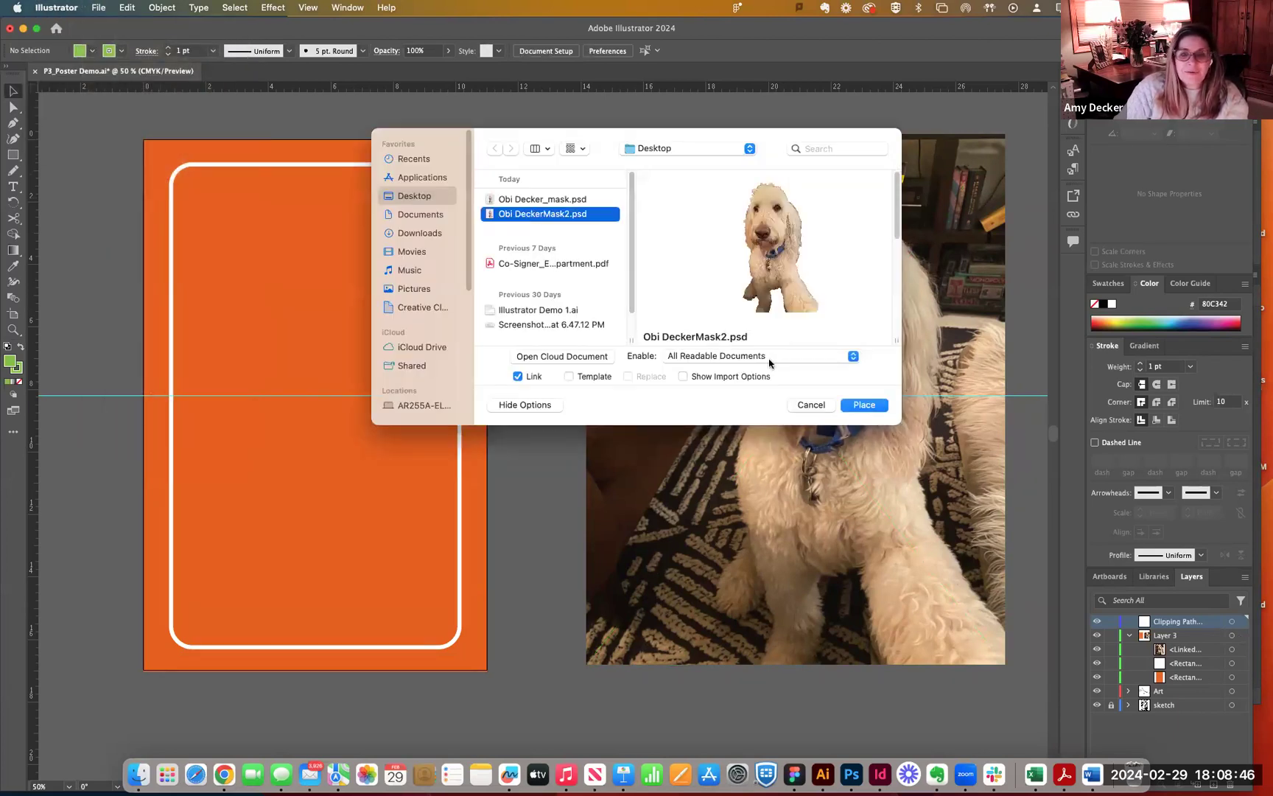
click(863, 406)
drag(216, 205, 459, 513)
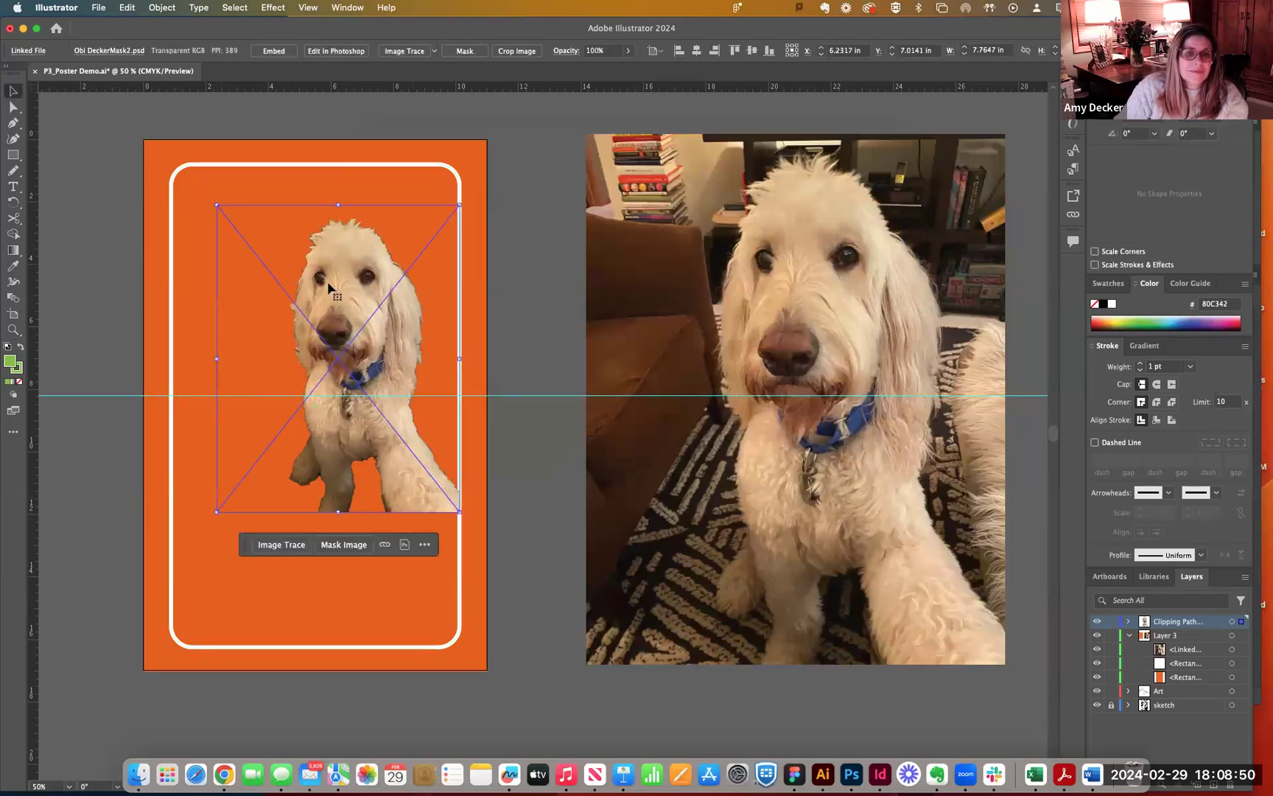
Rest the dog cutout on the frame's lower edge, enlarge it to fill most of the frame, and centre it horizontally
mouse_move(347, 302)
mouse_down()
mouse_move(296, 302)
mouse_move(306, 441)
mouse_move(307, 427)
mouse_up()
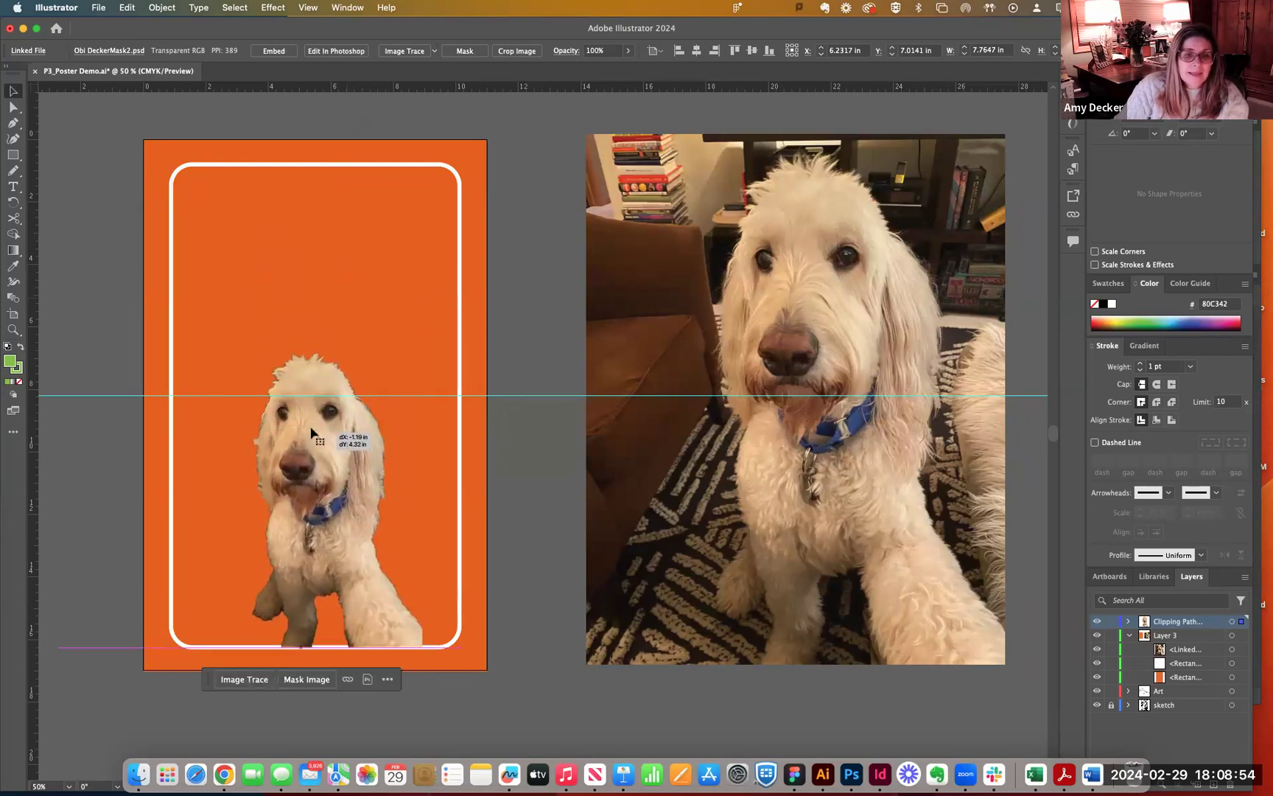
drag(422, 341, 518, 220)
drag(373, 356, 299, 353)
Move the original dog photo close beside the poster with their upper edges aligned, and deselect it
click(519, 308)
drag(765, 330, 681, 338)
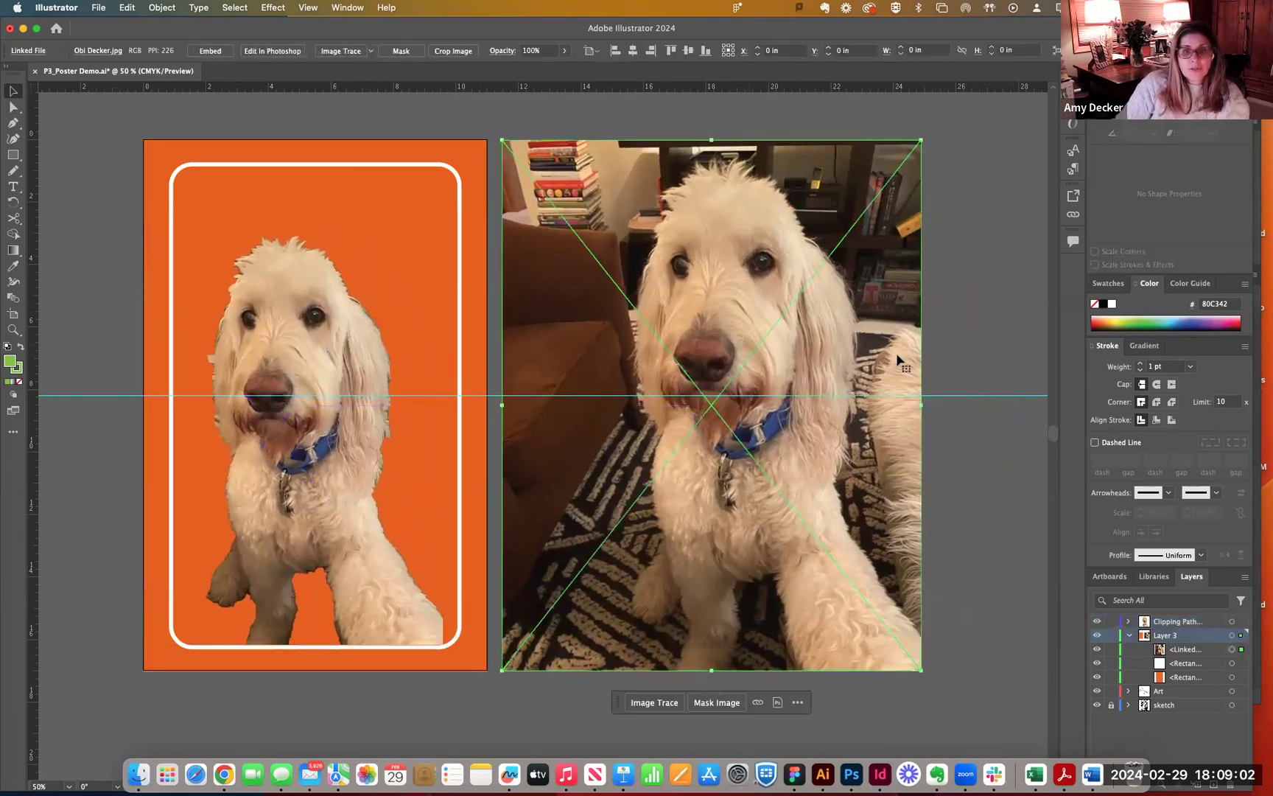
click(986, 361)
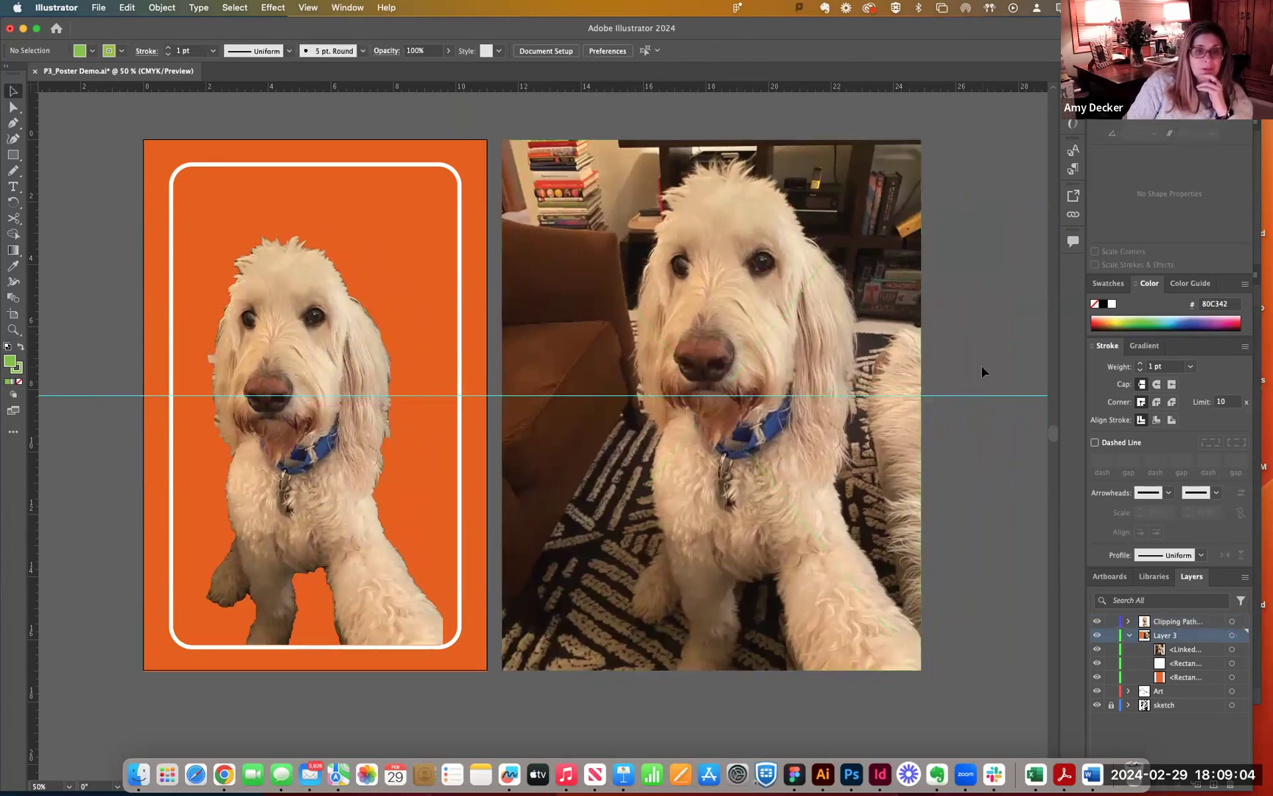